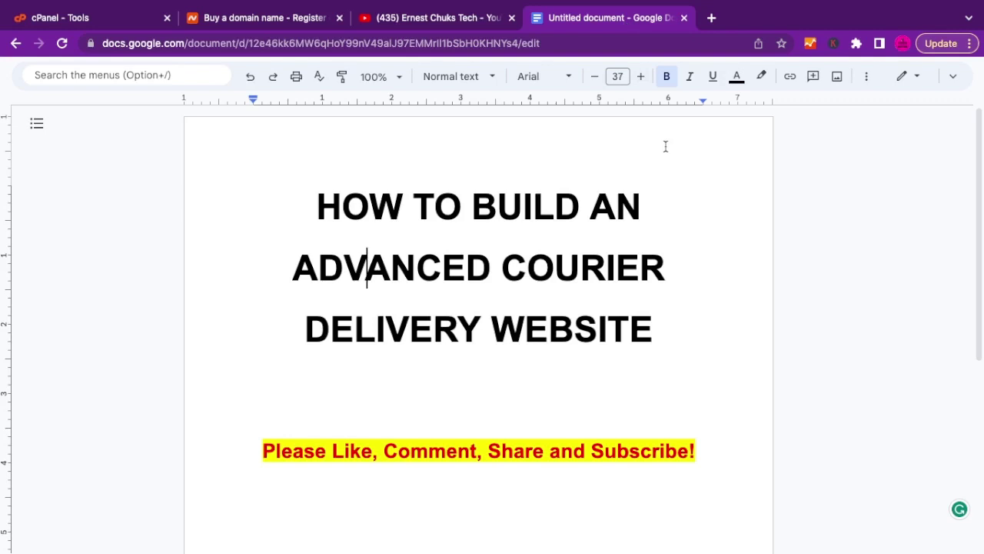
Switch from the courier title document to the YouTube channel's videos page.
{"action": "left_click", "coordinate": [450, 18]}
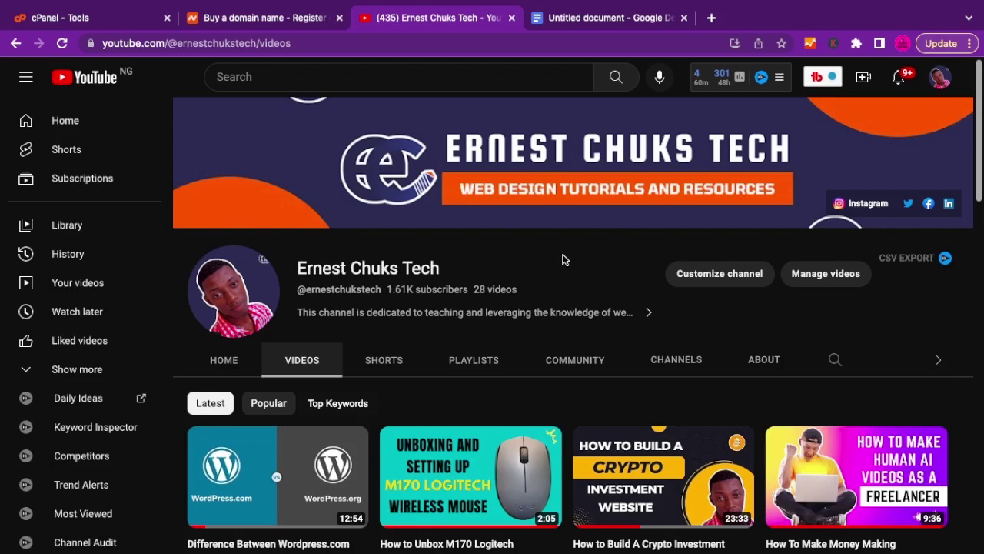
Go back to the Google Docs document with the courier delivery website title.
{"action": "left_click", "coordinate": [593, 19]}
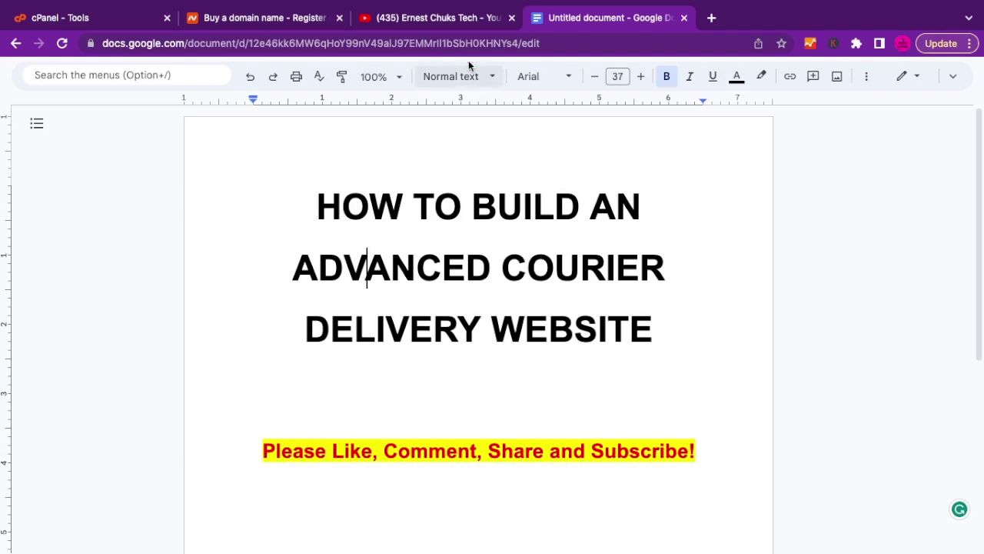
Bring up the Namecheap 'Buy a domain name' homepage.
{"action": "key", "text": "super+2"}
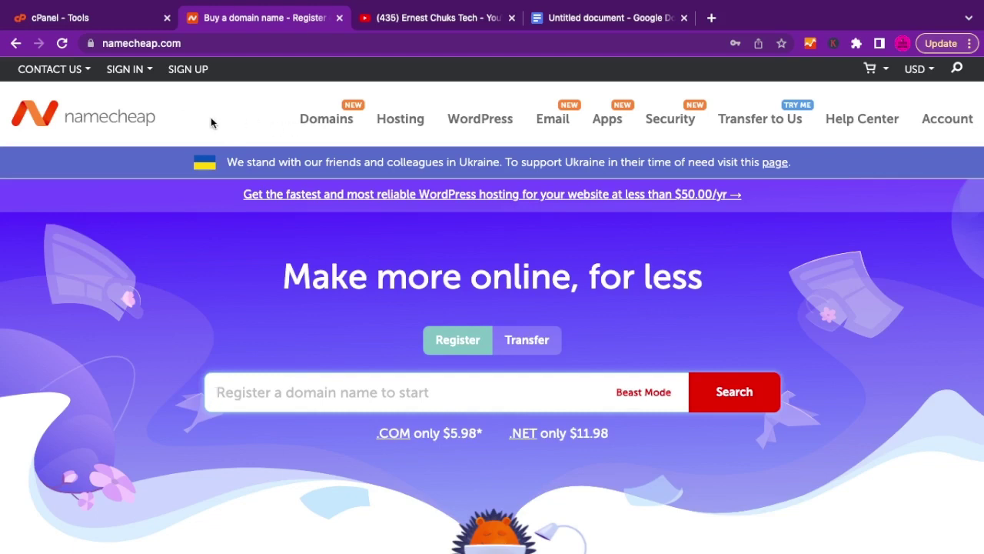
Open Shared Hosting and choose Stellar ($1.98/mo) over Stellar Plus ($2.98) and Business ($4.98).
{"action": "mouse_move", "coordinate": [300, 133]}
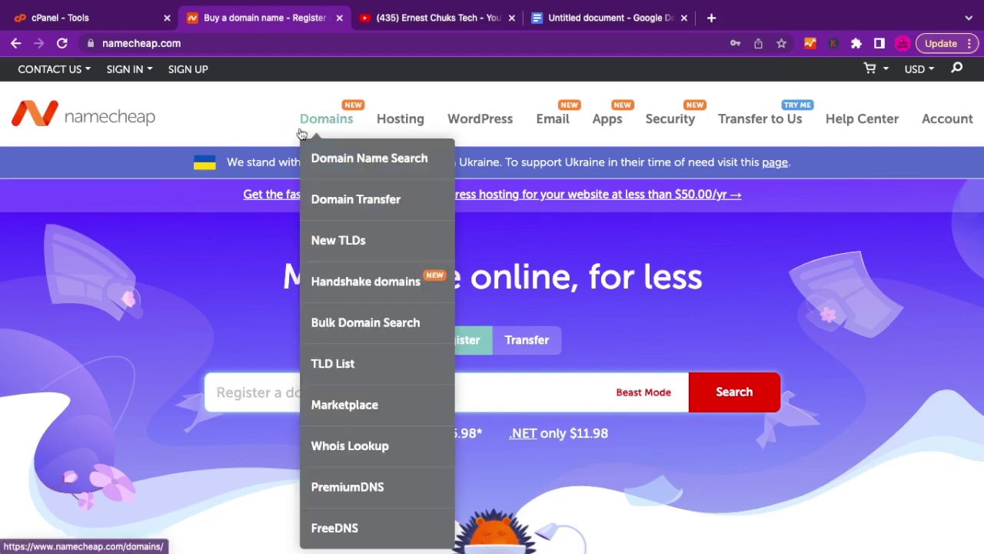
{"action": "mouse_move", "coordinate": [405, 126]}
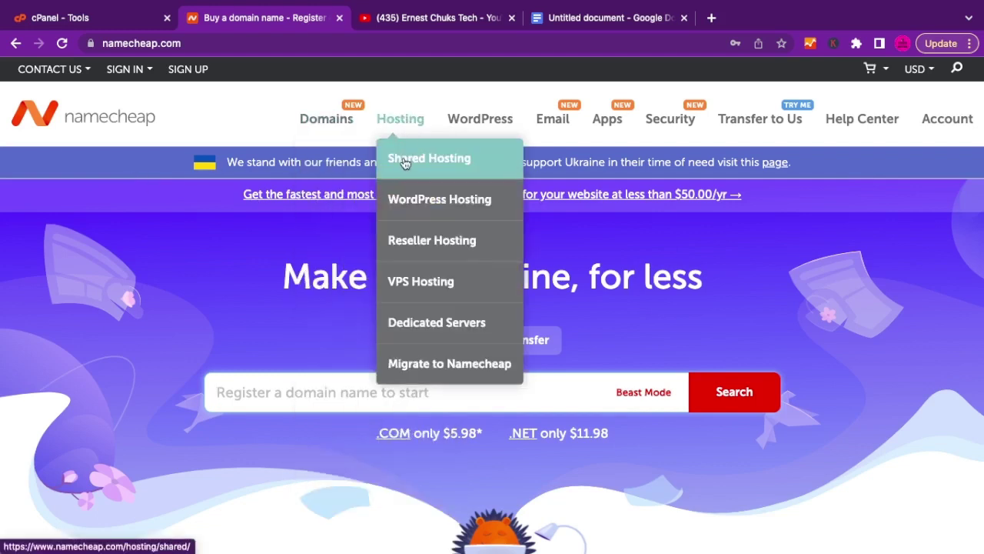
{"action": "left_click", "coordinate": [402, 158]}
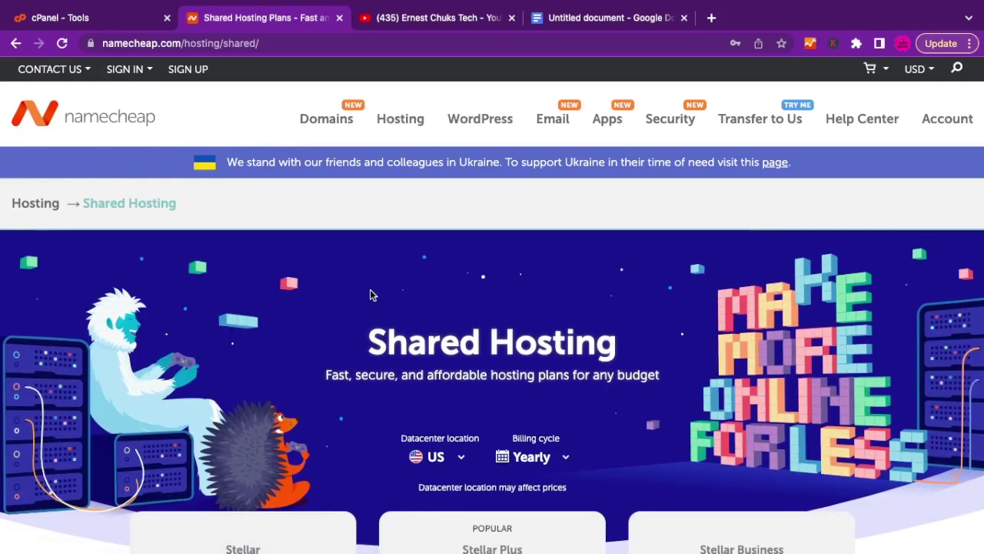
{"action": "scroll", "coordinate": [370, 294], "scroll_direction": "down", "scroll_amount": 5}
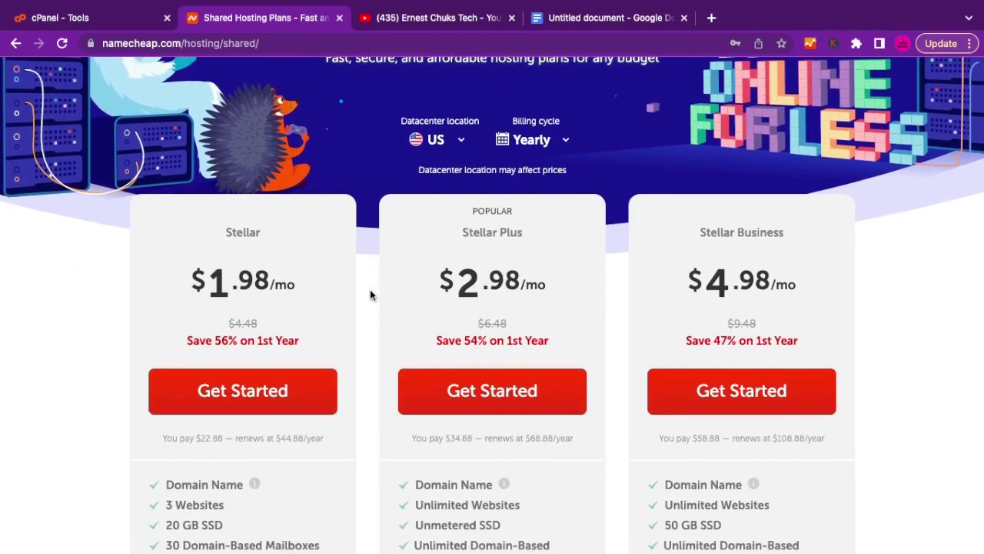
{"action": "scroll", "coordinate": [370, 295], "scroll_direction": "down", "scroll_amount": 2}
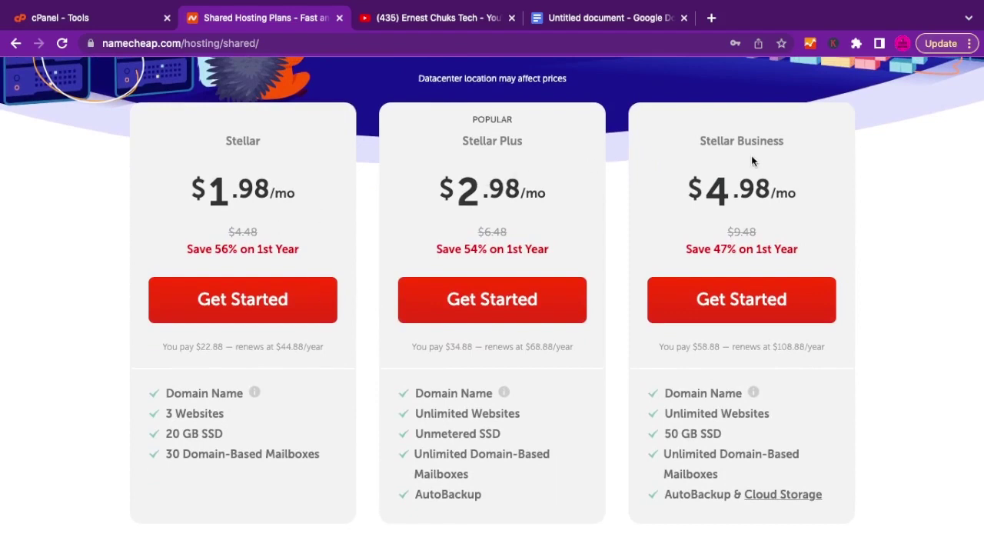
{"action": "left_click", "coordinate": [280, 289]}
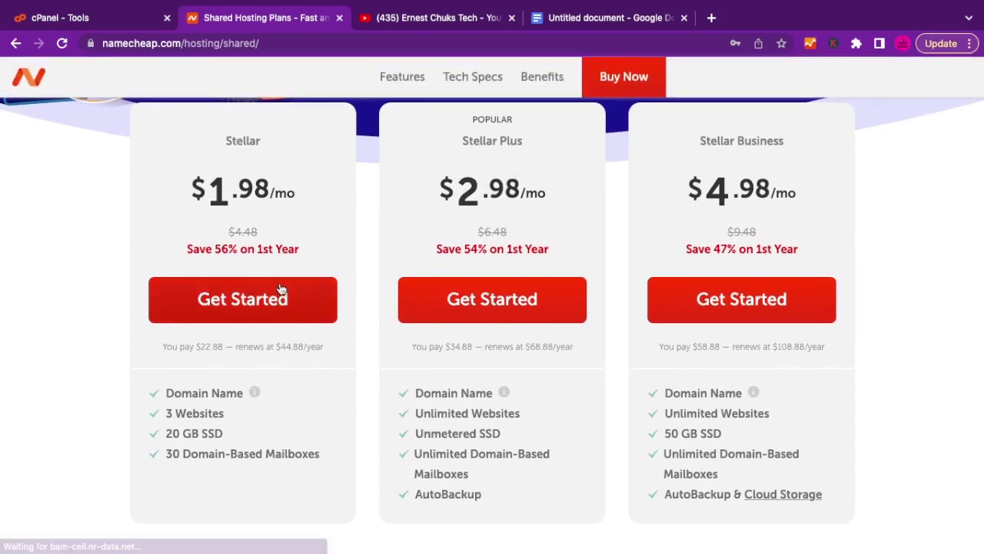
{"action": "scroll", "coordinate": [280, 289], "scroll_direction": "up", "scroll_amount": 1}
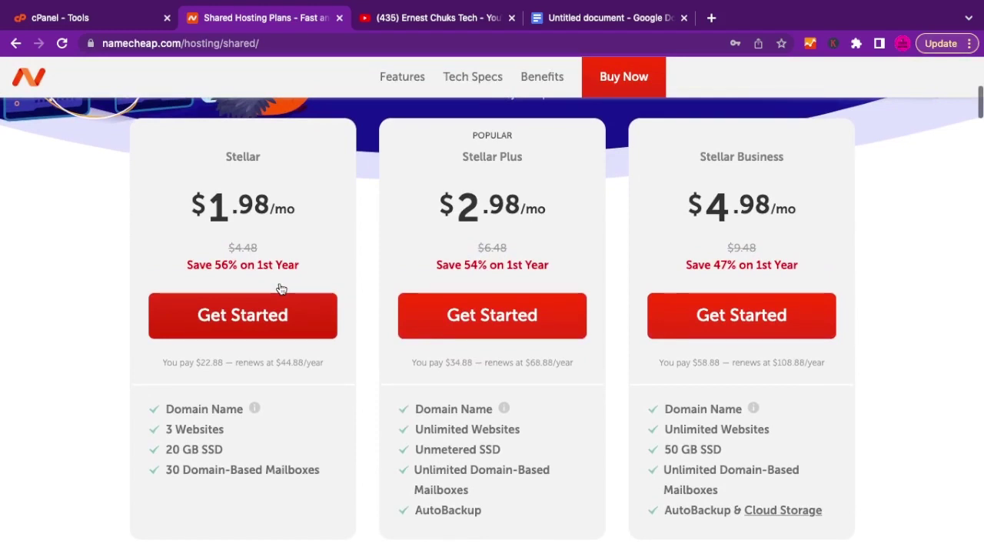
Start the Stellar order and review its Domain Name Connection step, totalling $22.88 per year.
{"action": "left_click", "coordinate": [246, 316]}
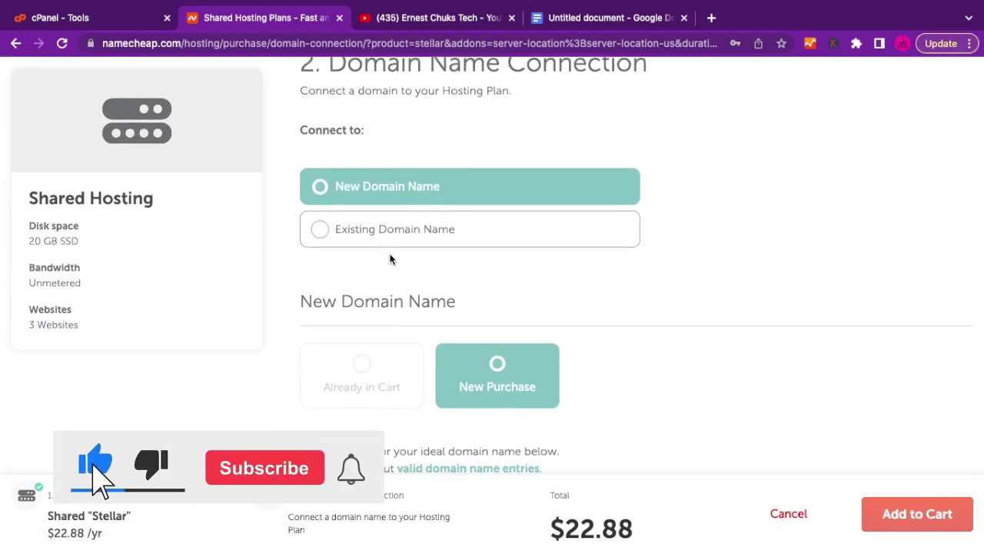
{"action": "scroll", "coordinate": [401, 307], "scroll_direction": "up", "scroll_amount": 2}
{"action": "scroll", "coordinate": [402, 308], "scroll_direction": "down", "scroll_amount": 1}
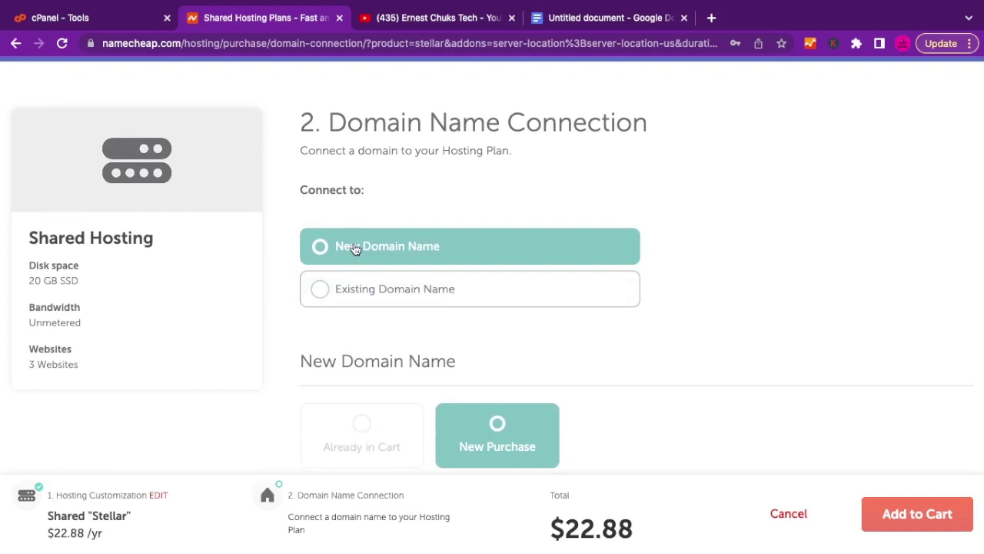
{"action": "scroll", "coordinate": [384, 292], "scroll_direction": "down", "scroll_amount": 3}
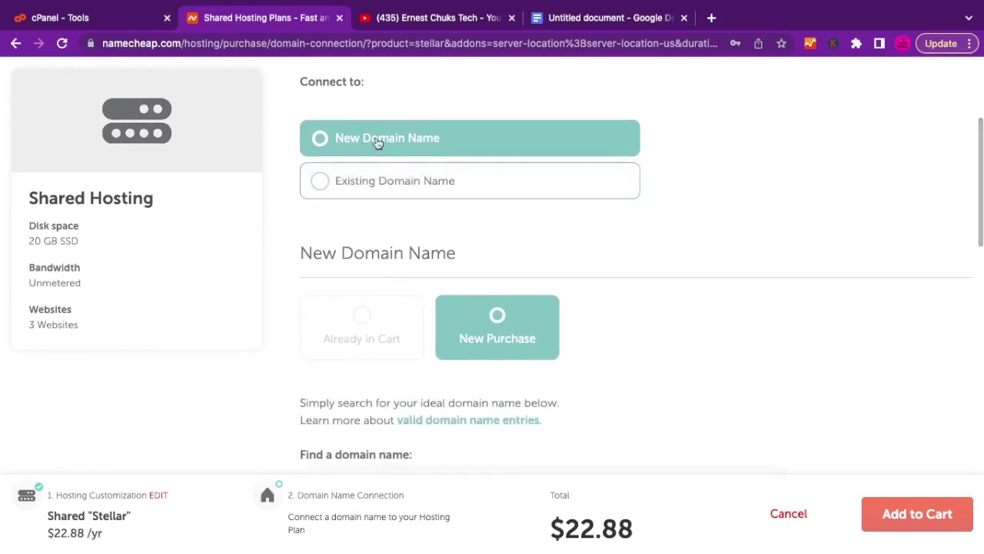
{"action": "scroll", "coordinate": [395, 231], "scroll_direction": "down", "scroll_amount": 2}
{"action": "scroll", "coordinate": [398, 248], "scroll_direction": "down", "scroll_amount": 3}
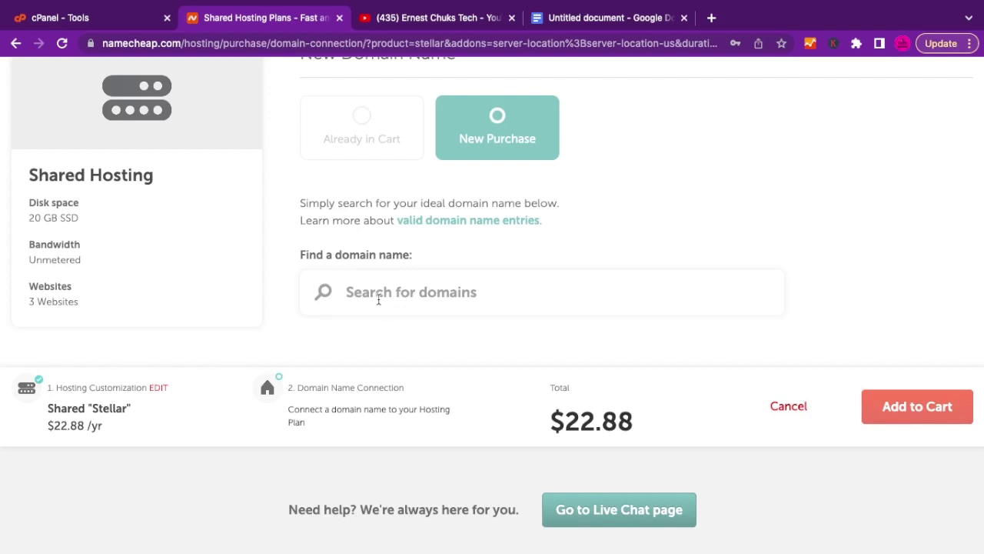
{"action": "scroll", "coordinate": [379, 302], "scroll_direction": "up", "scroll_amount": 5}
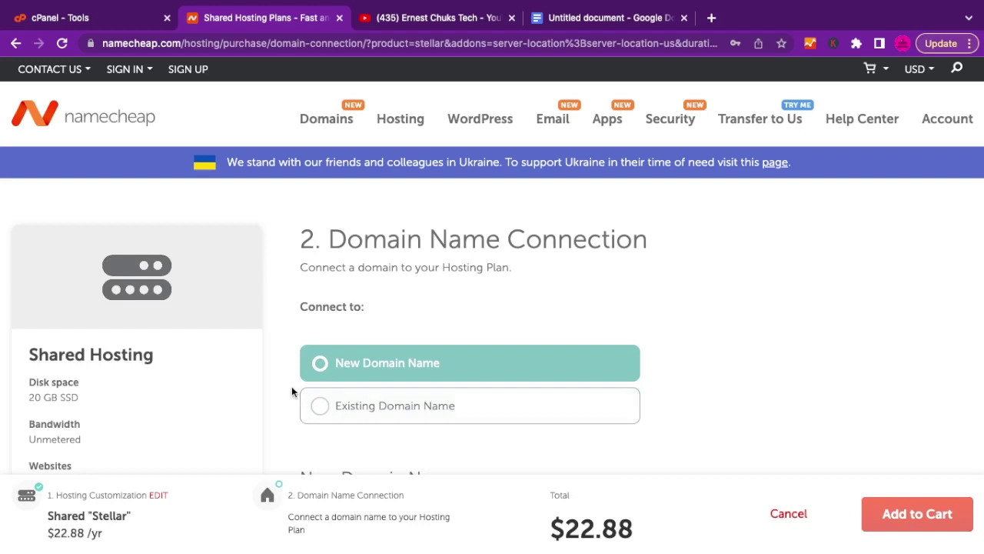
{"action": "scroll", "coordinate": [292, 392], "scroll_direction": "down", "scroll_amount": 3}
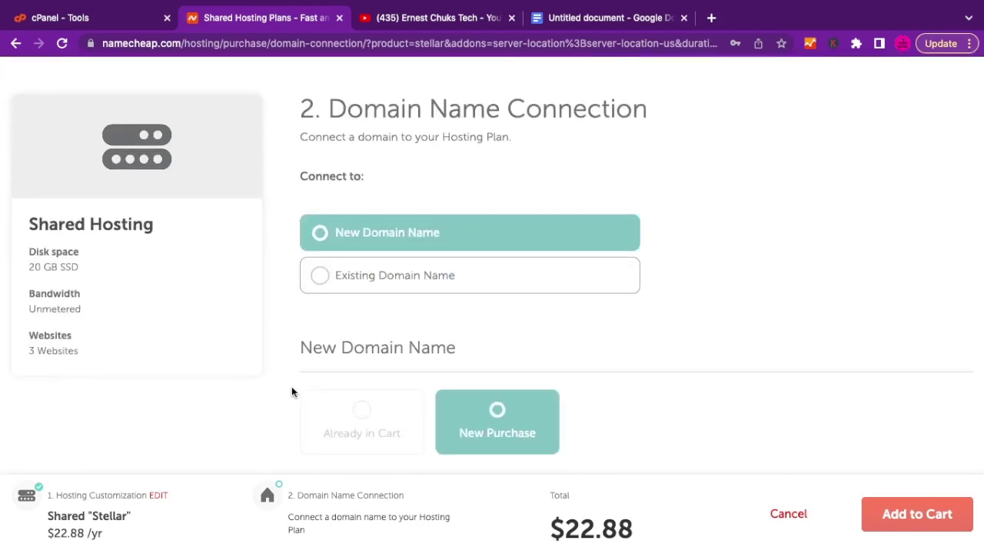
{"action": "scroll", "coordinate": [291, 391], "scroll_direction": "down", "scroll_amount": 5}
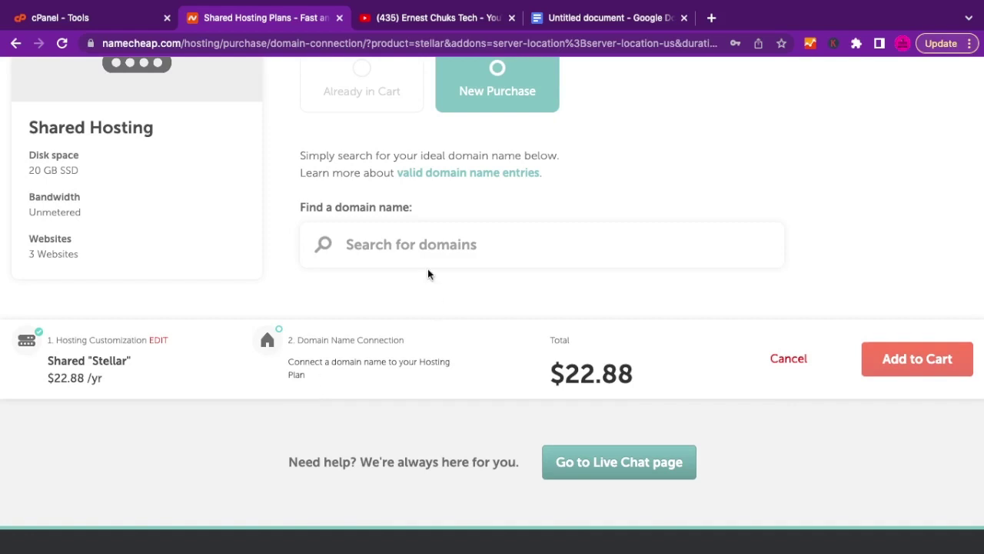
Search for fukuhfhfhj.com and connect the .com domain to the Stellar hosting plan.
{"action": "left_click", "coordinate": [402, 244]}
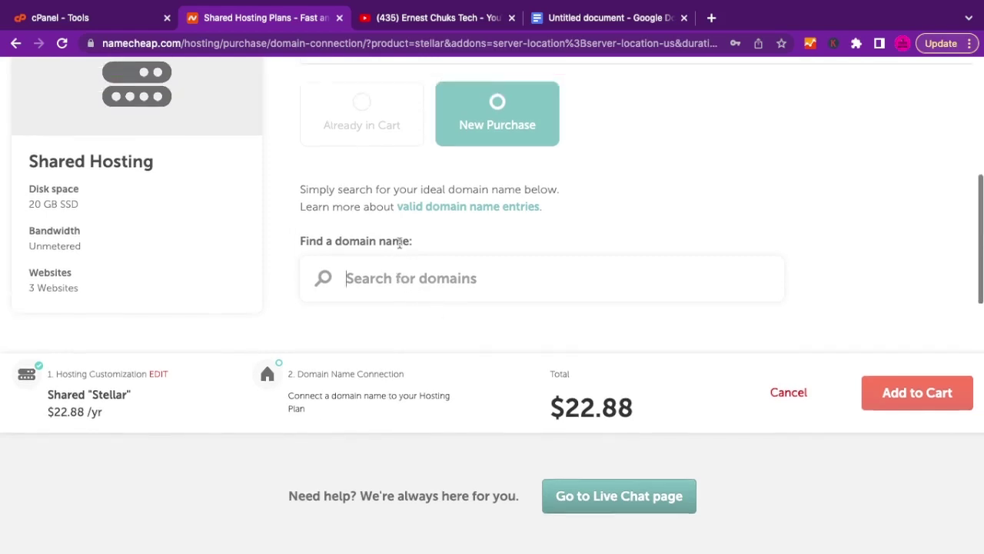
{"action": "type", "text": "fukuhfh"}
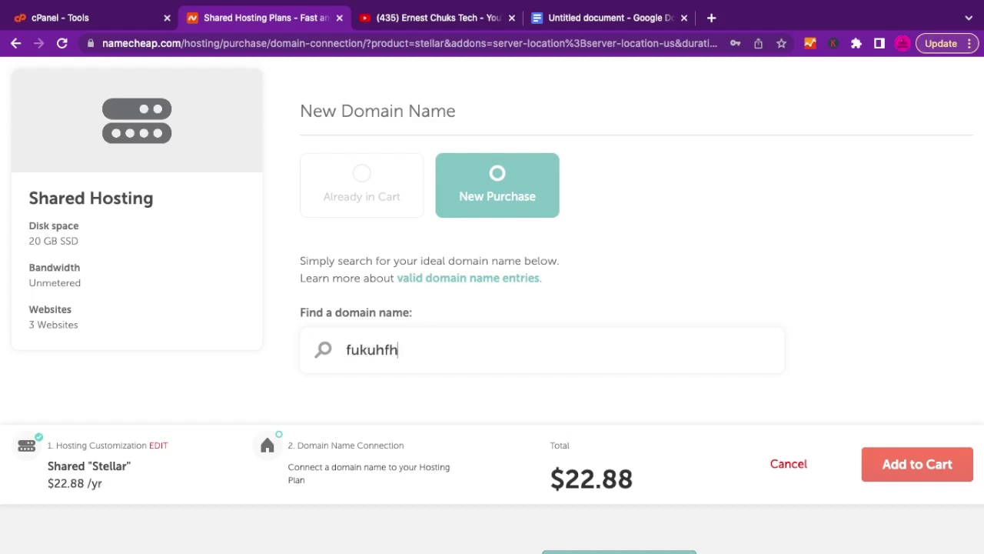
{"action": "type", "text": "fhj."}
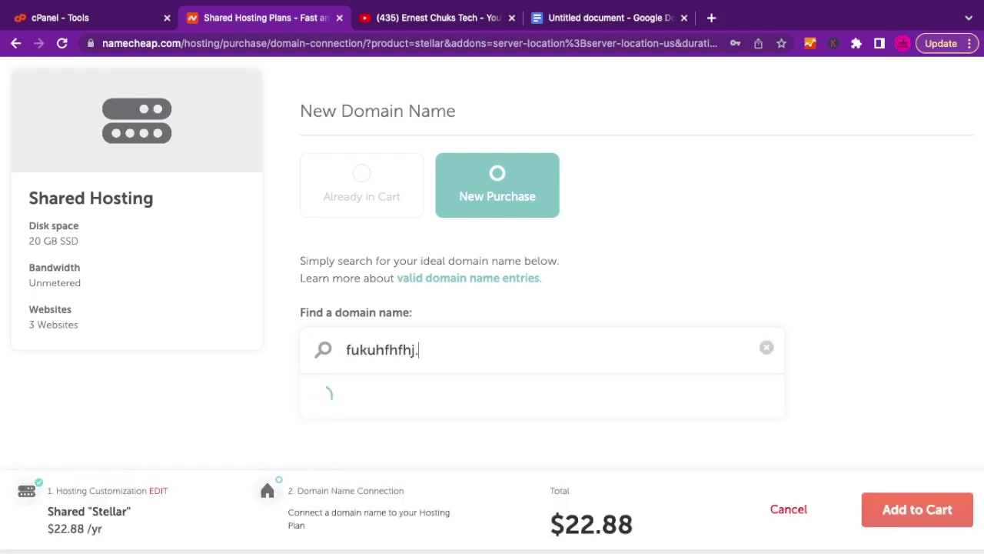
{"action": "type", "text": "com"}
{"action": "scroll", "coordinate": [492, 350], "scroll_direction": "down", "scroll_amount": 1}
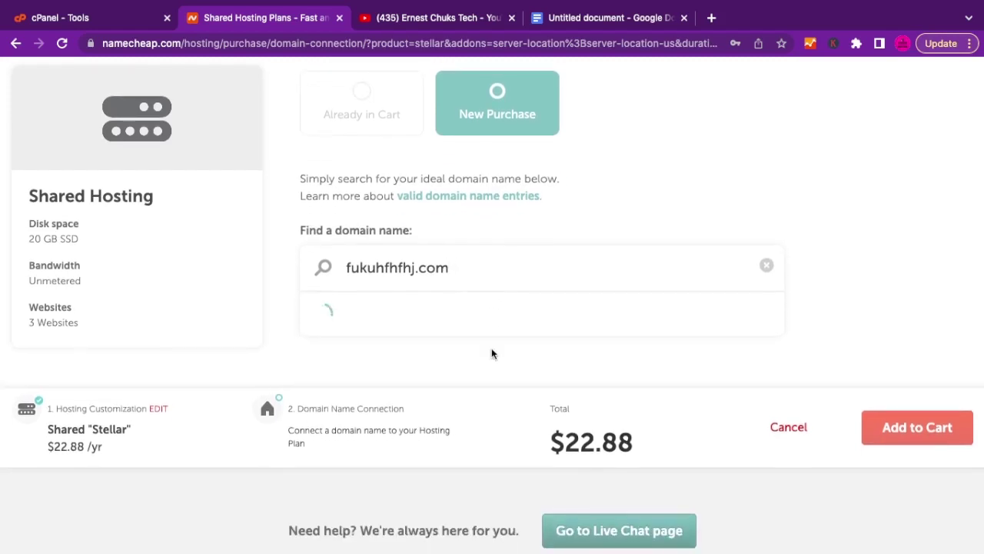
{"action": "scroll", "coordinate": [504, 353], "scroll_direction": "down", "scroll_amount": 2}
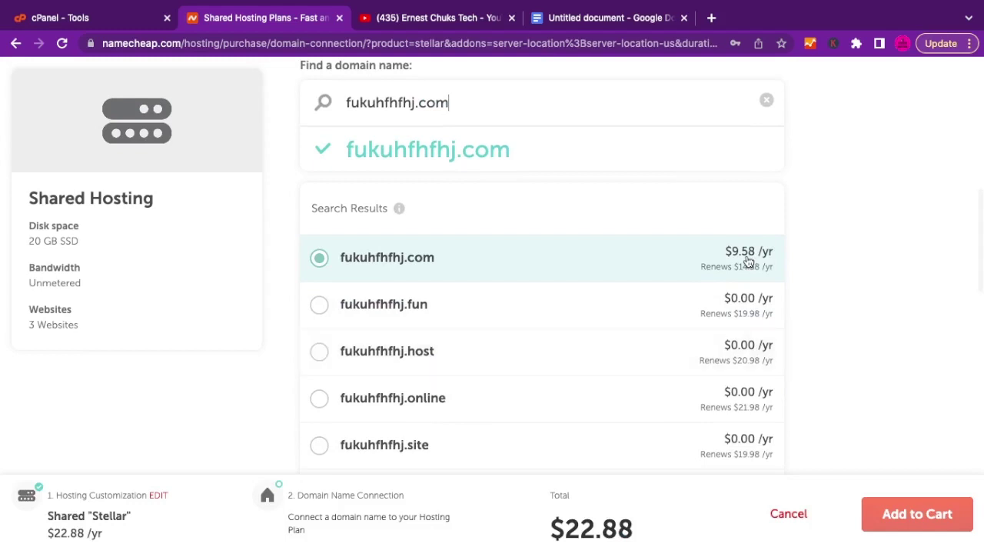
{"action": "scroll", "coordinate": [756, 283], "scroll_direction": "down", "scroll_amount": 1}
{"action": "scroll", "coordinate": [756, 283], "scroll_direction": "down", "scroll_amount": 3}
{"action": "scroll", "coordinate": [803, 373], "scroll_direction": "down", "scroll_amount": 5}
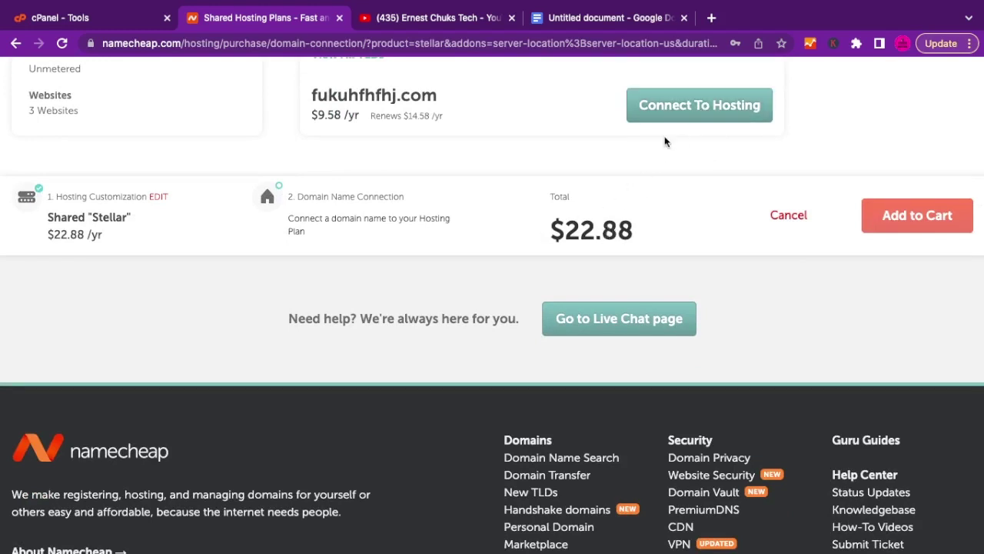
{"action": "left_click", "coordinate": [687, 110]}
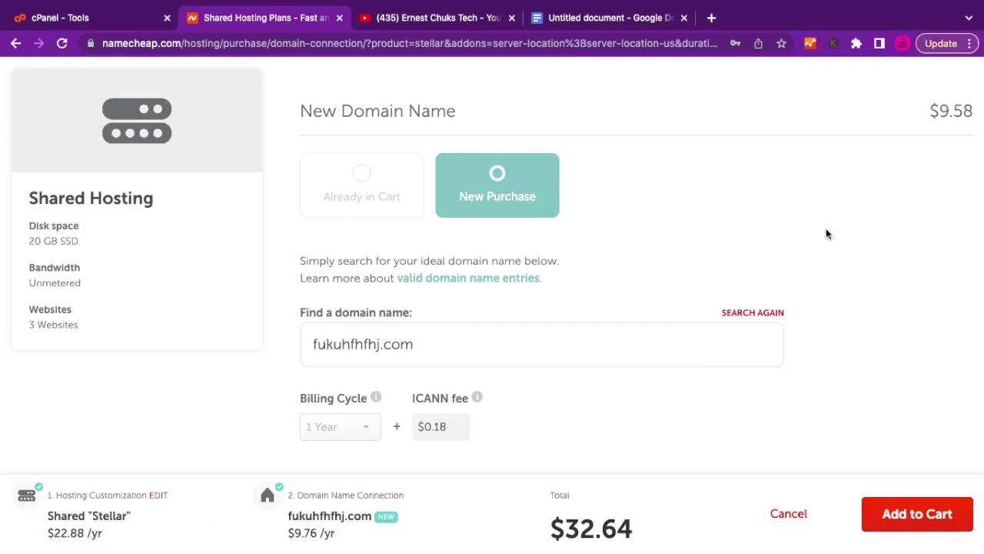
Check the updated $32.64 order total, then move to the cPanel Tools page.
{"action": "scroll", "coordinate": [826, 229], "scroll_direction": "down", "scroll_amount": 3}
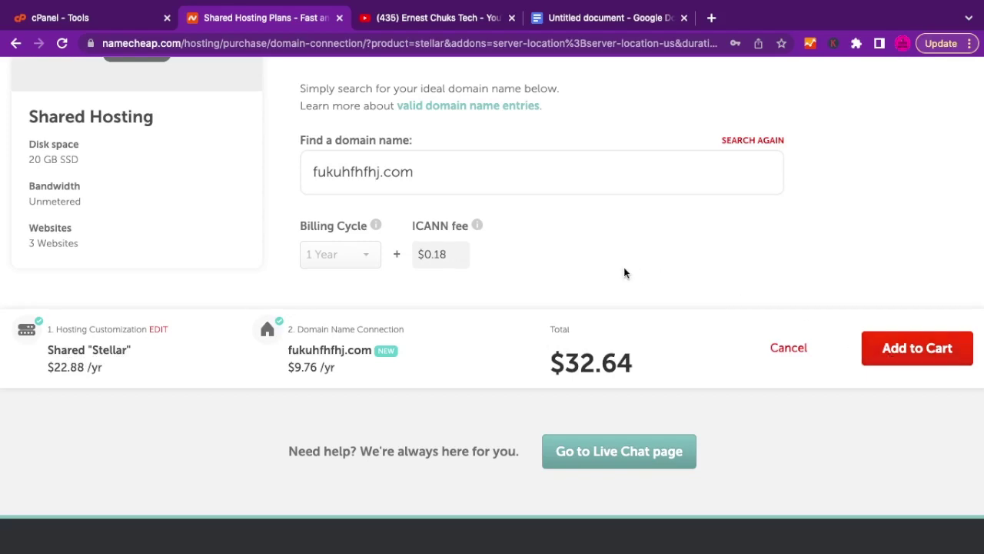
{"action": "scroll", "coordinate": [624, 272], "scroll_direction": "up", "scroll_amount": 5}
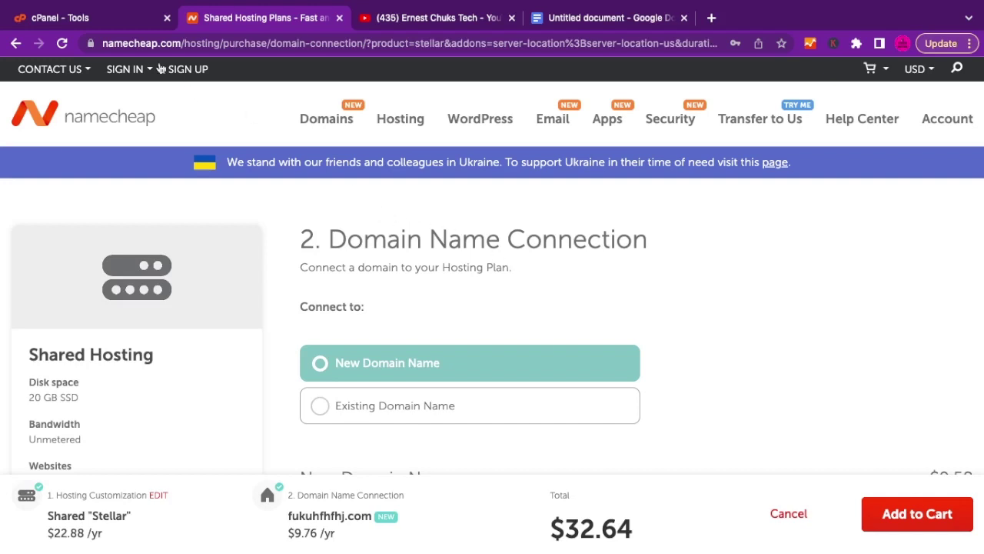
{"action": "left_click", "coordinate": [103, 19]}
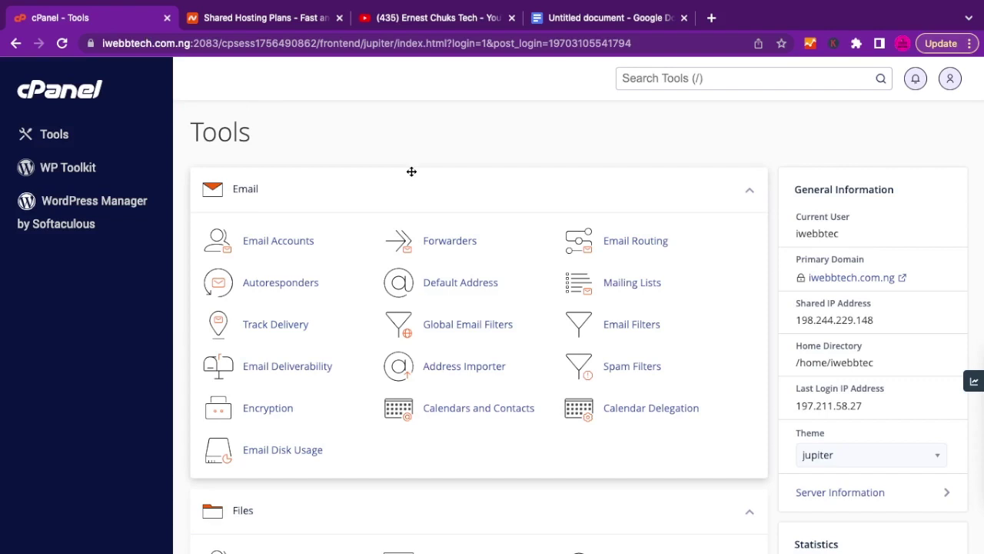
Find the Files section on cPanel Tools and launch File Manager in a new tab.
{"action": "scroll", "coordinate": [477, 241], "scroll_direction": "down", "scroll_amount": 3}
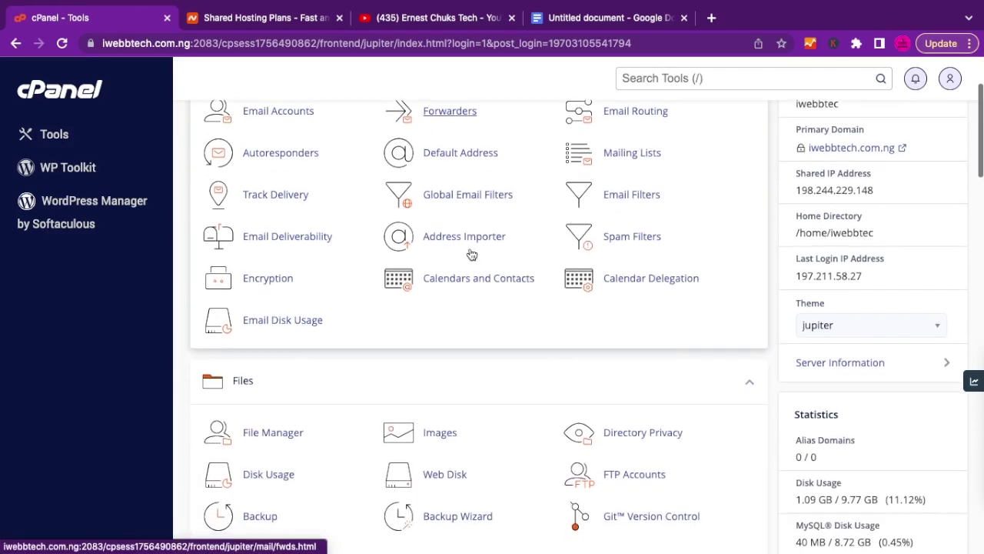
{"action": "scroll", "coordinate": [471, 254], "scroll_direction": "down", "scroll_amount": 2}
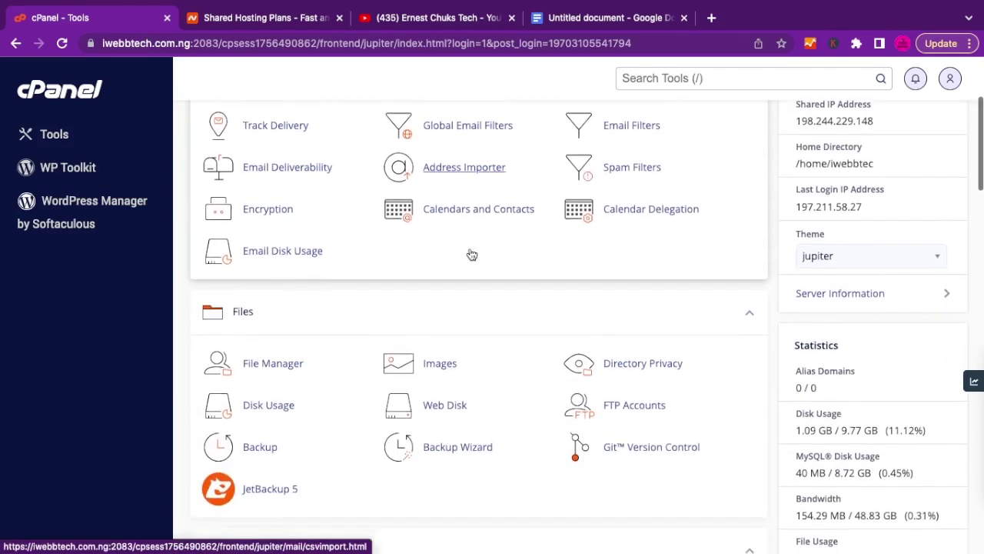
{"action": "scroll", "coordinate": [471, 254], "scroll_direction": "up", "scroll_amount": 4}
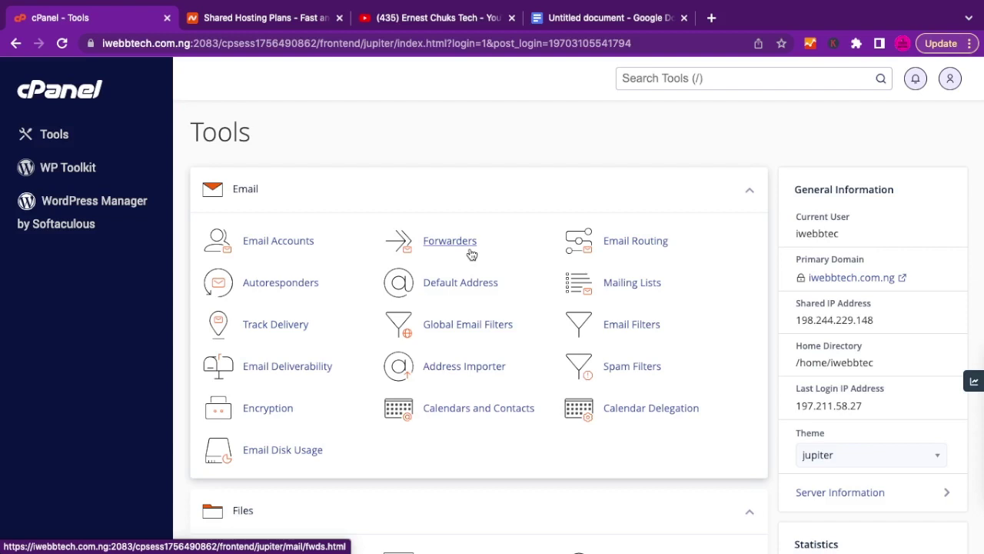
{"action": "scroll", "coordinate": [471, 254], "scroll_direction": "down", "scroll_amount": 2}
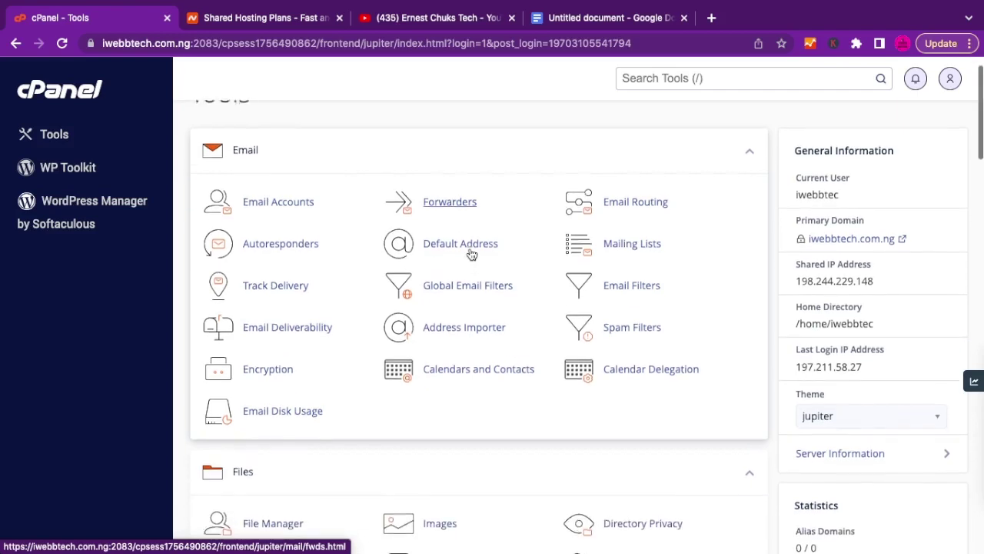
{"action": "scroll", "coordinate": [471, 255], "scroll_direction": "down", "scroll_amount": 1}
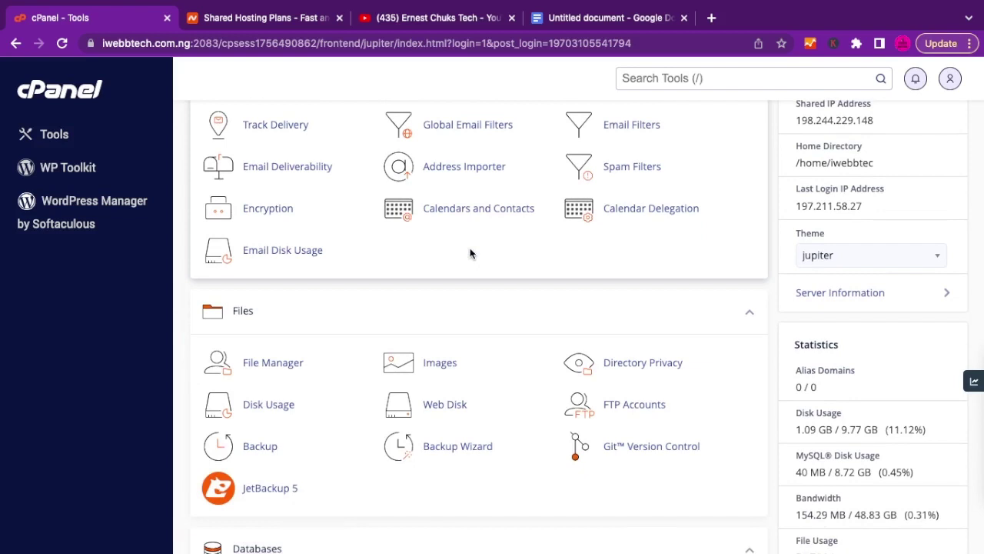
{"action": "left_click", "coordinate": [272, 363]}
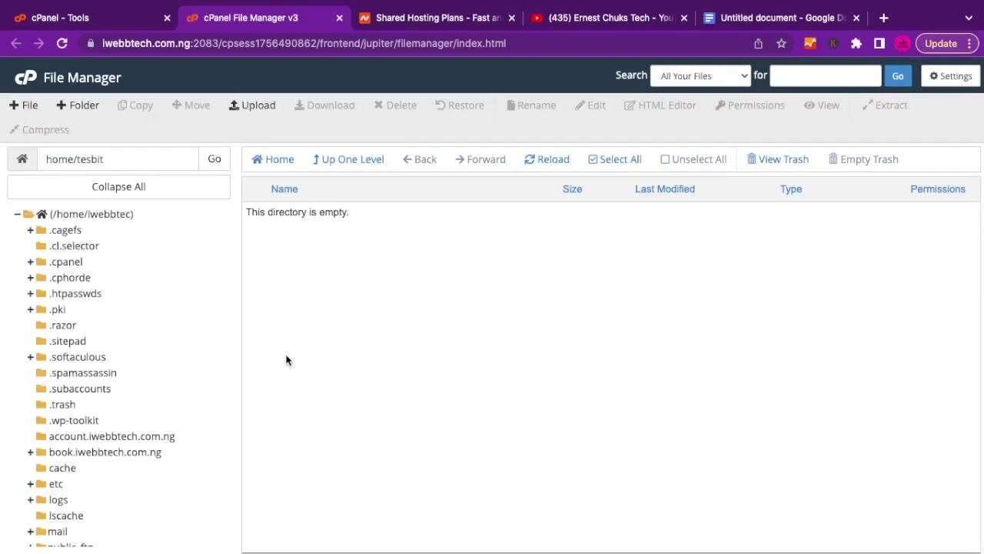
Select public_html in the File Manager tree and open its File Upload page.
{"action": "scroll", "coordinate": [175, 377], "scroll_direction": "down", "scroll_amount": 5}
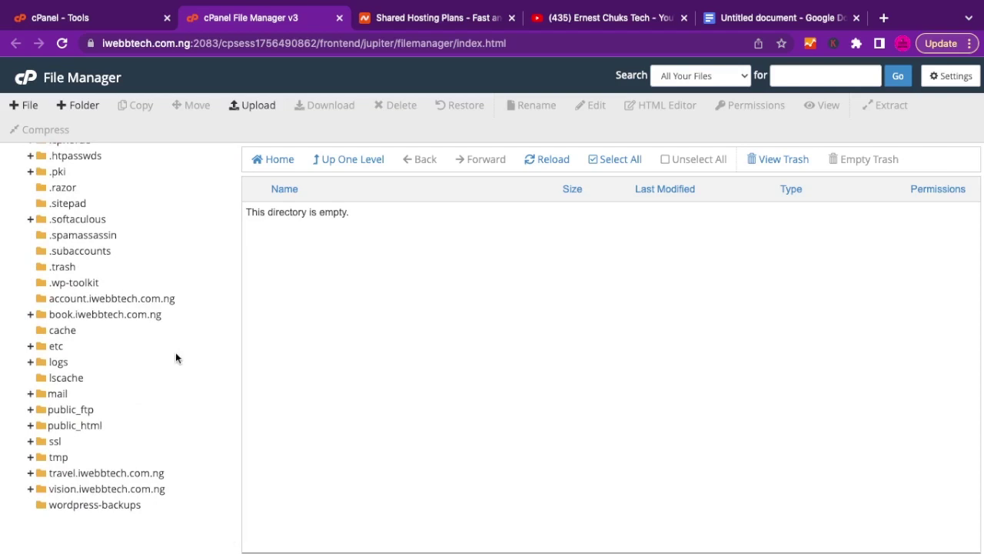
{"action": "scroll", "coordinate": [175, 358], "scroll_direction": "up", "scroll_amount": 3}
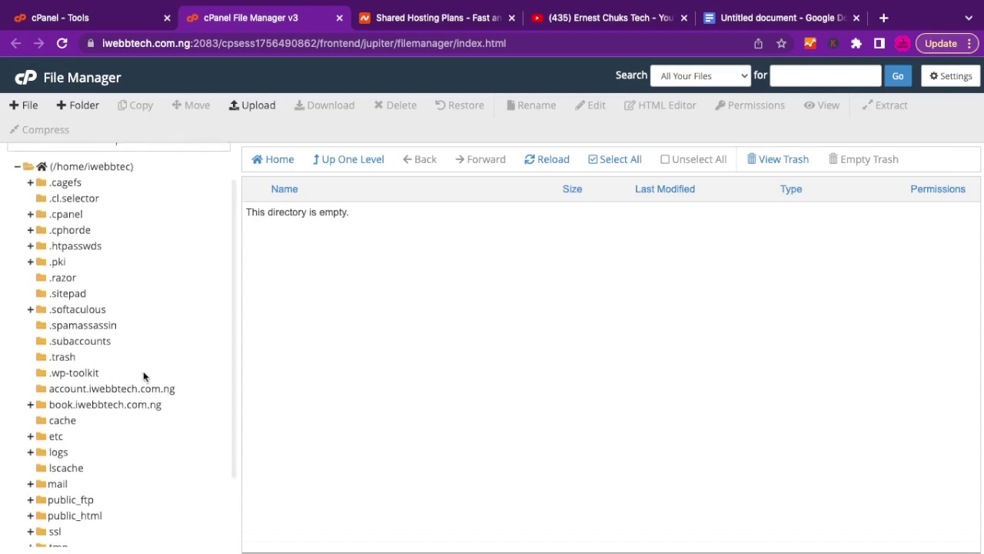
{"action": "scroll", "coordinate": [147, 303], "scroll_direction": "down", "scroll_amount": 3}
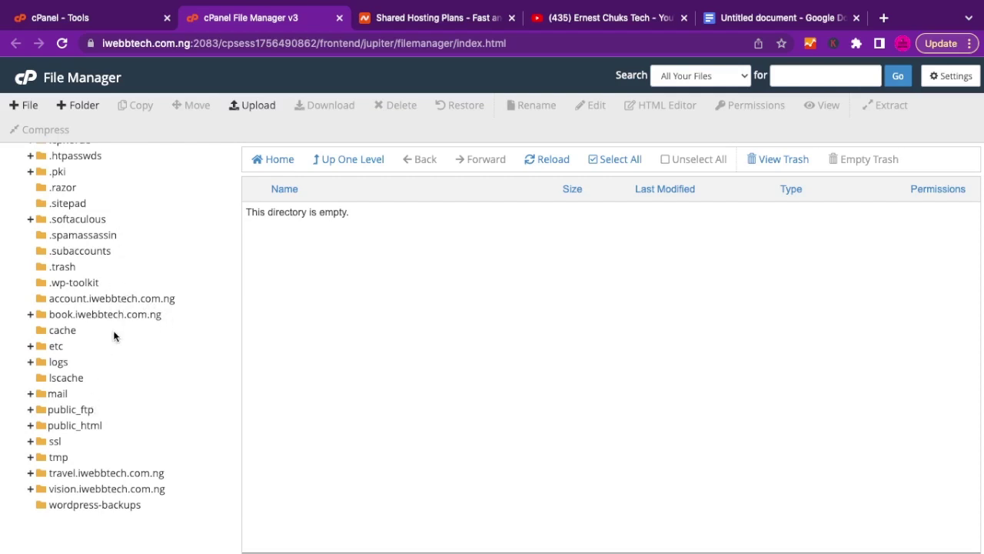
{"action": "scroll", "coordinate": [137, 368], "scroll_direction": "down", "scroll_amount": 1}
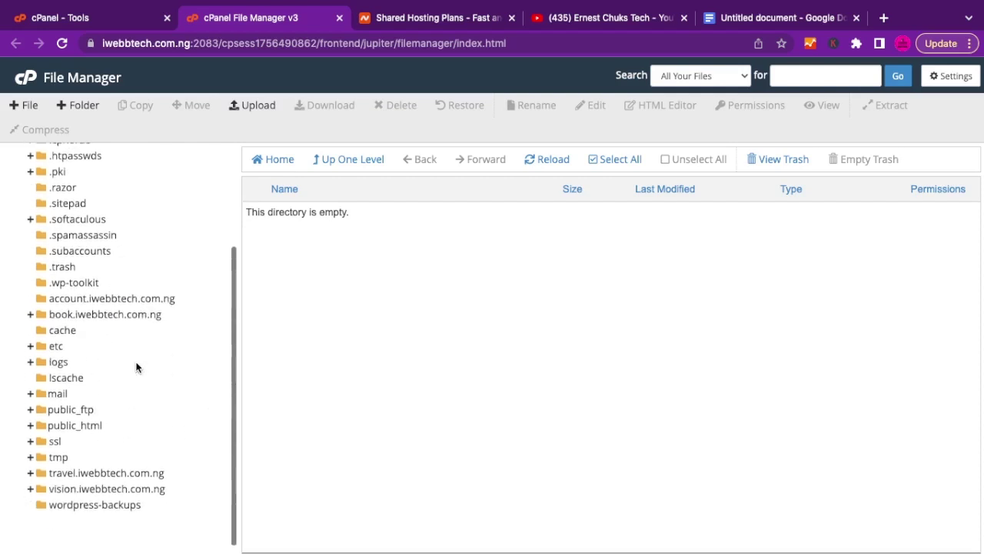
{"action": "left_click", "coordinate": [67, 425]}
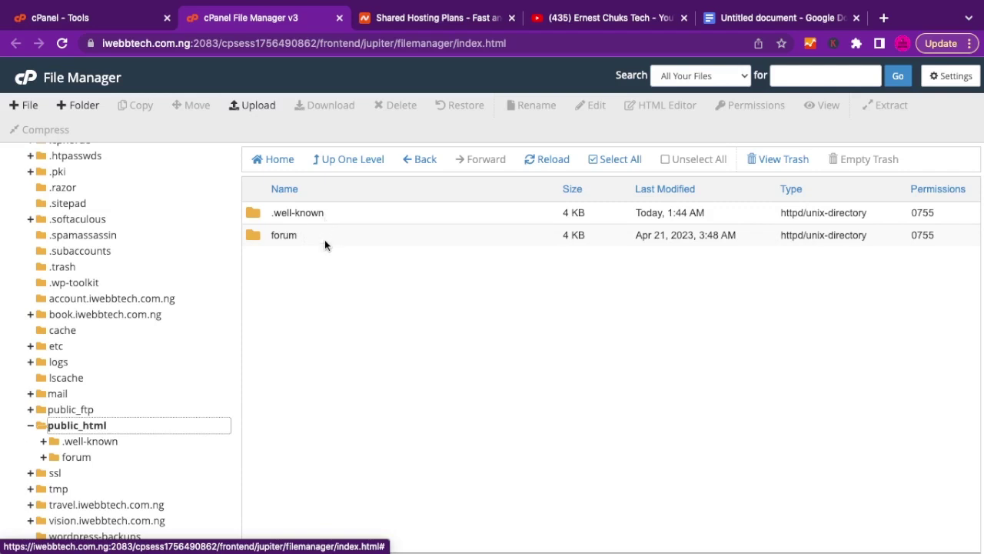
{"action": "left_click", "coordinate": [255, 110]}
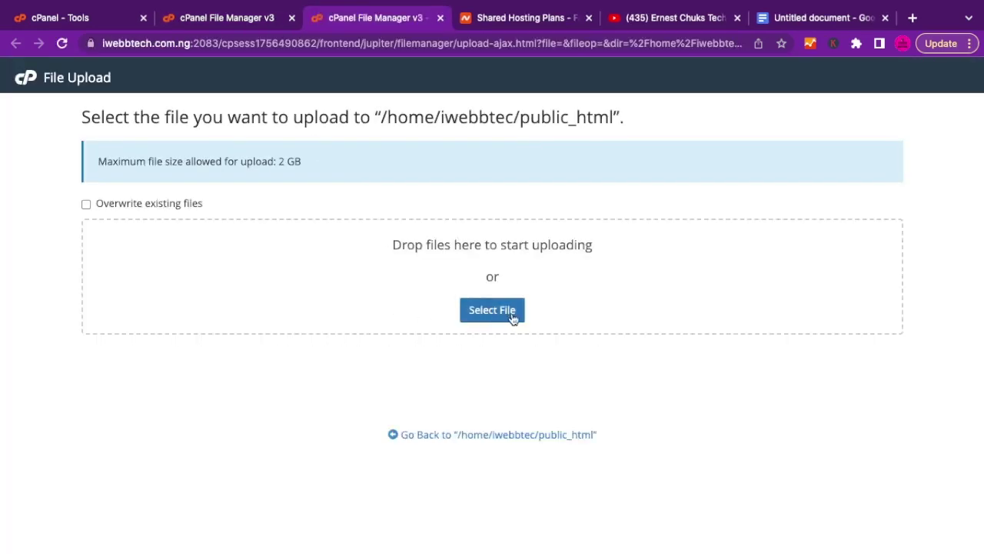
Upload Deprixa.zip from Documents > SCRIPTS > COURIER SCRIPTS into public_html.
{"action": "left_click", "coordinate": [505, 319]}
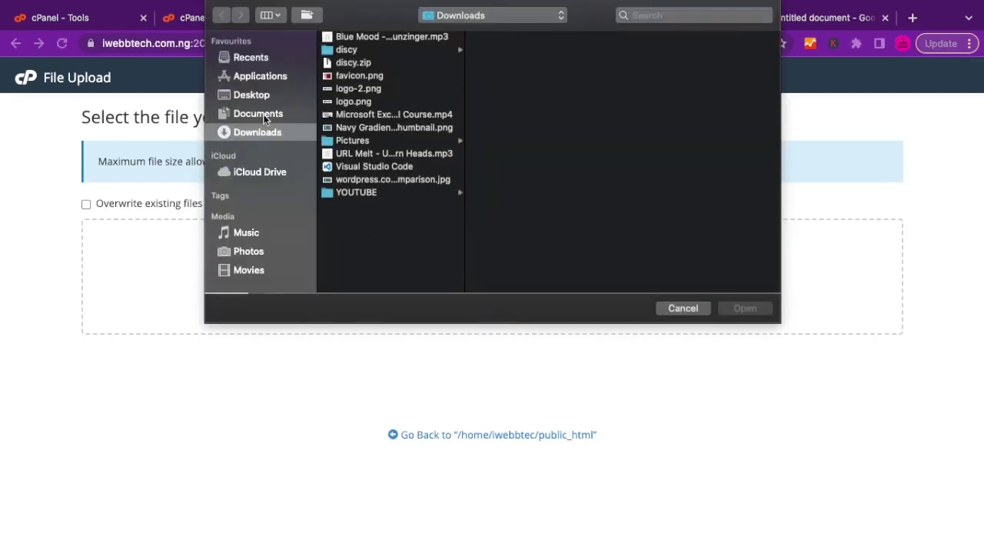
{"action": "left_click", "coordinate": [258, 116]}
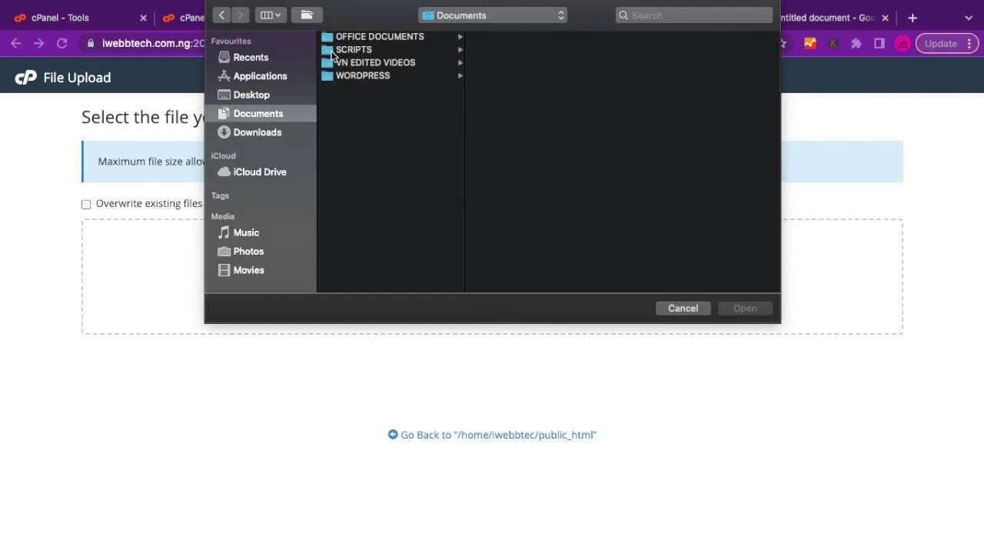
{"action": "left_click", "coordinate": [330, 52]}
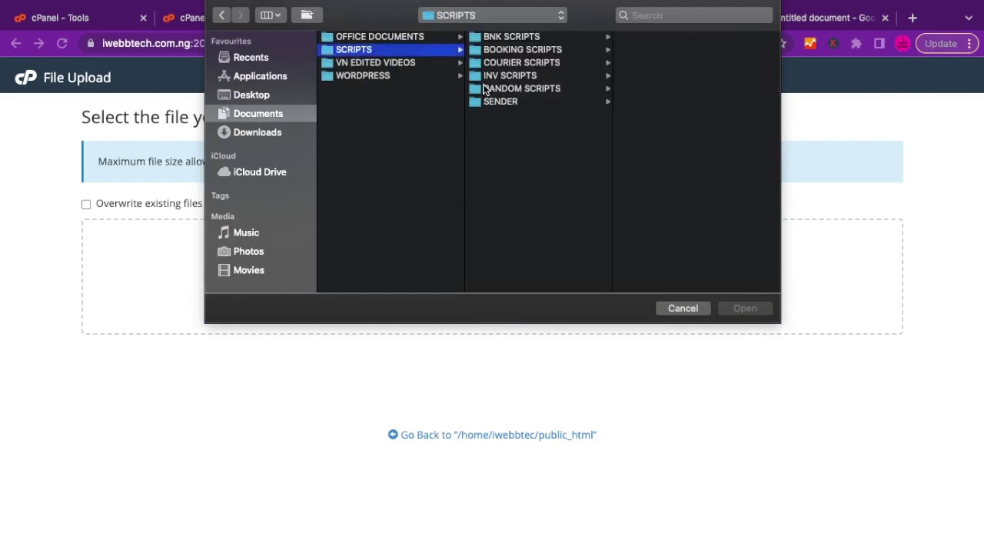
{"action": "left_click", "coordinate": [483, 66]}
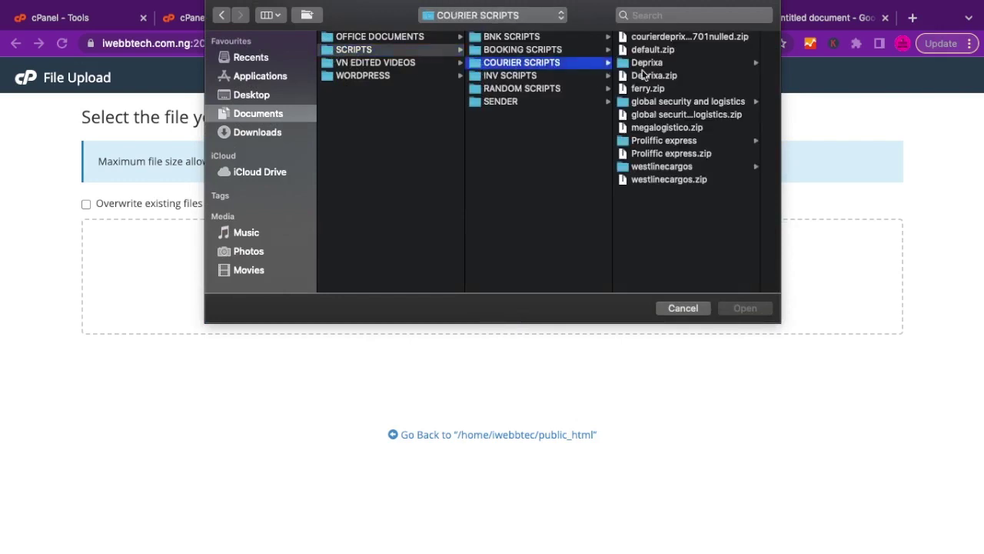
{"action": "left_click", "coordinate": [644, 76]}
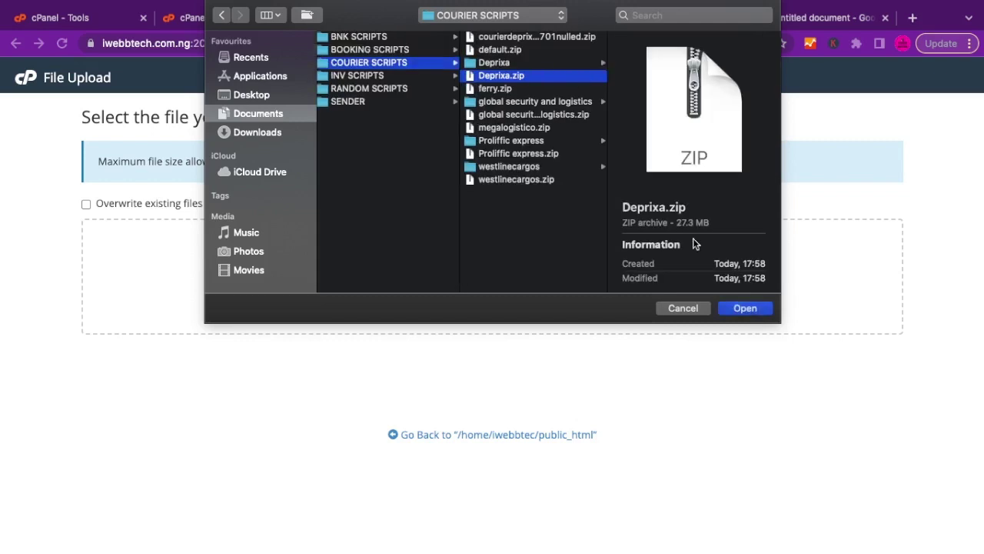
{"action": "left_click", "coordinate": [732, 307]}
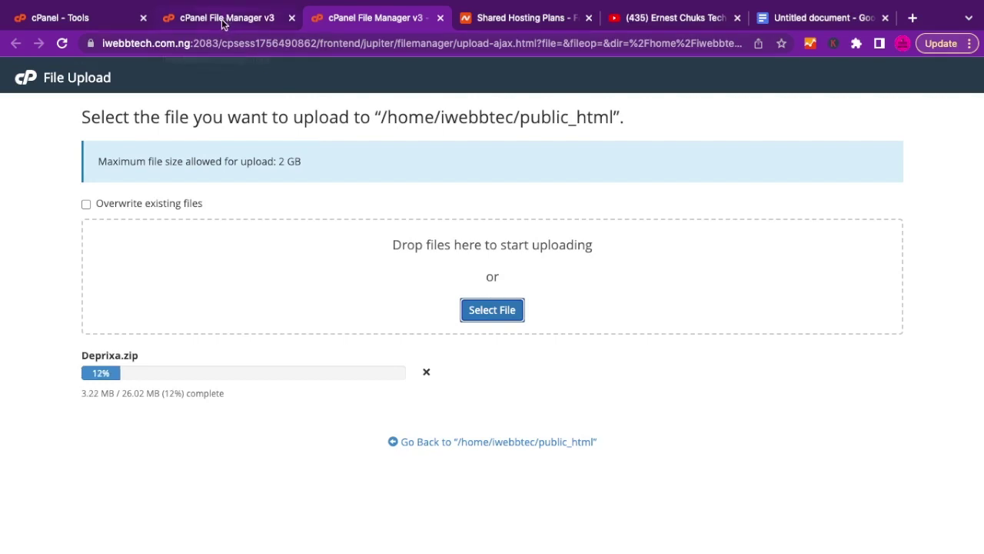
Return to the cPanel Tools tab and scroll to the Databases section with phpMyAdmin.
{"action": "left_click", "coordinate": [75, 23]}
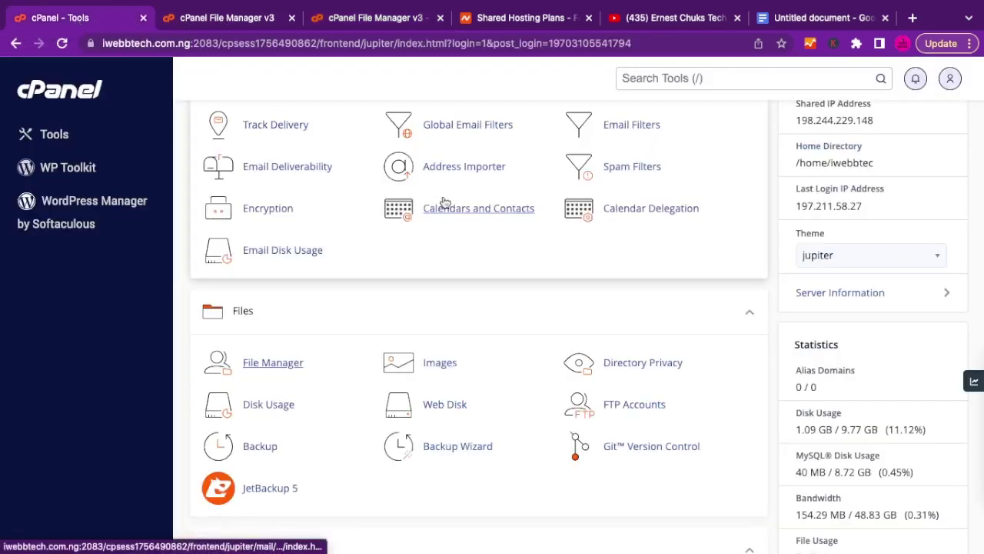
{"action": "scroll", "coordinate": [479, 296], "scroll_direction": "down", "scroll_amount": 3}
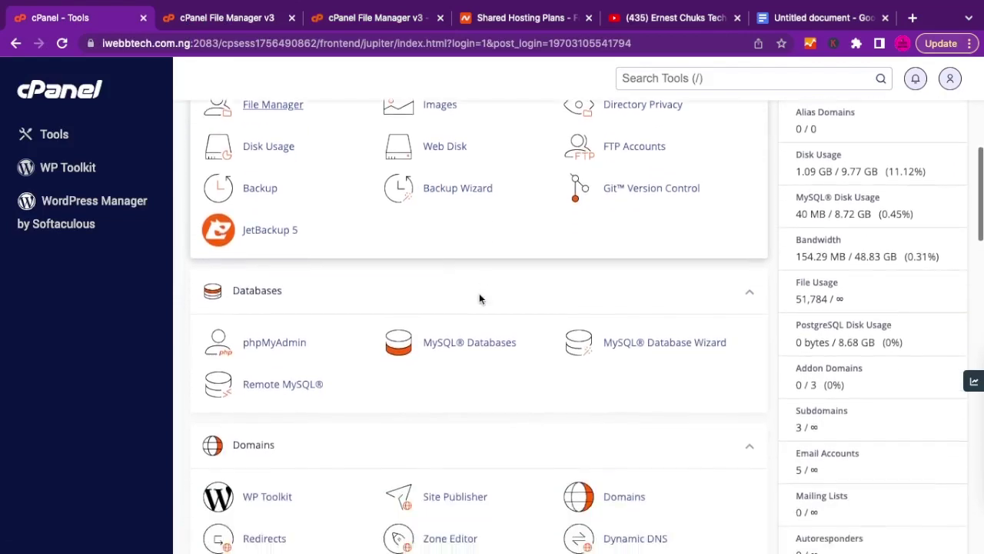
{"action": "scroll", "coordinate": [479, 299], "scroll_direction": "down", "scroll_amount": 1}
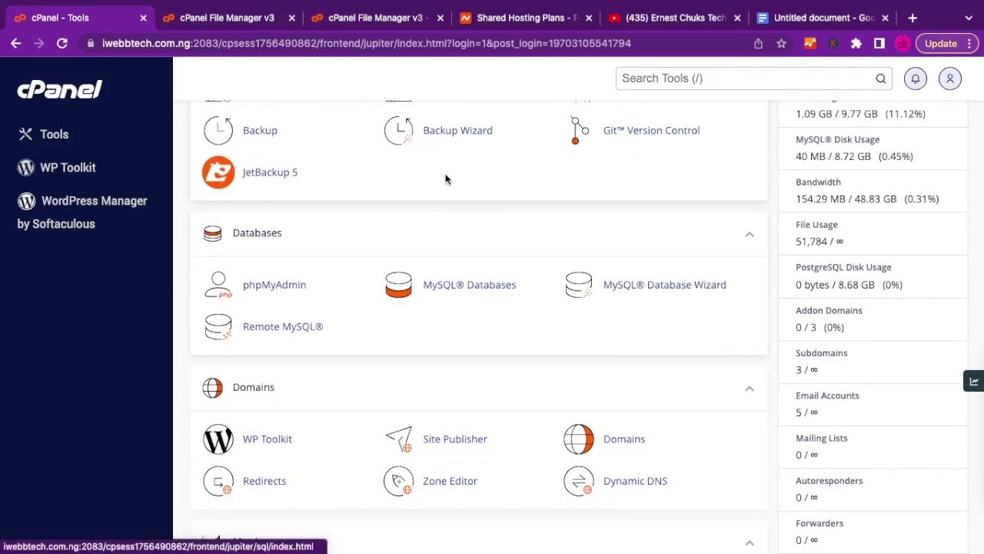
{"action": "scroll", "coordinate": [449, 181], "scroll_direction": "up", "scroll_amount": 1}
{"action": "scroll", "coordinate": [446, 180], "scroll_direction": "down", "scroll_amount": 1}
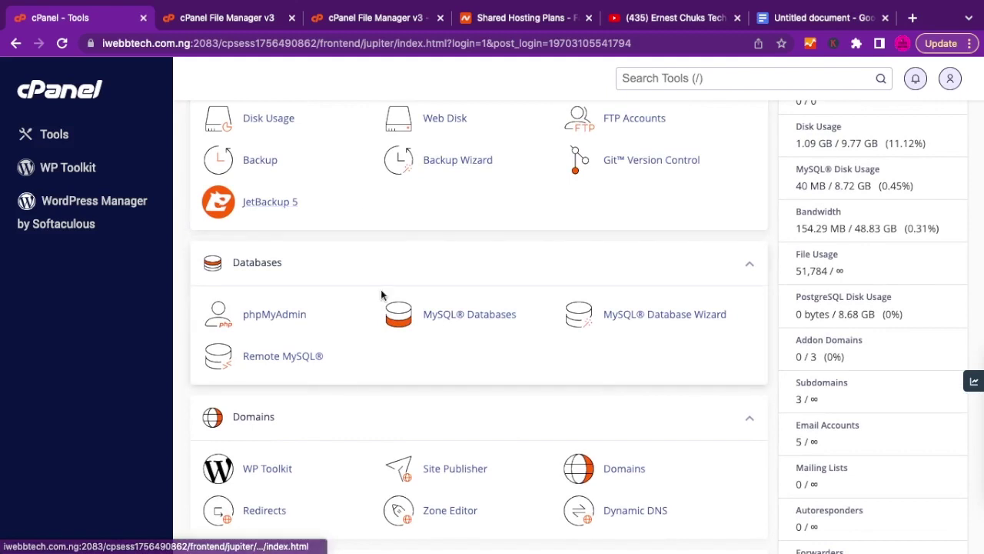
Create the MySQL database deprixa (iwebbtec_deprixa) with the MySQL Database Wizard.
{"action": "left_click", "coordinate": [670, 325]}
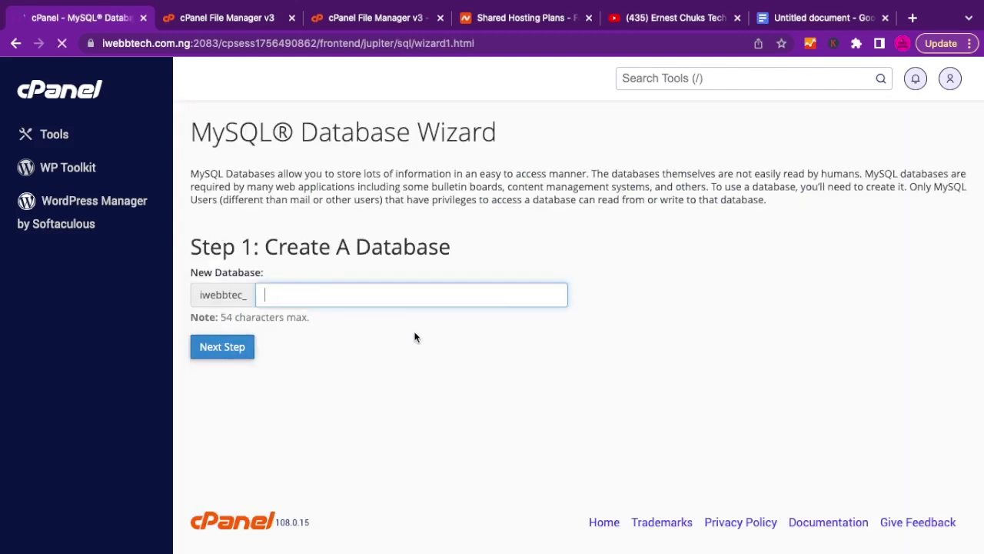
{"action": "type", "text": "deprixa"}
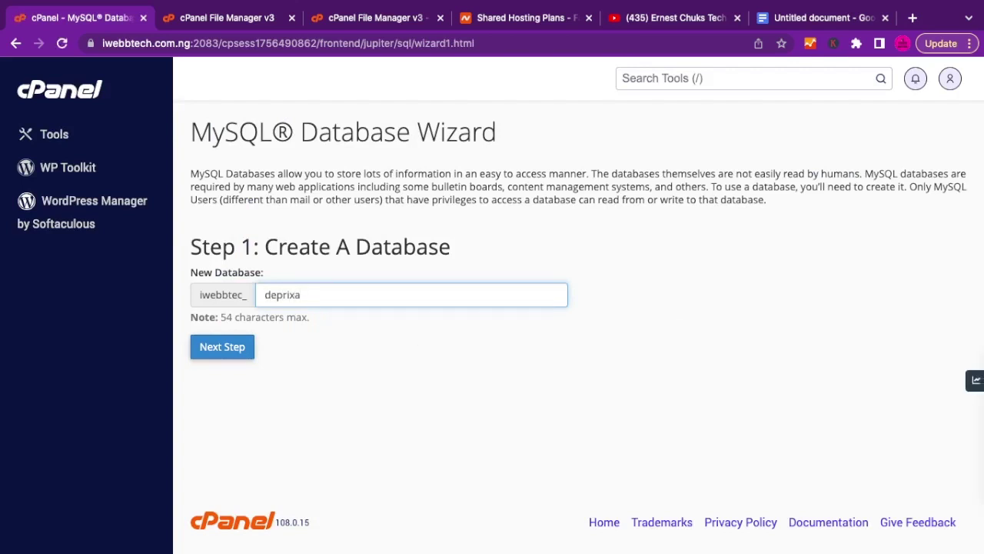
{"action": "left_click", "coordinate": [223, 347]}
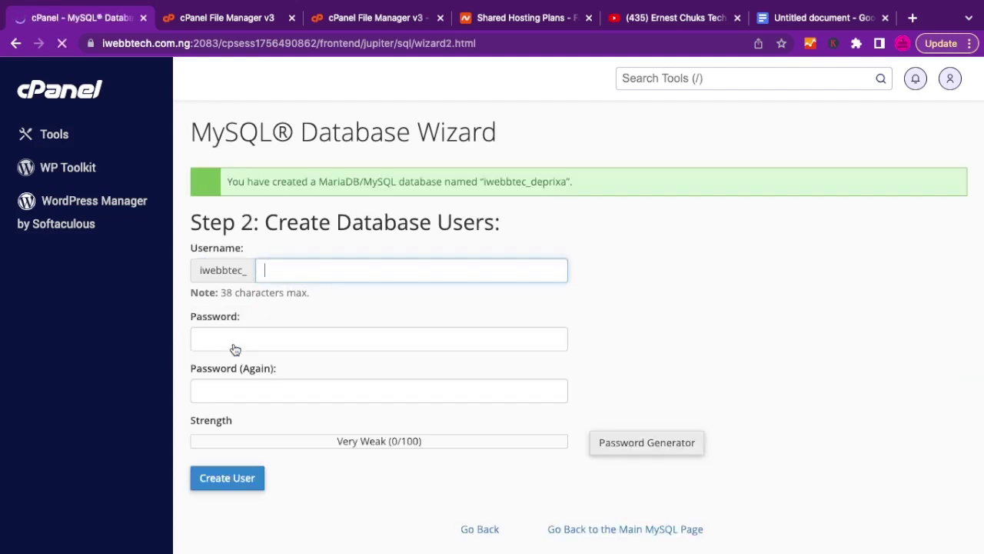
Set the database username to deprixa and enter a Very Strong password, starting its confirmation.
{"action": "double_click", "coordinate": [300, 272]}
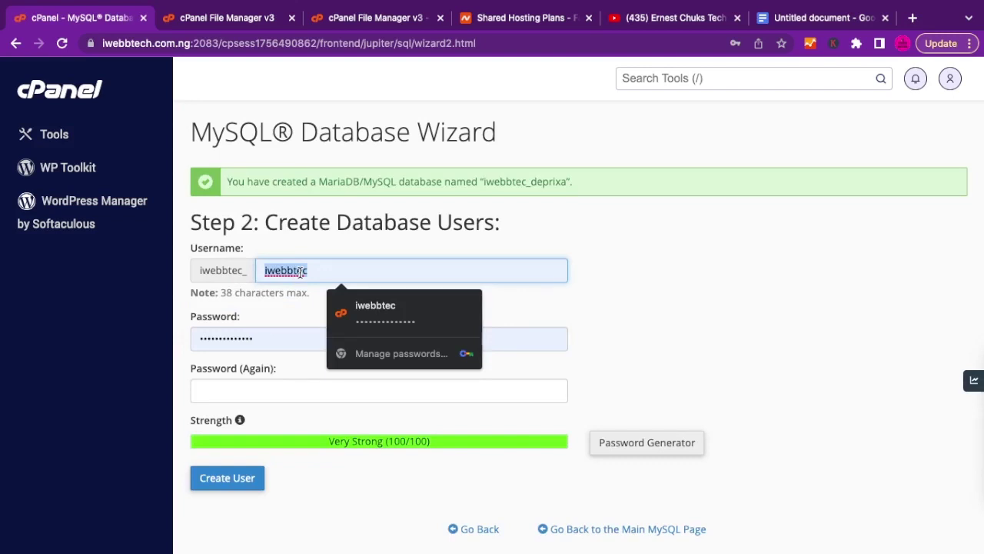
{"action": "type", "text": "de"}
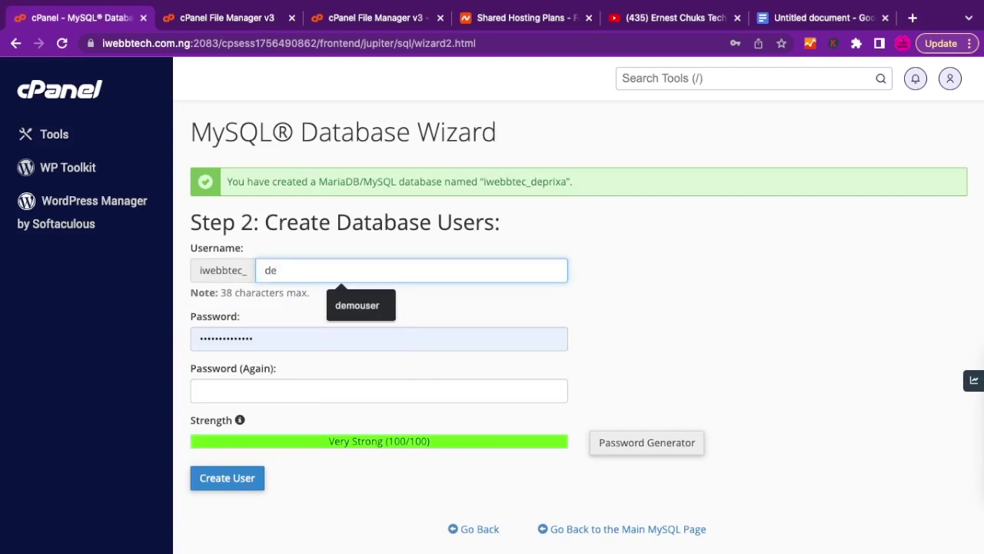
{"action": "type", "text": "pri"}
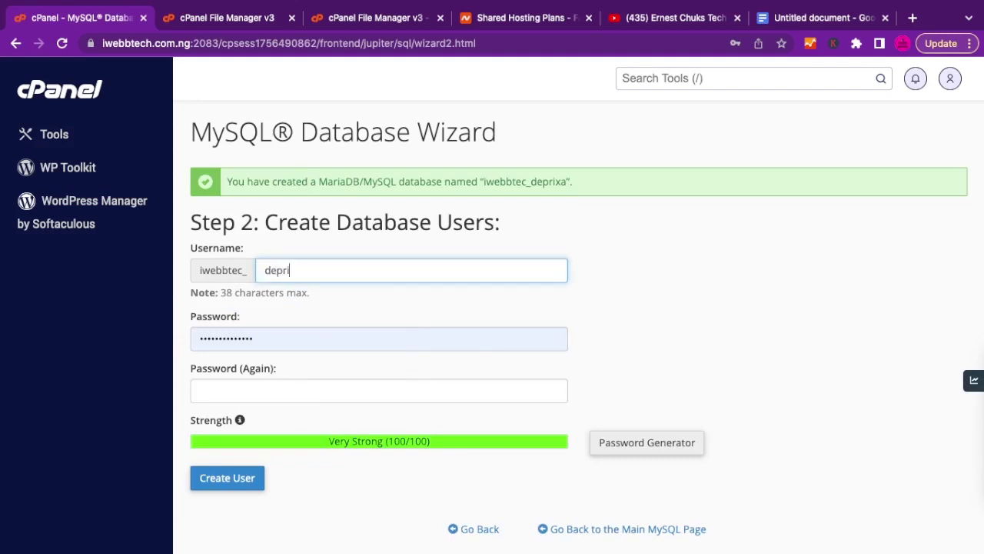
{"action": "type", "text": "xa"}
{"action": "double_click", "coordinate": [220, 341]}
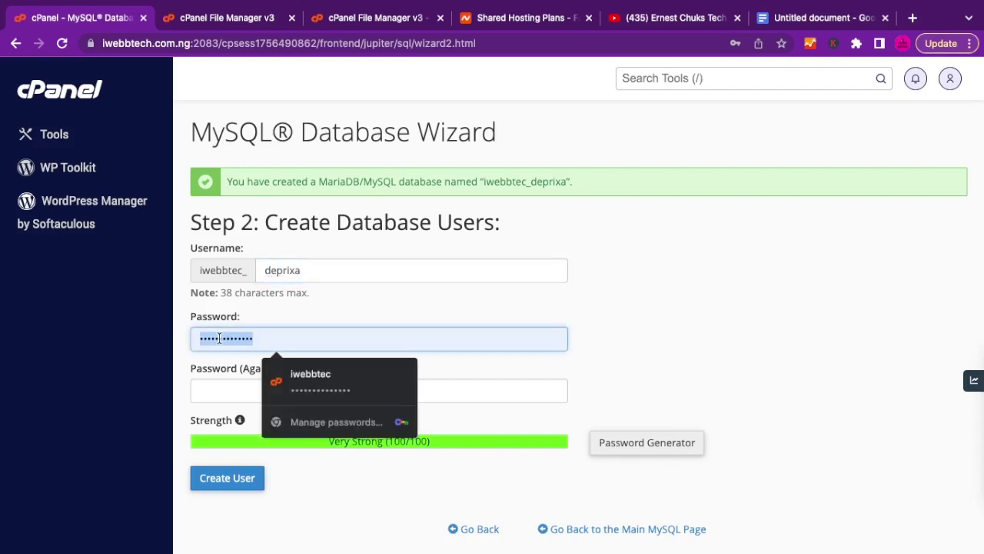
{"action": "type", "text": "****"}
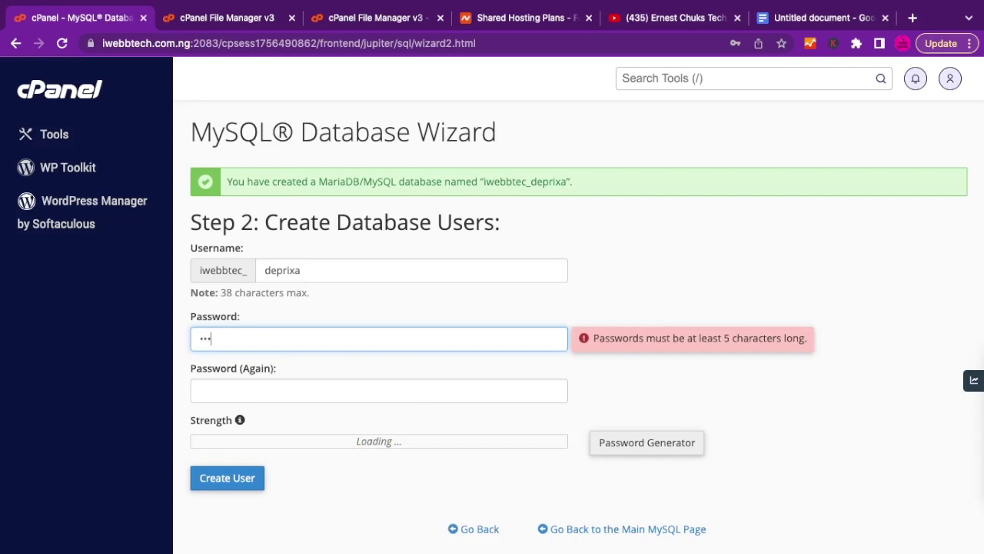
{"action": "type", "text": "**"}
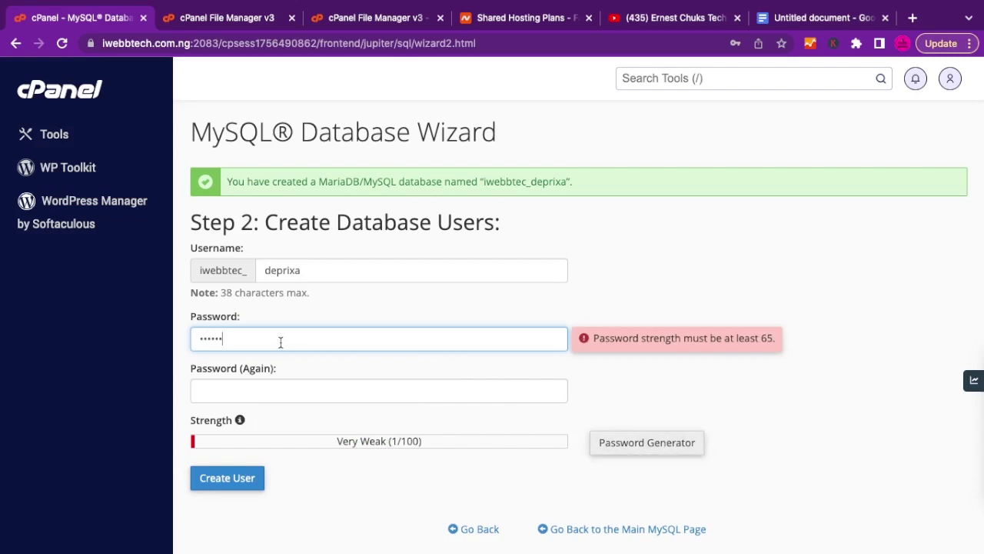
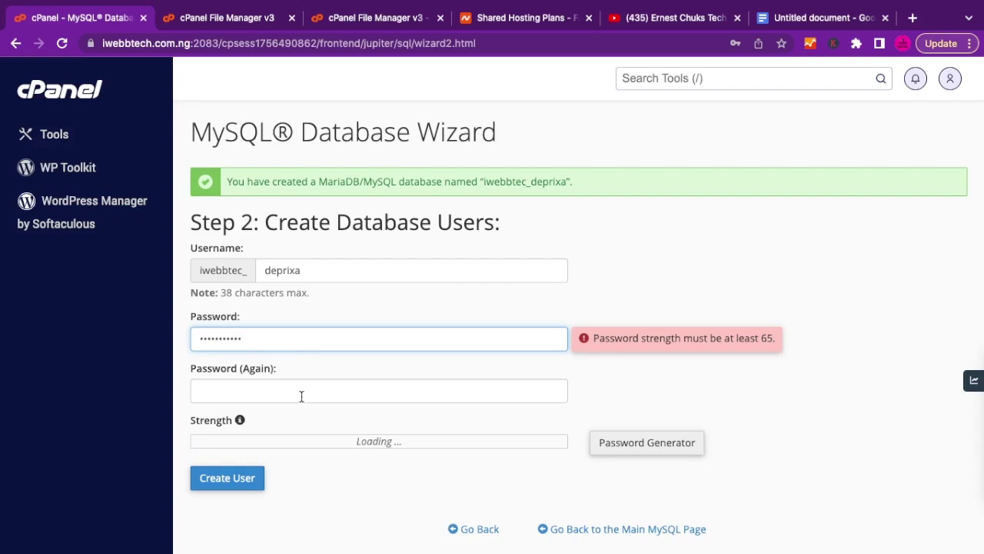
{"action": "left_click", "coordinate": [243, 395]}
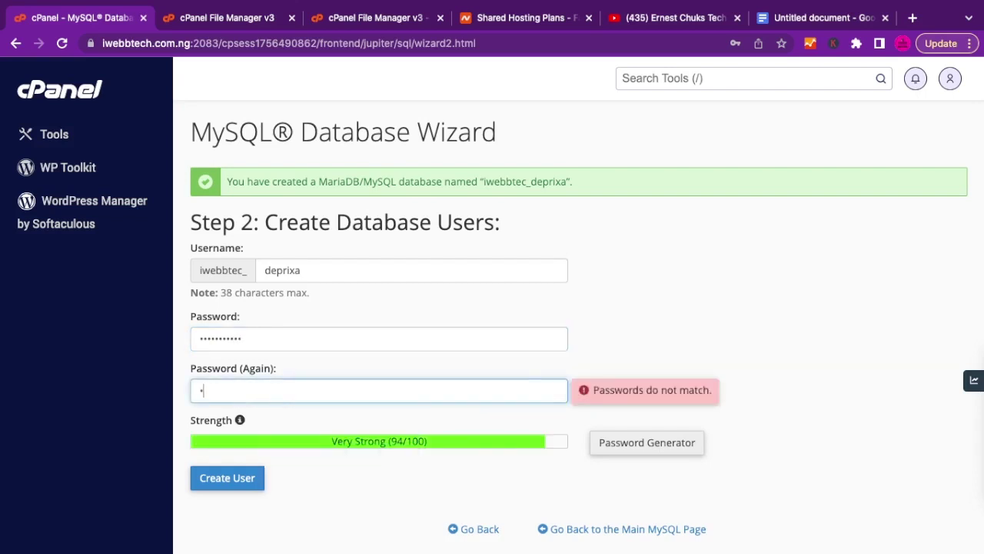
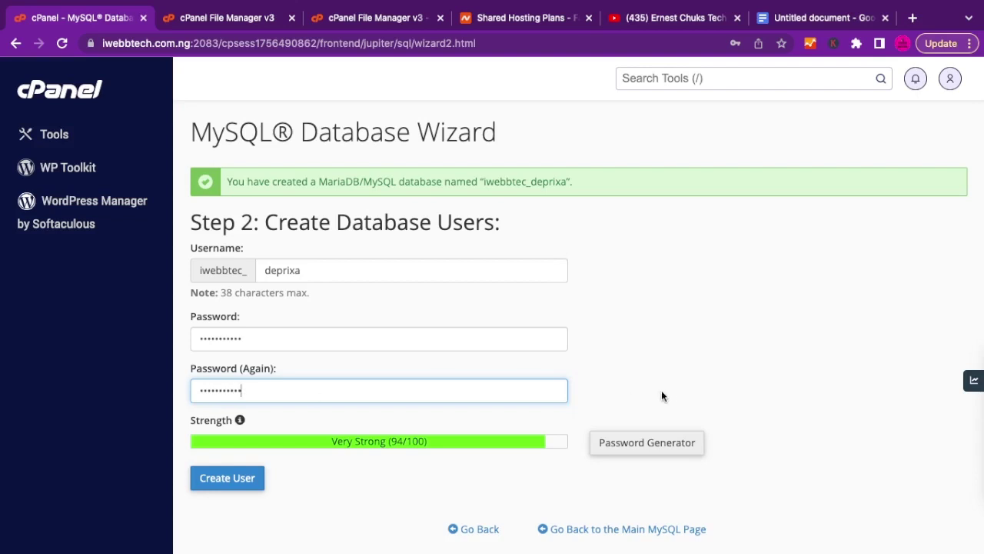
Create the deprixa user, decline browser password saving, and grant ALL PRIVILEGES on iwebbtec_deprixa.
{"action": "left_click", "coordinate": [225, 487]}
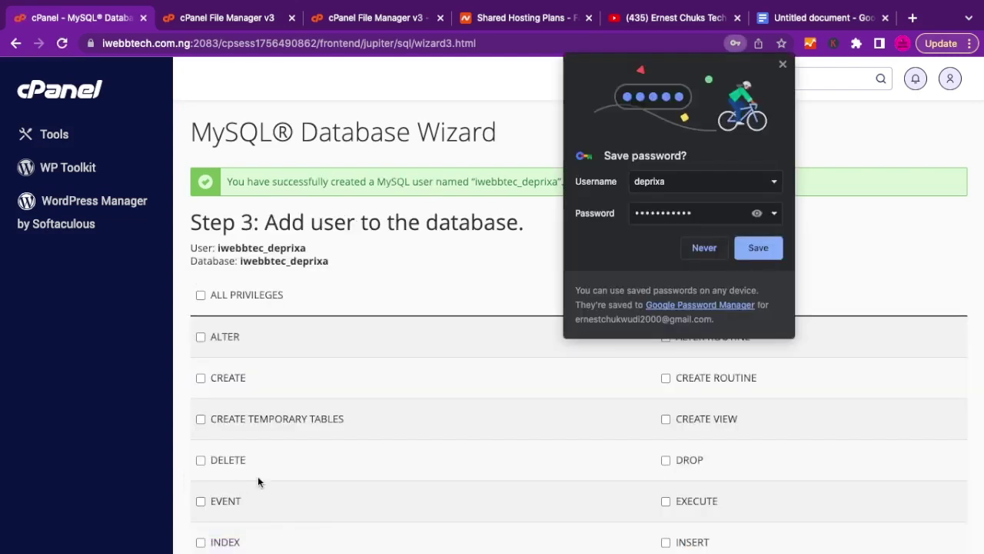
{"action": "left_click", "coordinate": [783, 64]}
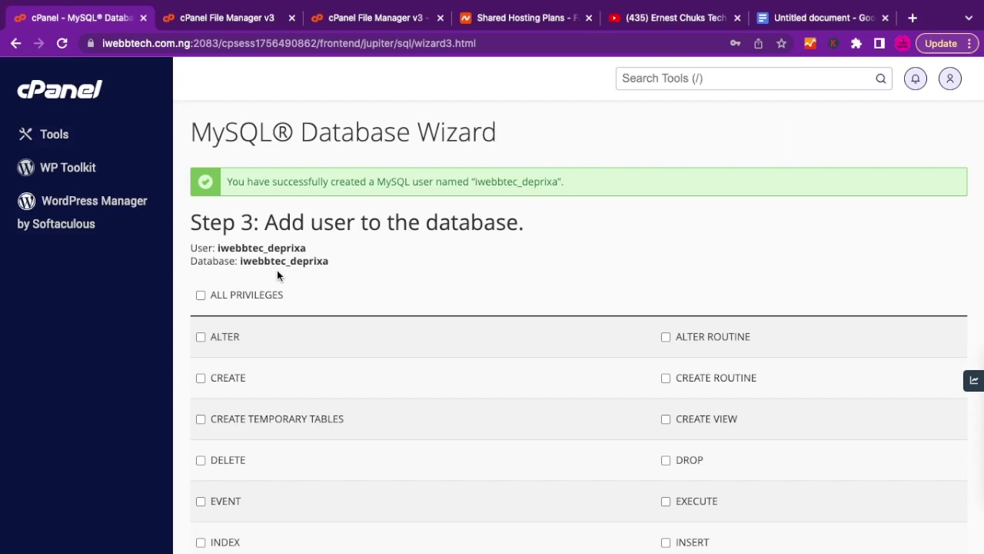
{"action": "scroll", "coordinate": [277, 271], "scroll_direction": "down", "scroll_amount": 1}
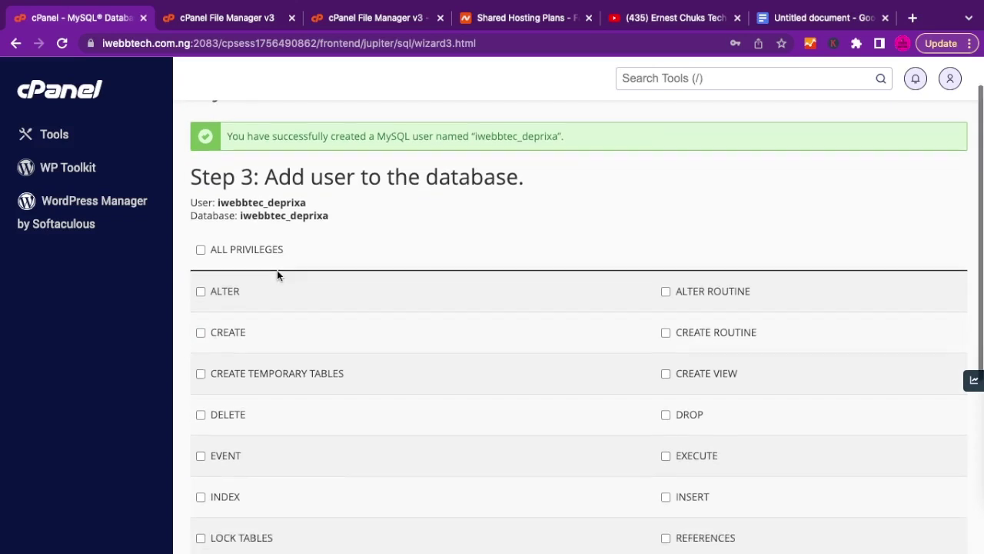
{"action": "scroll", "coordinate": [277, 270], "scroll_direction": "down", "scroll_amount": 1}
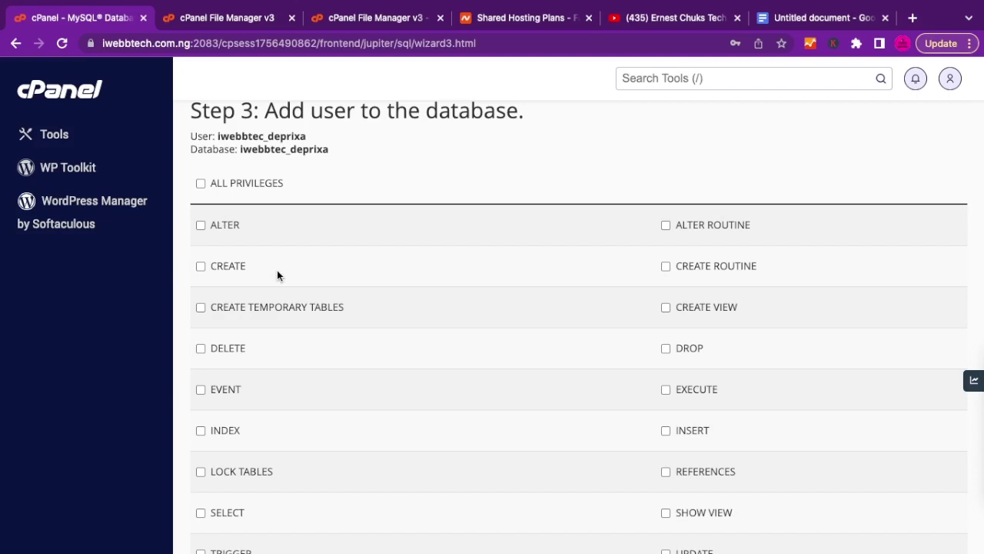
{"action": "left_click", "coordinate": [200, 184]}
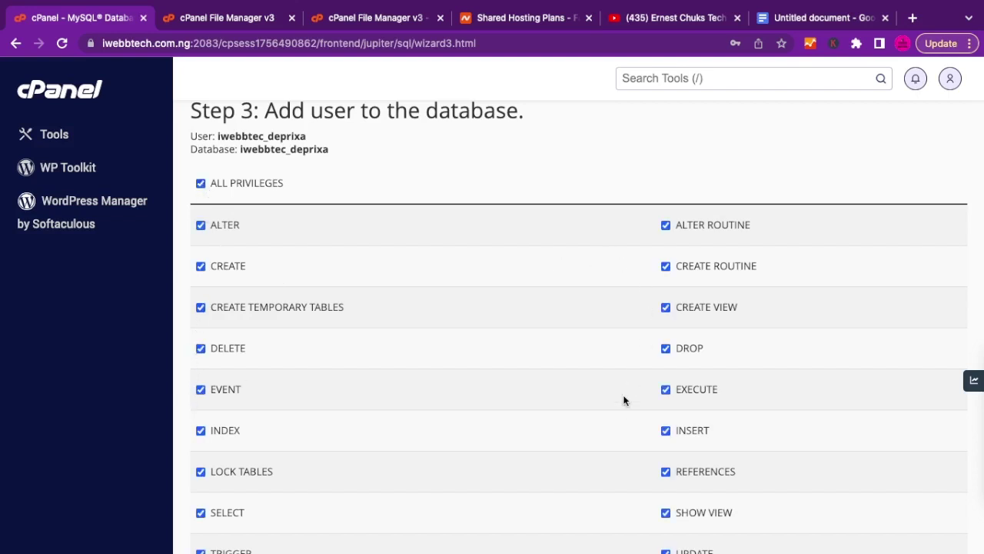
{"action": "scroll", "coordinate": [624, 396], "scroll_direction": "down", "scroll_amount": 3}
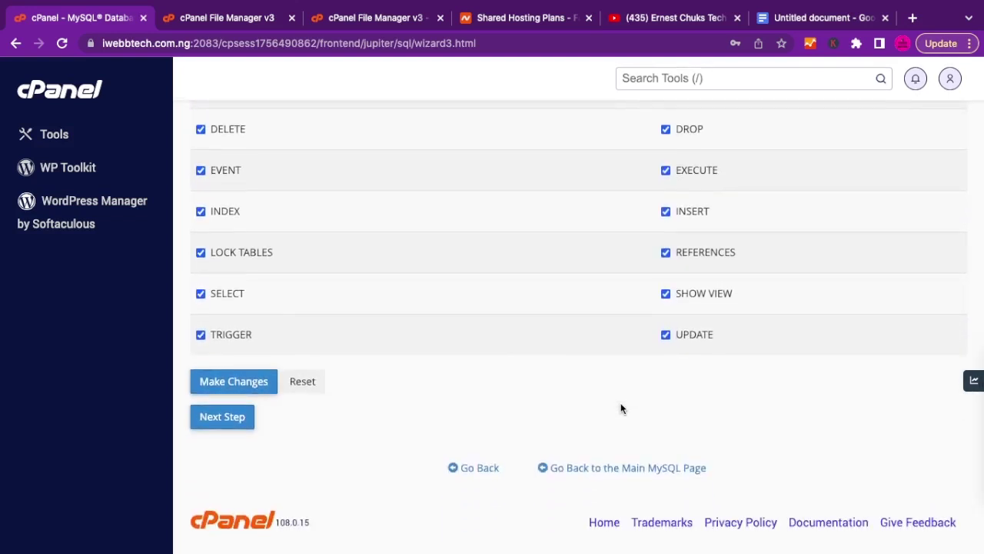
{"action": "left_click", "coordinate": [237, 384]}
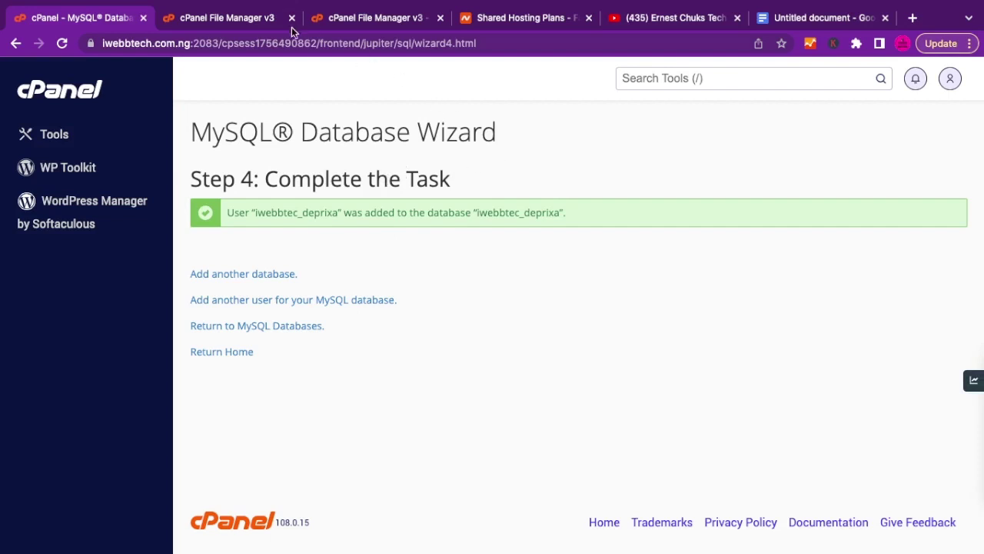
Back in the public_html listing, extract Deprixa.zip there and close the extraction results.
{"action": "left_click", "coordinate": [397, 15]}
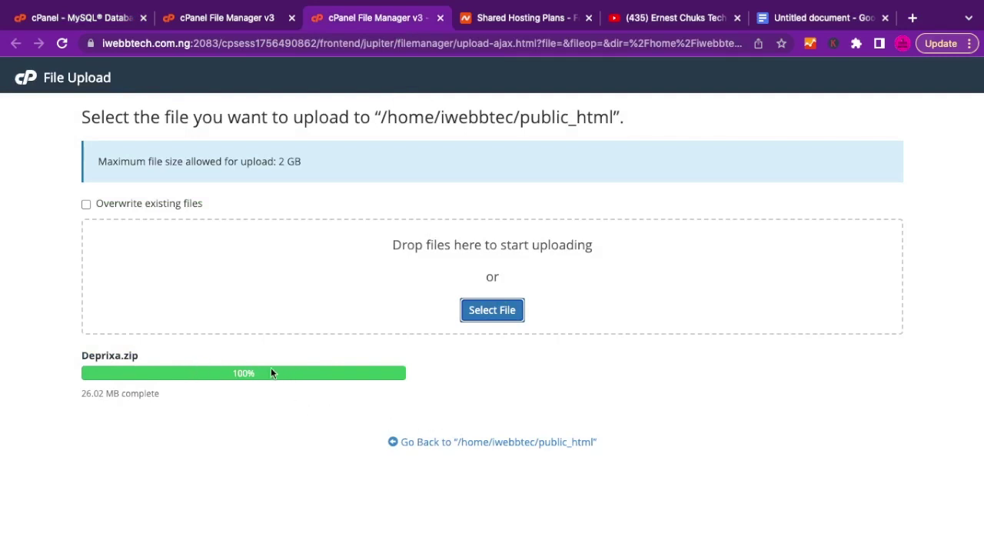
{"action": "left_click", "coordinate": [484, 444]}
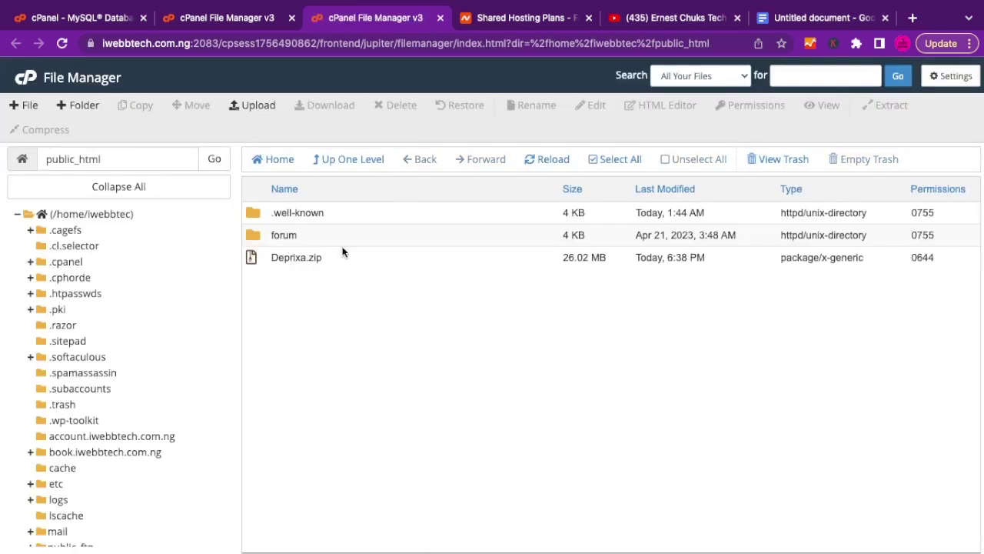
{"action": "right_click", "coordinate": [262, 262]}
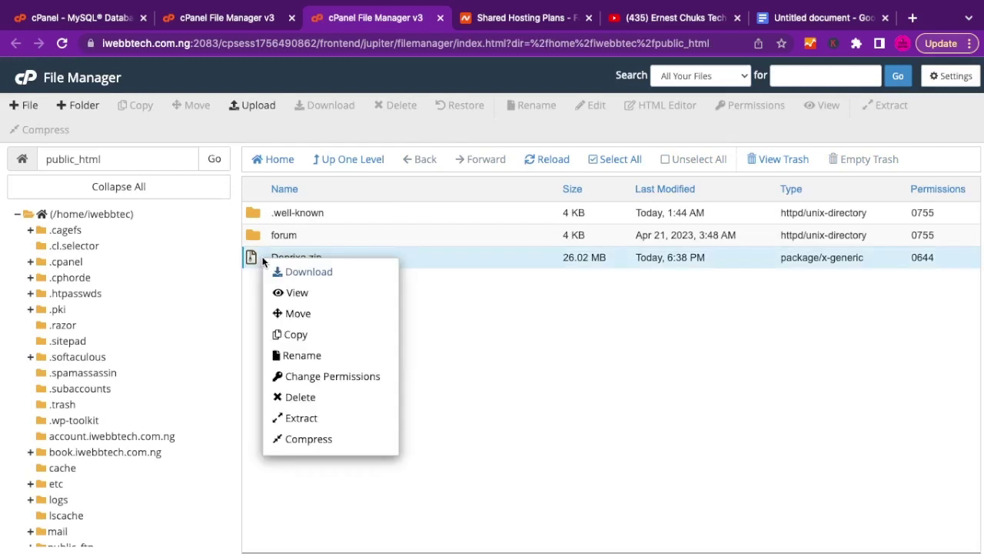
{"action": "left_click", "coordinate": [295, 419]}
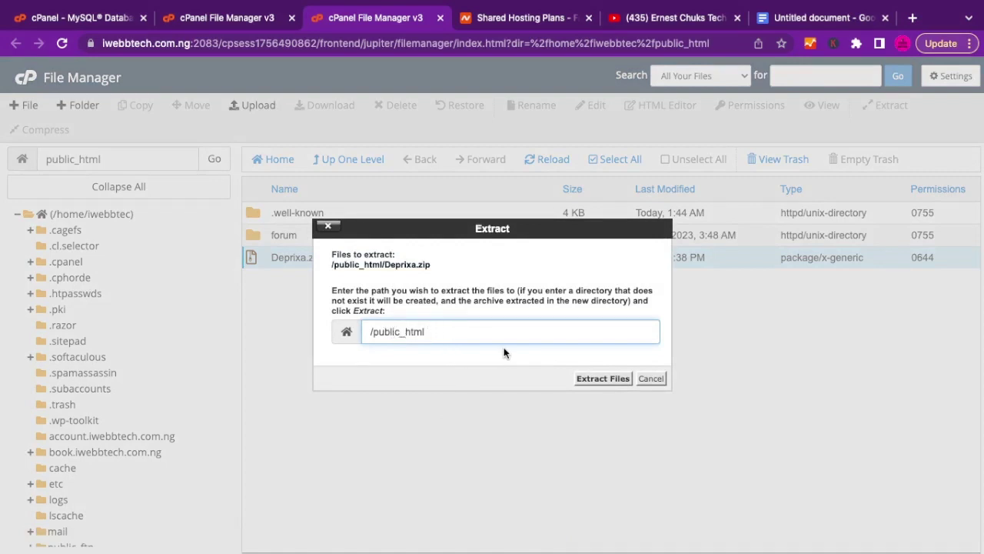
{"action": "left_click", "coordinate": [599, 380]}
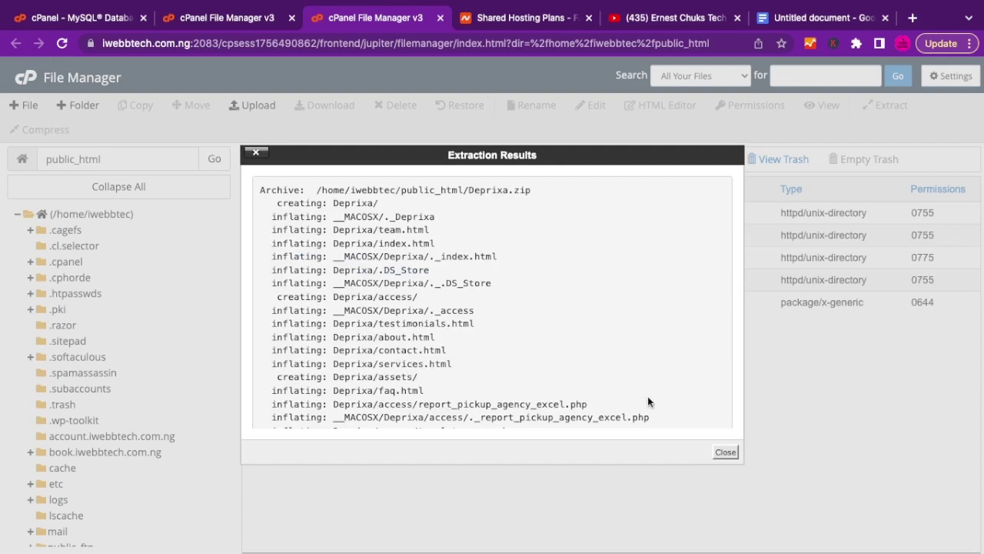
{"action": "left_click", "coordinate": [726, 453]}
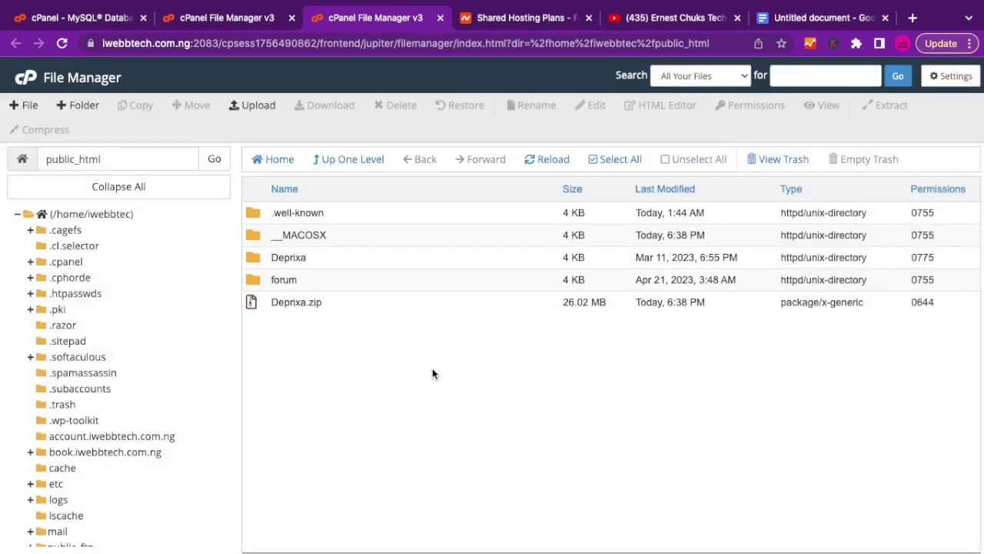
Permanently delete the __MACOSX folder, skipping the trash.
{"action": "left_click", "coordinate": [285, 238]}
{"action": "right_click", "coordinate": [285, 238]}
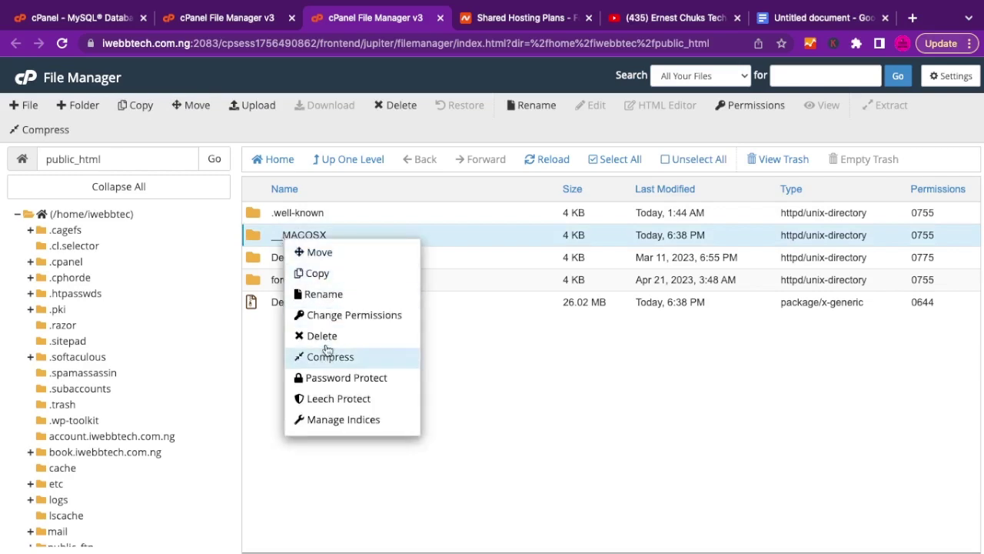
{"action": "left_click", "coordinate": [322, 337]}
{"action": "left_click", "coordinate": [461, 313]}
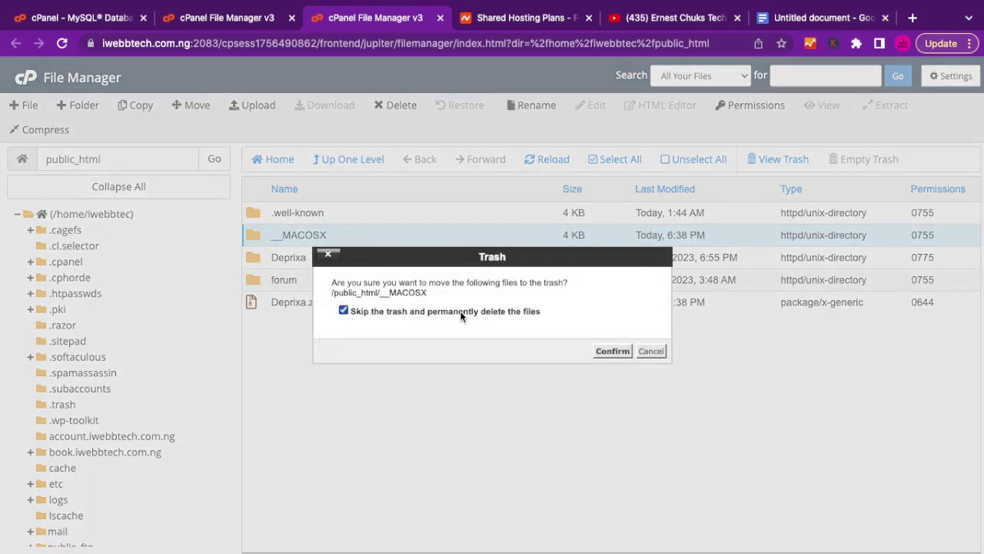
{"action": "left_click", "coordinate": [612, 351]}
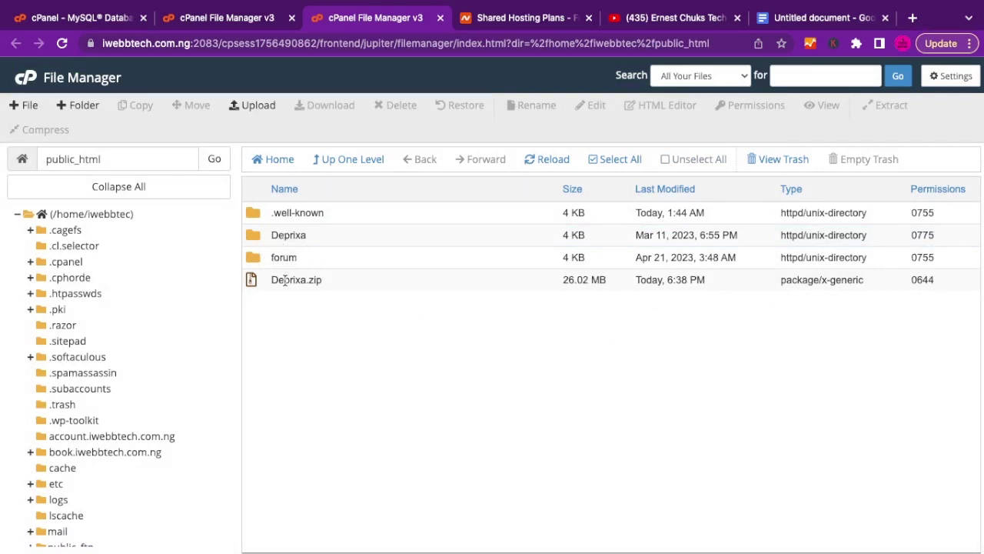
Permanently delete Deprixa.zip, skipping the trash, then open the Deprixa folder.
{"action": "left_click", "coordinate": [285, 280]}
{"action": "right_click", "coordinate": [285, 280]}
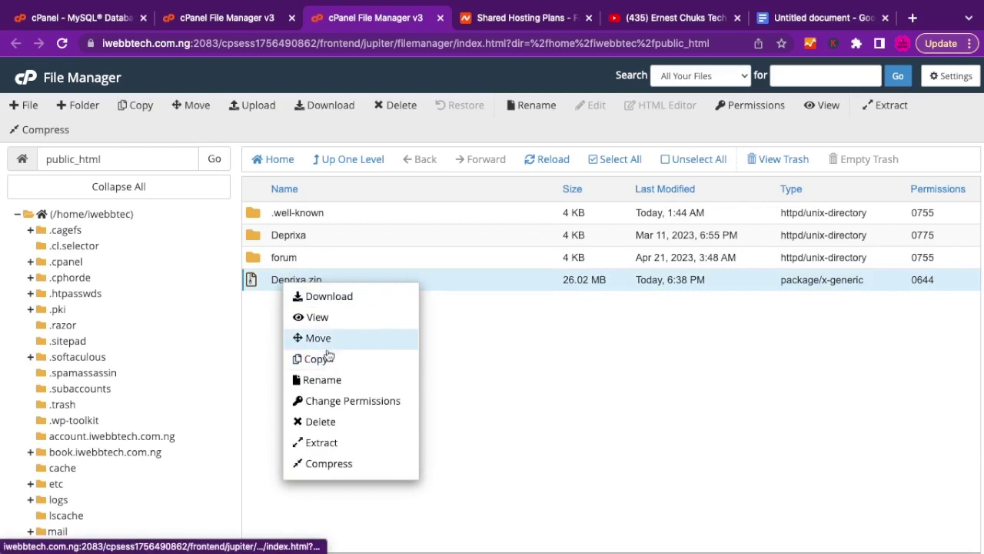
{"action": "left_click", "coordinate": [326, 422]}
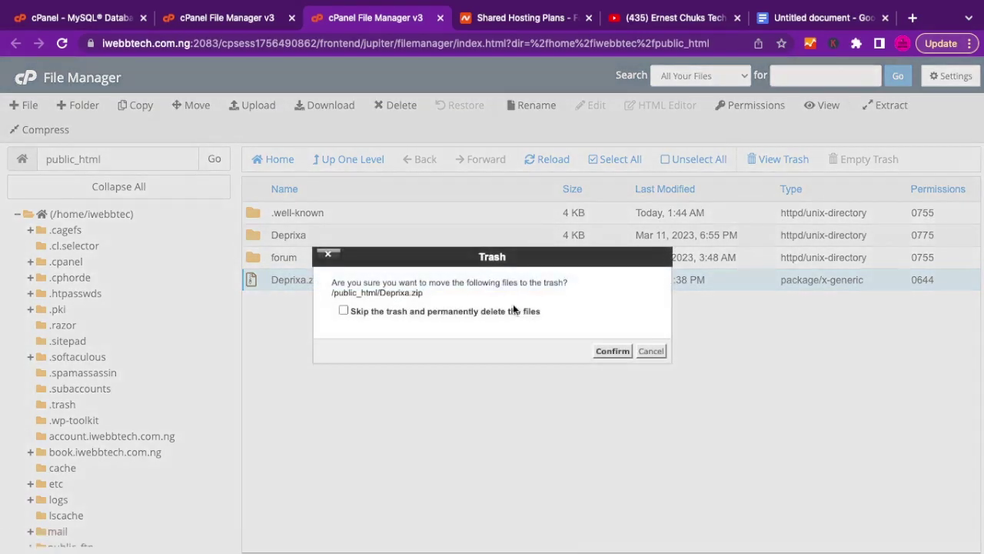
{"action": "left_click", "coordinate": [487, 309]}
{"action": "left_click", "coordinate": [612, 352]}
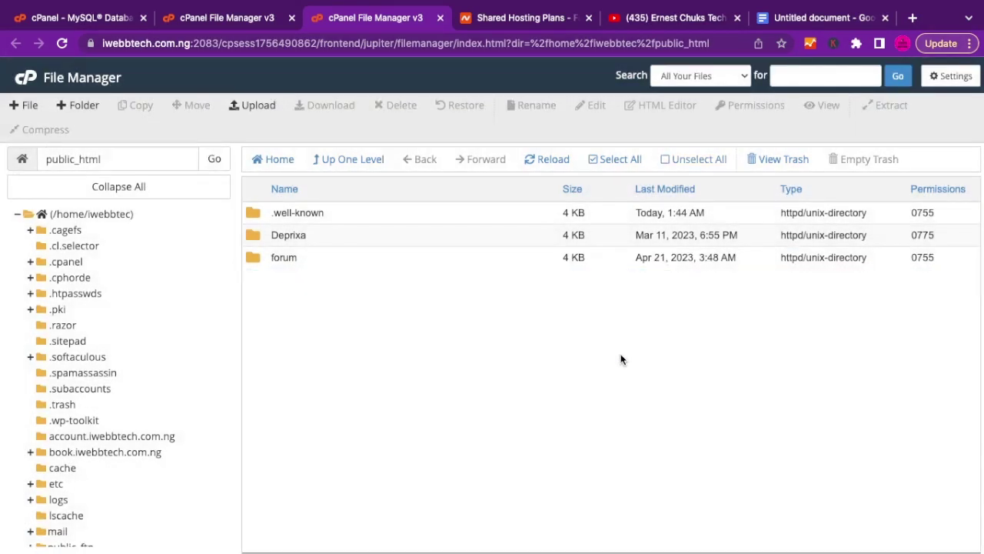
{"action": "double_click", "coordinate": [253, 235]}
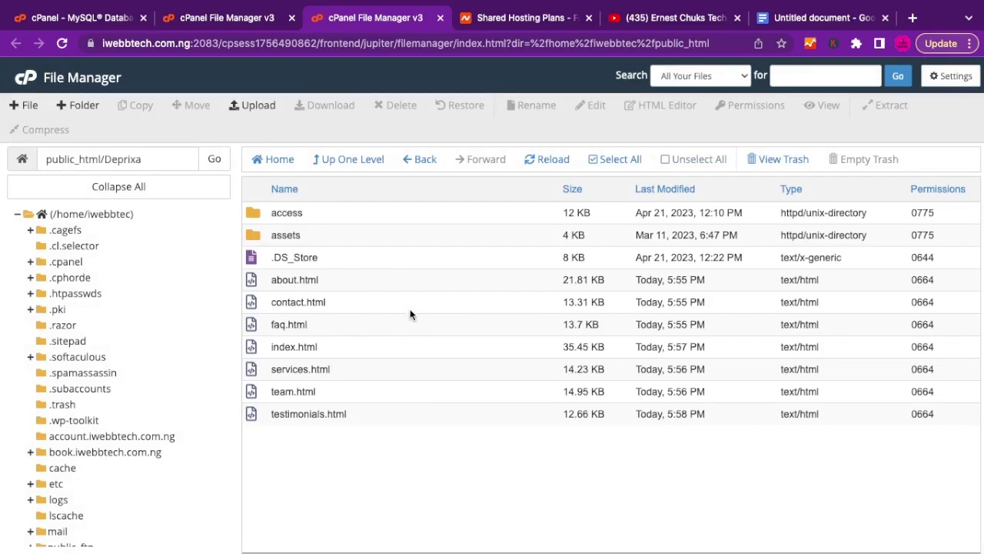
Select all contents of Deprixa and move them to /public_html/.
{"action": "left_click", "coordinate": [619, 160]}
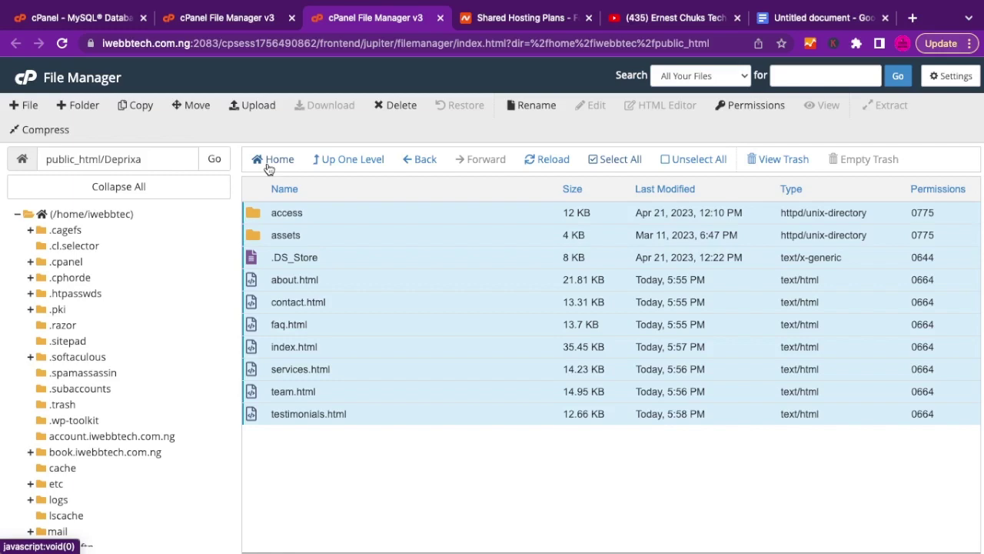
{"action": "left_click", "coordinate": [192, 106]}
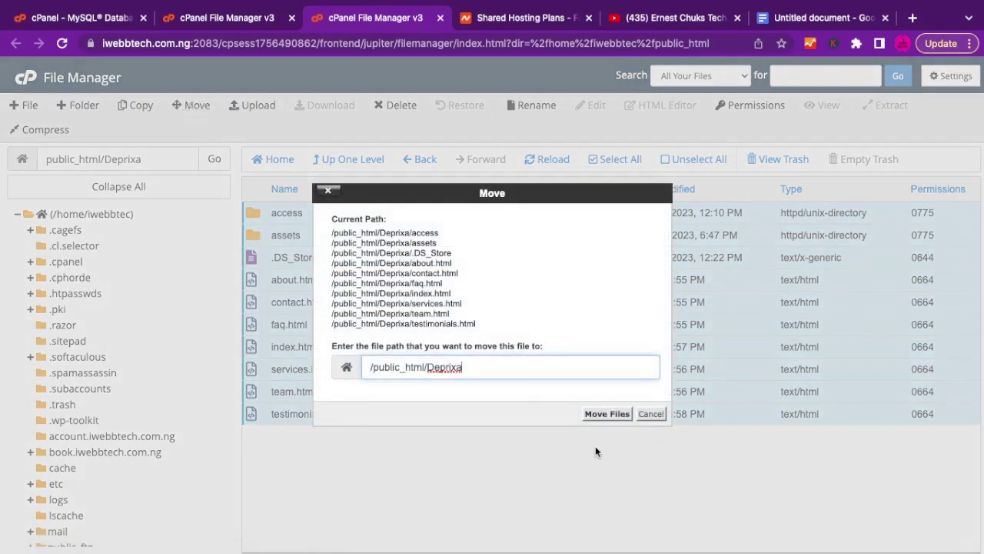
{"action": "key", "text": "BackSpace"}
{"action": "key", "text": "BackSpace"}
{"action": "key", "text": "BackSpace"}
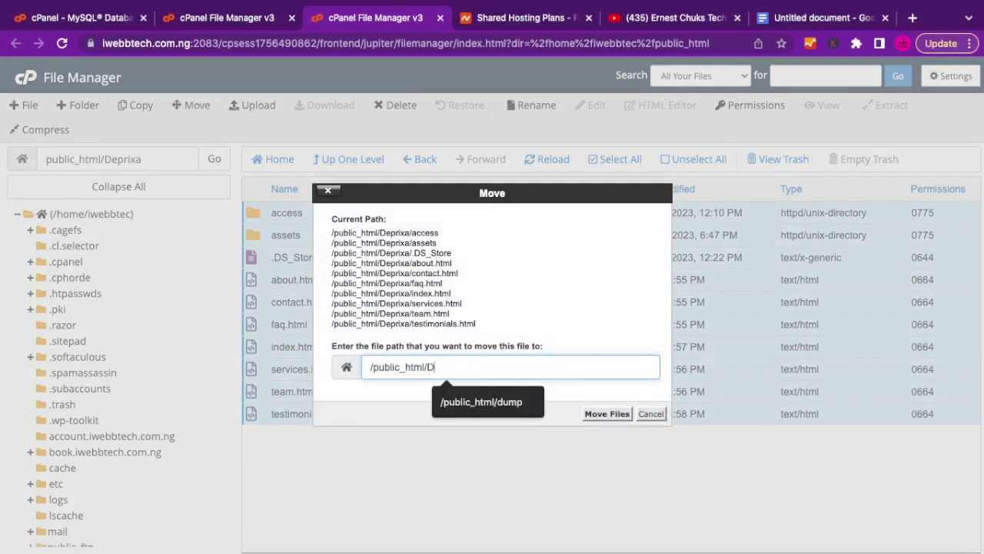
{"action": "key", "text": "BackSpace"}
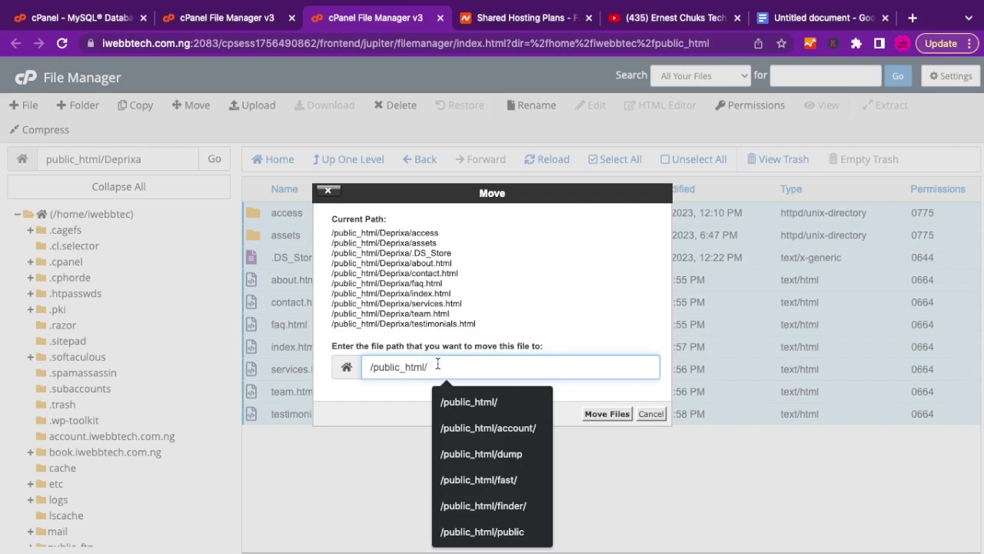
{"action": "left_click", "coordinate": [616, 406]}
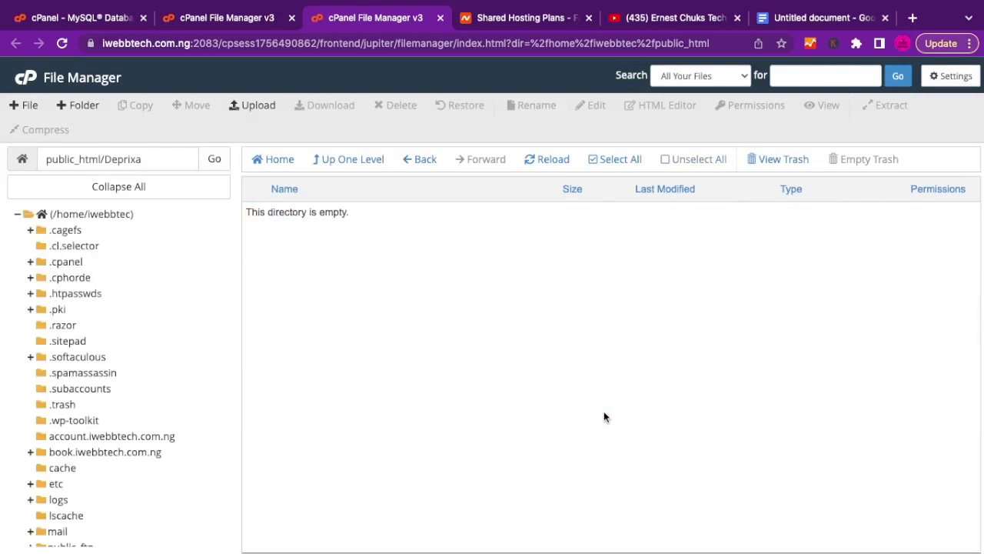
From public_html, permanently delete the Deprixa folder, skipping the trash.
{"action": "left_click", "coordinate": [347, 162]}
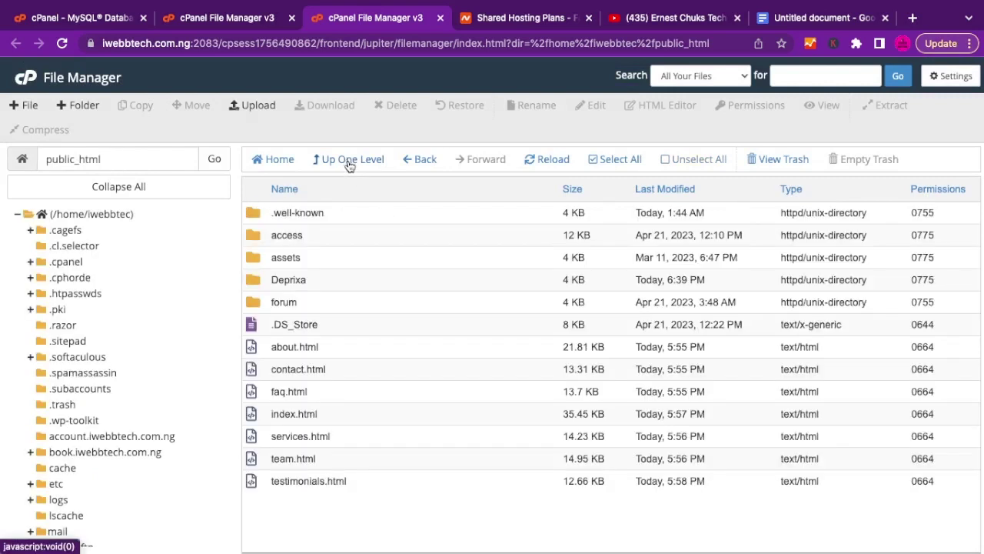
{"action": "scroll", "coordinate": [147, 418], "scroll_direction": "down", "scroll_amount": 3}
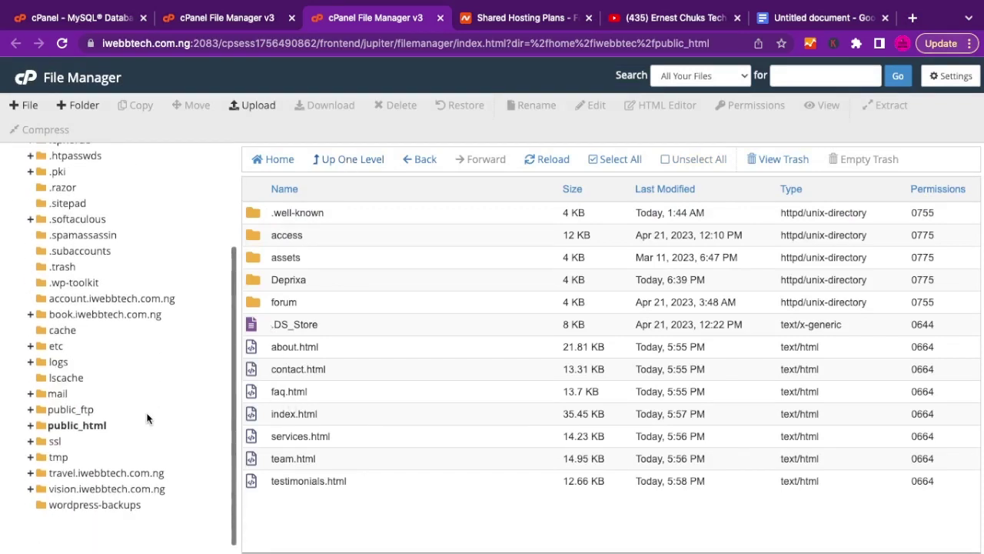
{"action": "left_click", "coordinate": [92, 424]}
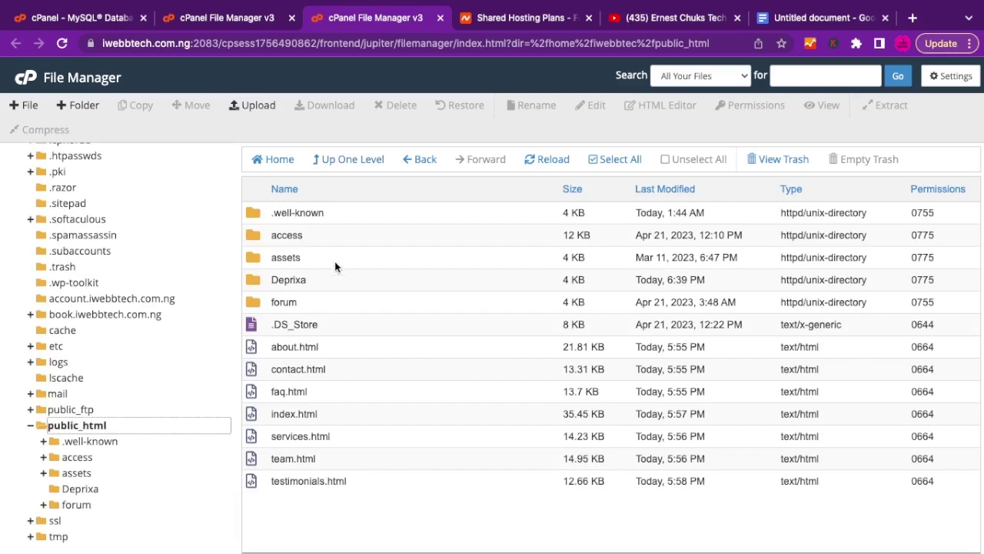
{"action": "left_click", "coordinate": [256, 280]}
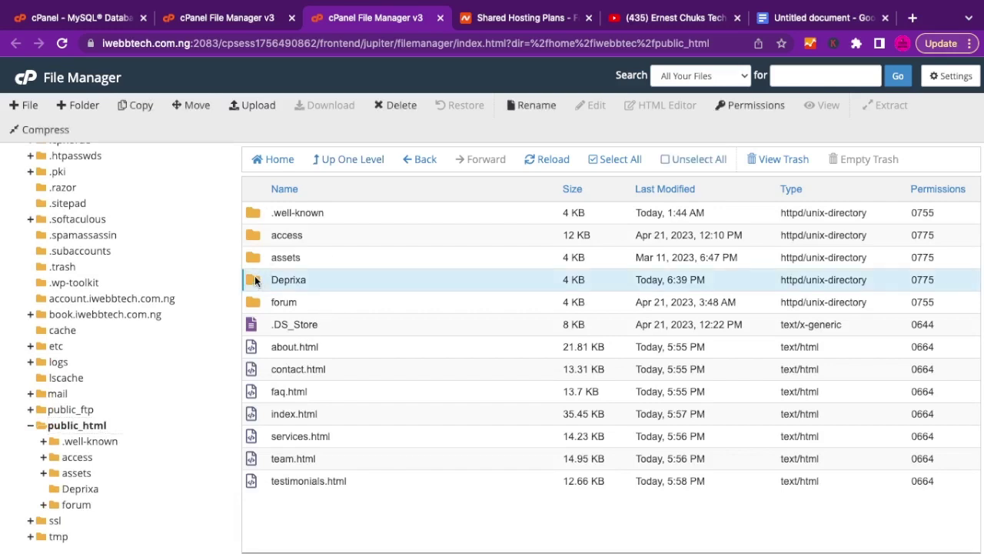
{"action": "right_click", "coordinate": [256, 280]}
{"action": "left_click", "coordinate": [292, 375]}
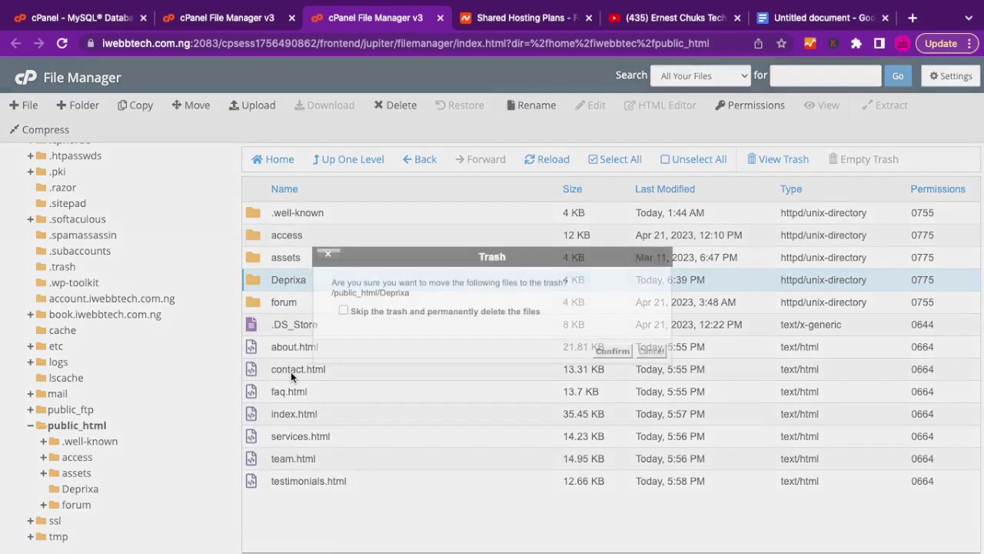
{"action": "left_click", "coordinate": [490, 311]}
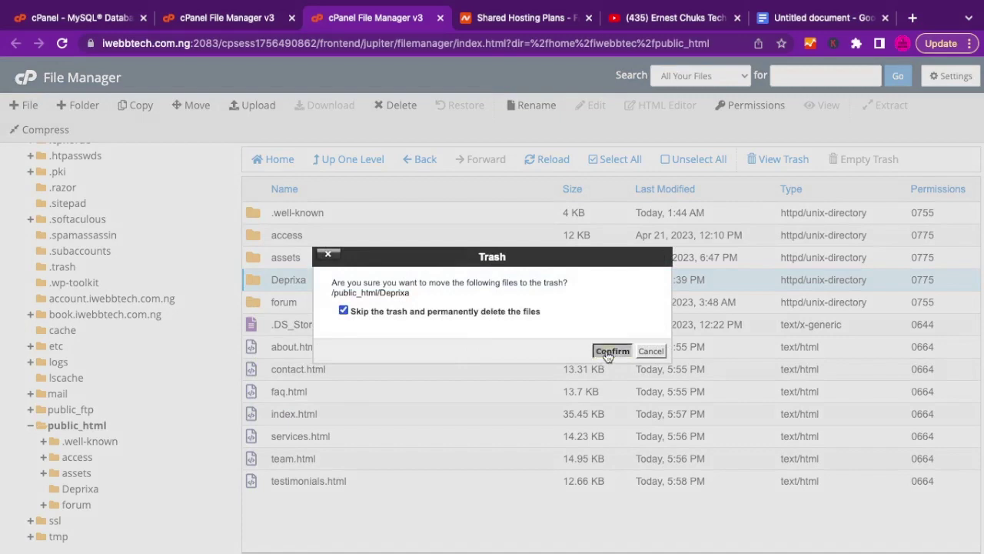
{"action": "left_click", "coordinate": [613, 351]}
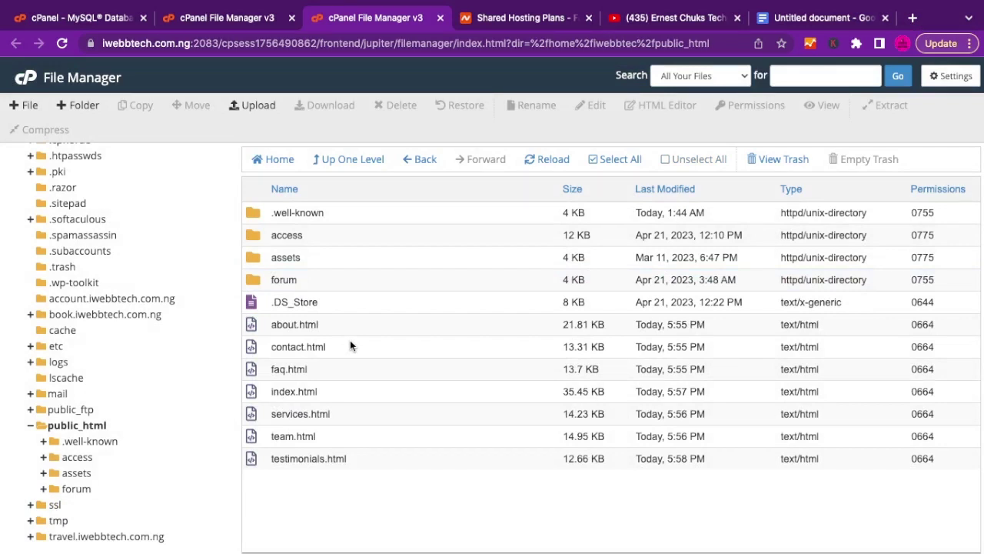
Select the forum and .well-known folders, check the wizard tab, and open a new browser tab.
{"action": "left_click", "coordinate": [306, 280]}
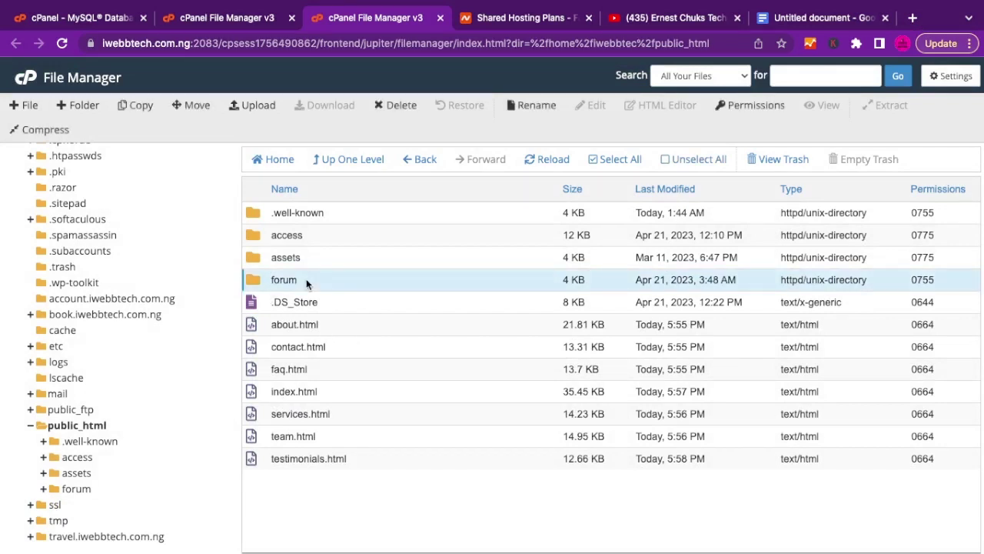
{"action": "left_click", "coordinate": [343, 215]}
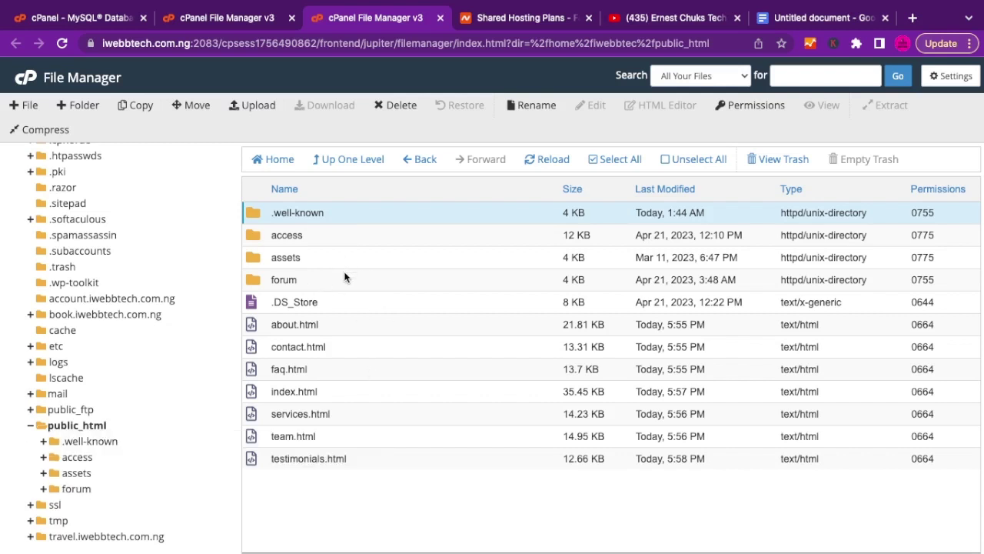
{"action": "left_click", "coordinate": [346, 280]}
{"action": "left_click", "coordinate": [341, 214]}
{"action": "left_click", "coordinate": [107, 18]}
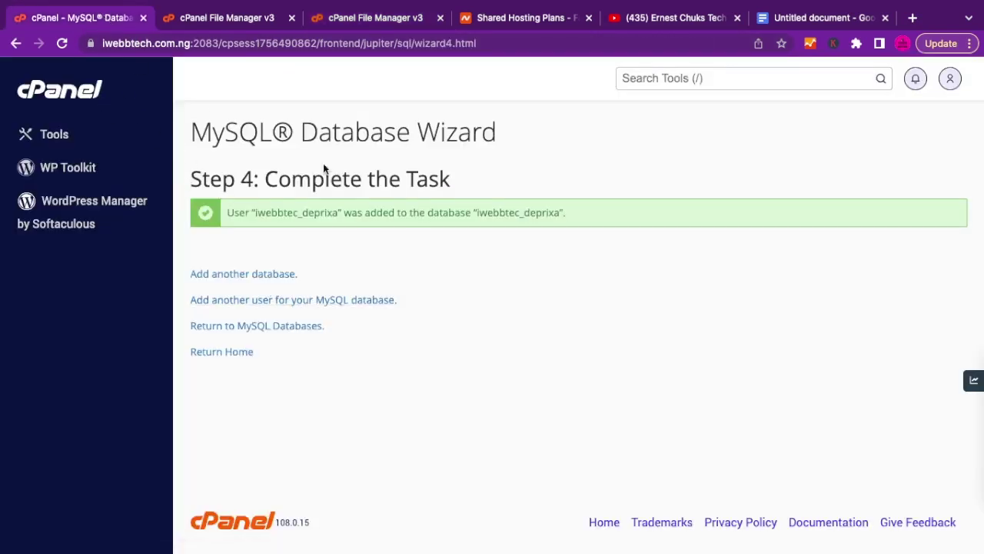
{"action": "left_click", "coordinate": [235, 16]}
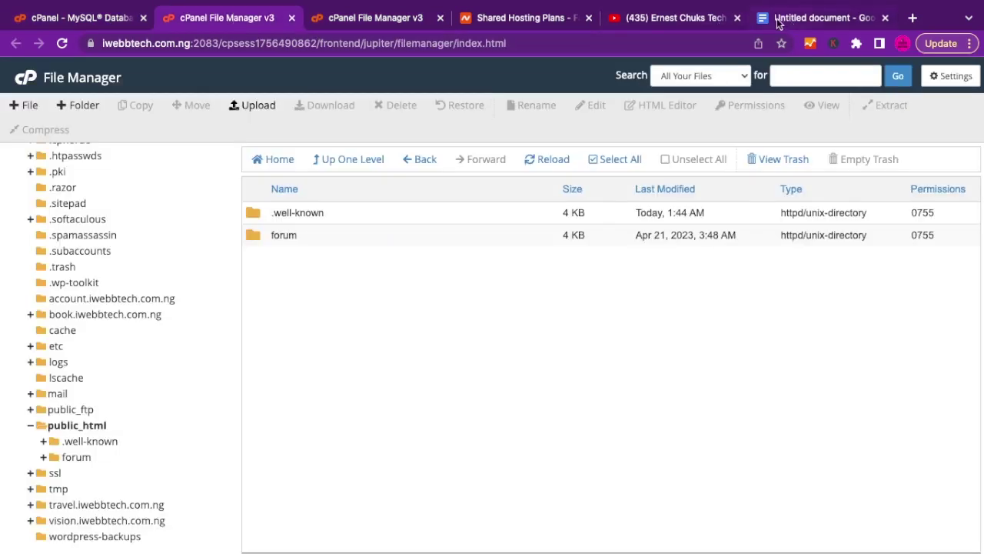
{"action": "left_click", "coordinate": [911, 19]}
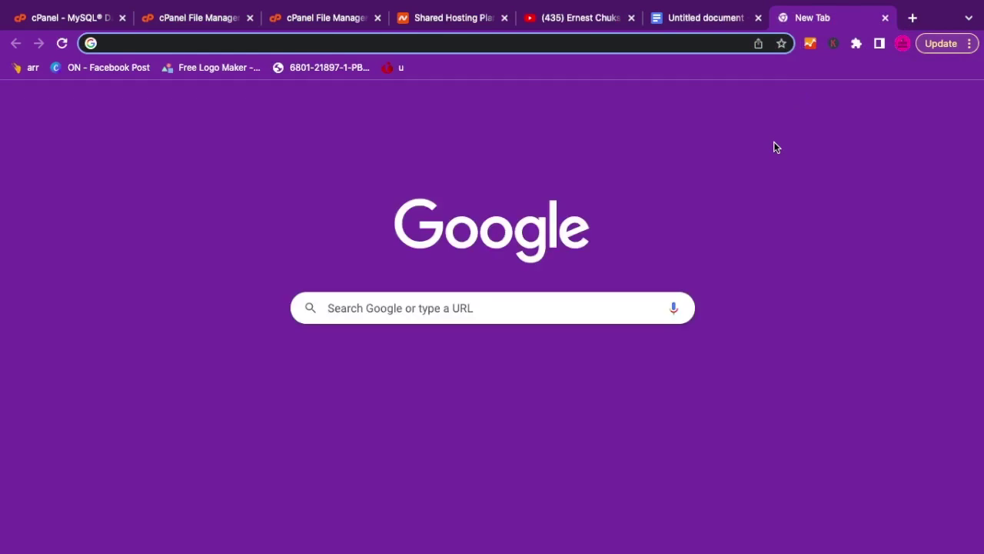
Load iwebbtech.com.ng in the new tab.
{"action": "type", "text": "iwe"}
{"action": "key", "text": "Right"}
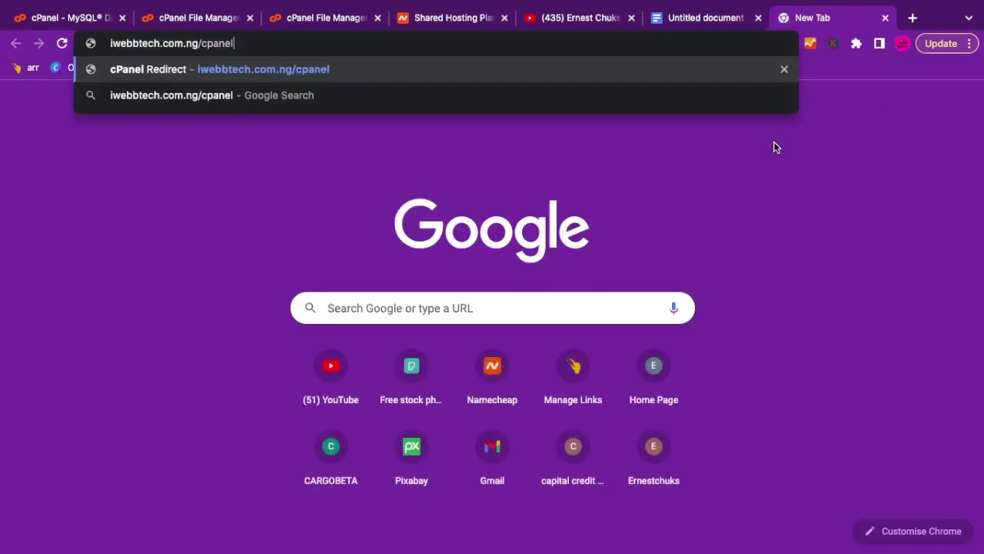
{"action": "key", "text": "Return"}
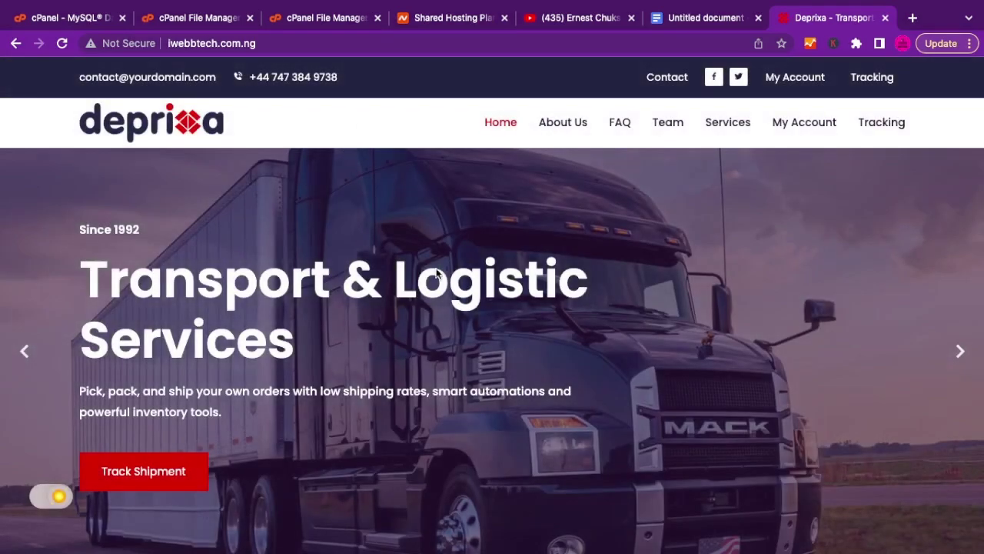
Scroll through the Deprixa homepage down to the footer and back up.
{"action": "scroll", "coordinate": [444, 292], "scroll_direction": "down", "scroll_amount": 6}
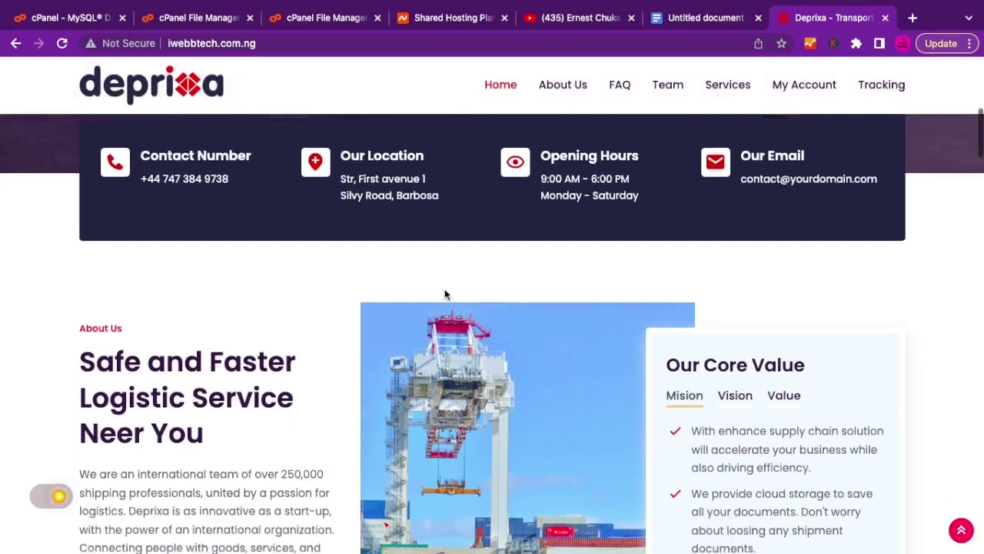
{"action": "scroll", "coordinate": [444, 295], "scroll_direction": "down", "scroll_amount": 12}
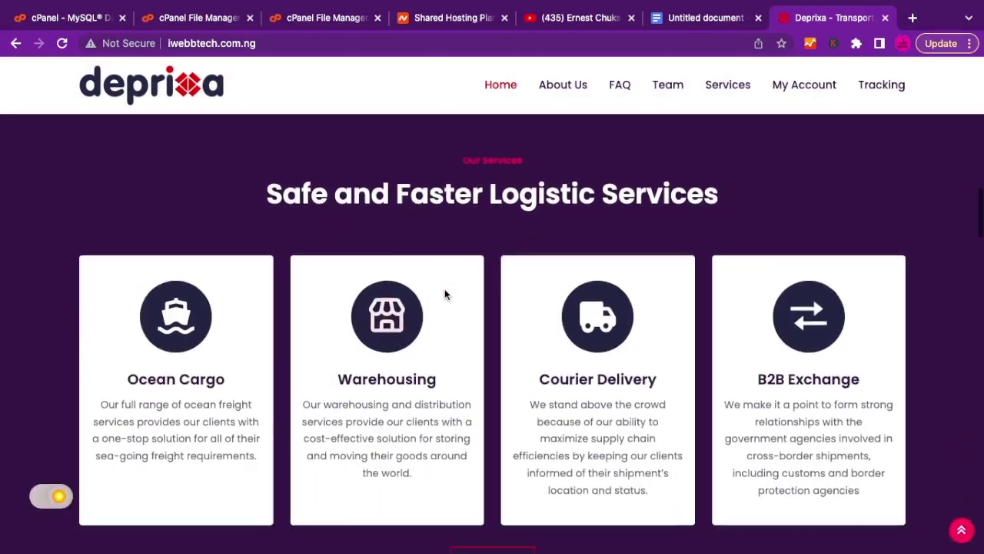
{"action": "scroll", "coordinate": [445, 294], "scroll_direction": "down", "scroll_amount": 10}
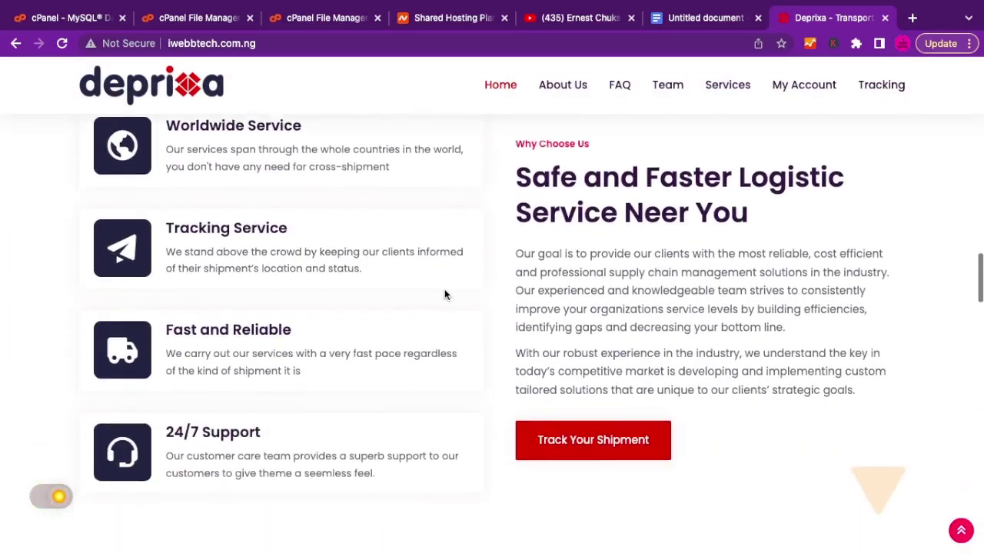
{"action": "scroll", "coordinate": [445, 295], "scroll_direction": "down", "scroll_amount": 10}
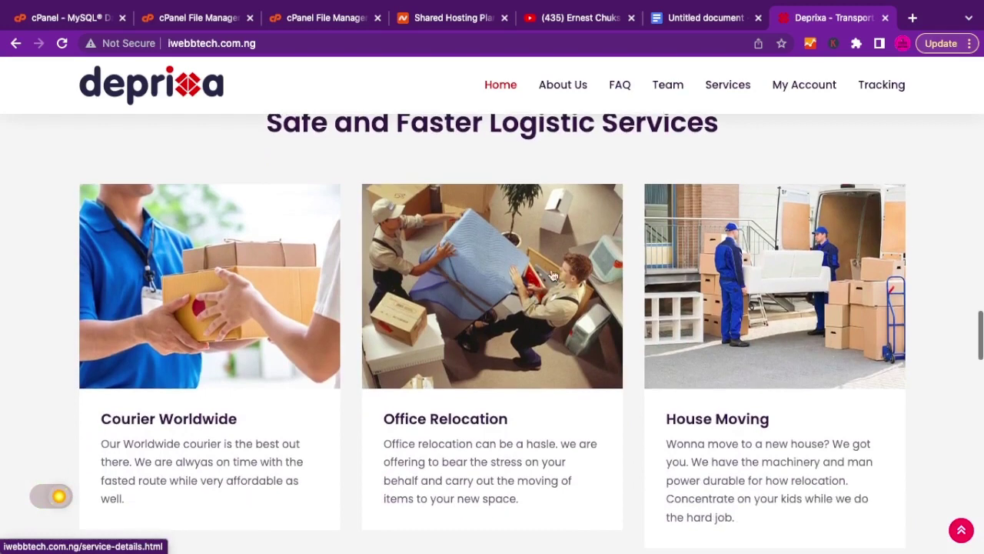
{"action": "scroll", "coordinate": [418, 340], "scroll_direction": "down", "scroll_amount": 1}
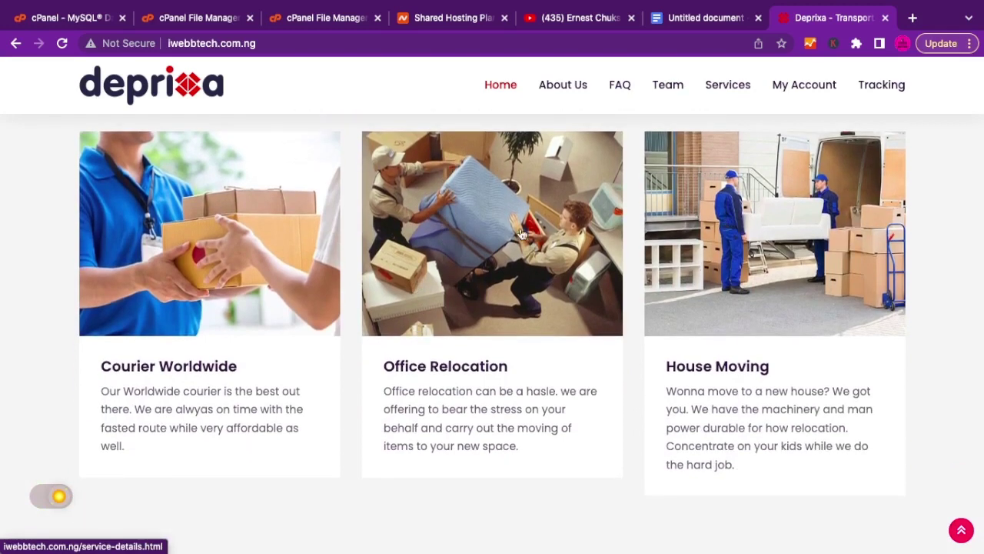
{"action": "scroll", "coordinate": [521, 234], "scroll_direction": "down", "scroll_amount": 6}
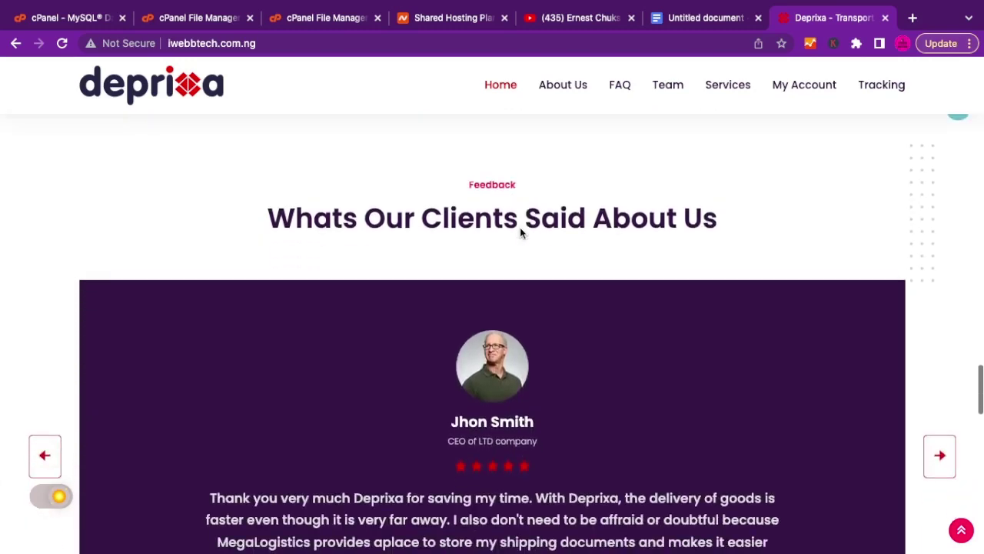
{"action": "scroll", "coordinate": [520, 233], "scroll_direction": "down", "scroll_amount": 5}
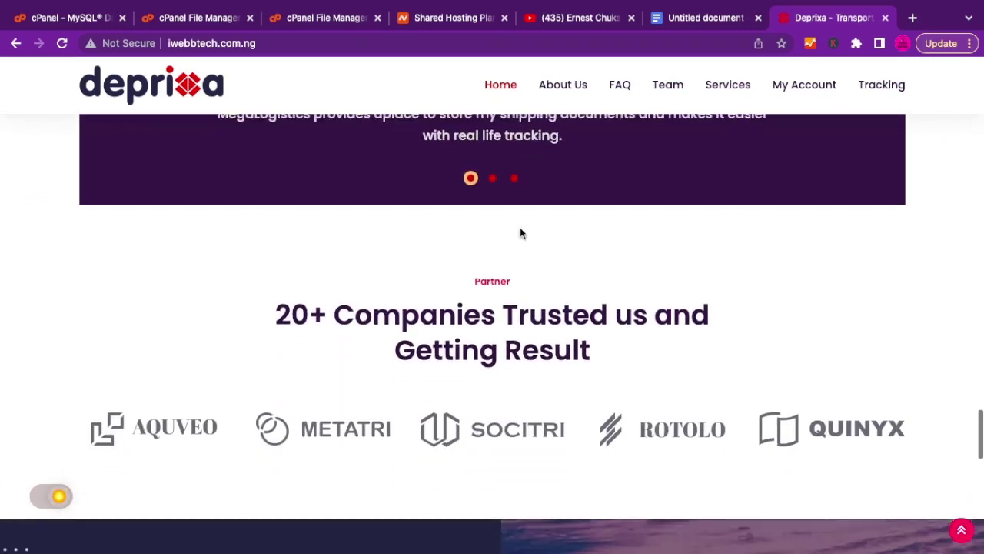
{"action": "scroll", "coordinate": [520, 233], "scroll_direction": "down", "scroll_amount": 8}
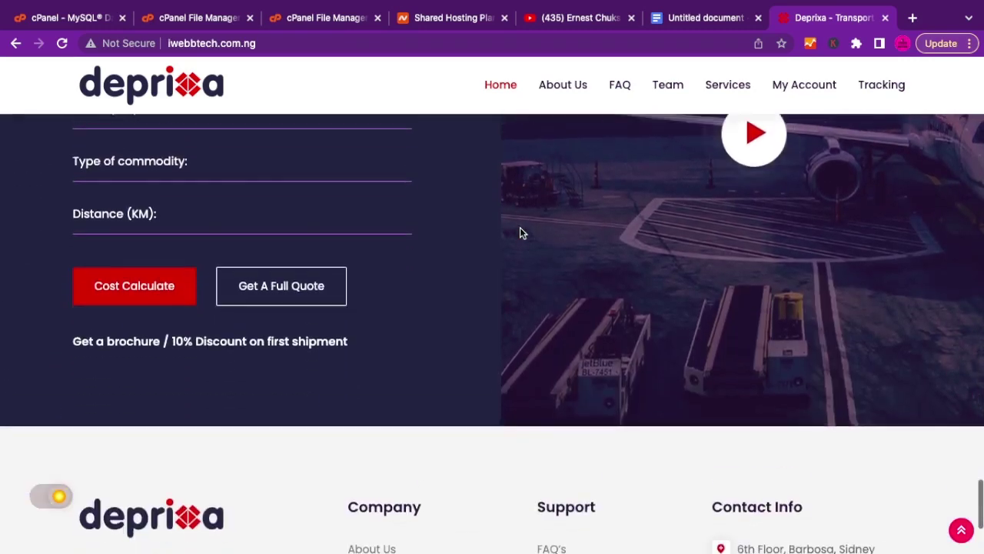
{"action": "scroll", "coordinate": [520, 233], "scroll_direction": "down", "scroll_amount": 3}
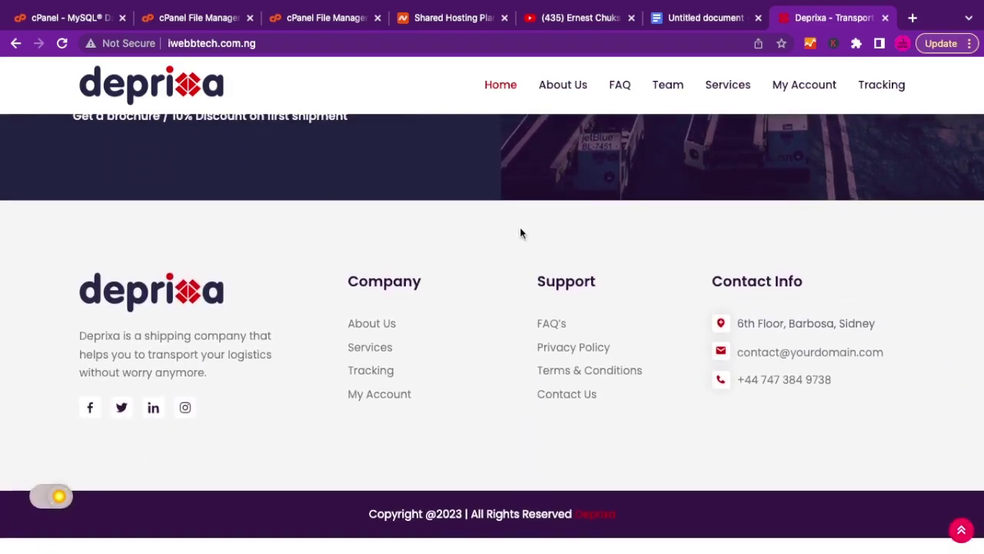
{"action": "scroll", "coordinate": [520, 233], "scroll_direction": "up", "scroll_amount": 20}
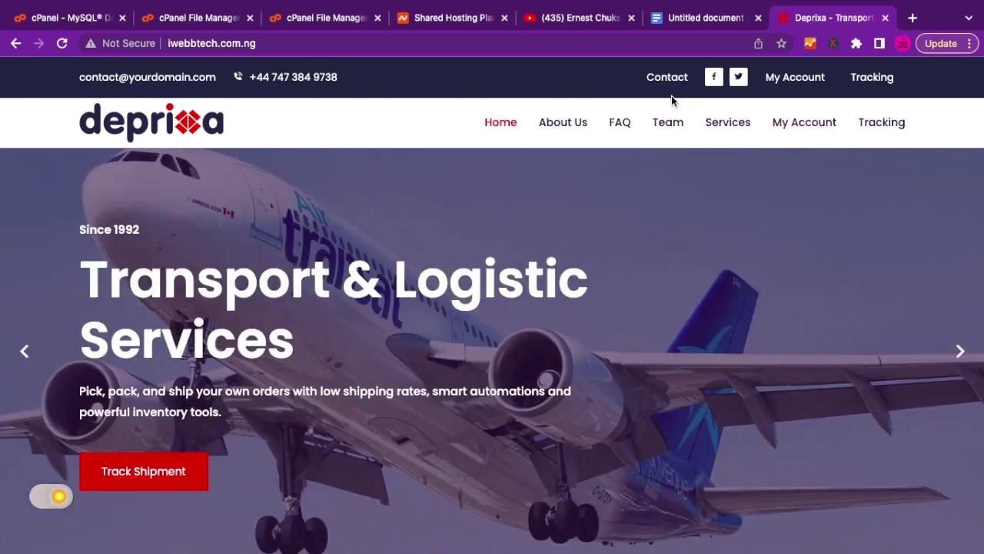
Open the site's login page, then copy the database name iwebbtec_deprixa from the wizard confirmation.
{"action": "left_click", "coordinate": [809, 129]}
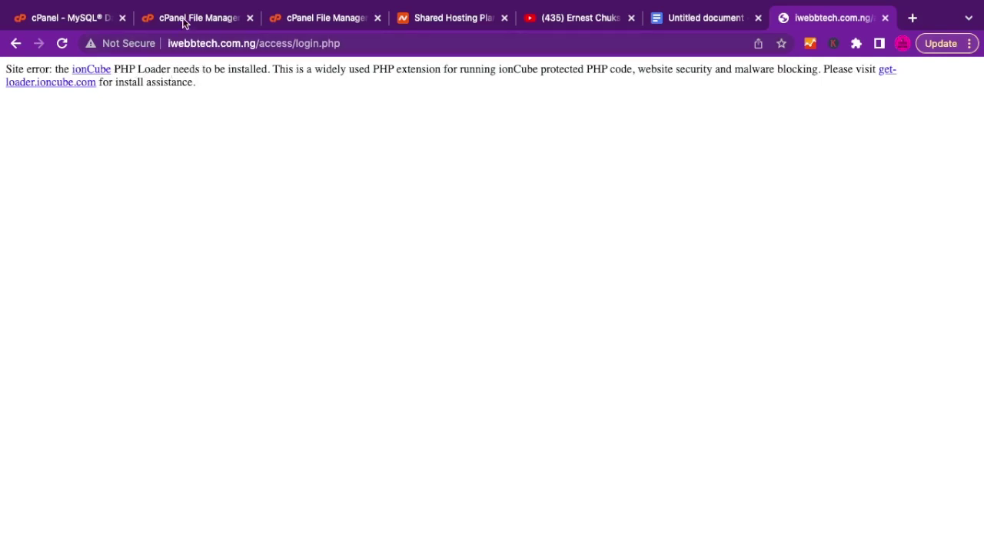
{"action": "left_click", "coordinate": [77, 18]}
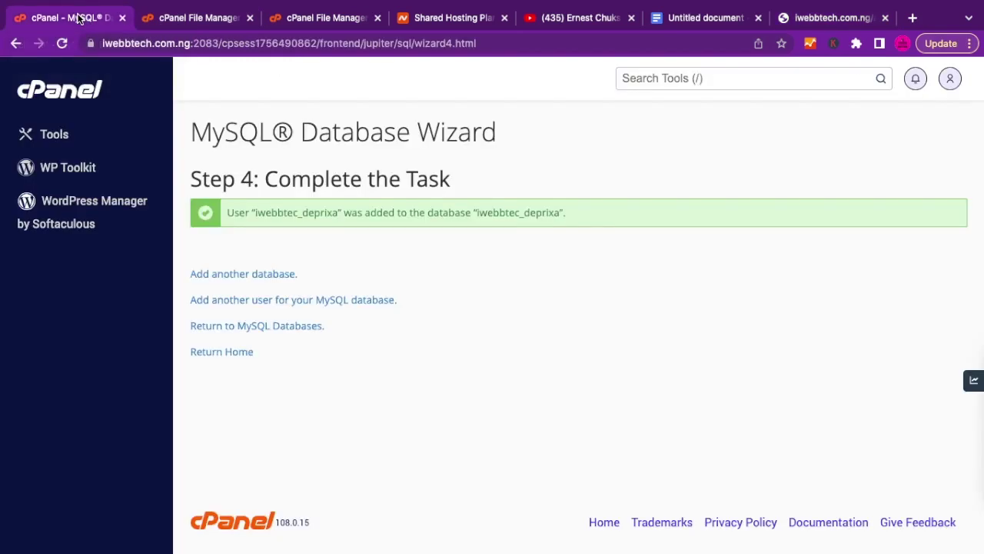
{"action": "double_click", "coordinate": [528, 214]}
{"action": "right_click", "coordinate": [530, 217]}
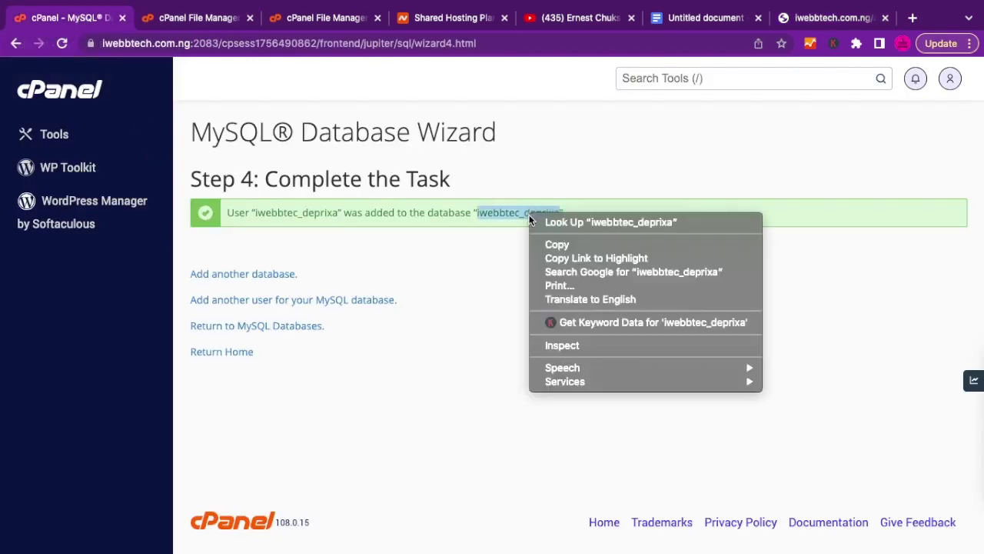
{"action": "left_click", "coordinate": [557, 245]}
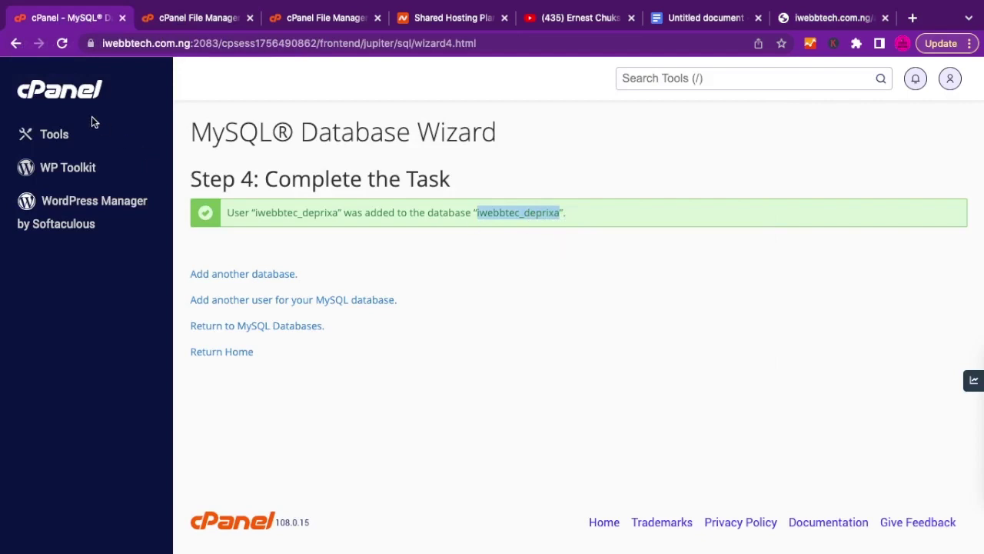
Return to cPanel's Tools page and scroll down to the Software section.
{"action": "left_click", "coordinate": [70, 90]}
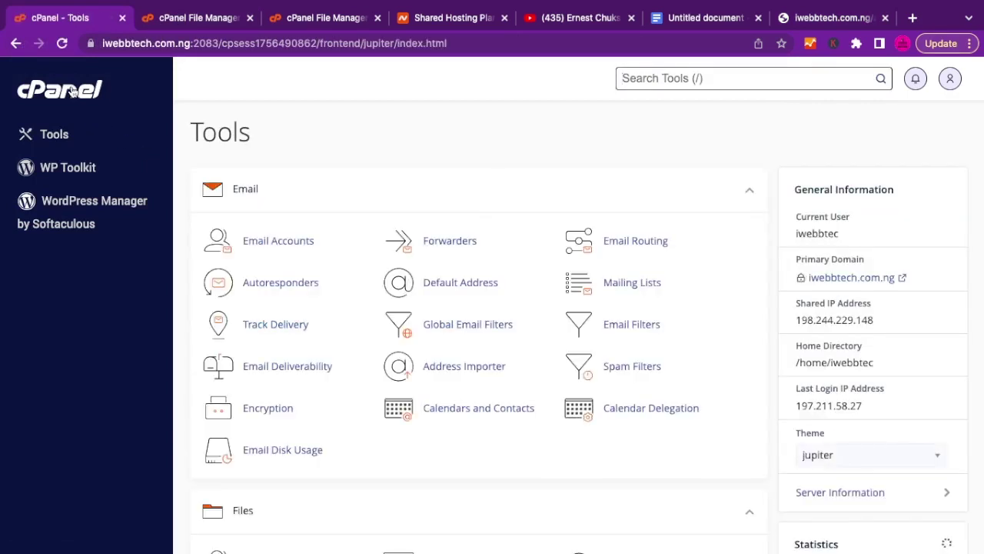
{"action": "scroll", "coordinate": [472, 310], "scroll_direction": "down", "scroll_amount": 10}
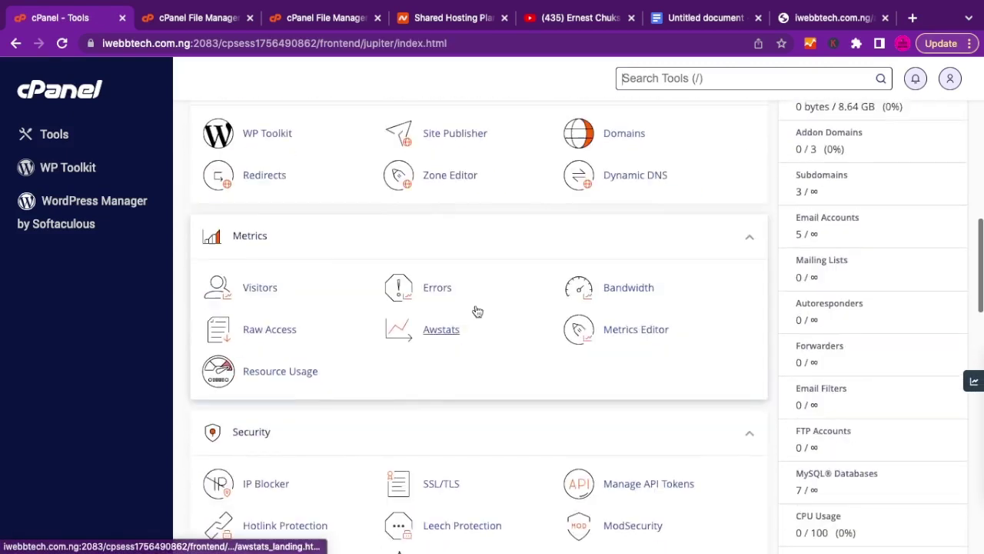
{"action": "scroll", "coordinate": [476, 307], "scroll_direction": "down", "scroll_amount": 3}
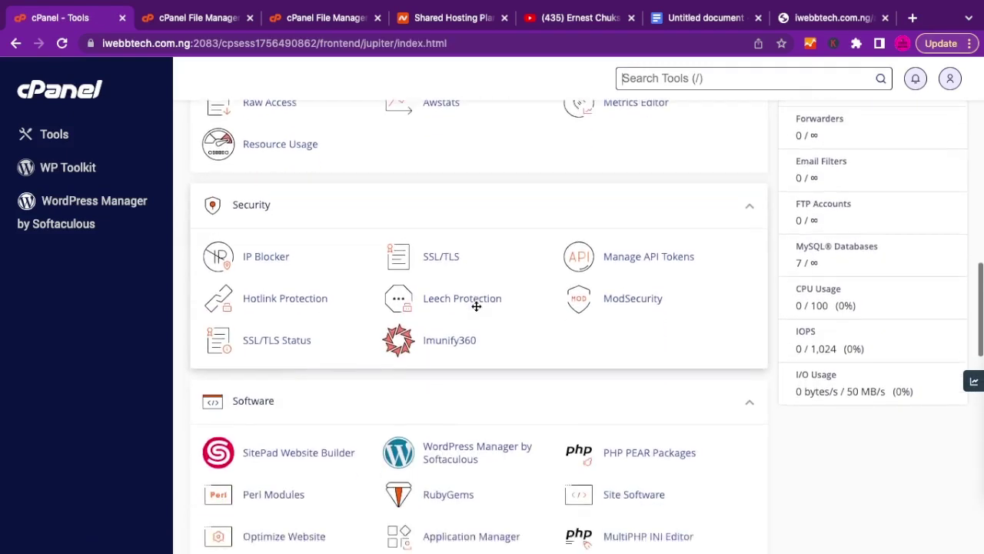
{"action": "scroll", "coordinate": [476, 308], "scroll_direction": "down", "scroll_amount": 3}
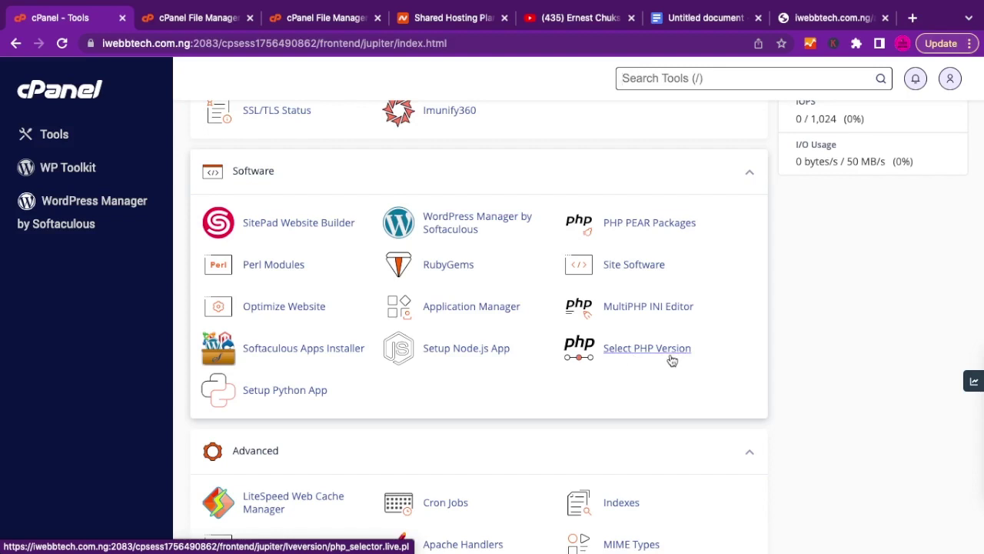
Change the current PHP version to 7.4 and apply it.
{"action": "left_click", "coordinate": [624, 352]}
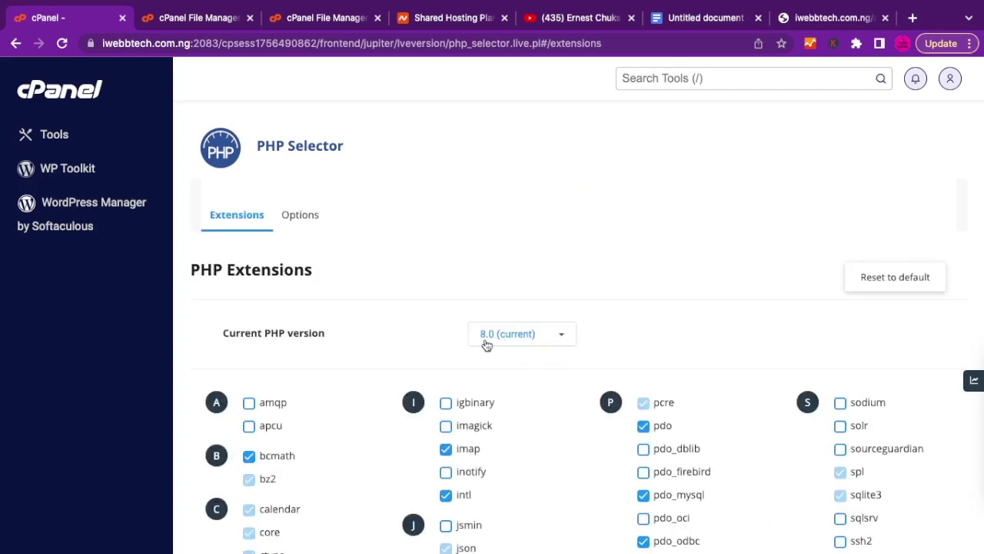
{"action": "left_click", "coordinate": [561, 340]}
{"action": "scroll", "coordinate": [542, 400], "scroll_direction": "down", "scroll_amount": 2}
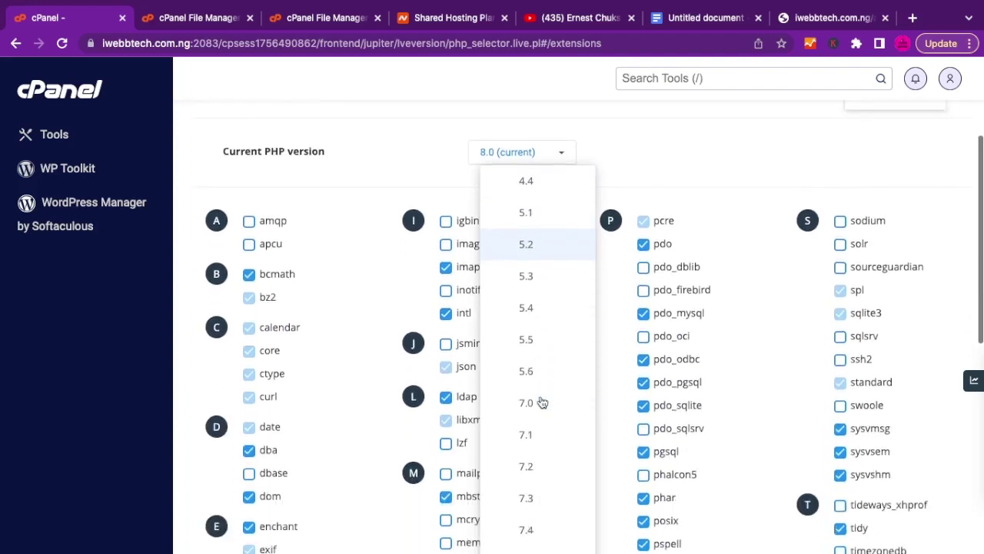
{"action": "scroll", "coordinate": [542, 403], "scroll_direction": "down", "scroll_amount": 2}
{"action": "scroll", "coordinate": [538, 403], "scroll_direction": "down", "scroll_amount": 1}
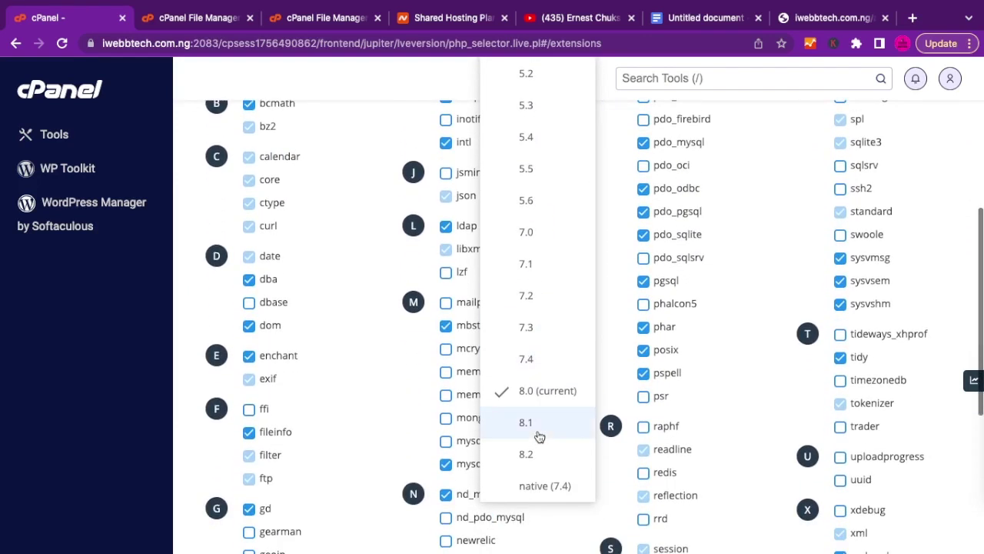
{"action": "left_click", "coordinate": [529, 363]}
{"action": "scroll", "coordinate": [582, 301], "scroll_direction": "up", "scroll_amount": 2}
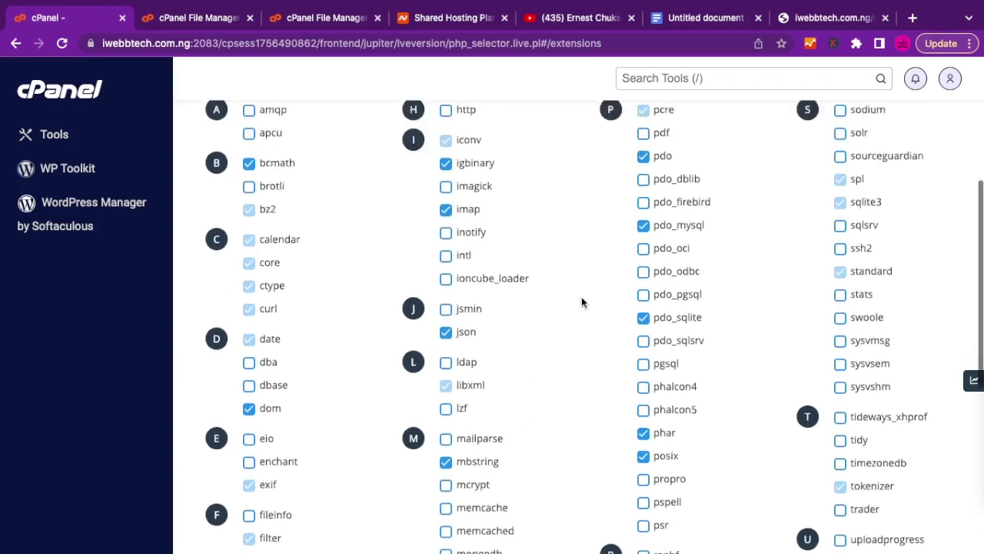
{"action": "scroll", "coordinate": [582, 296], "scroll_direction": "up", "scroll_amount": 3}
{"action": "left_click", "coordinate": [569, 261]}
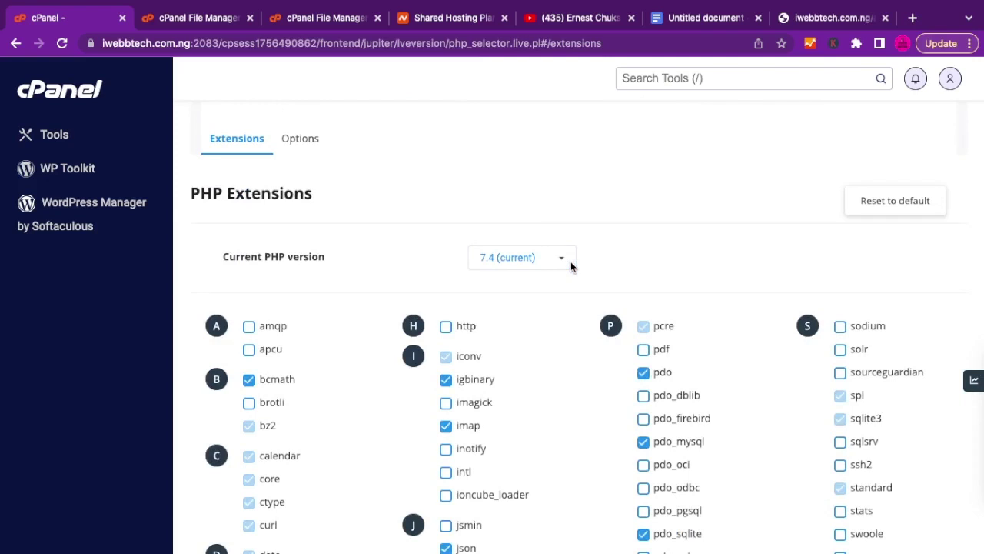
Enable the ioncube_loader PHP extension and recheck the site, which shows an ionCube loader error.
{"action": "scroll", "coordinate": [569, 326], "scroll_direction": "down", "scroll_amount": 3}
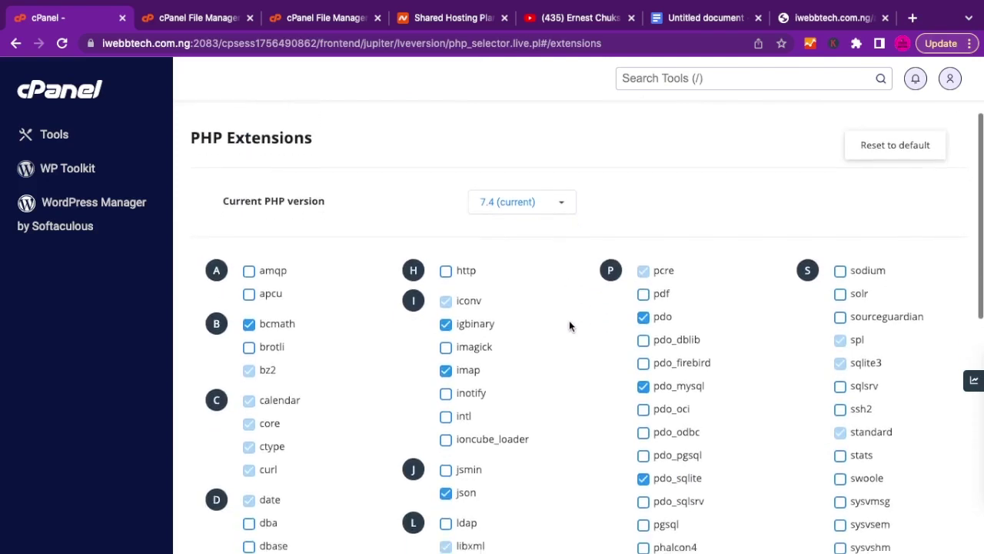
{"action": "scroll", "coordinate": [569, 326], "scroll_direction": "down", "scroll_amount": 3}
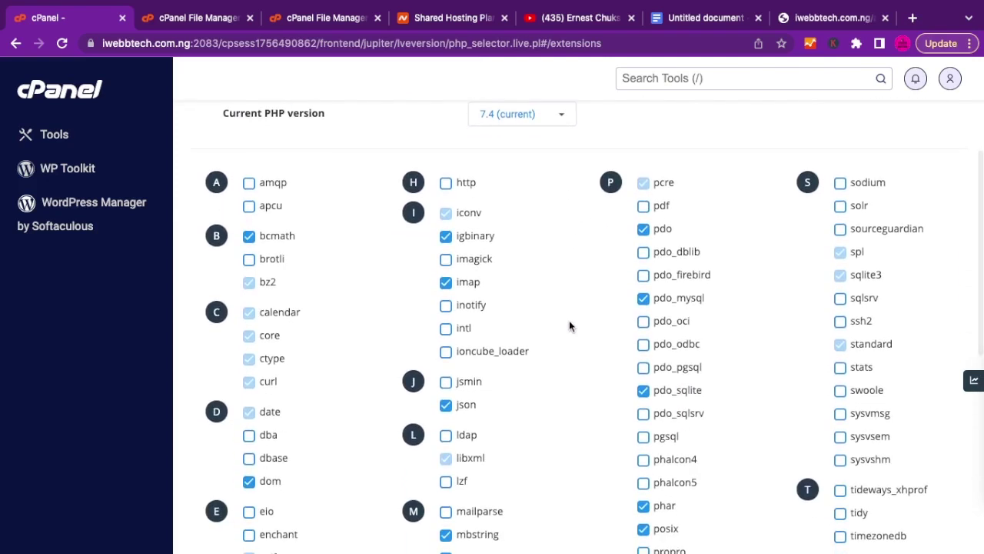
{"action": "left_click", "coordinate": [822, 18]}
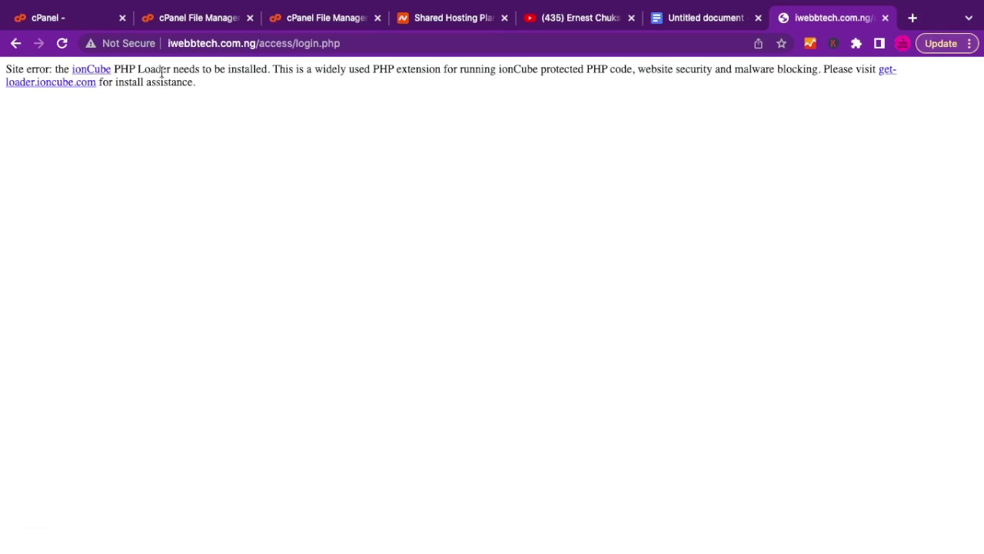
{"action": "left_click", "coordinate": [68, 21]}
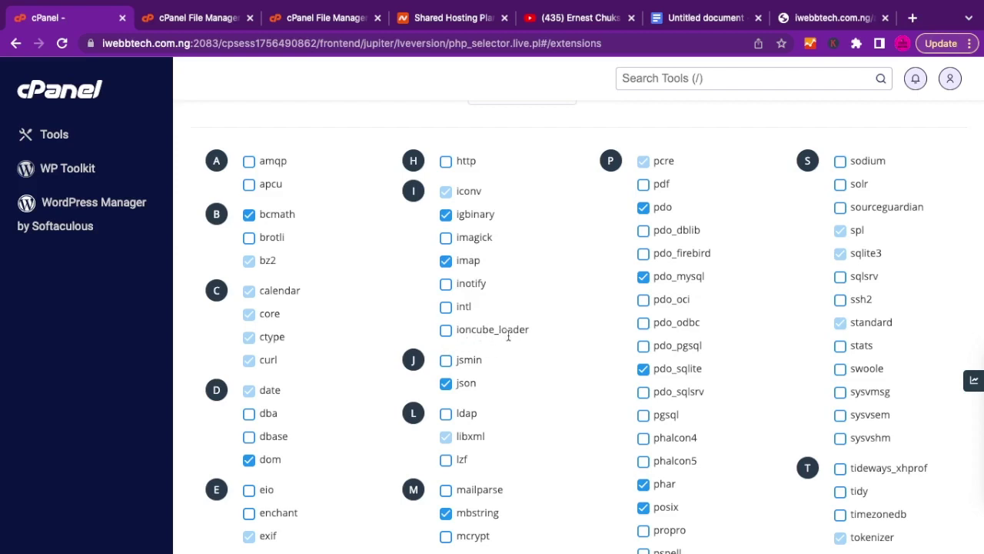
{"action": "left_click", "coordinate": [447, 335]}
{"action": "left_click", "coordinate": [817, 19]}
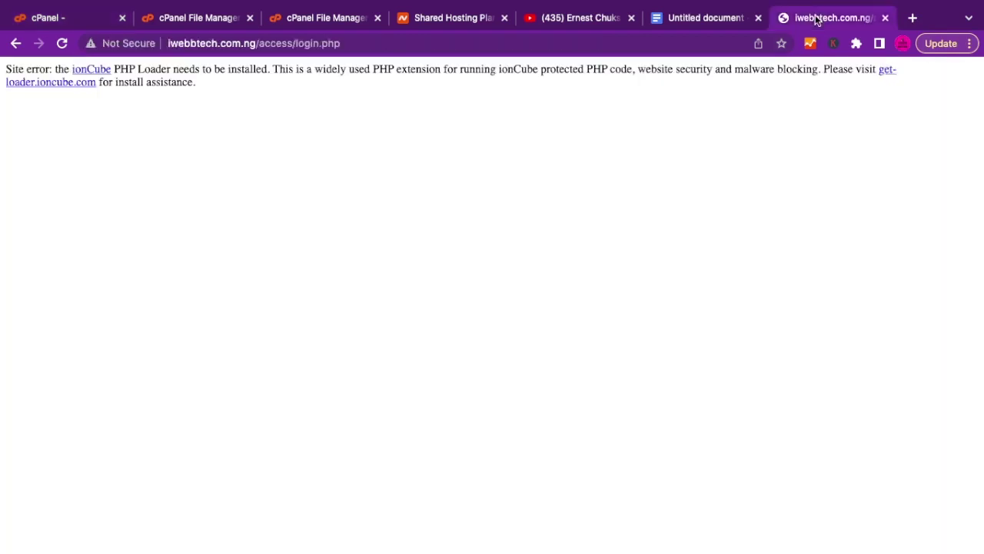
Reload the site so the installer loads, review the passing server requirements, and continue.
{"action": "left_click", "coordinate": [63, 43]}
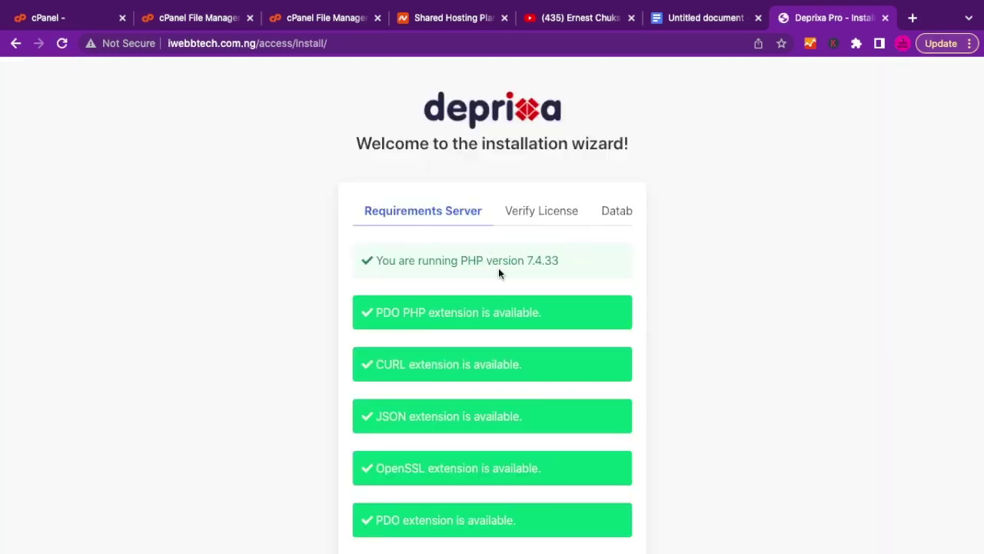
{"action": "scroll", "coordinate": [498, 271], "scroll_direction": "down", "scroll_amount": 3}
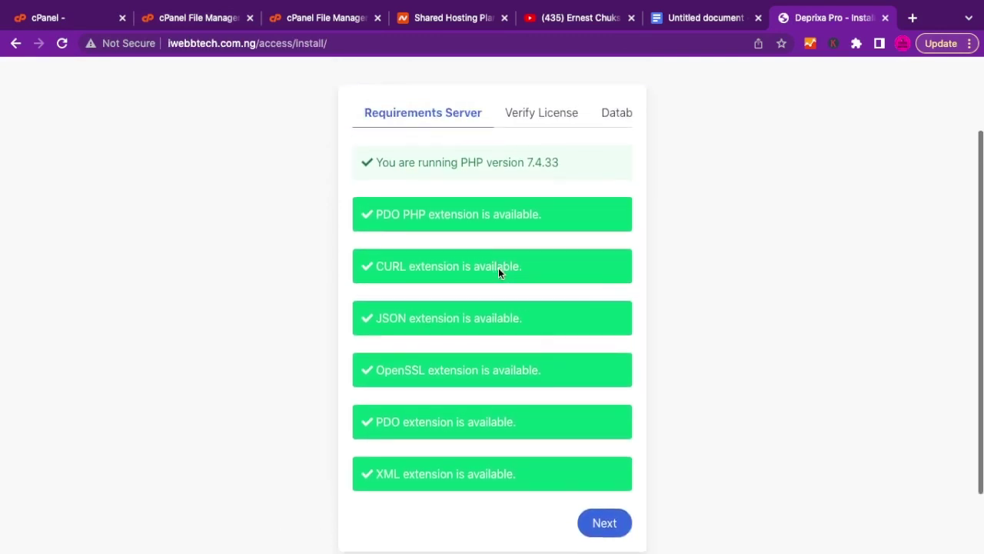
{"action": "scroll", "coordinate": [498, 271], "scroll_direction": "down", "scroll_amount": 1}
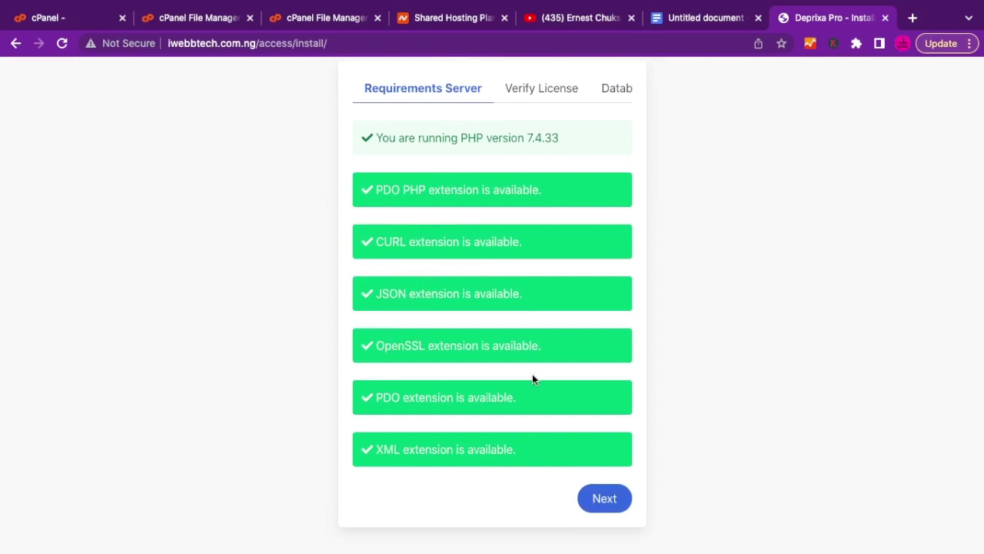
{"action": "scroll", "coordinate": [532, 375], "scroll_direction": "up", "scroll_amount": 1}
{"action": "scroll", "coordinate": [533, 376], "scroll_direction": "down", "scroll_amount": 1}
{"action": "scroll", "coordinate": [538, 389], "scroll_direction": "down", "scroll_amount": 1}
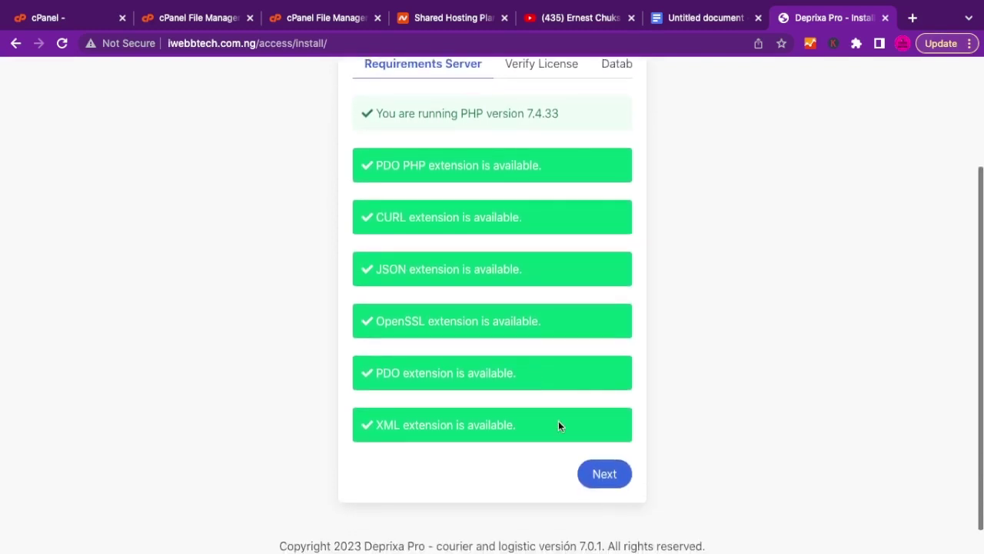
{"action": "left_click", "coordinate": [603, 475]}
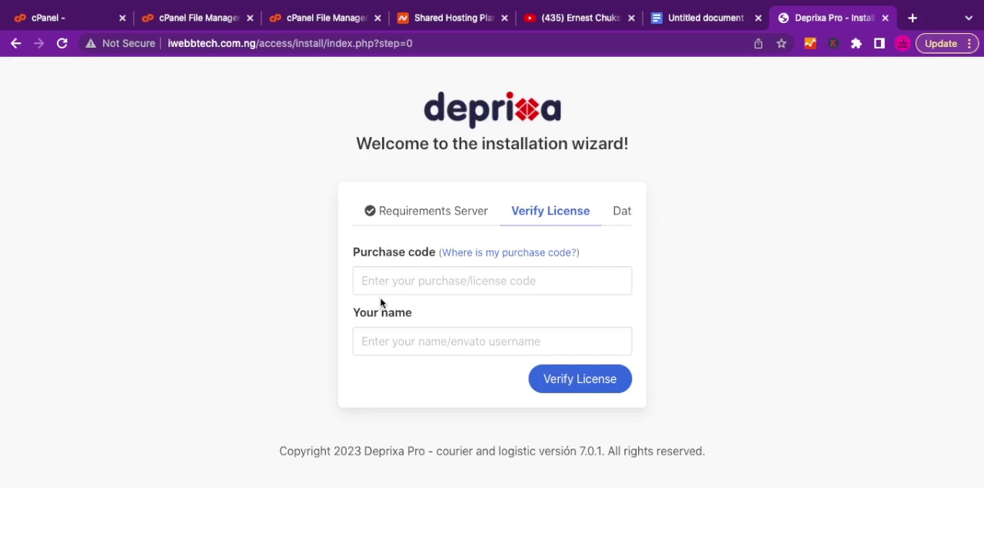
Verify the license using the saved purchase code and the buyer's name.
{"action": "left_click", "coordinate": [396, 281]}
{"action": "left_click", "coordinate": [396, 281]}
{"action": "left_click", "coordinate": [465, 319]}
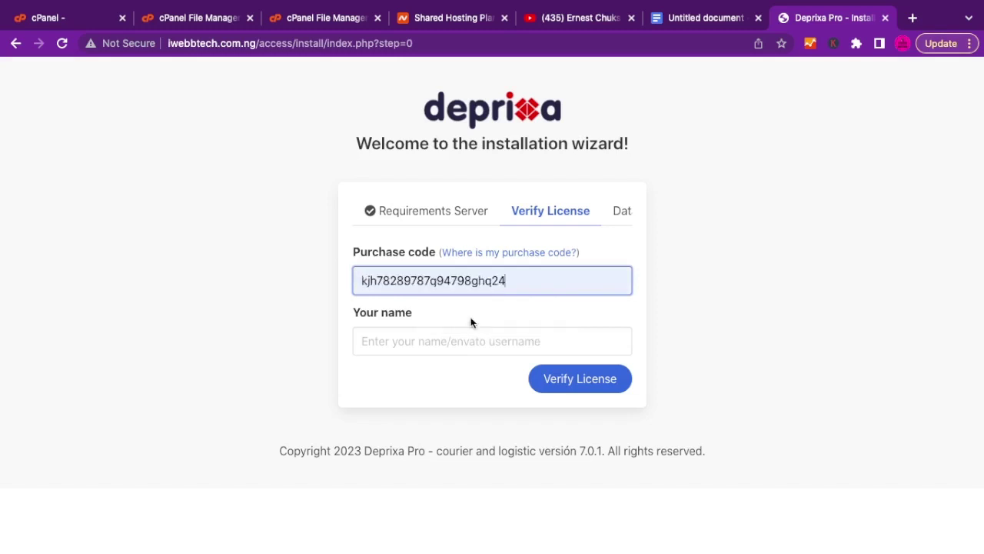
{"action": "left_click", "coordinate": [400, 341]}
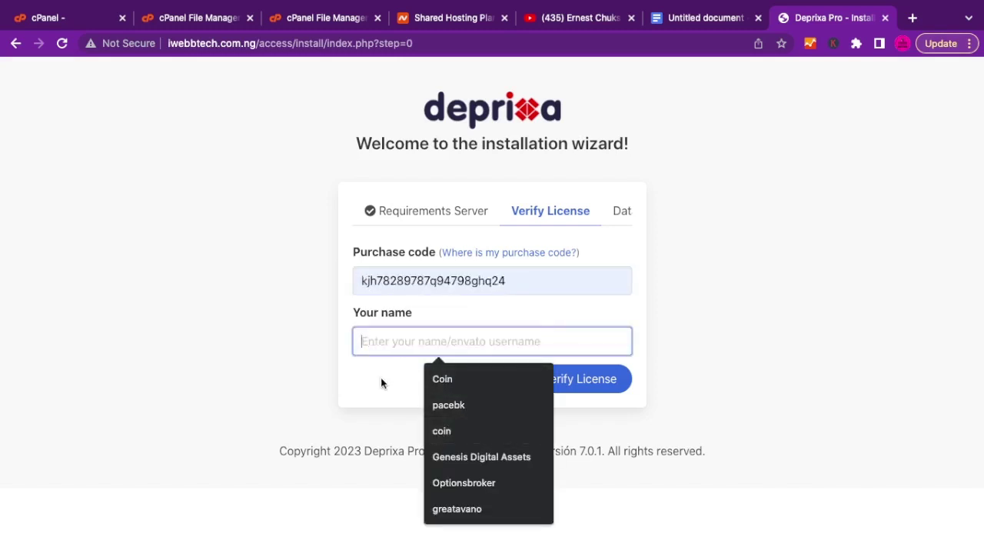
{"action": "type", "text": "iwe"}
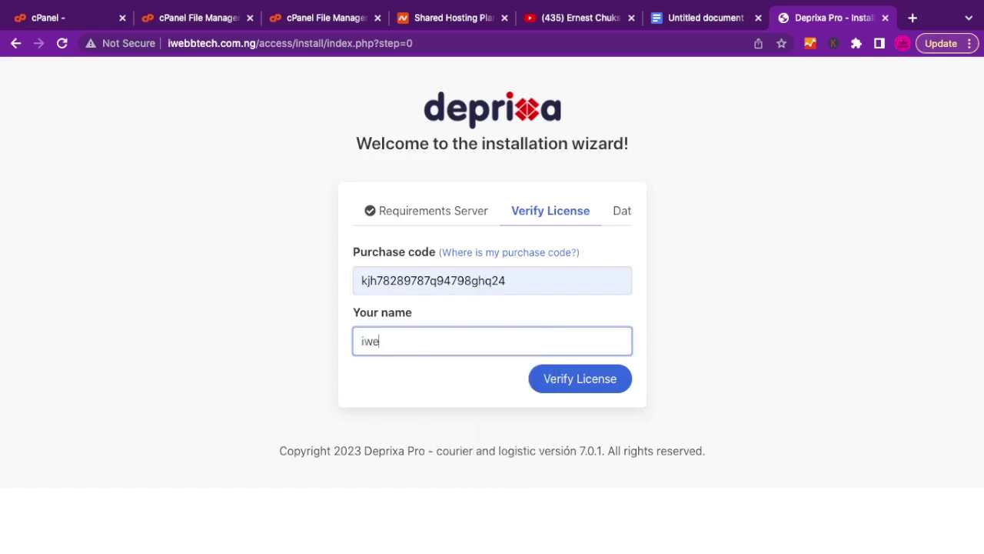
{"action": "type", "text": "bbtech"}
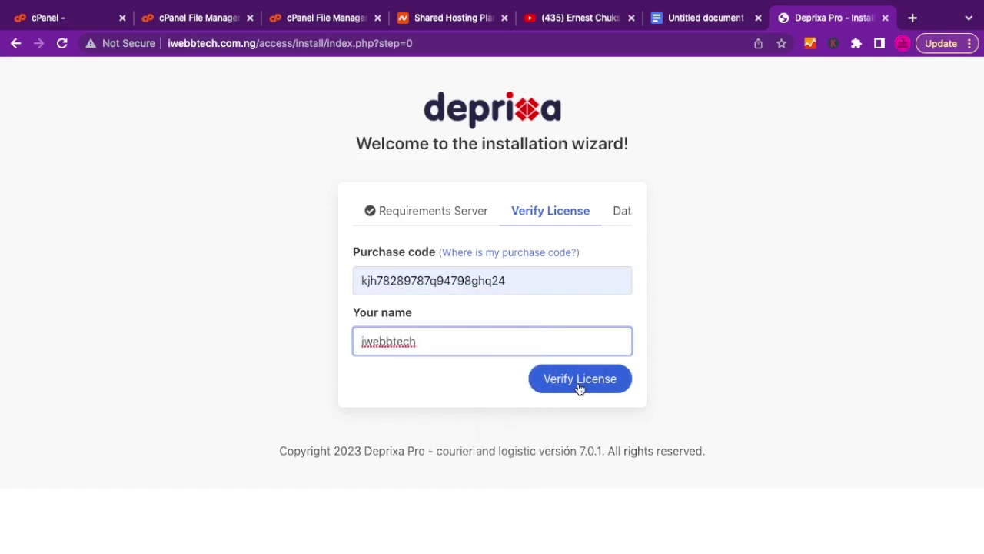
{"action": "left_click", "coordinate": [580, 387]}
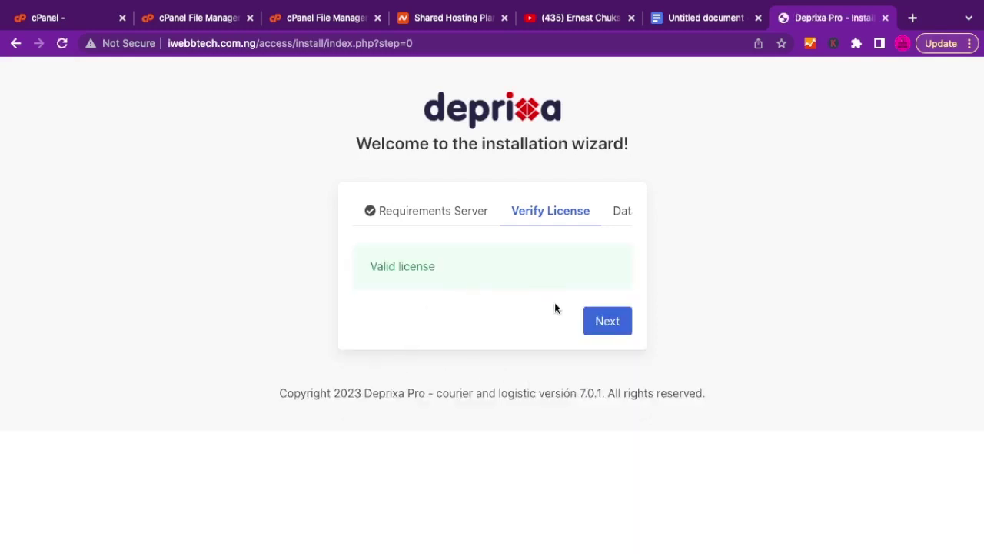
{"action": "left_click", "coordinate": [608, 327]}
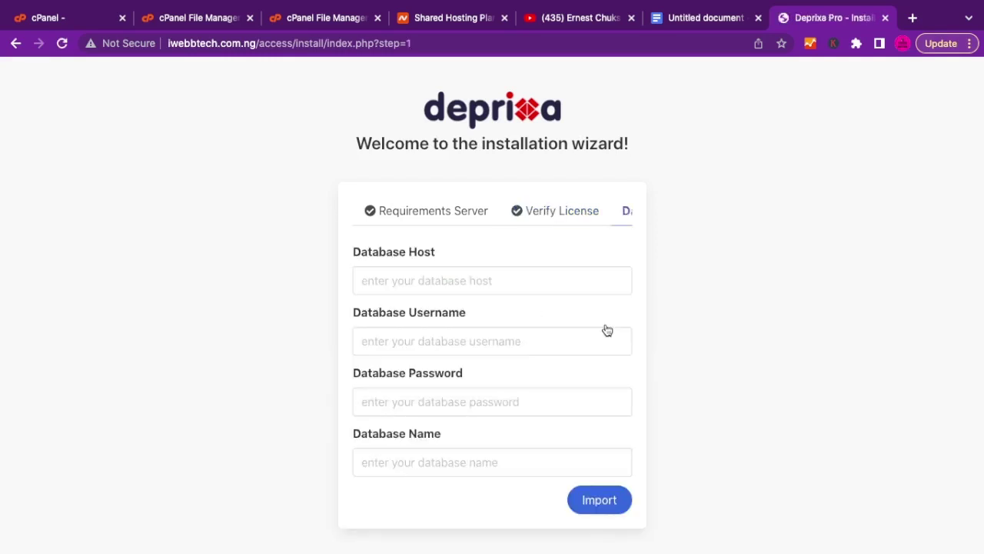
Set the database host to localhost and paste in the saved database username.
{"action": "left_click", "coordinate": [406, 288]}
{"action": "scroll", "coordinate": [431, 401], "scroll_direction": "down", "scroll_amount": 2}
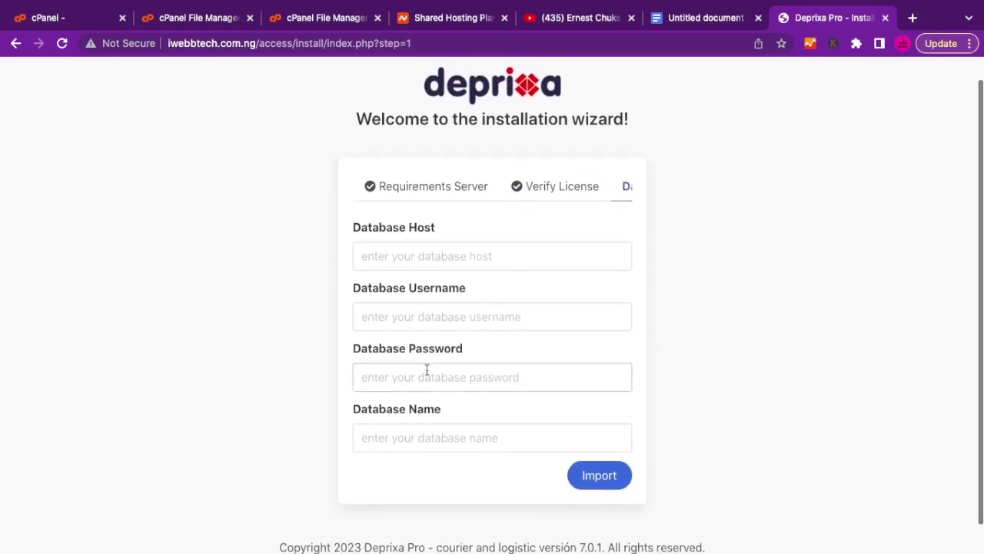
{"action": "left_click", "coordinate": [424, 256]}
{"action": "left_click", "coordinate": [458, 294]}
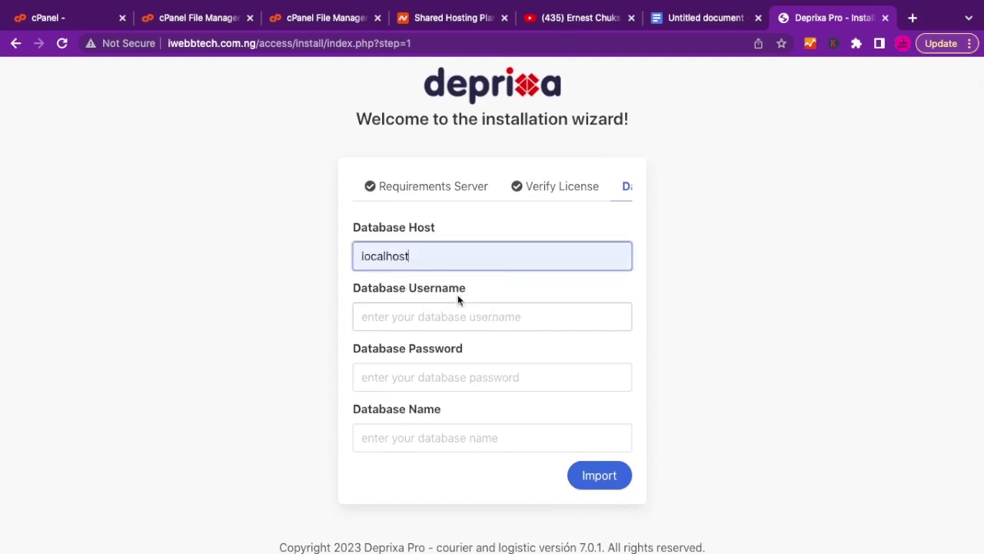
{"action": "left_click", "coordinate": [414, 321]}
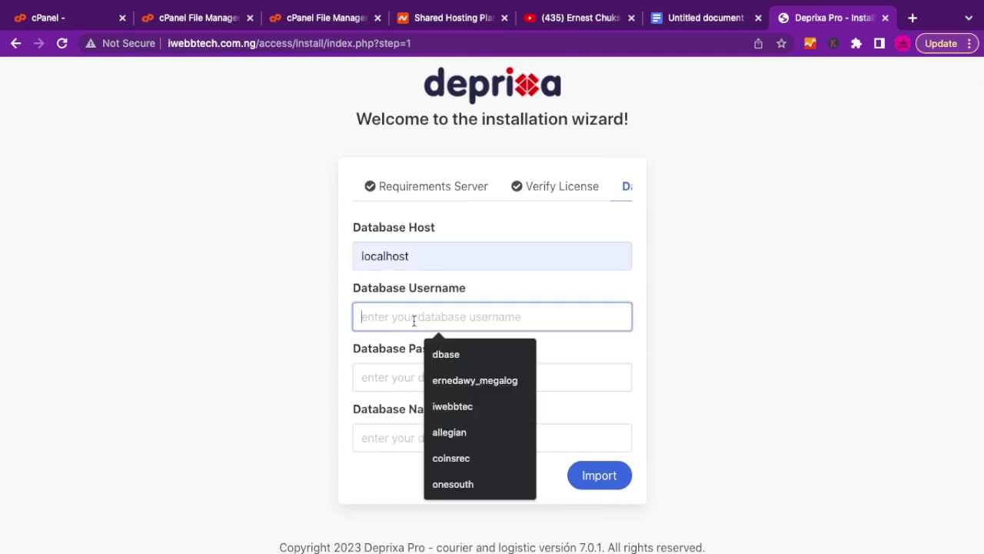
{"action": "type", "text": "iwebbtec_deprixa"}
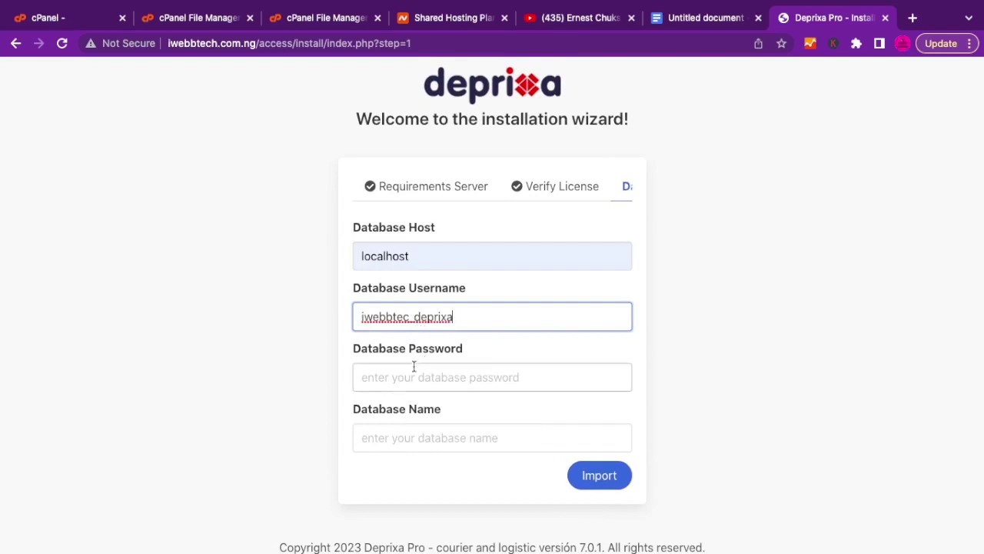
Fill in the suggested database name and password, then import the database.
{"action": "left_click", "coordinate": [403, 375]}
{"action": "left_click", "coordinate": [376, 435]}
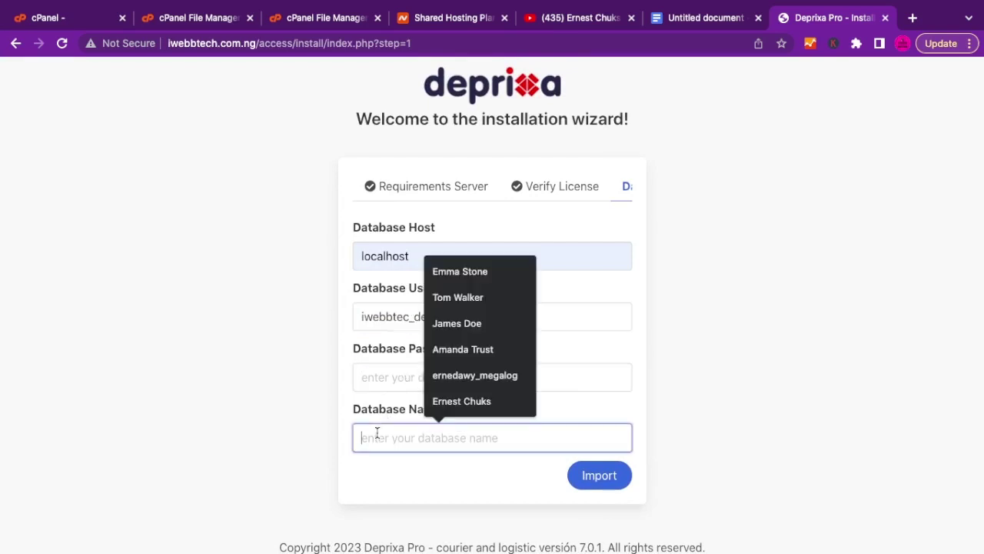
{"action": "type", "text": "iwebbtec_deprixa"}
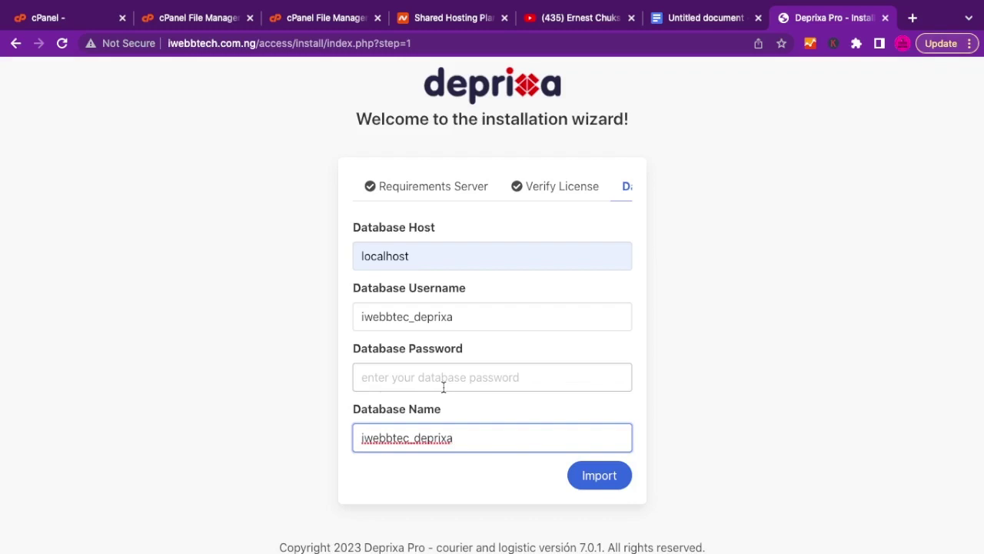
{"action": "left_click", "coordinate": [419, 383]}
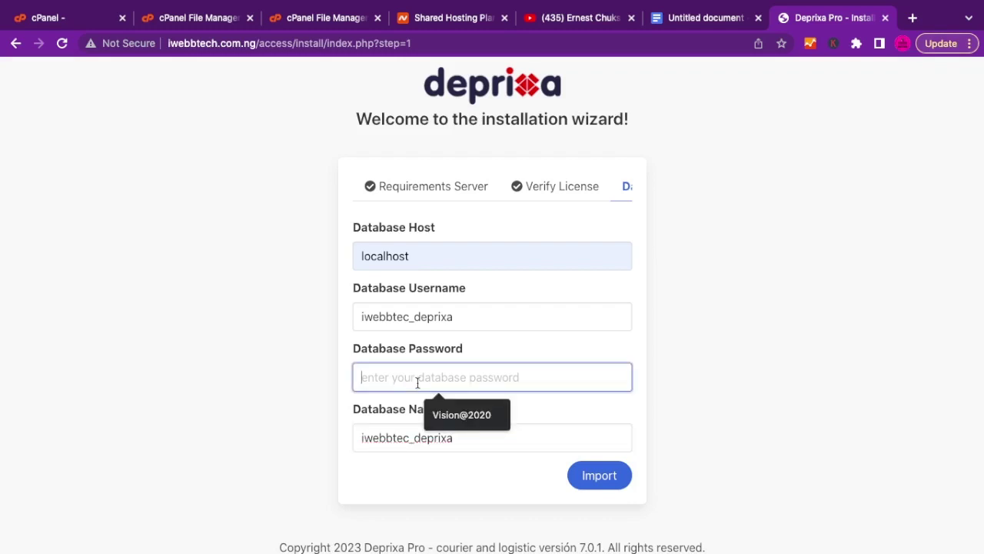
{"action": "left_click", "coordinate": [459, 408]}
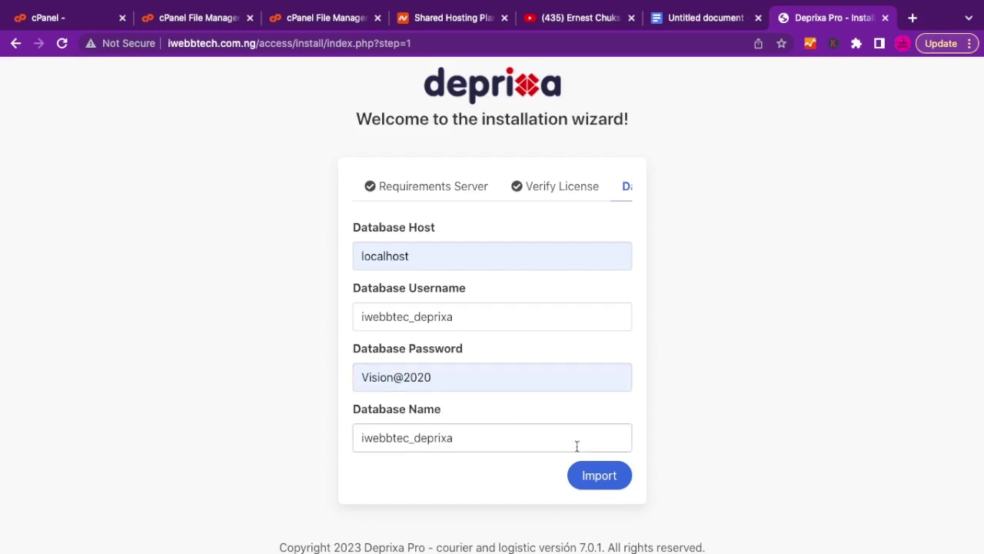
{"action": "left_click", "coordinate": [605, 484]}
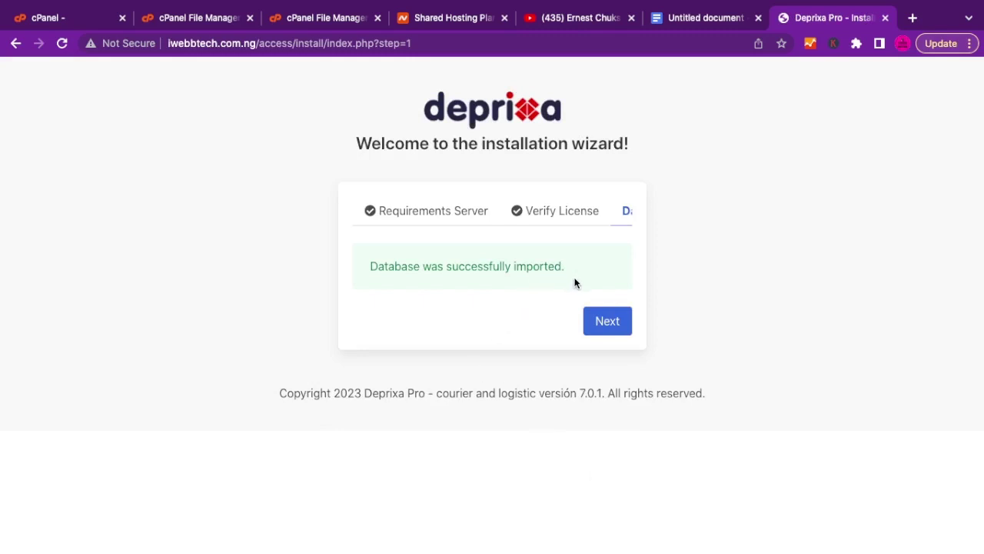
Complete the installation, copy the default admin password, and go to access/login.php.
{"action": "left_click", "coordinate": [605, 325]}
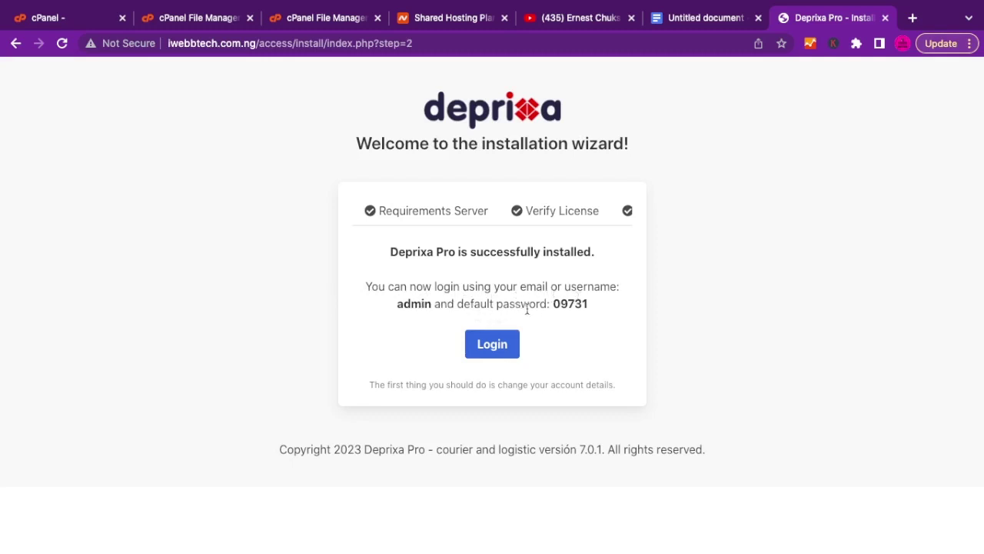
{"action": "double_click", "coordinate": [569, 306]}
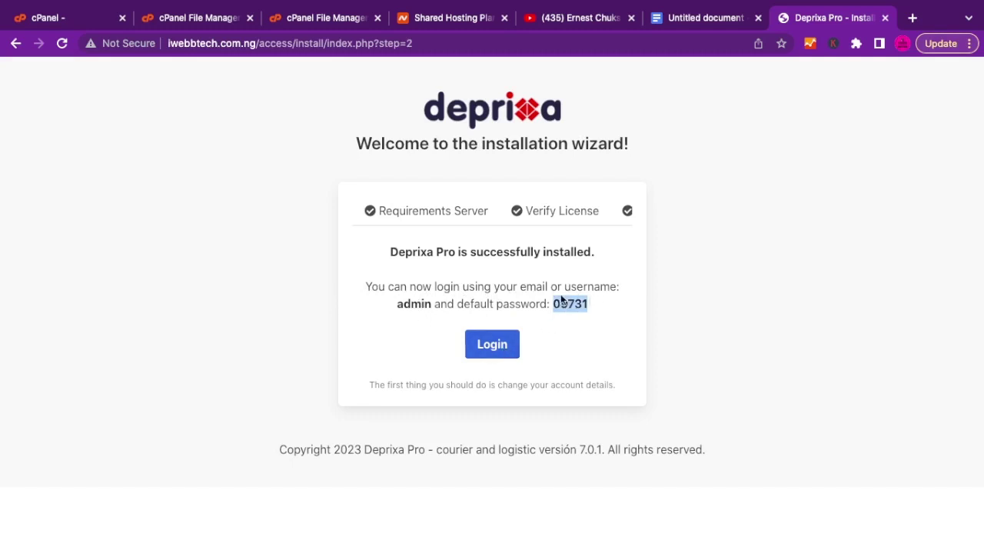
{"action": "left_click", "coordinate": [498, 351]}
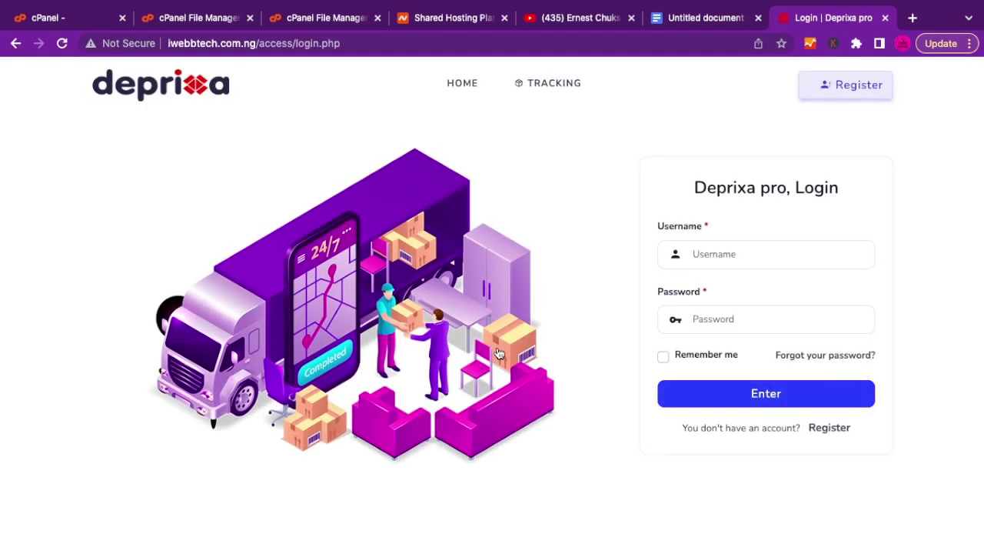
Log in as admin with the default password, with Remember me ticked.
{"action": "left_click", "coordinate": [722, 254]}
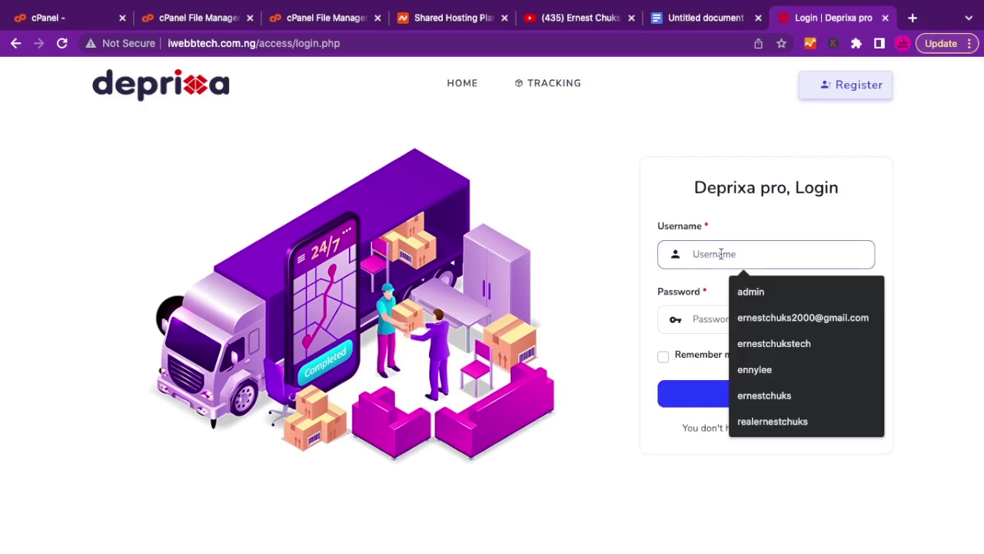
{"action": "left_click", "coordinate": [743, 296]}
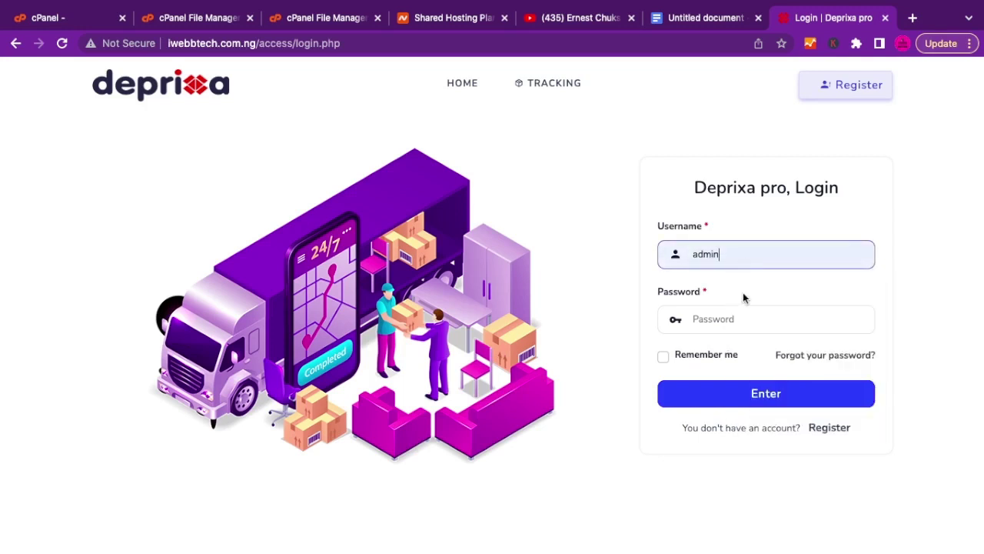
{"action": "left_click", "coordinate": [695, 319]}
{"action": "type", "text": "admin"}
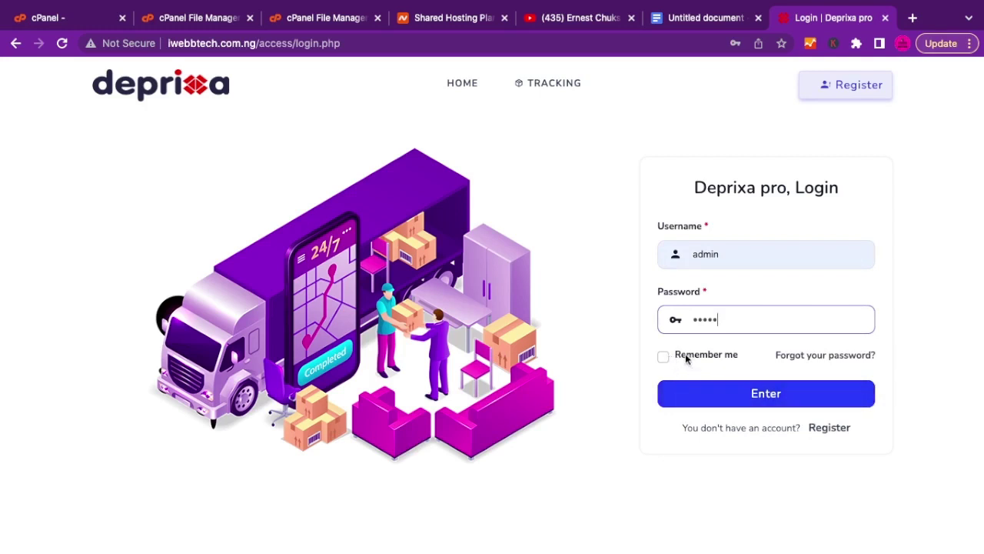
{"action": "left_click", "coordinate": [687, 357]}
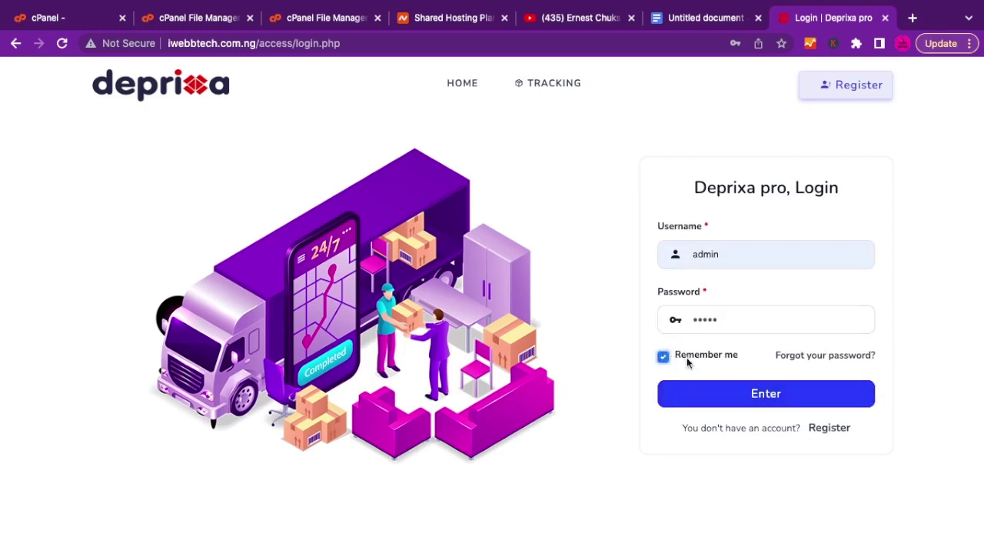
{"action": "left_click", "coordinate": [735, 406]}
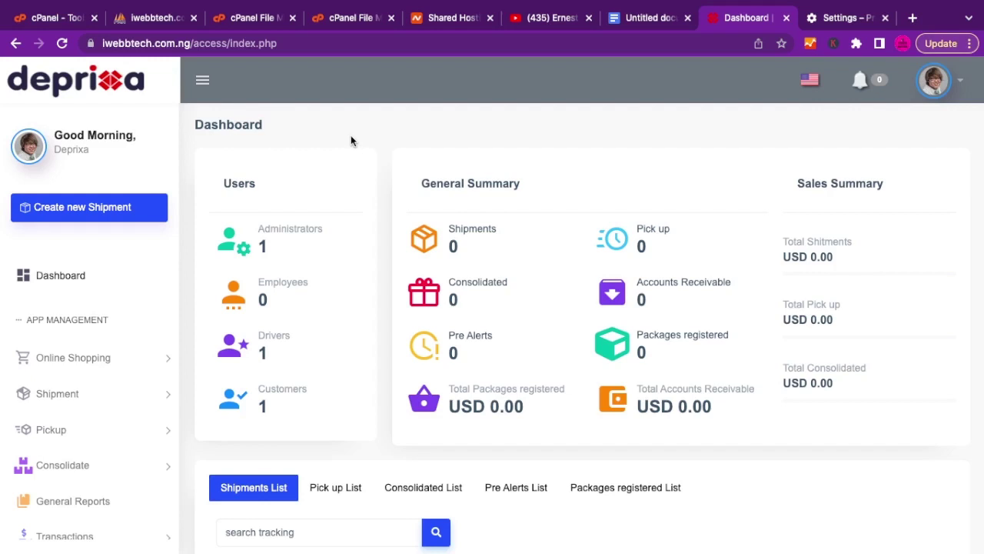
Review the dashboard counts: 1 administrator, 1 driver, 1 customer, zero shipments.
{"action": "scroll", "coordinate": [351, 140], "scroll_direction": "down", "scroll_amount": 3}
{"action": "scroll", "coordinate": [351, 141], "scroll_direction": "up", "scroll_amount": 2}
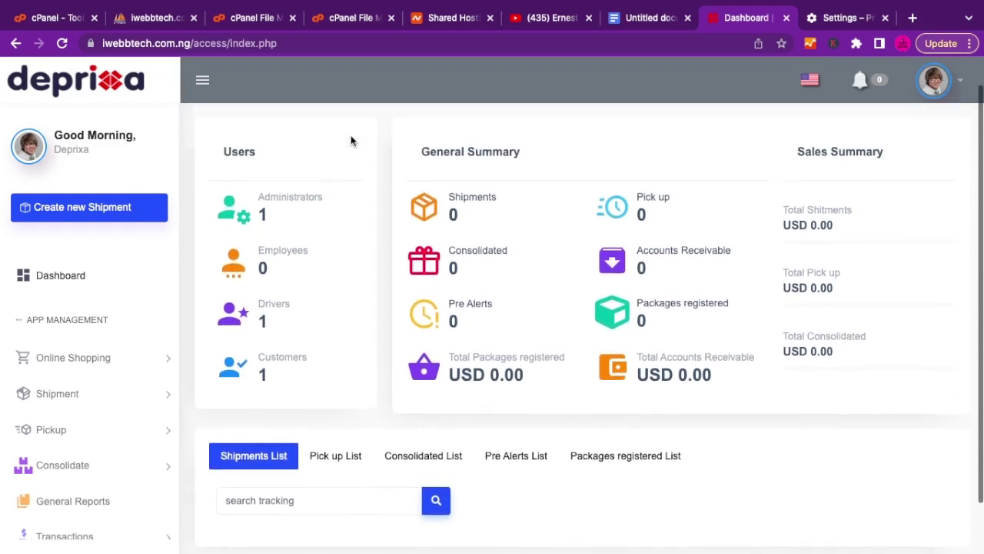
{"action": "scroll", "coordinate": [351, 141], "scroll_direction": "up", "scroll_amount": 1}
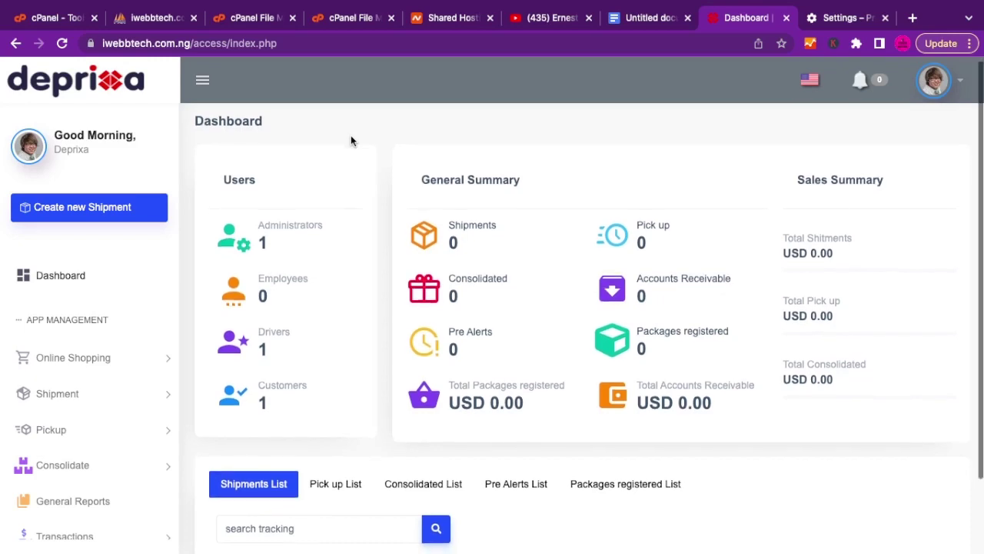
{"action": "scroll", "coordinate": [350, 141], "scroll_direction": "down", "scroll_amount": 2}
{"action": "scroll", "coordinate": [351, 140], "scroll_direction": "up", "scroll_amount": 2}
{"action": "scroll", "coordinate": [350, 136], "scroll_direction": "up", "scroll_amount": 1}
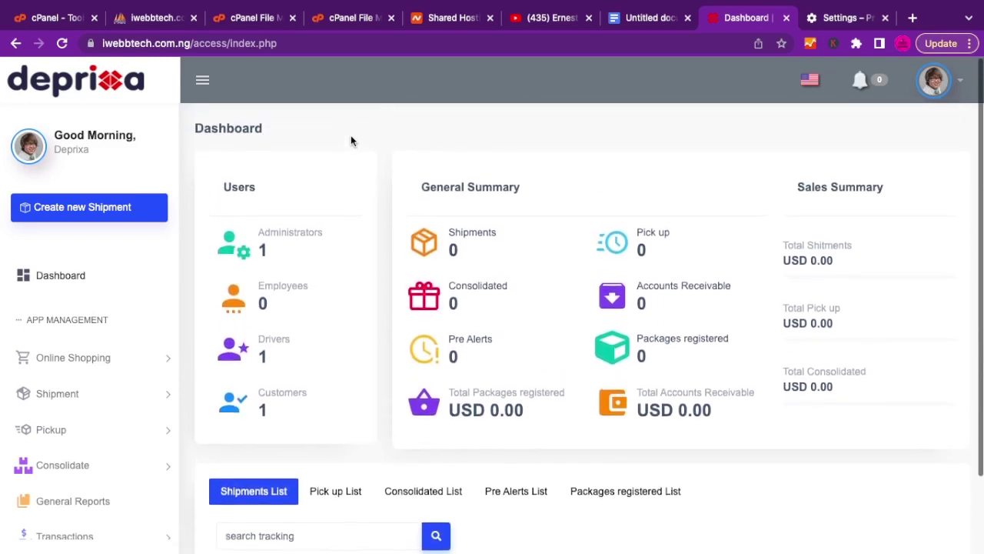
{"action": "left_click", "coordinate": [970, 44]}
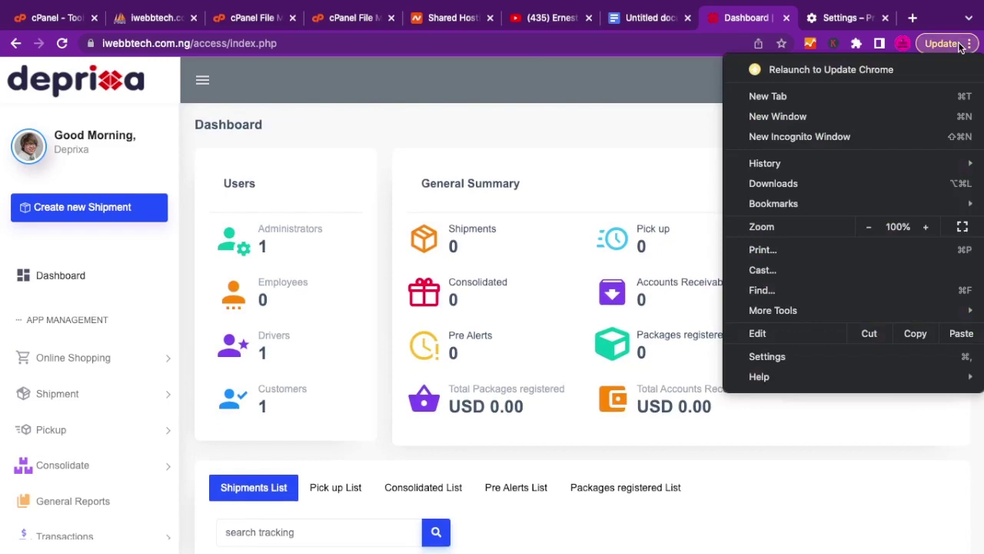
Open an Incognito window and load iwebbtech.com.ng.
{"action": "left_click", "coordinate": [809, 140]}
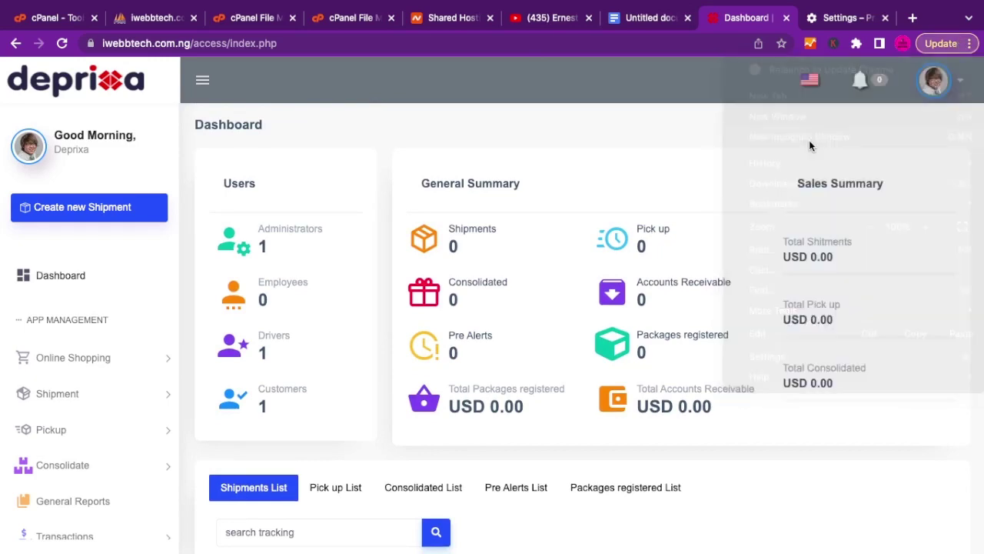
{"action": "type", "text": "iwe"}
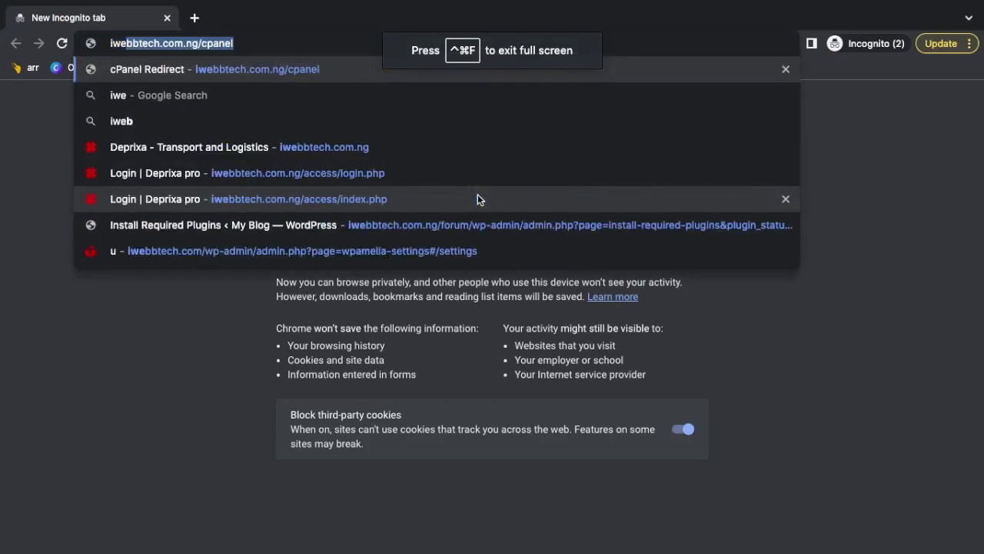
{"action": "key", "text": "Right"}
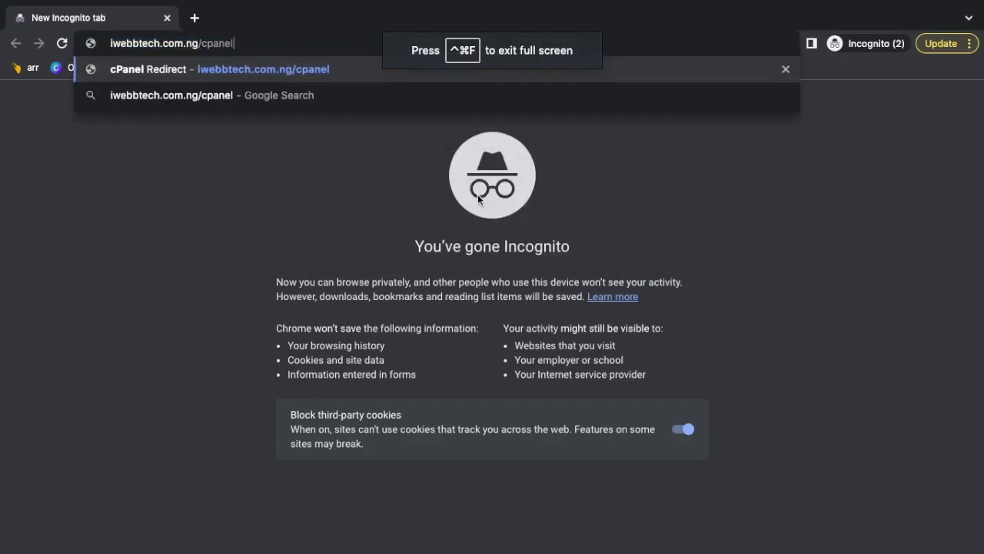
{"action": "key", "text": "BackSpace"}
{"action": "key", "text": "BackSpace"}
{"action": "key", "text": "BackSpace"}
{"action": "key", "text": "BackSpace"}
{"action": "key", "text": "BackSpace"}
{"action": "key", "text": "BackSpace"}
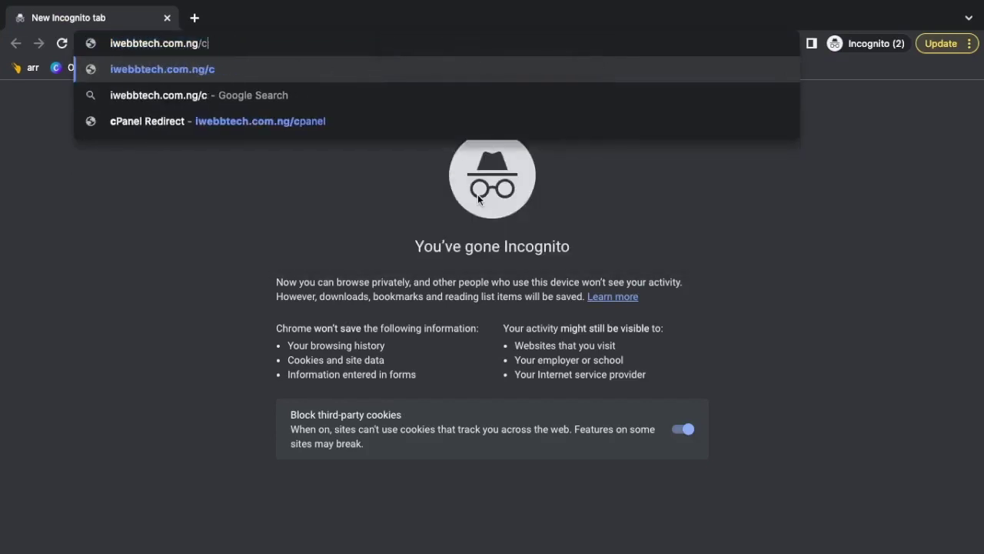
{"action": "key", "text": "Return"}
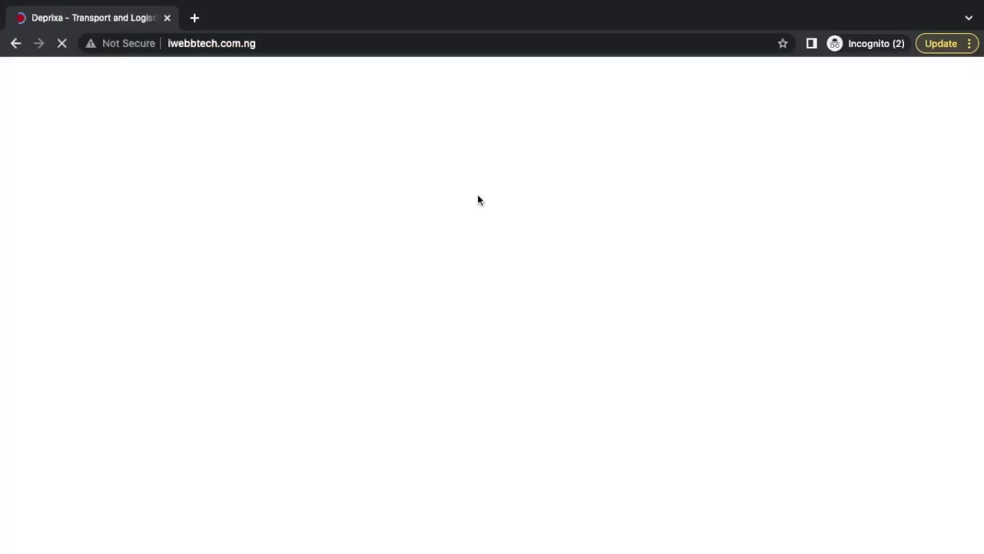
{"action": "left_click", "coordinate": [159, 44]}
{"action": "left_click", "coordinate": [169, 46]}
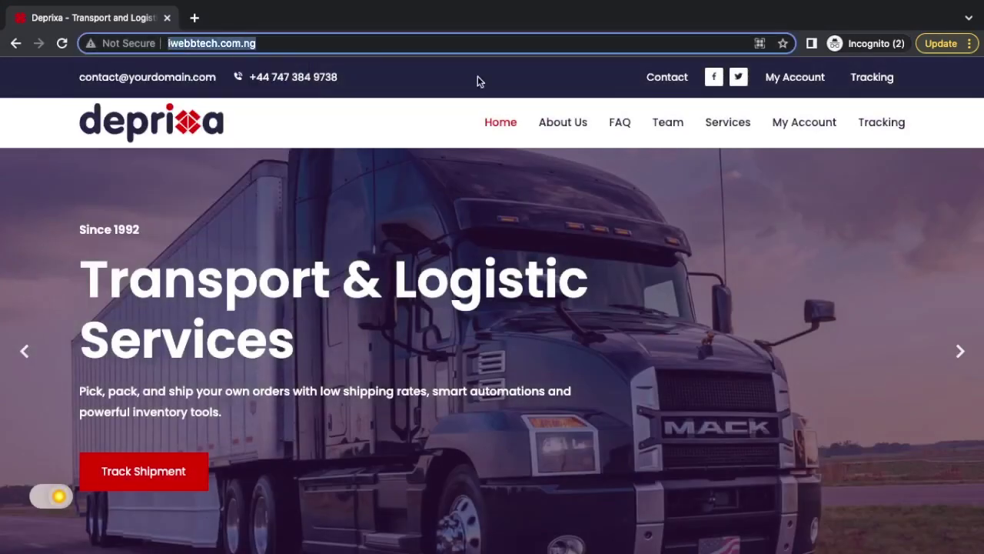
{"action": "key", "text": "Home"}
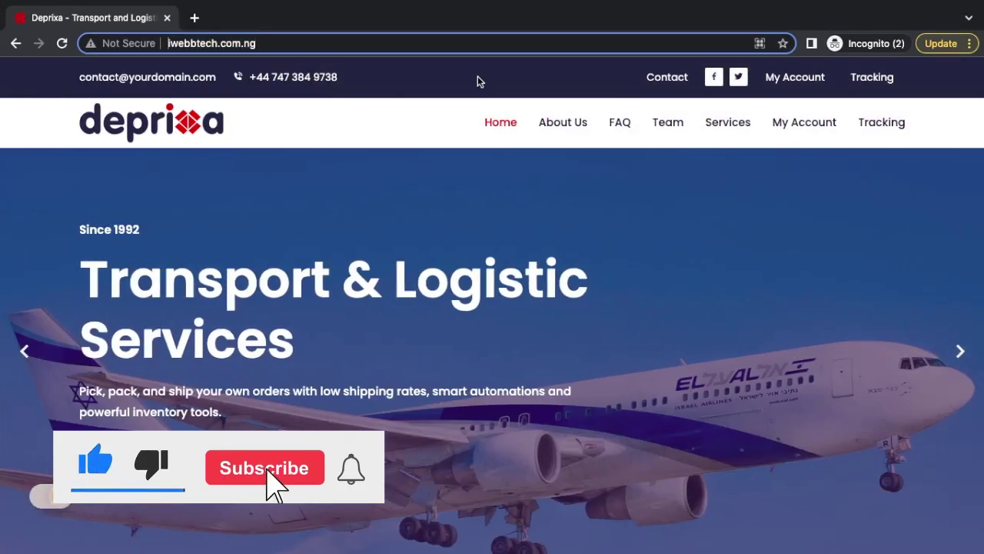
{"action": "type", "text": "htt"}
{"action": "type", "text": "ps:/"}
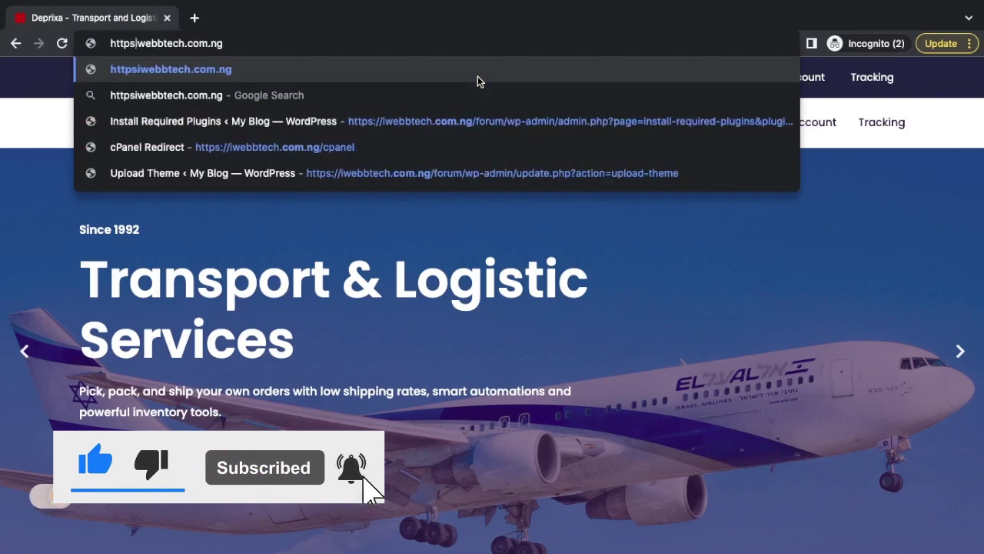
{"action": "type", "text": "/"}
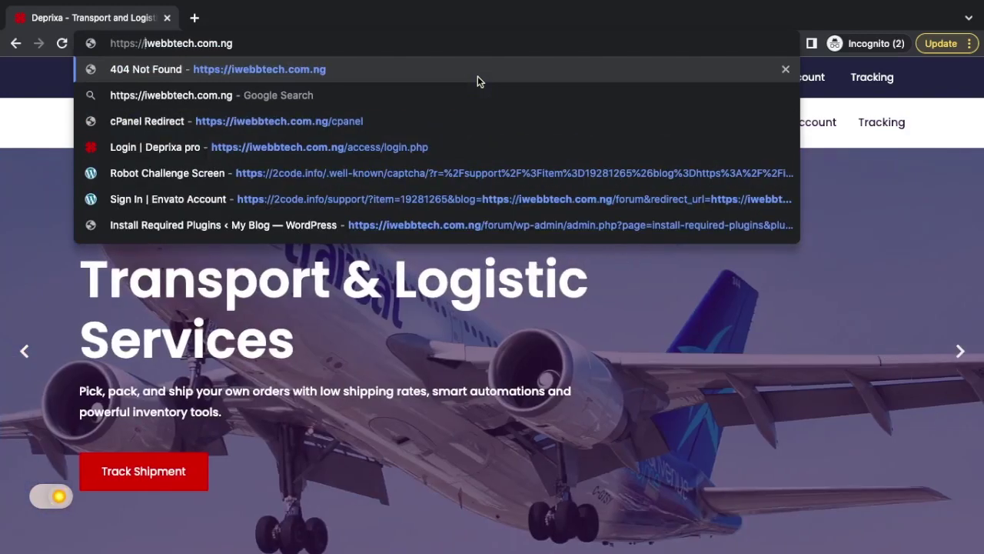
{"action": "key", "text": "Return"}
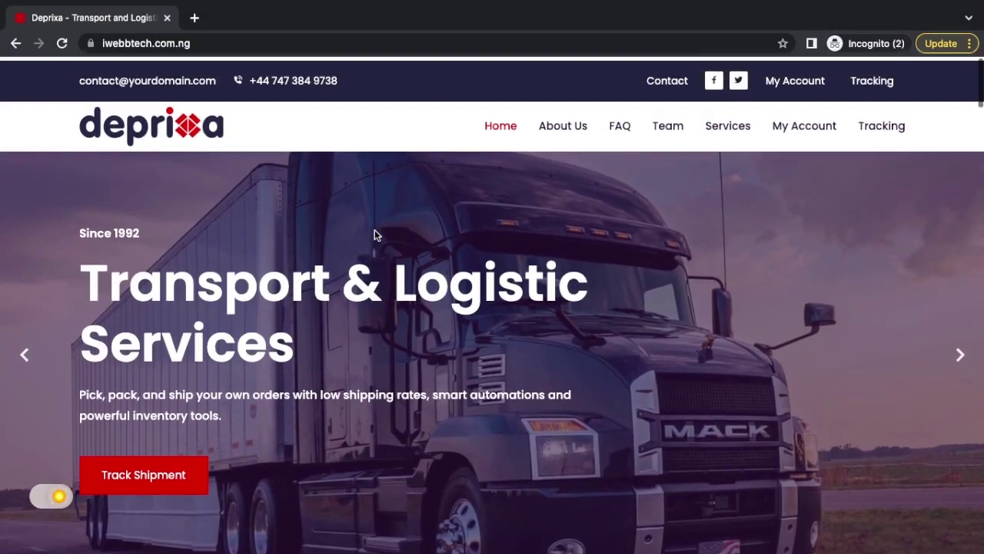
Scroll through the public homepage's About Us section.
{"action": "scroll", "coordinate": [374, 234], "scroll_direction": "down", "scroll_amount": 1}
{"action": "scroll", "coordinate": [374, 235], "scroll_direction": "up", "scroll_amount": 1}
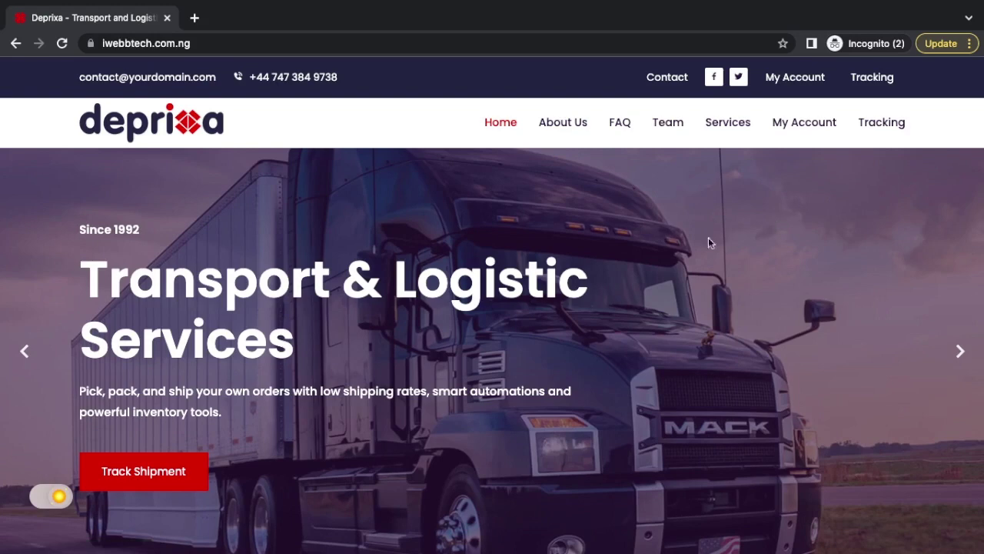
{"action": "scroll", "coordinate": [611, 300], "scroll_direction": "down", "scroll_amount": 3}
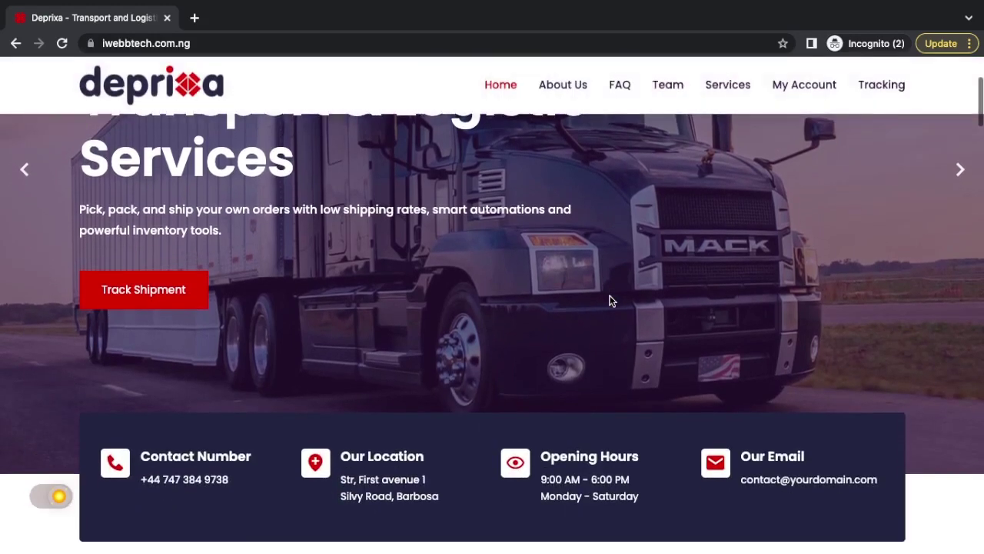
{"action": "scroll", "coordinate": [612, 300], "scroll_direction": "down", "scroll_amount": 2}
{"action": "scroll", "coordinate": [610, 299], "scroll_direction": "down", "scroll_amount": 5}
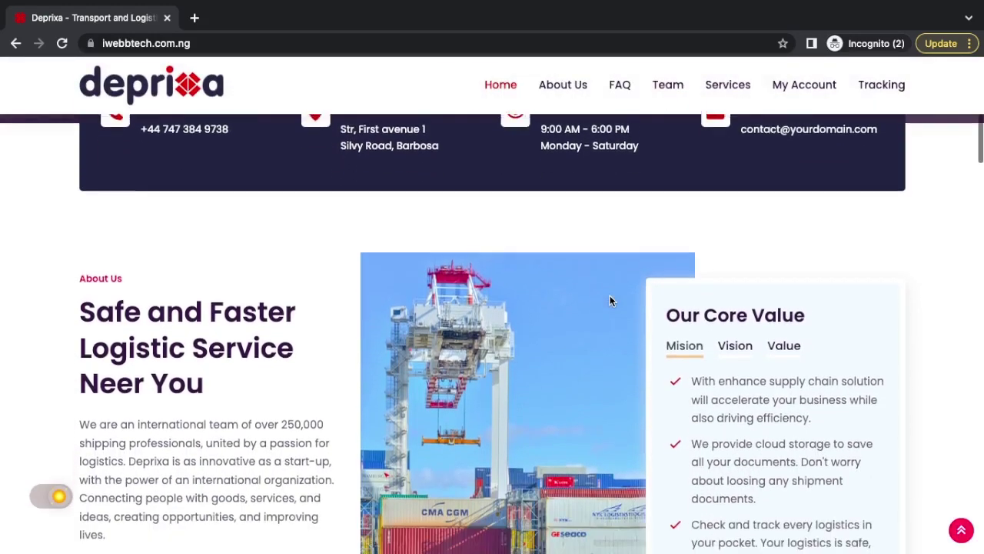
{"action": "scroll", "coordinate": [610, 300], "scroll_direction": "down", "scroll_amount": 2}
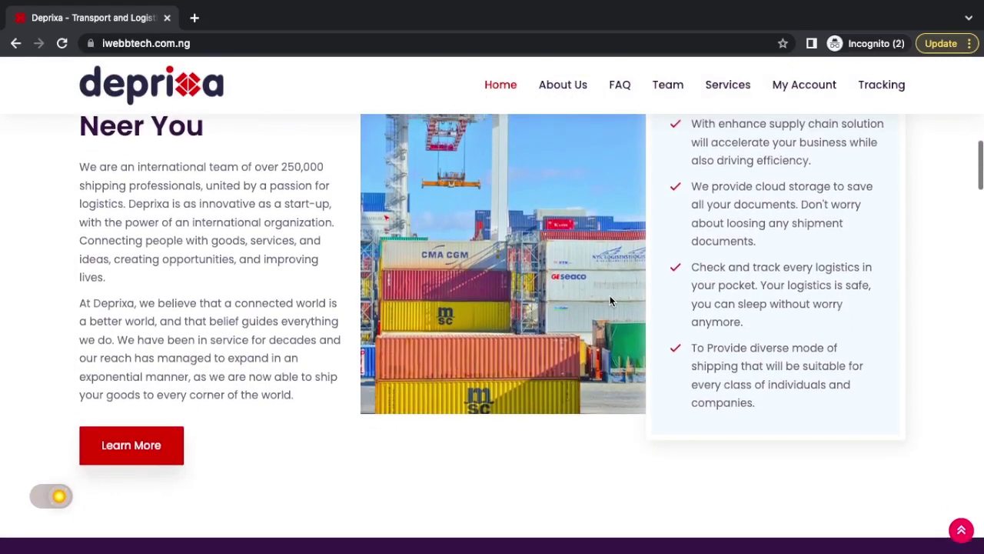
{"action": "double_click", "coordinate": [110, 302]}
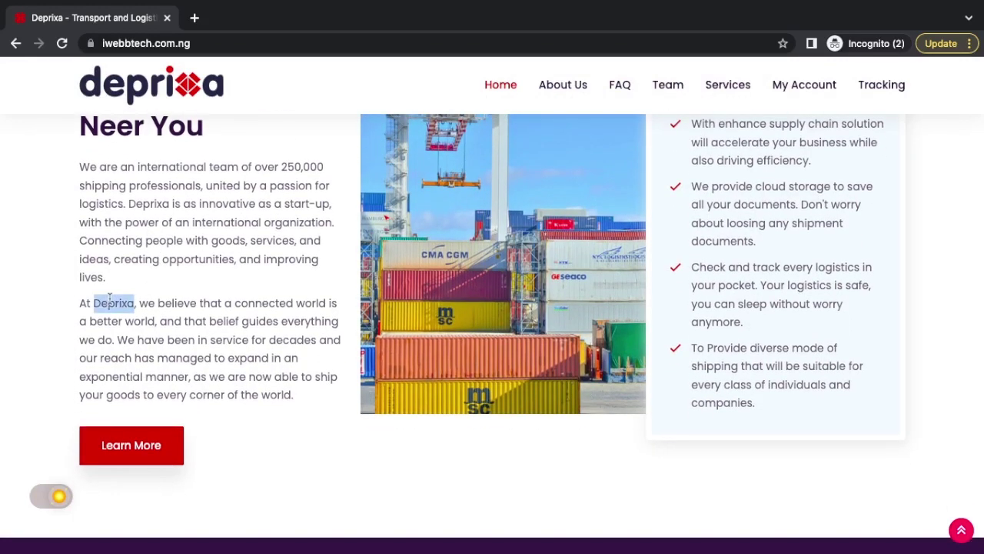
{"action": "left_click", "coordinate": [159, 234]}
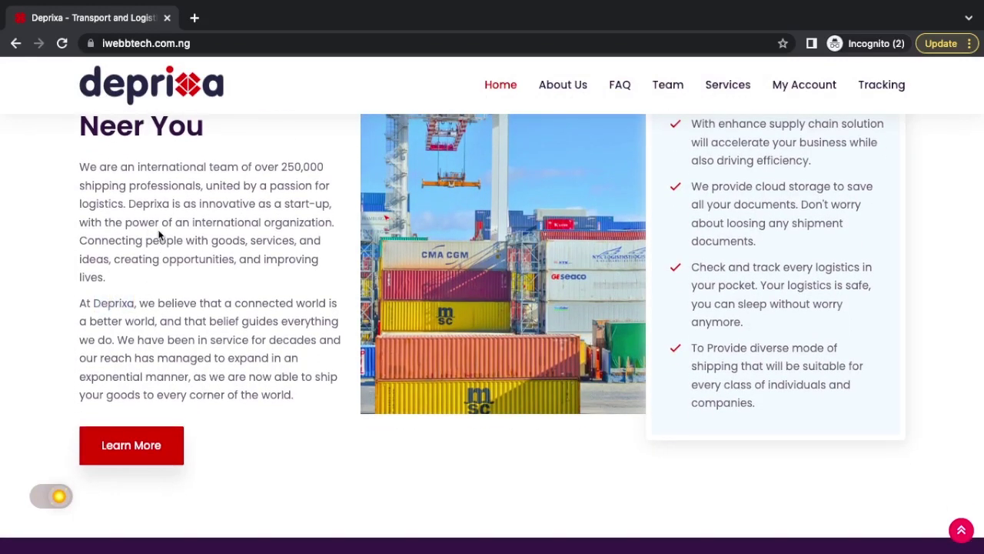
{"action": "scroll", "coordinate": [185, 224], "scroll_direction": "up", "scroll_amount": 2}
{"action": "scroll", "coordinate": [190, 223], "scroll_direction": "down", "scroll_amount": 1}
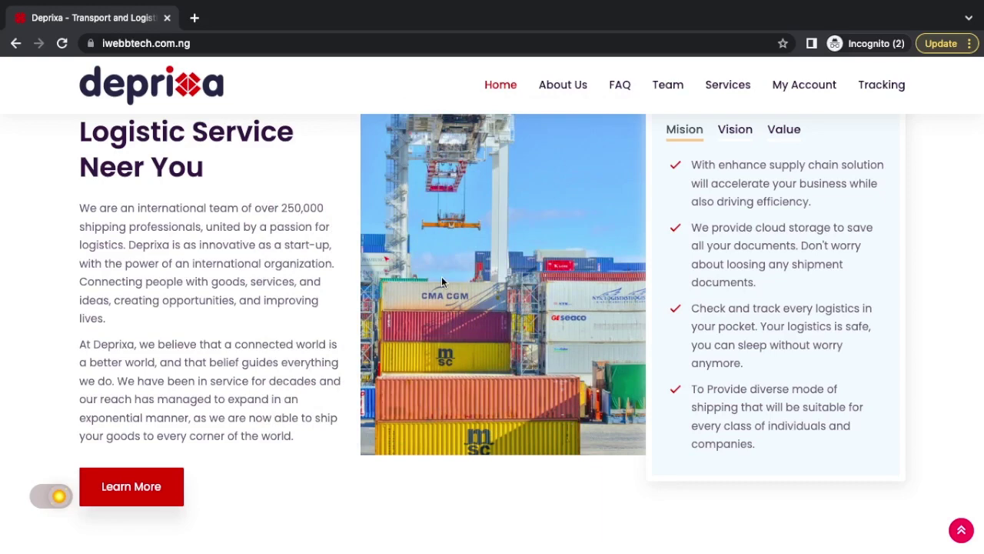
Scroll down to the footer, then return to the top of the homepage via Home.
{"action": "scroll", "coordinate": [443, 281], "scroll_direction": "down", "scroll_amount": 5}
{"action": "scroll", "coordinate": [442, 281], "scroll_direction": "down", "scroll_amount": 4}
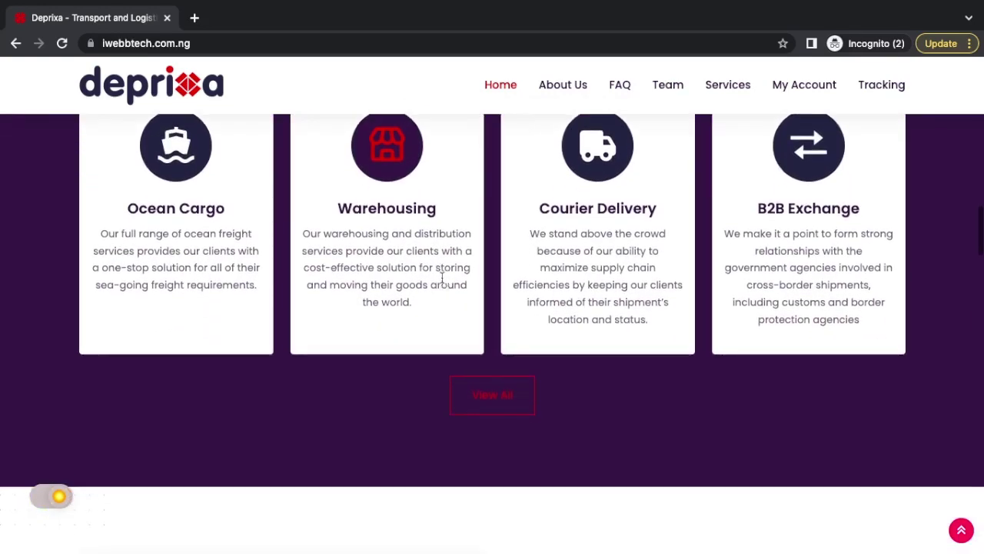
{"action": "scroll", "coordinate": [552, 225], "scroll_direction": "down", "scroll_amount": 1}
{"action": "scroll", "coordinate": [551, 227], "scroll_direction": "down", "scroll_amount": 4}
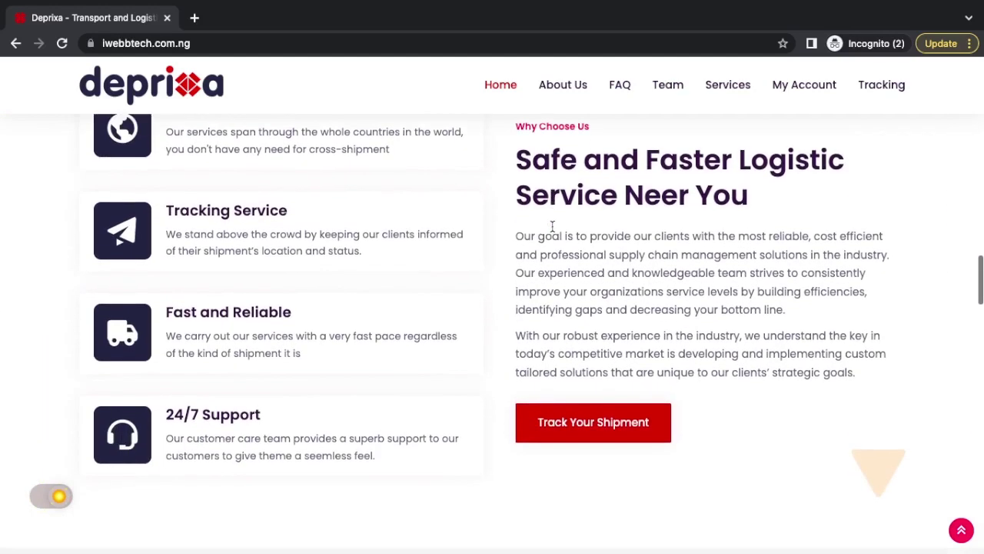
{"action": "scroll", "coordinate": [551, 227], "scroll_direction": "down", "scroll_amount": 1}
{"action": "scroll", "coordinate": [551, 226], "scroll_direction": "down", "scroll_amount": 7}
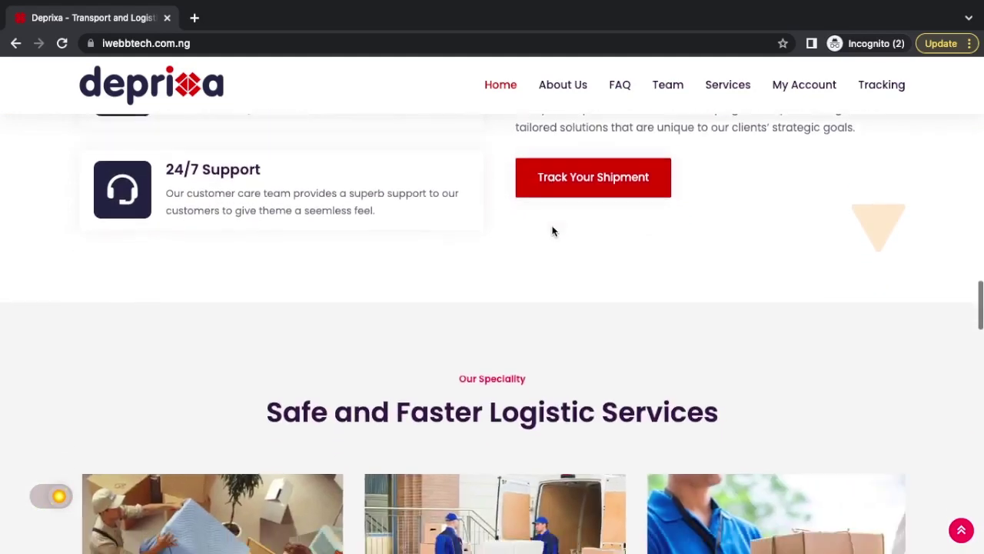
{"action": "scroll", "coordinate": [551, 230], "scroll_direction": "down", "scroll_amount": 6}
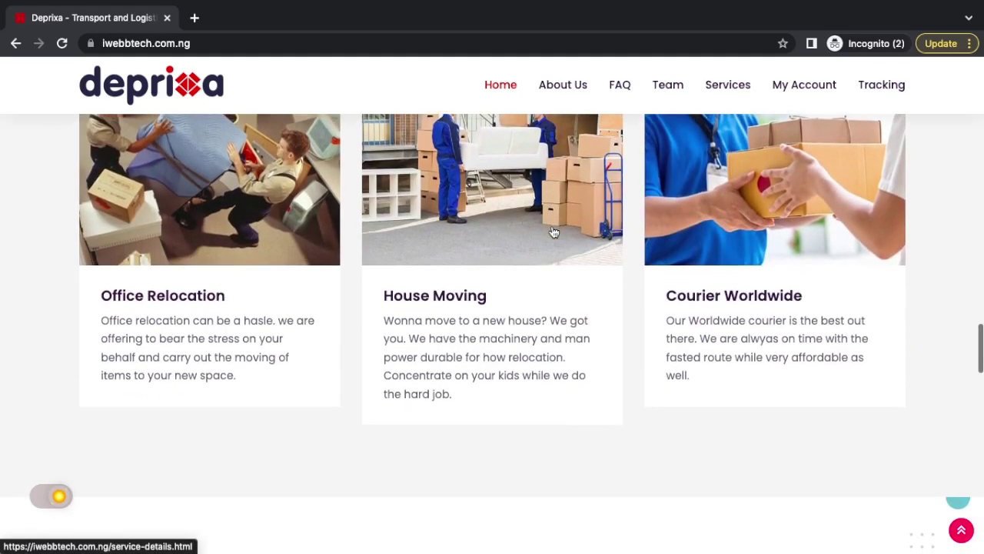
{"action": "scroll", "coordinate": [551, 231], "scroll_direction": "down", "scroll_amount": 6}
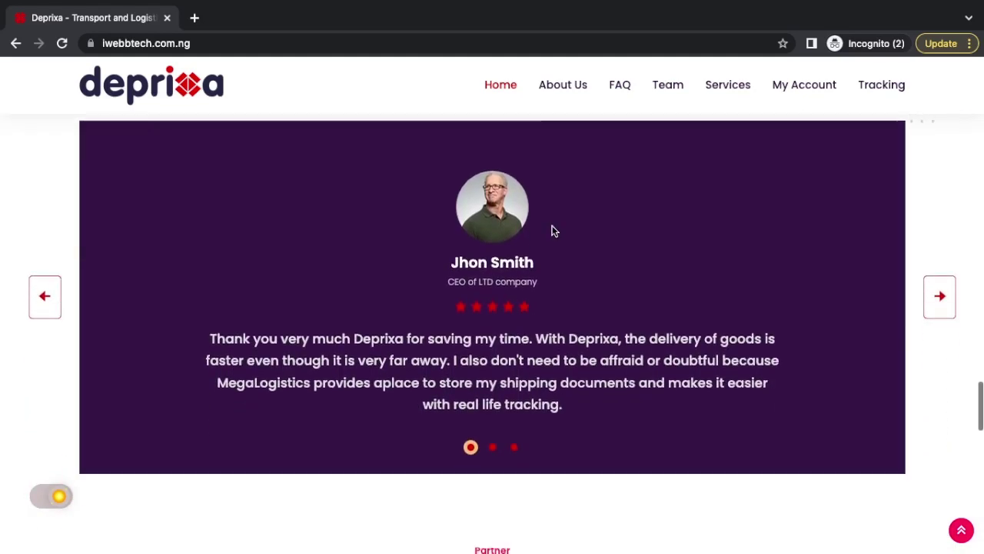
{"action": "scroll", "coordinate": [552, 231], "scroll_direction": "down", "scroll_amount": 7}
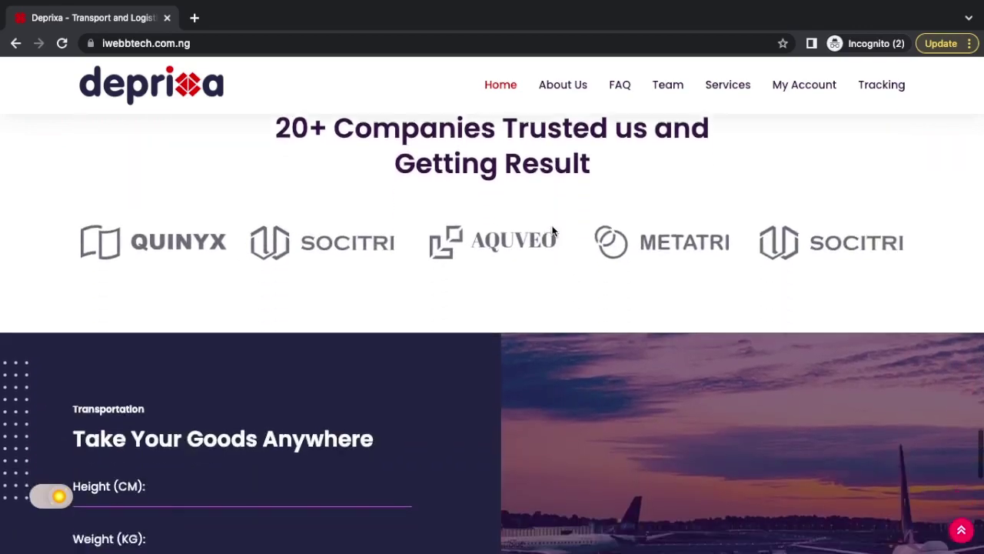
{"action": "left_click", "coordinate": [552, 228]}
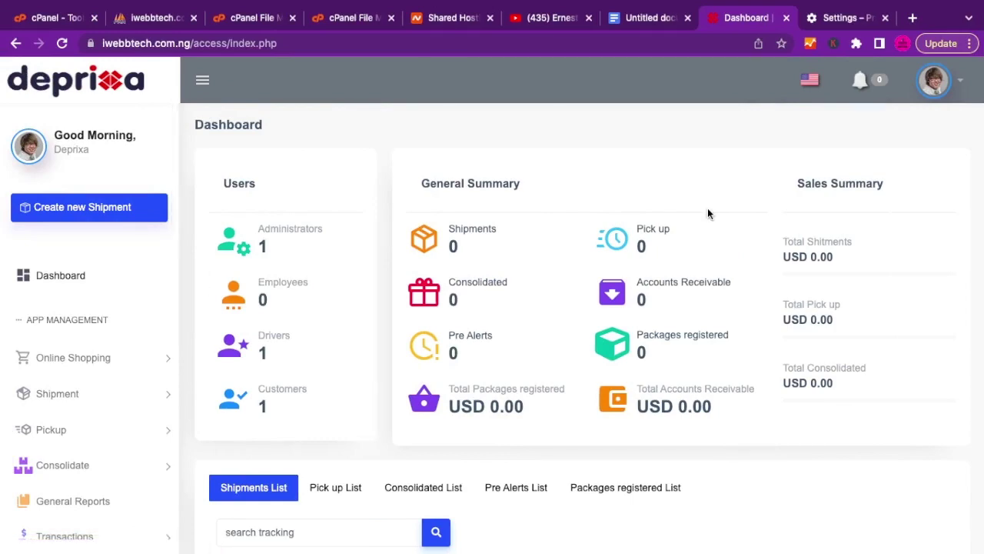
Check the public Track Shipment page's tracking number box, then return to the admin dashboard.
{"action": "key", "text": "ctrl+Right"}
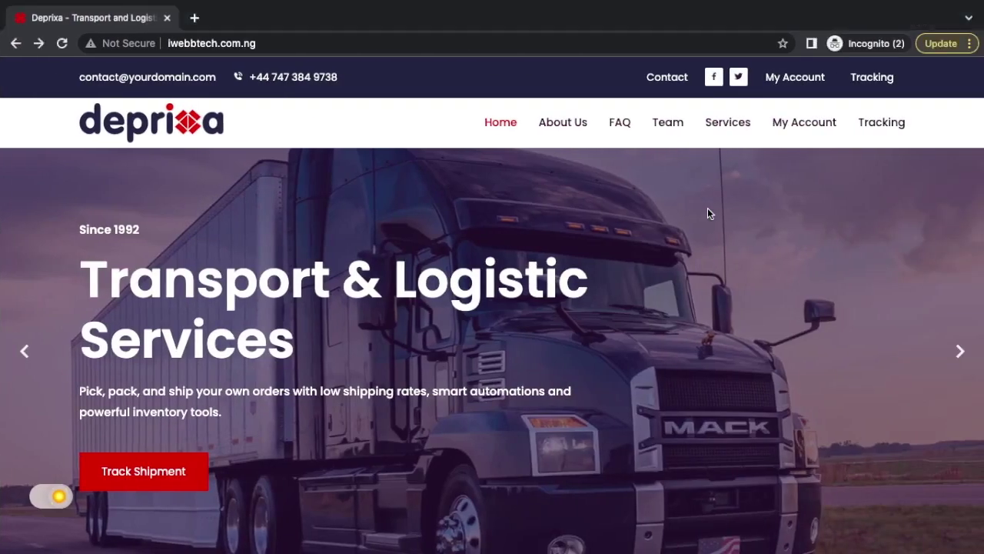
{"action": "left_click", "coordinate": [873, 123]}
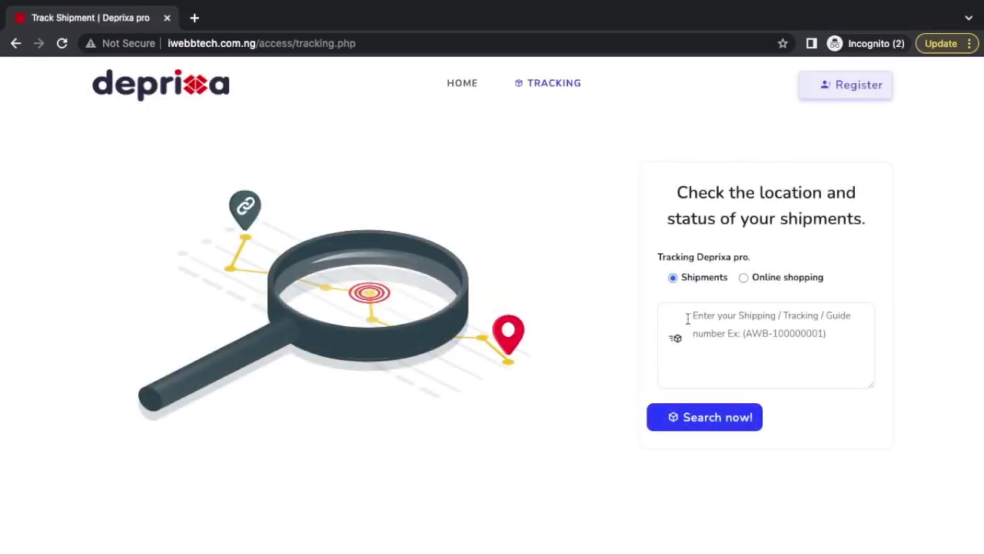
{"action": "left_click", "coordinate": [727, 319]}
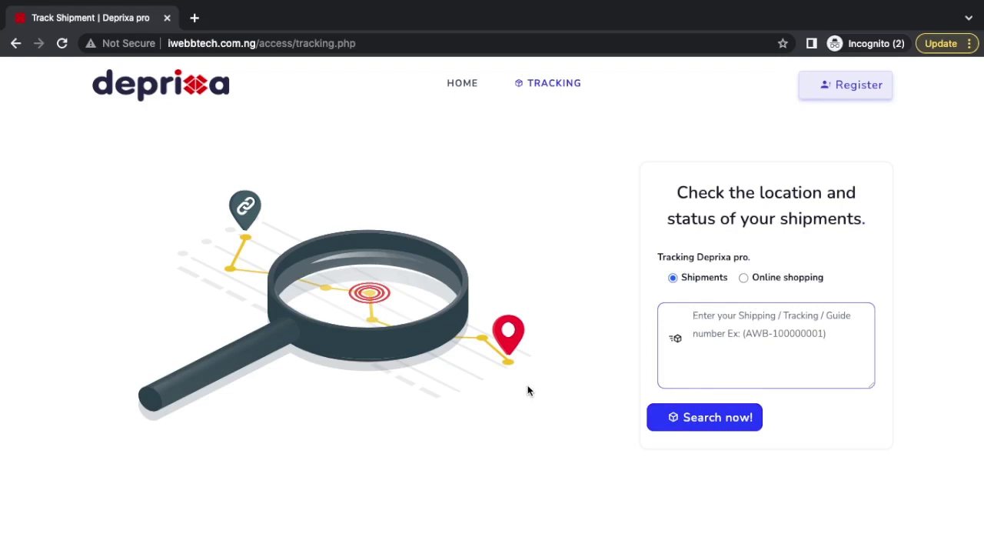
{"action": "key", "text": "ctrl+Left"}
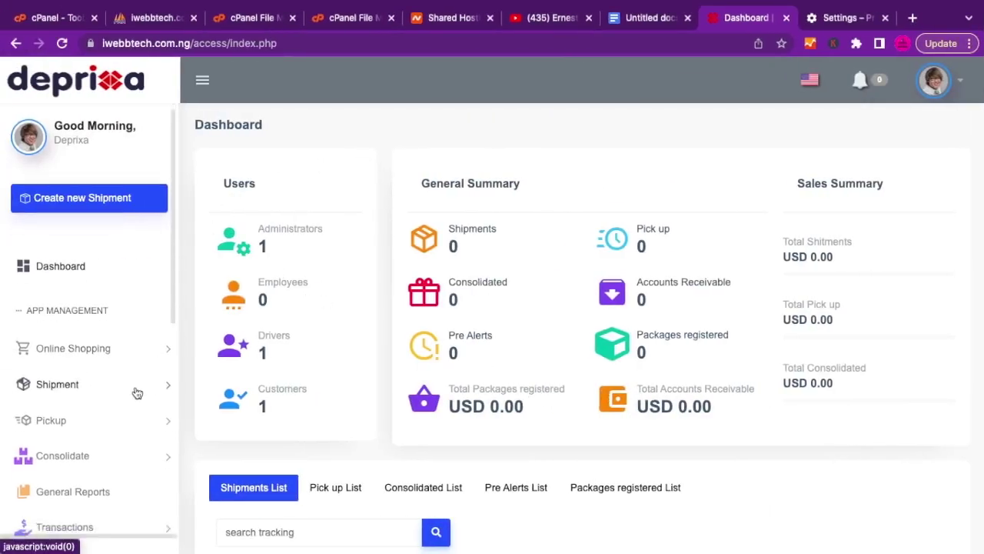
From the admin avatar menu, choose Account Setting to show the User List.
{"action": "scroll", "coordinate": [136, 393], "scroll_direction": "down", "scroll_amount": 3}
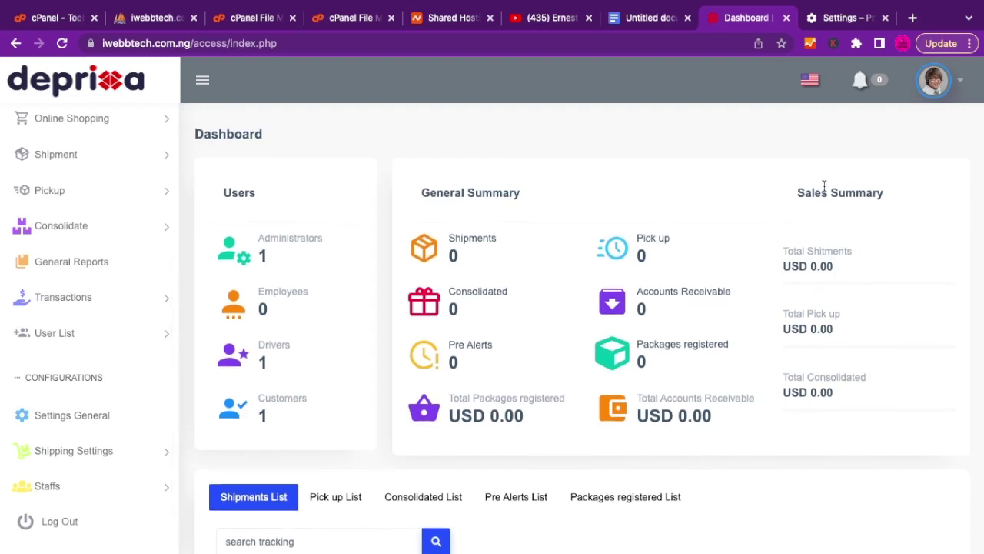
{"action": "left_click", "coordinate": [958, 85]}
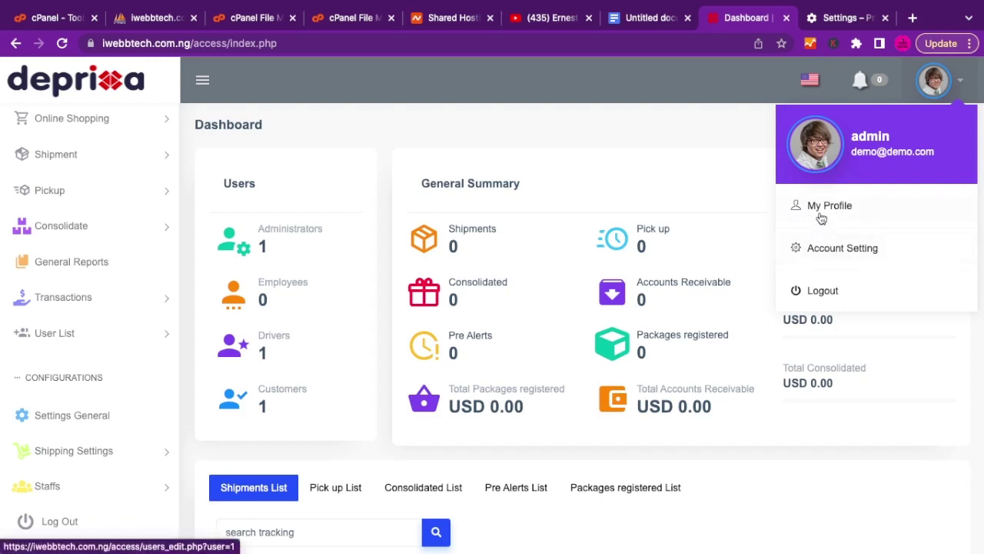
{"action": "left_click", "coordinate": [817, 247]}
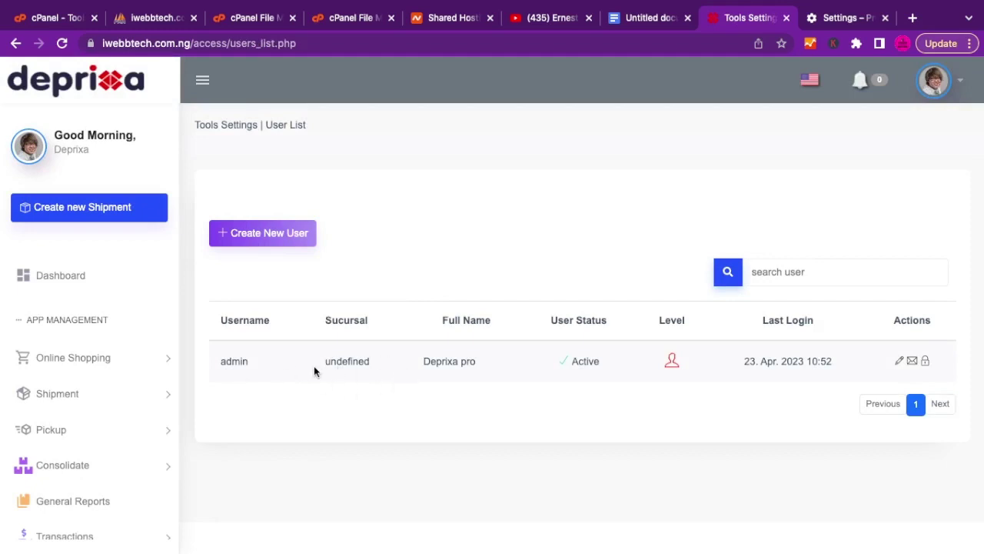
Open the admin user's profile for editing and reopen the avatar menu.
{"action": "left_click", "coordinate": [901, 363]}
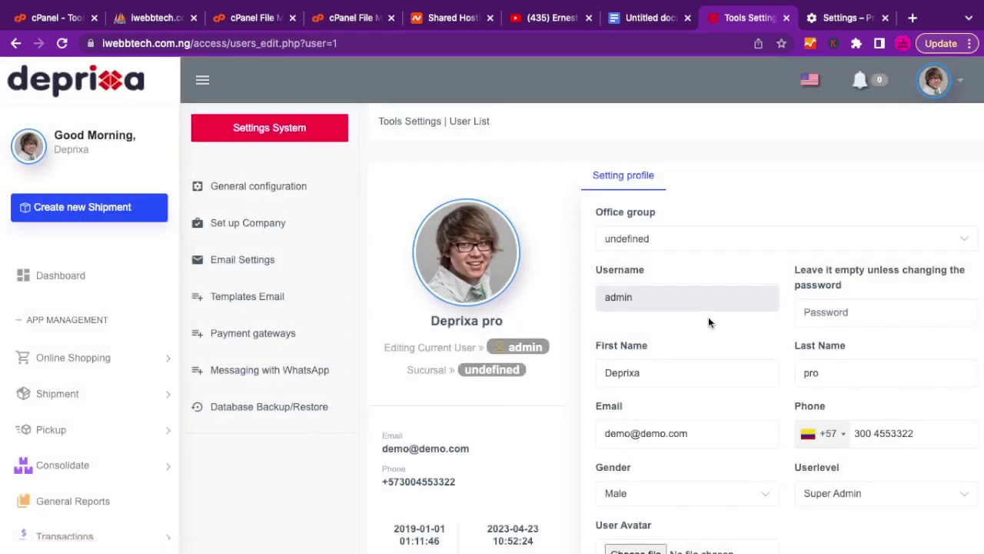
{"action": "left_click", "coordinate": [961, 83]}
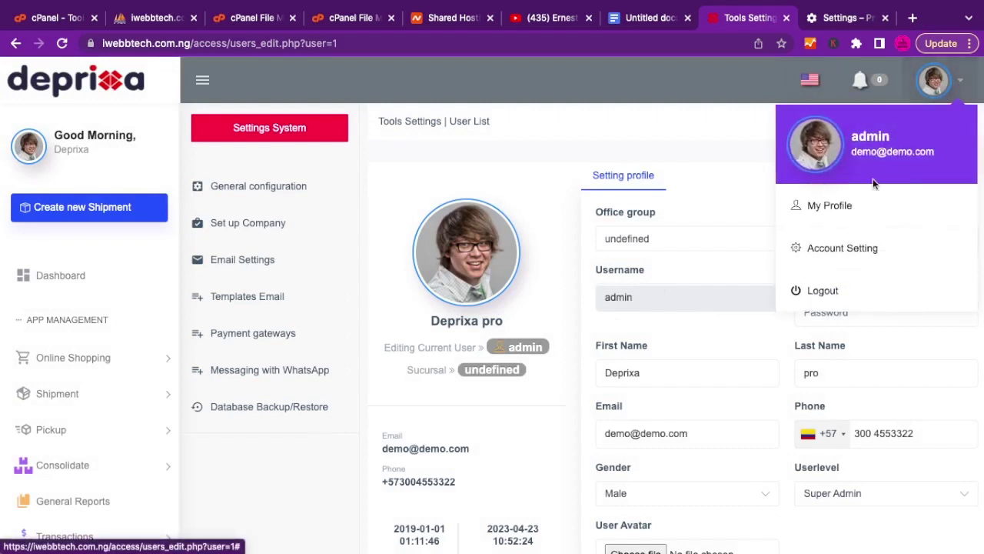
{"action": "left_click", "coordinate": [692, 145]}
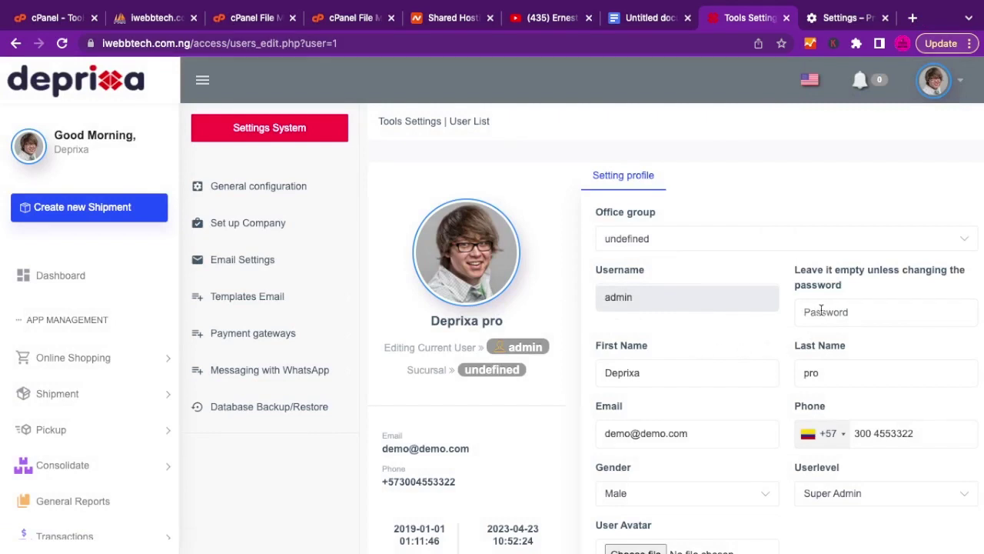
{"action": "double_click", "coordinate": [655, 372]}
{"action": "key", "text": "BackSpace"}
{"action": "double_click", "coordinate": [821, 373]}
{"action": "key", "text": "BackSpace"}
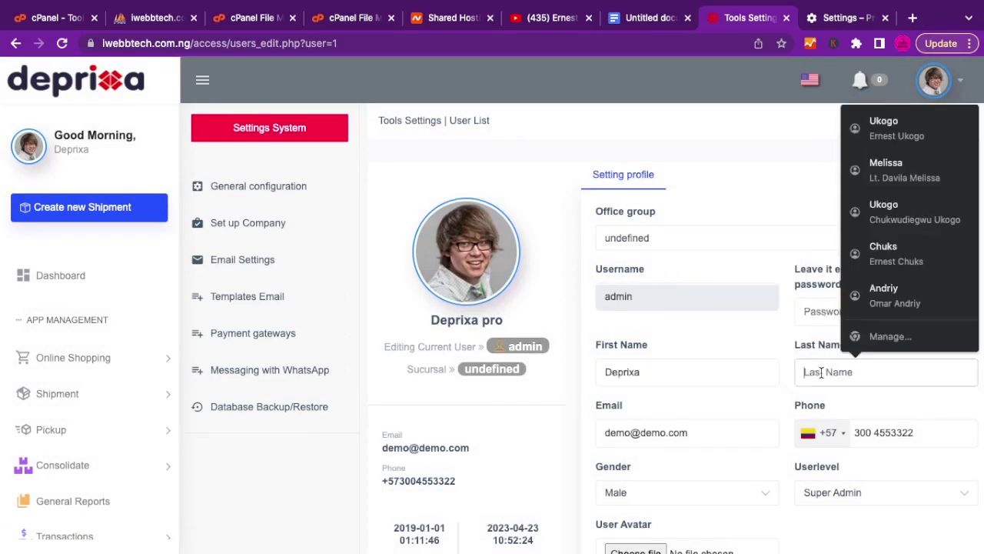
{"action": "left_click", "coordinate": [780, 352]}
{"action": "scroll", "coordinate": [780, 352], "scroll_direction": "down", "scroll_amount": 2}
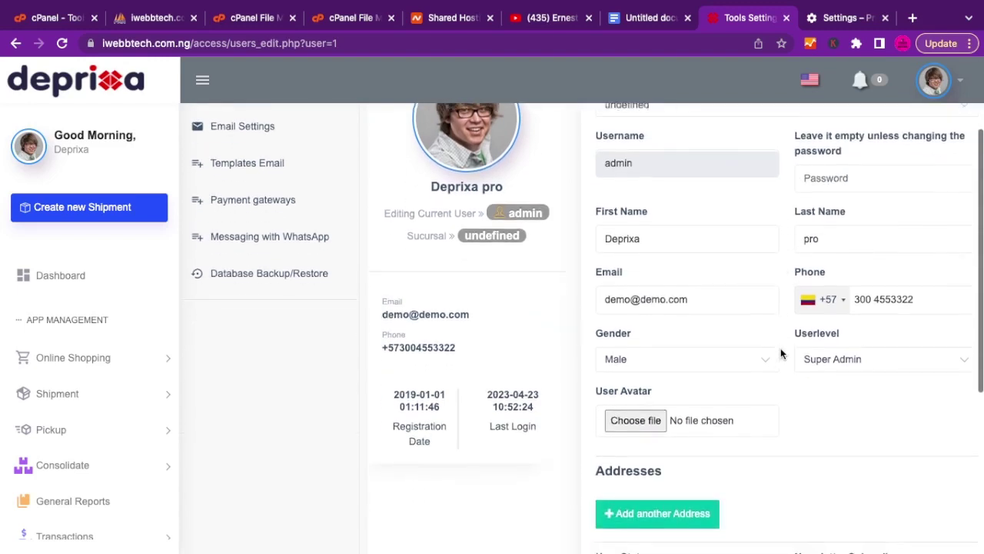
{"action": "double_click", "coordinate": [655, 287]}
{"action": "key", "text": "BackSpace"}
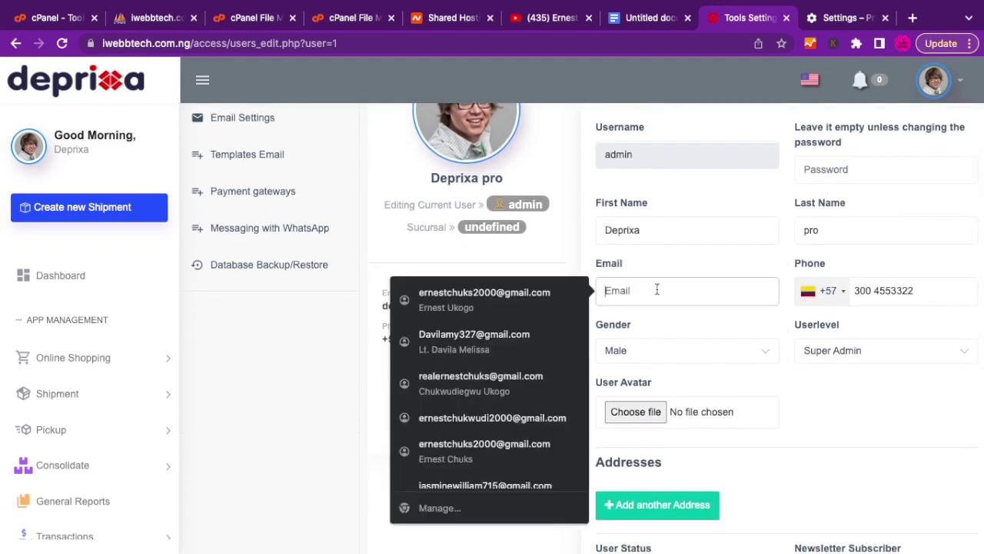
{"action": "left_click", "coordinate": [715, 249]}
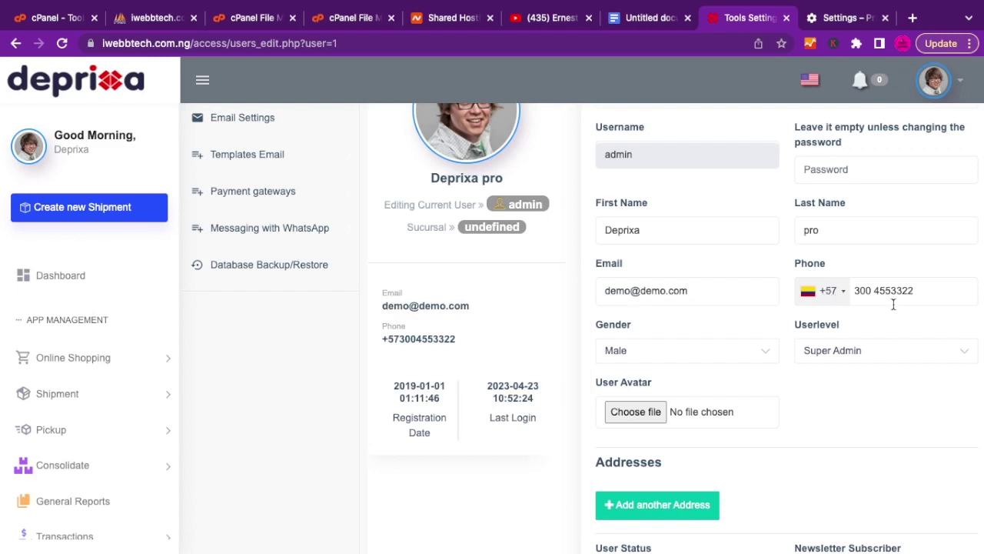
{"action": "left_click", "coordinate": [838, 292]}
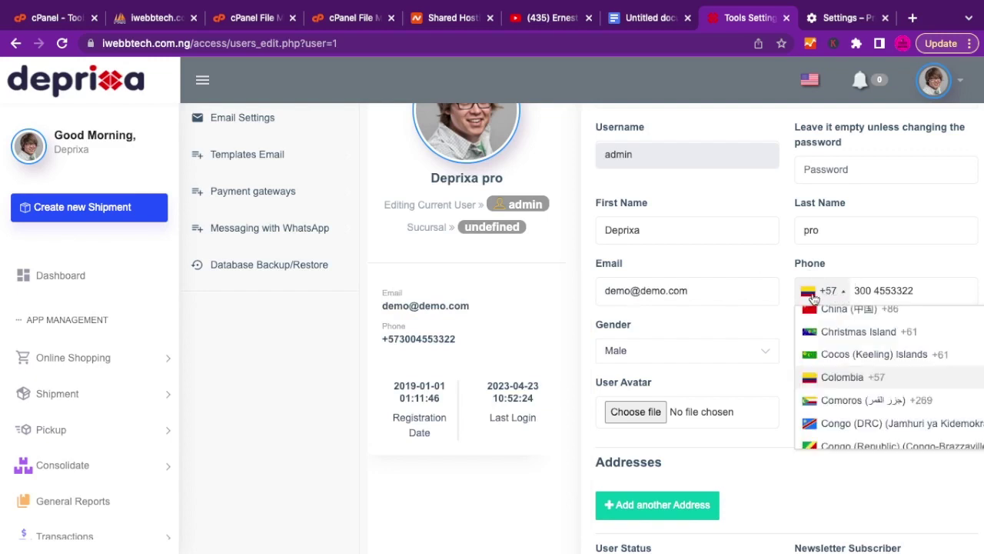
{"action": "scroll", "coordinate": [836, 368], "scroll_direction": "down", "scroll_amount": 1}
{"action": "scroll", "coordinate": [836, 368], "scroll_direction": "up", "scroll_amount": 6}
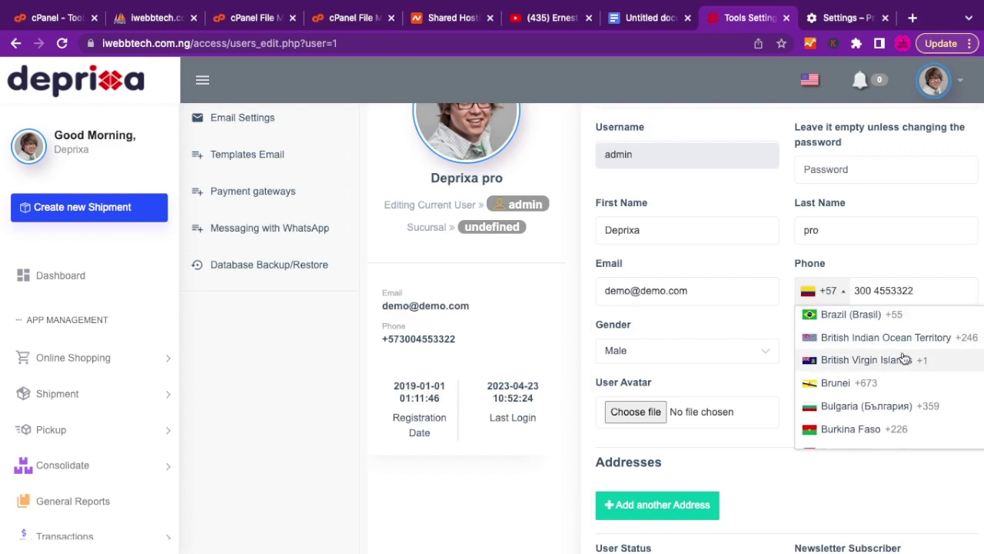
{"action": "scroll", "coordinate": [879, 357], "scroll_direction": "down", "scroll_amount": 1}
{"action": "left_click", "coordinate": [914, 297]}
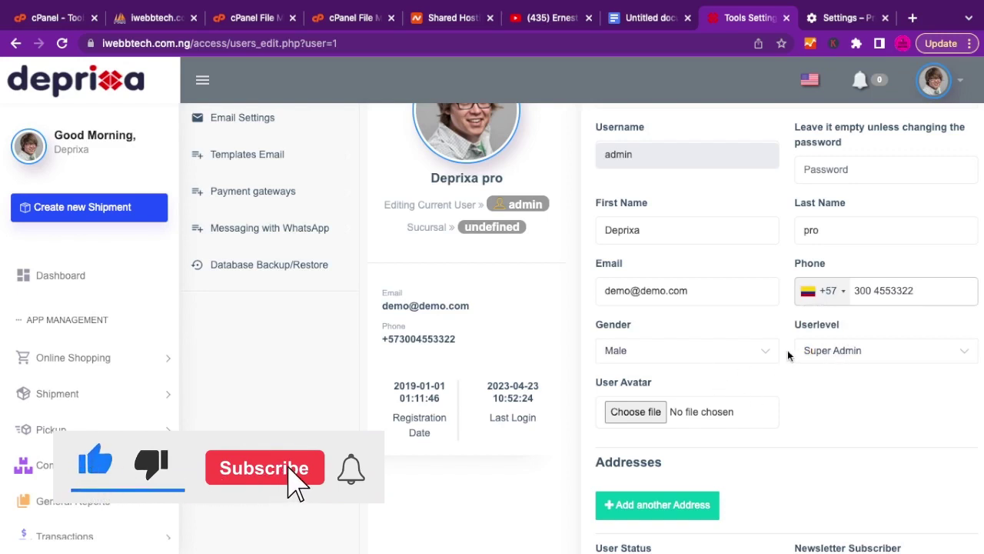
{"action": "left_click", "coordinate": [835, 351]}
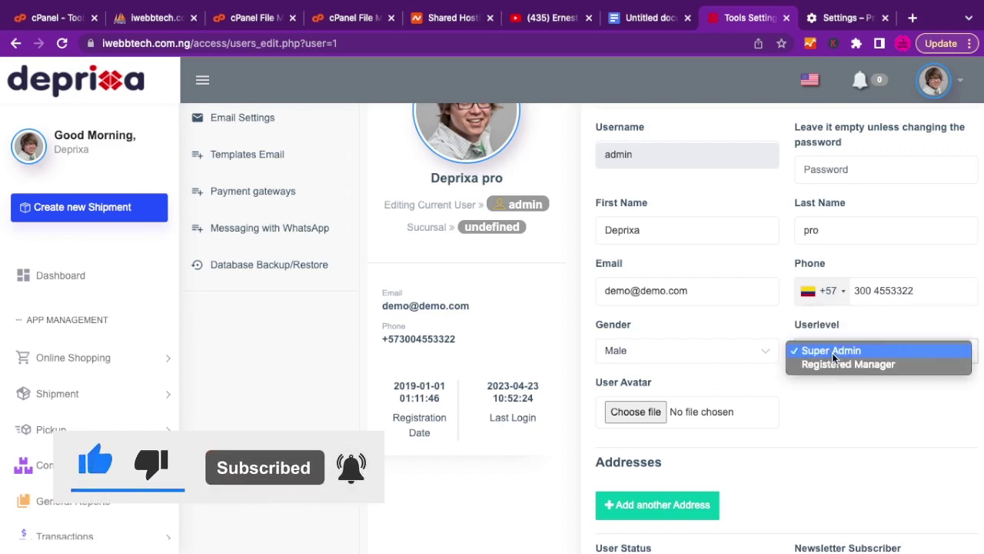
{"action": "left_click", "coordinate": [801, 401]}
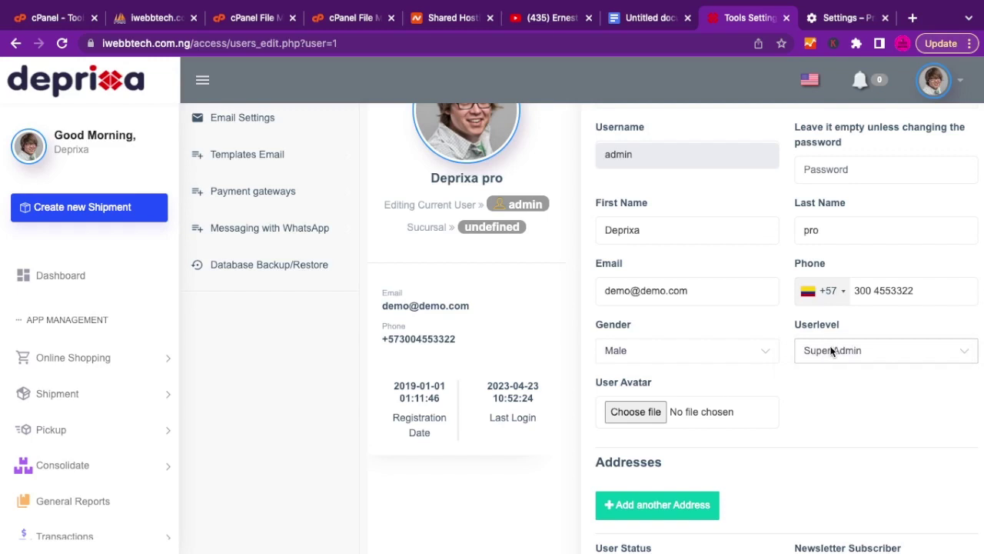
Save the admin profile with its existing details unchanged.
{"action": "scroll", "coordinate": [640, 421], "scroll_direction": "down", "scroll_amount": 1}
{"action": "scroll", "coordinate": [641, 421], "scroll_direction": "up", "scroll_amount": 2}
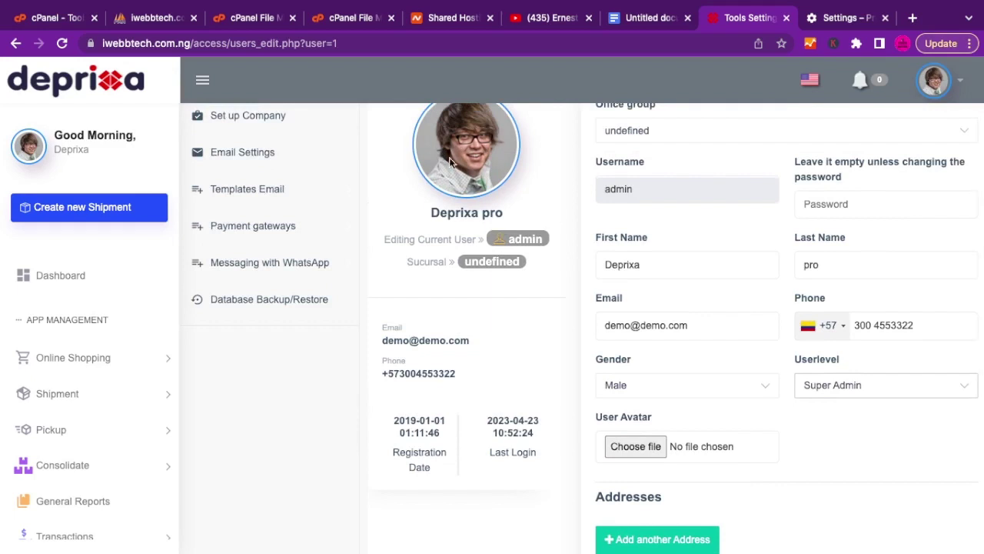
{"action": "scroll", "coordinate": [657, 376], "scroll_direction": "down", "scroll_amount": 2}
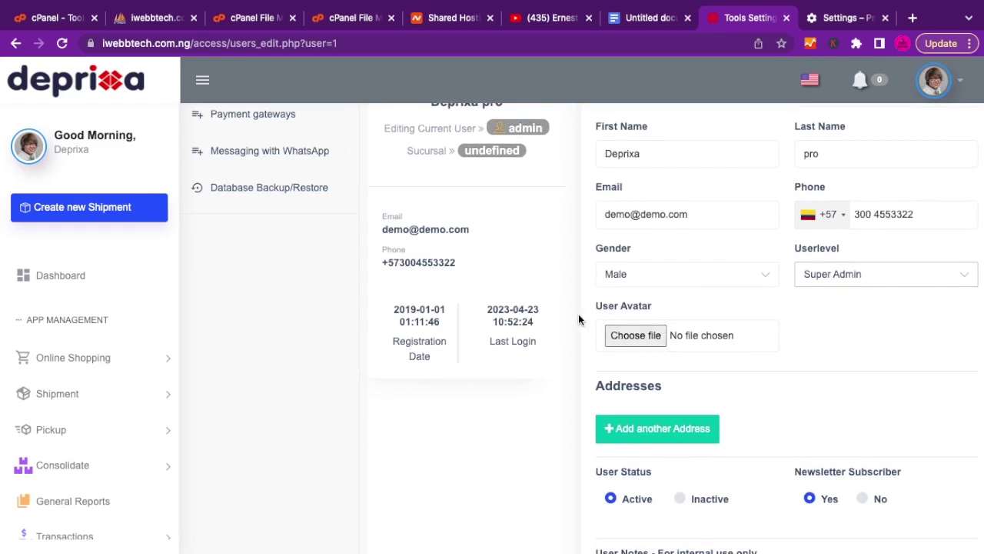
{"action": "scroll", "coordinate": [513, 250], "scroll_direction": "up", "scroll_amount": 3}
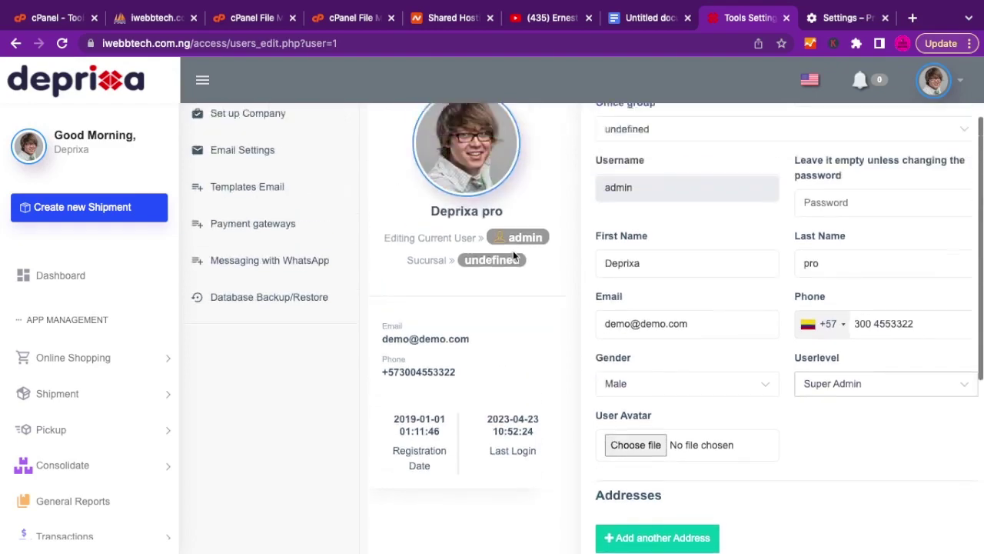
{"action": "scroll", "coordinate": [513, 251], "scroll_direction": "down", "scroll_amount": 2}
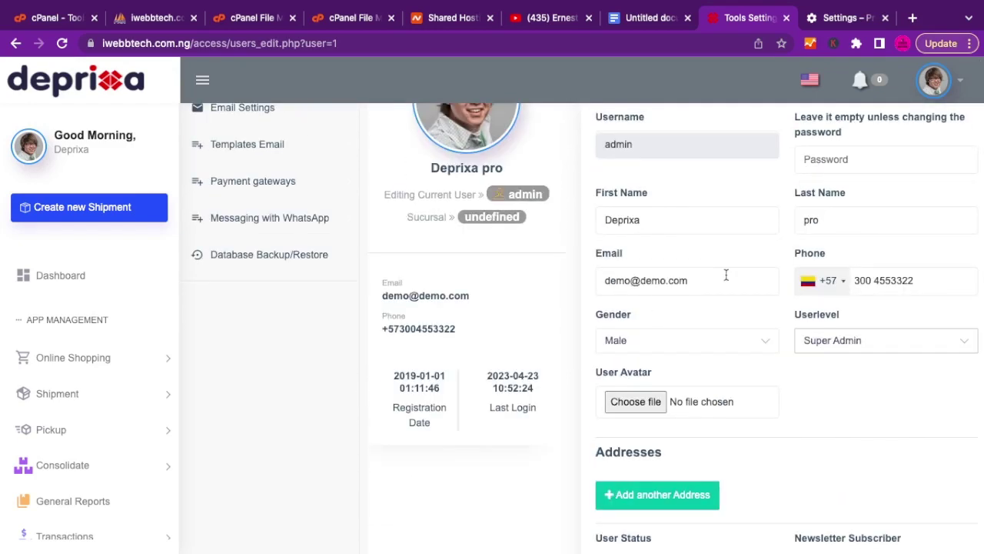
{"action": "scroll", "coordinate": [686, 360], "scroll_direction": "down", "scroll_amount": 3}
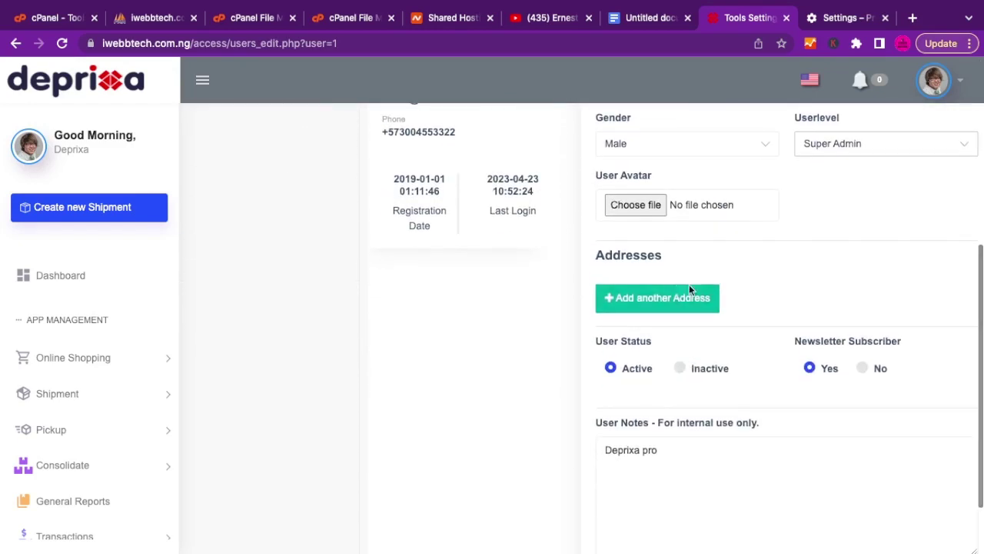
{"action": "scroll", "coordinate": [789, 316], "scroll_direction": "down", "scroll_amount": 1}
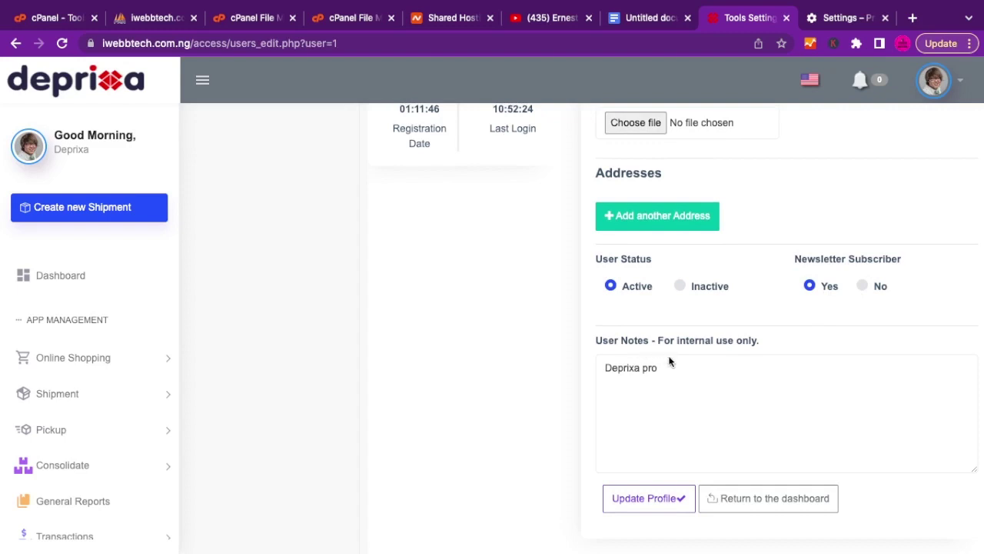
{"action": "left_click", "coordinate": [629, 498]}
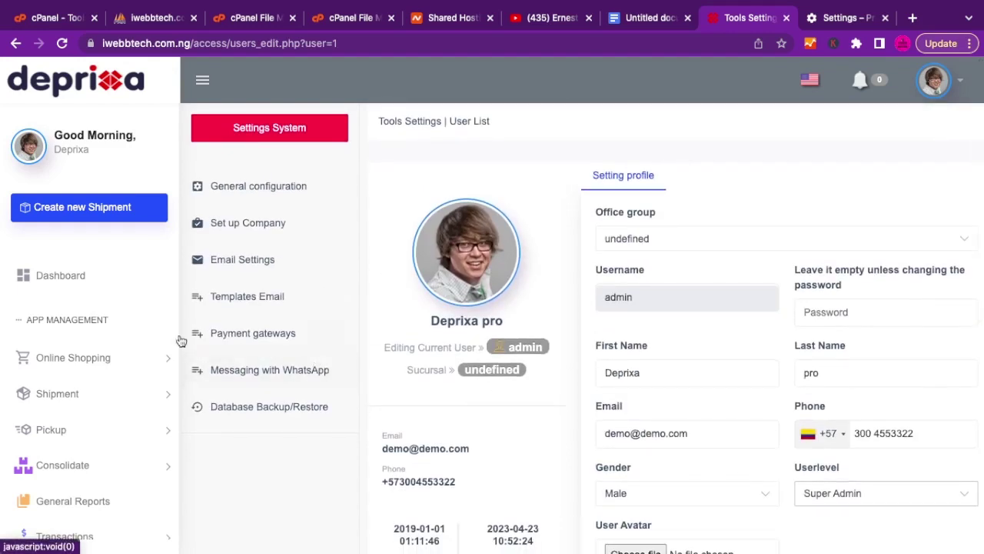
Go to the General system settings page from the sidebar.
{"action": "scroll", "coordinate": [70, 300], "scroll_direction": "down", "scroll_amount": 2}
{"action": "scroll", "coordinate": [73, 307], "scroll_direction": "down", "scroll_amount": 5}
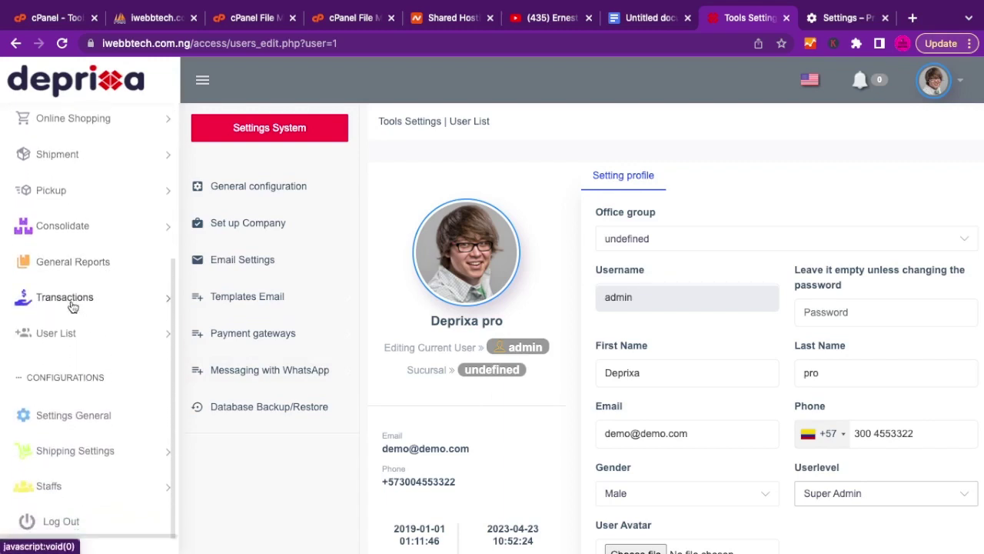
{"action": "left_click", "coordinate": [56, 419]}
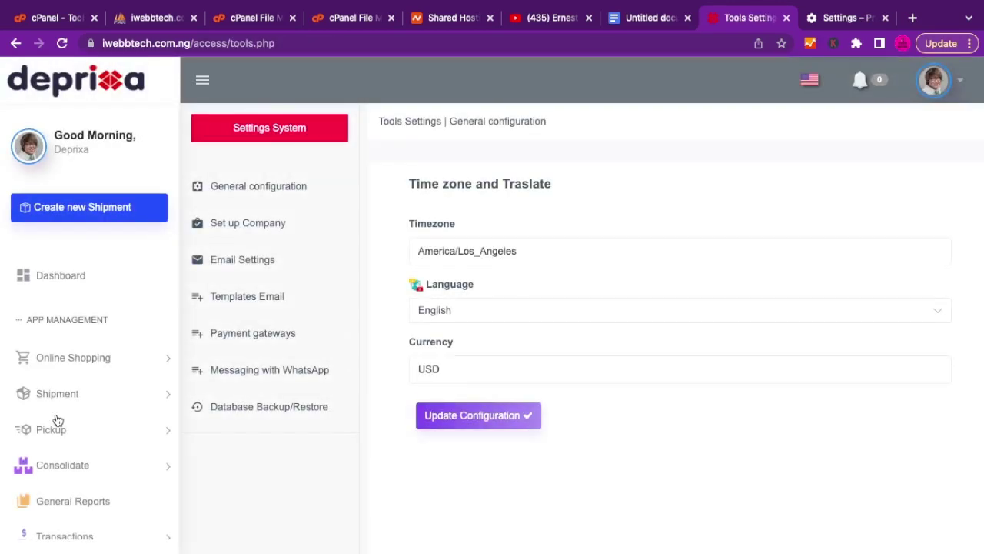
Review the timezone and language options, keeping America/Los_Angeles and English.
{"action": "left_click", "coordinate": [501, 251]}
{"action": "left_click", "coordinate": [536, 221]}
{"action": "left_click", "coordinate": [461, 316]}
{"action": "left_click", "coordinate": [551, 216]}
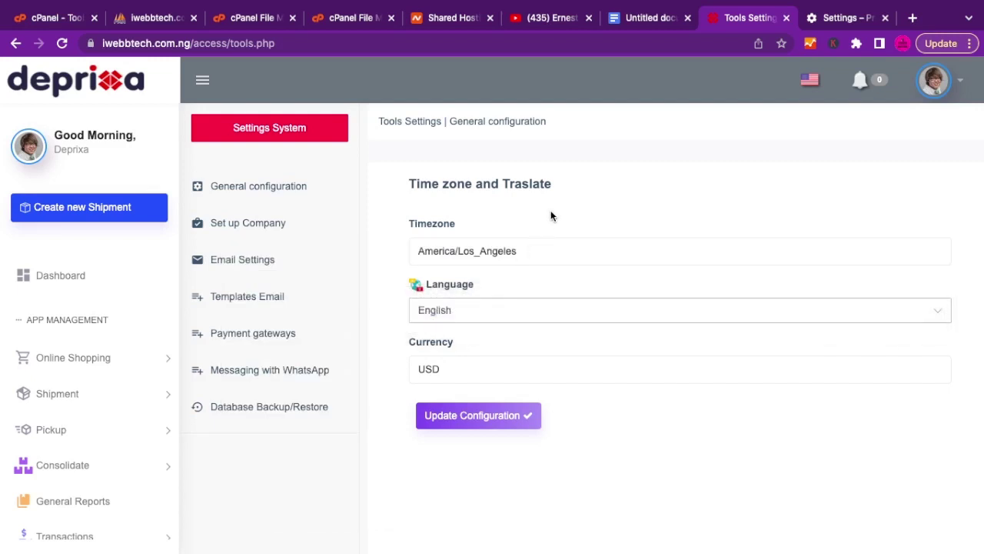
{"action": "left_click", "coordinate": [454, 309]}
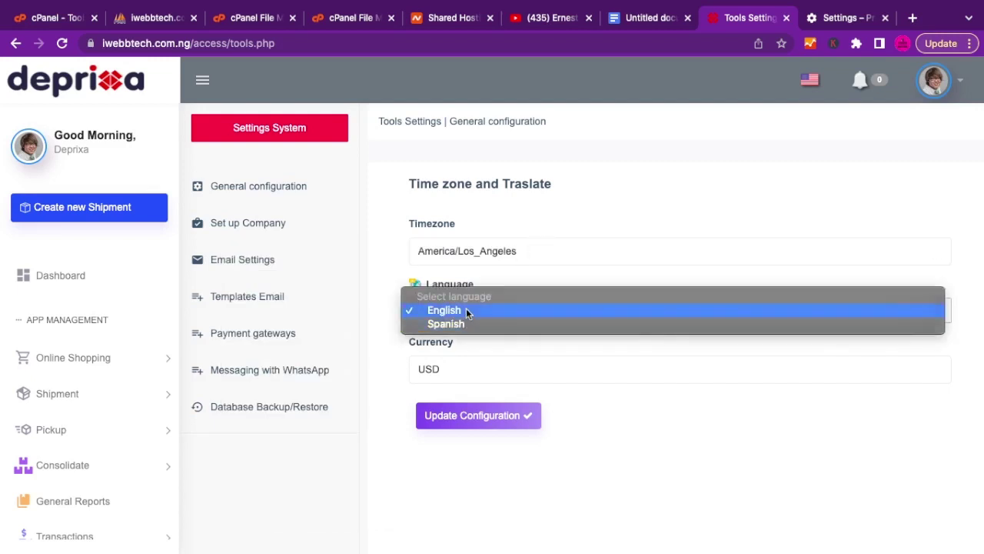
{"action": "left_click", "coordinate": [489, 271]}
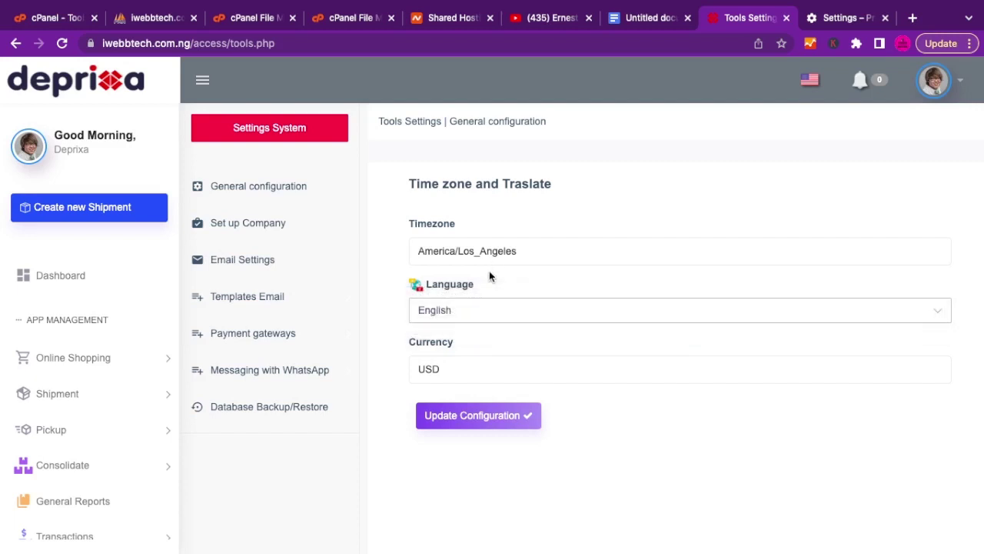
Review the currency list, keep USD, and move on to company setup.
{"action": "left_click", "coordinate": [464, 368]}
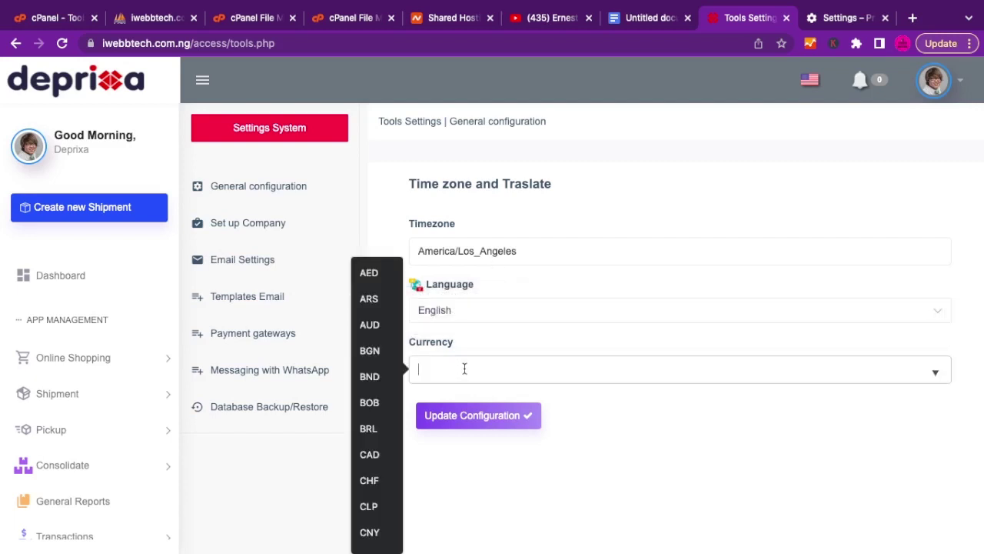
{"action": "scroll", "coordinate": [366, 446], "scroll_direction": "down", "scroll_amount": 3}
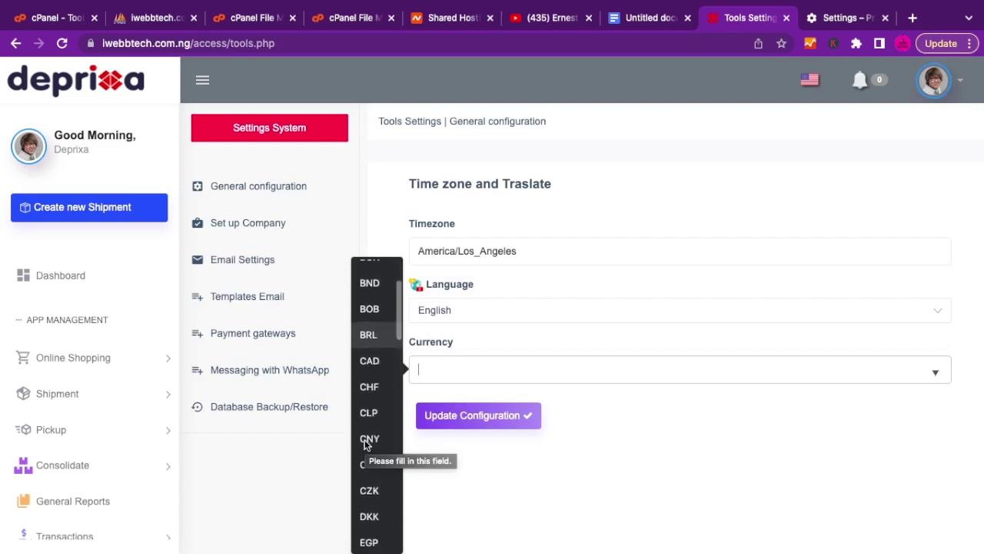
{"action": "scroll", "coordinate": [367, 446], "scroll_direction": "up", "scroll_amount": 3}
{"action": "scroll", "coordinate": [366, 446], "scroll_direction": "down", "scroll_amount": 5}
{"action": "scroll", "coordinate": [366, 446], "scroll_direction": "down", "scroll_amount": 10}
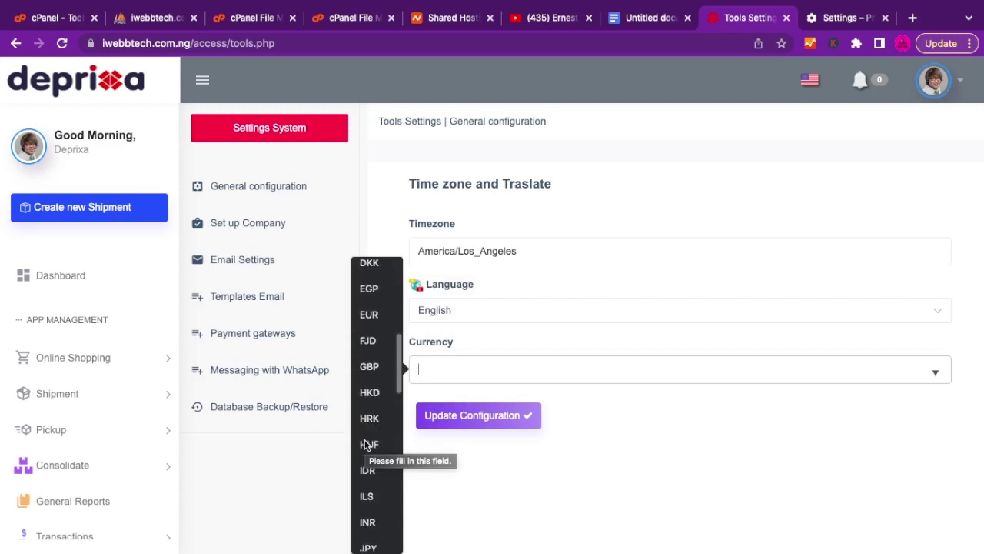
{"action": "scroll", "coordinate": [366, 446], "scroll_direction": "down", "scroll_amount": 3}
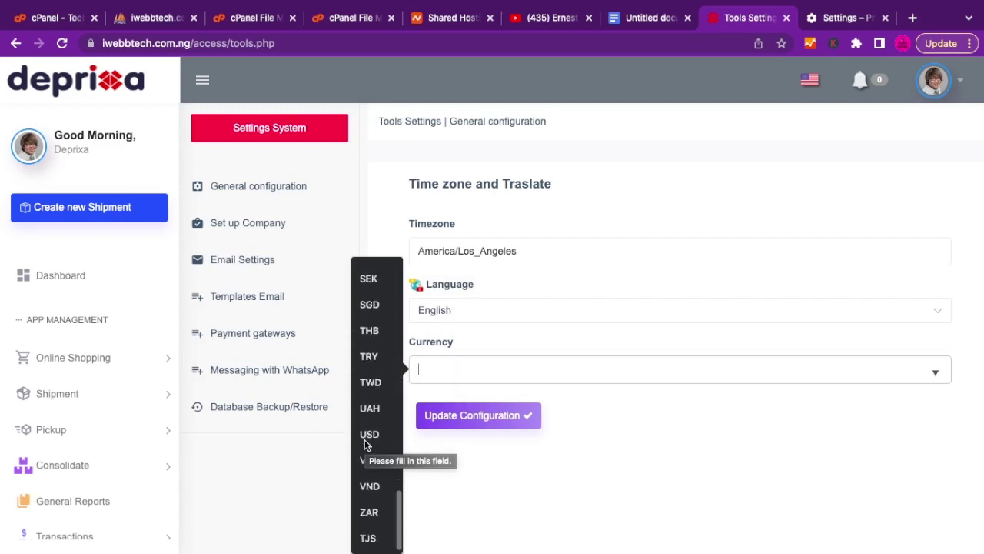
{"action": "scroll", "coordinate": [366, 446], "scroll_direction": "up", "scroll_amount": 10}
{"action": "scroll", "coordinate": [366, 444], "scroll_direction": "up", "scroll_amount": 5}
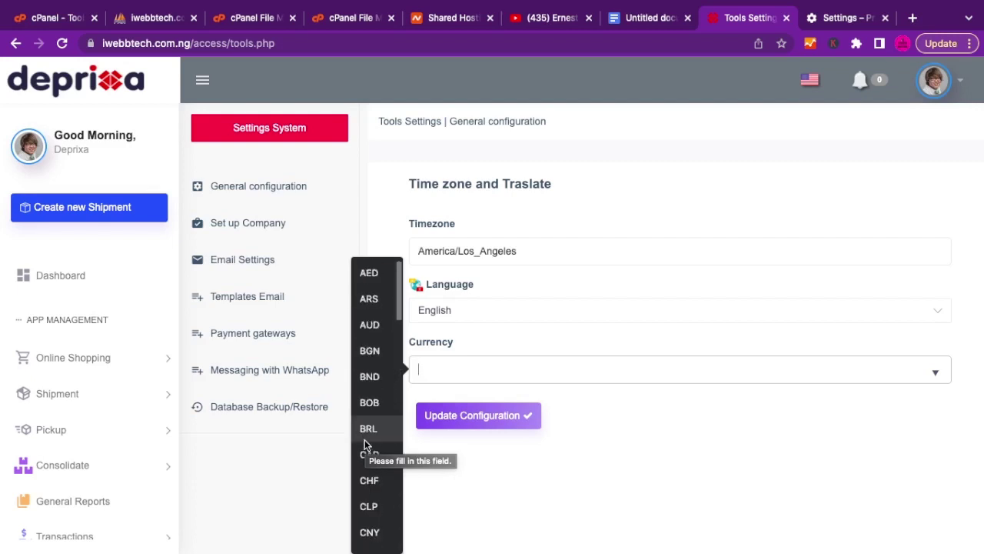
{"action": "left_click", "coordinate": [620, 481]}
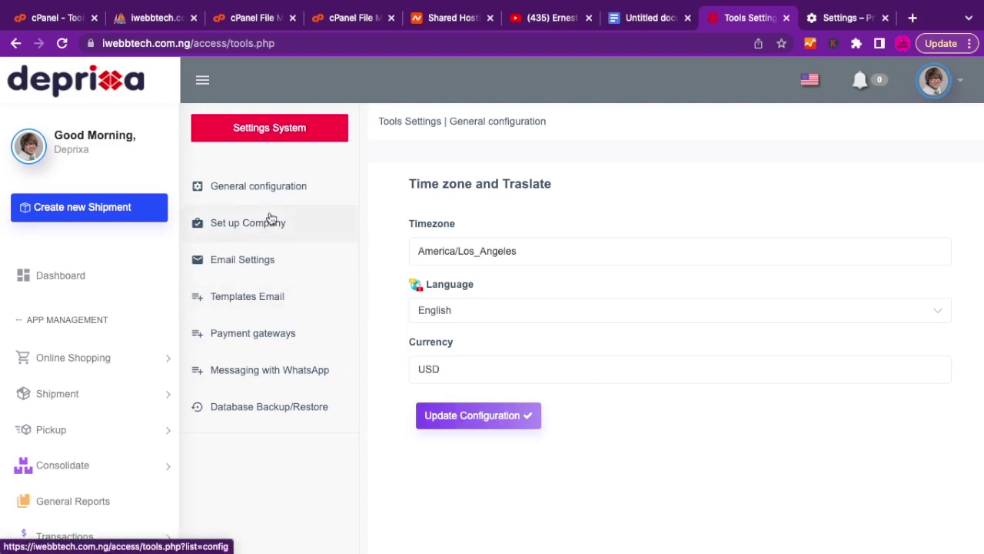
{"action": "left_click", "coordinate": [248, 227]}
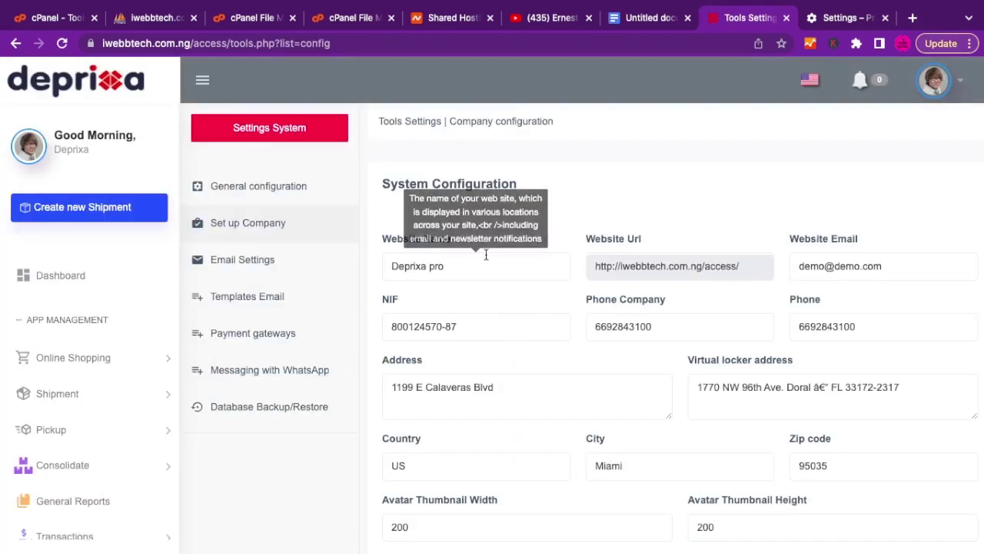
Inspect Website Name 'Deprixa pro' and Country 'US' unchanged, scrolling down to Update Configuration.
{"action": "left_click", "coordinate": [444, 266]}
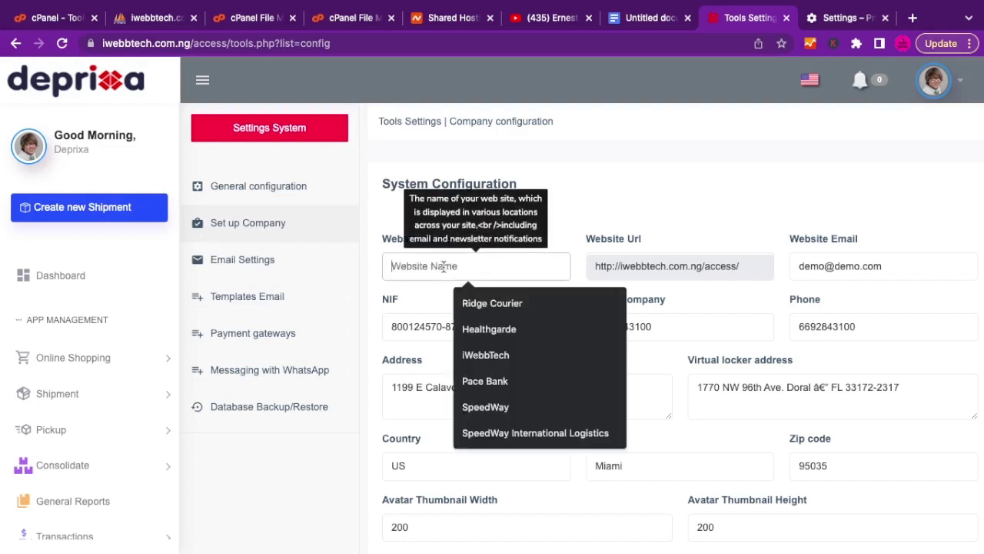
{"action": "left_click", "coordinate": [610, 223]}
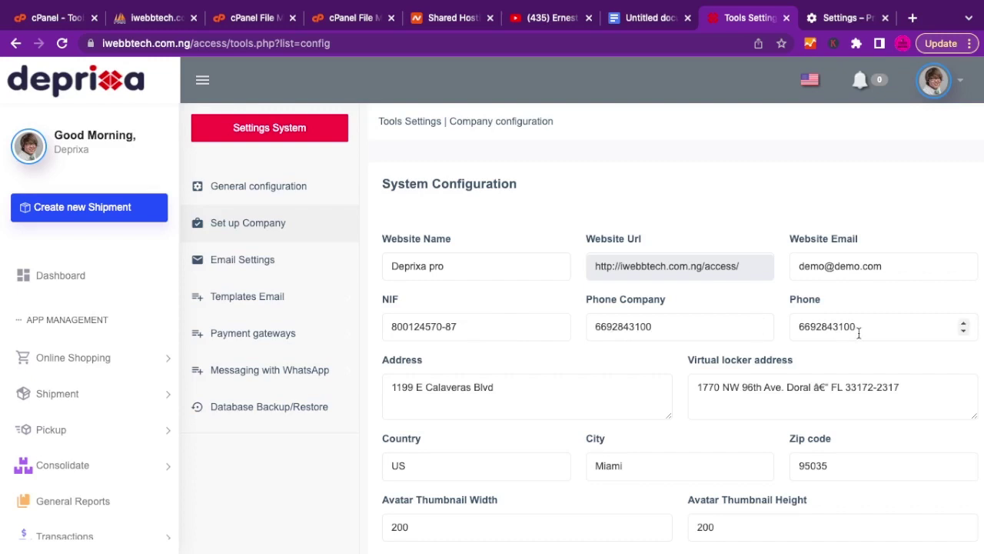
{"action": "scroll", "coordinate": [478, 410], "scroll_direction": "down", "scroll_amount": 1}
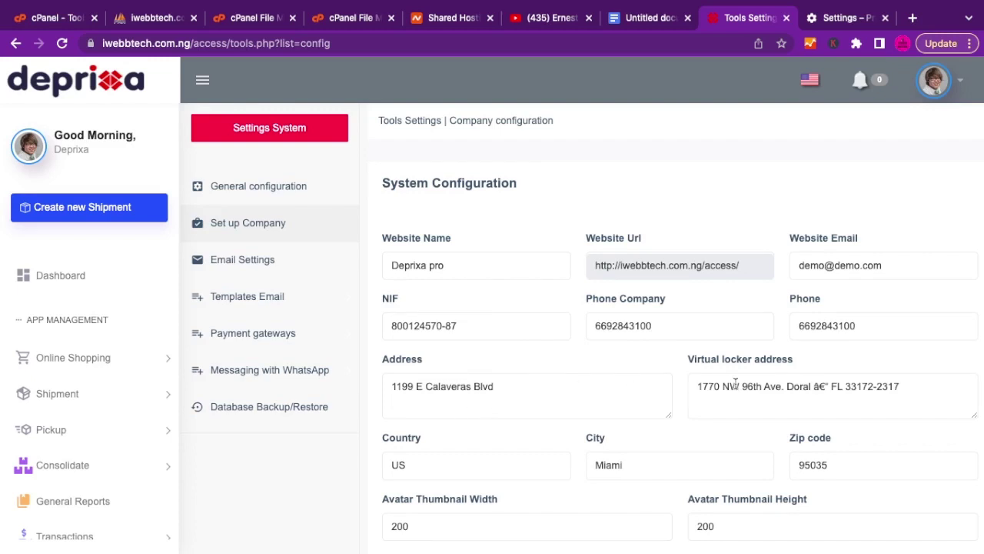
{"action": "scroll", "coordinate": [735, 384], "scroll_direction": "down", "scroll_amount": 1}
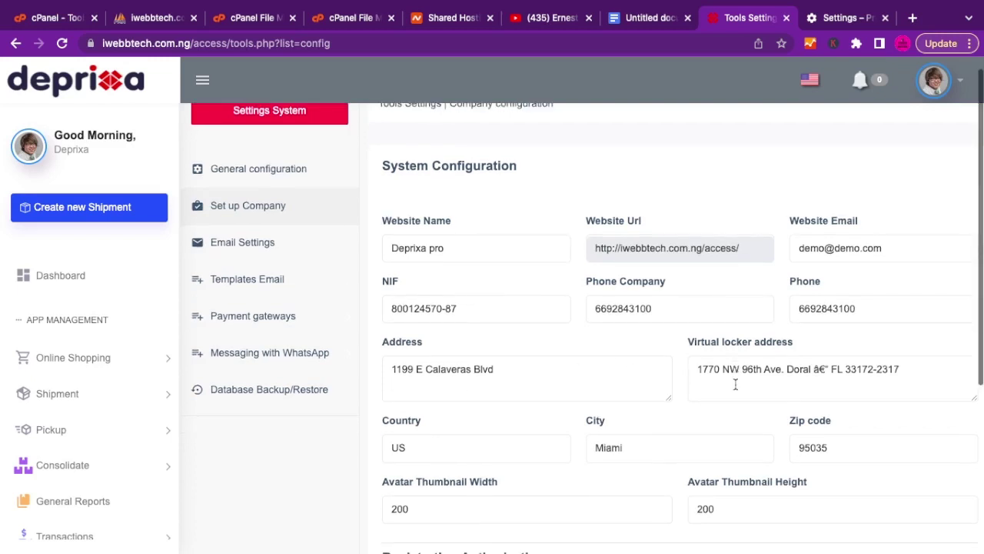
{"action": "scroll", "coordinate": [736, 384], "scroll_direction": "down", "scroll_amount": 1}
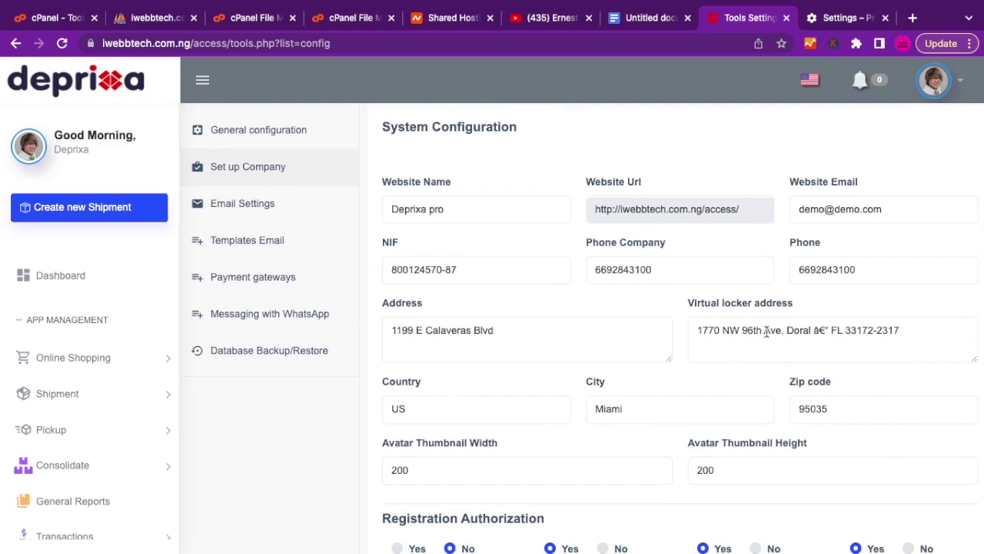
{"action": "scroll", "coordinate": [622, 373], "scroll_direction": "down", "scroll_amount": 3}
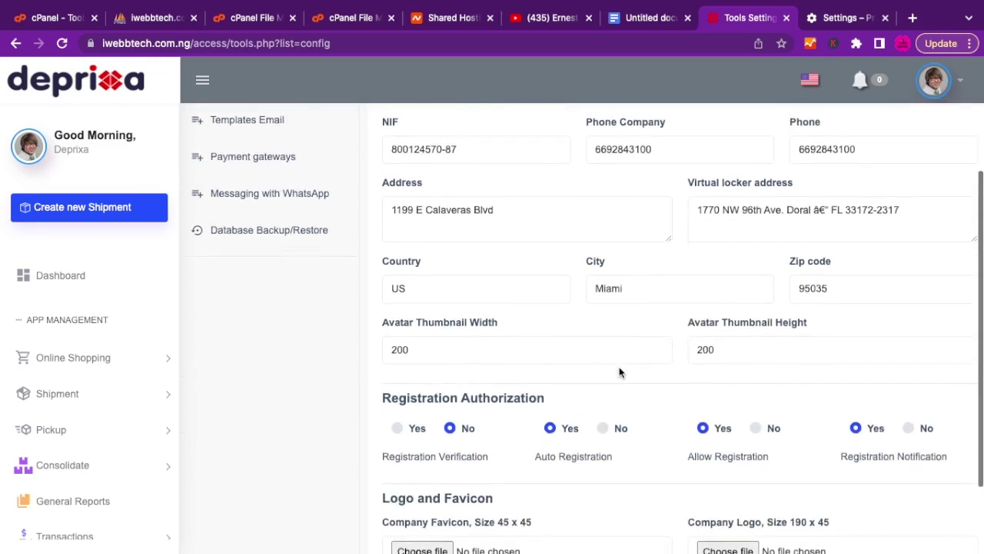
{"action": "left_click", "coordinate": [467, 296]}
{"action": "left_click", "coordinate": [518, 260]}
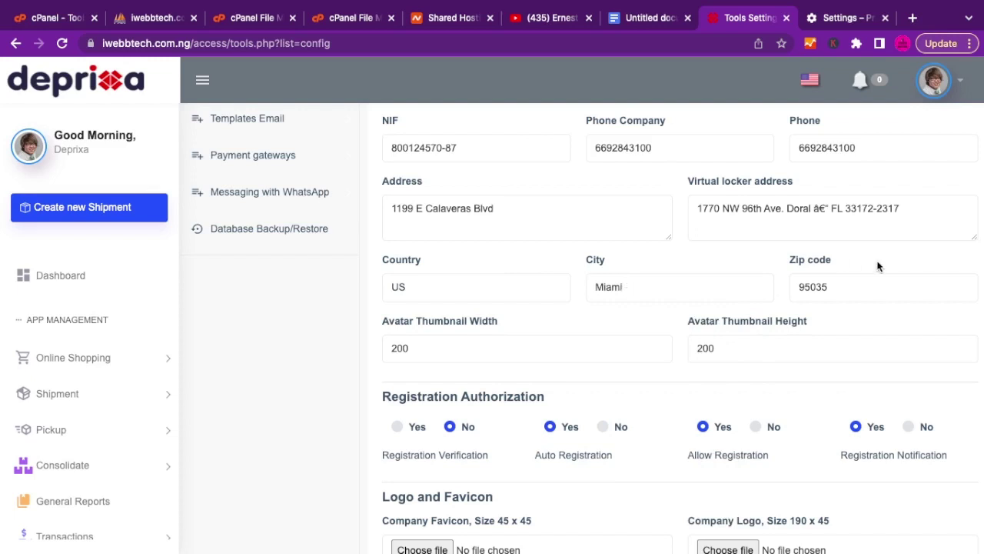
{"action": "scroll", "coordinate": [411, 351], "scroll_direction": "down", "scroll_amount": 2}
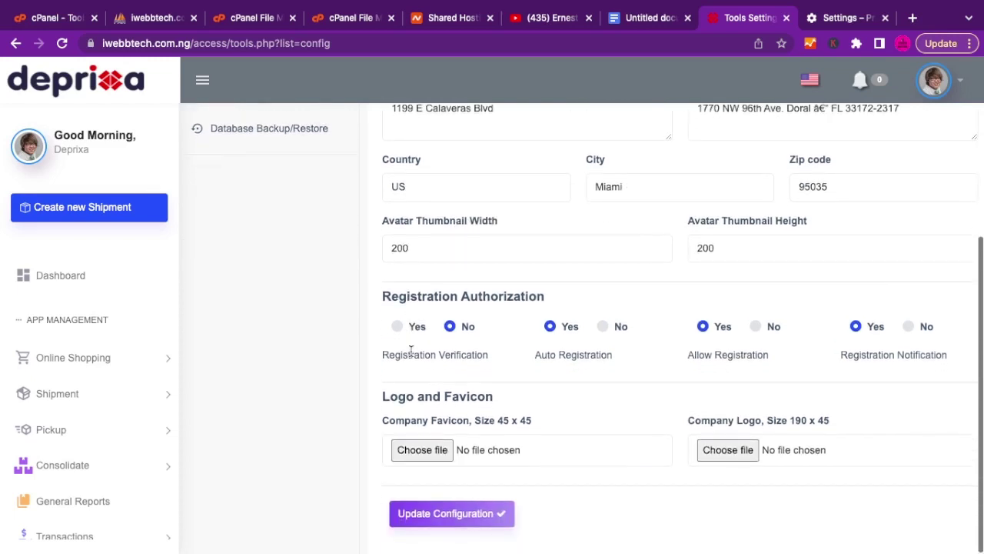
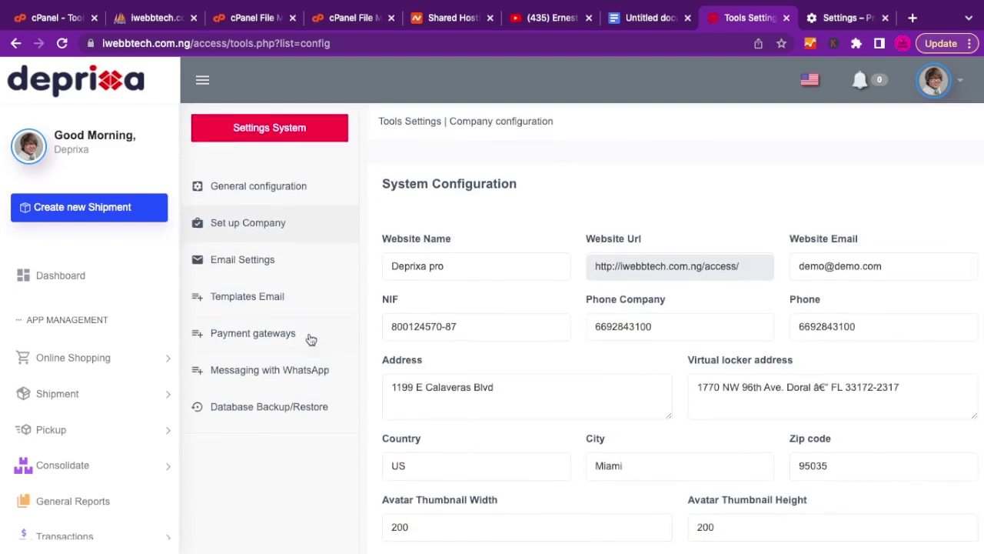
In Email Settings, change the Type from Sendmail to SMTP Mailer and scroll to the SMTP fields.
{"action": "left_click", "coordinate": [269, 261]}
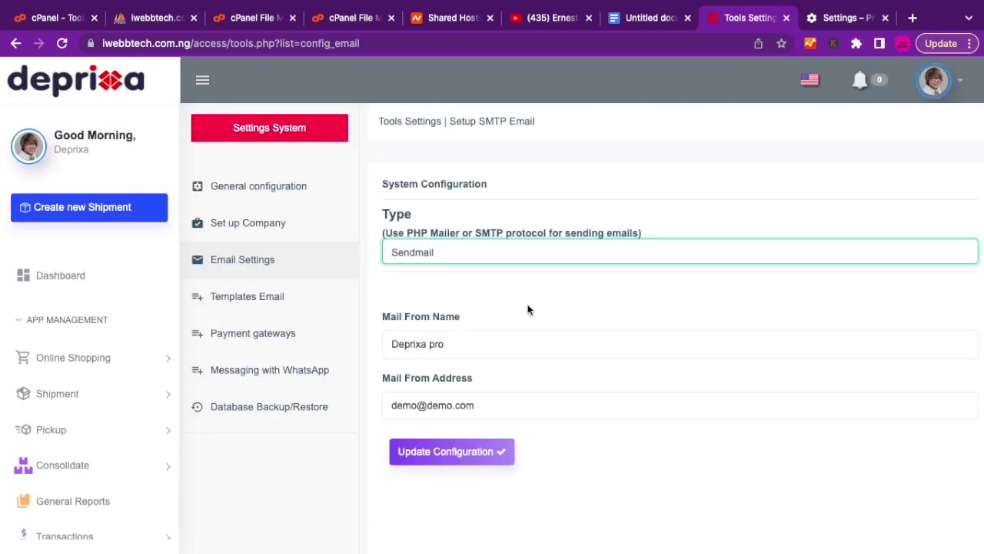
{"action": "left_click", "coordinate": [485, 253]}
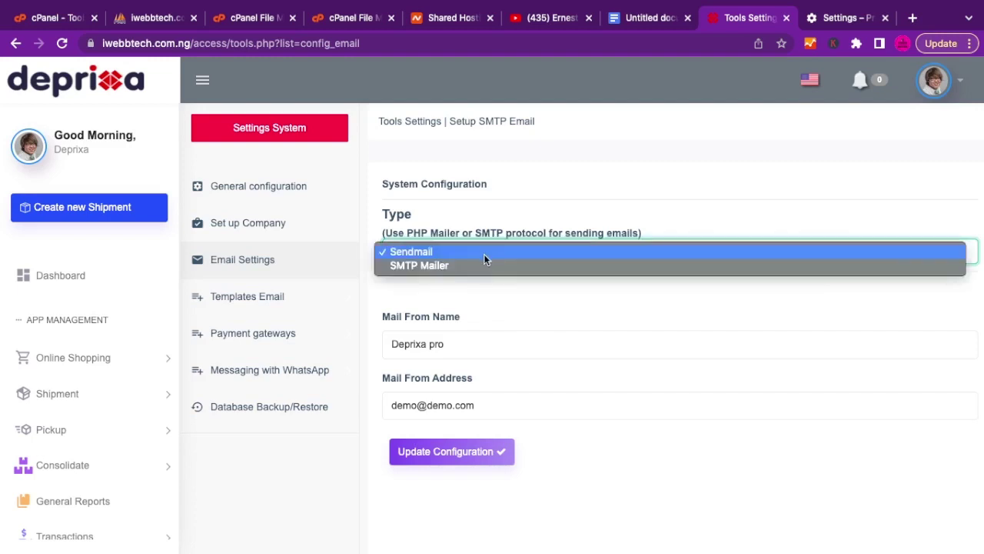
{"action": "left_click", "coordinate": [443, 267]}
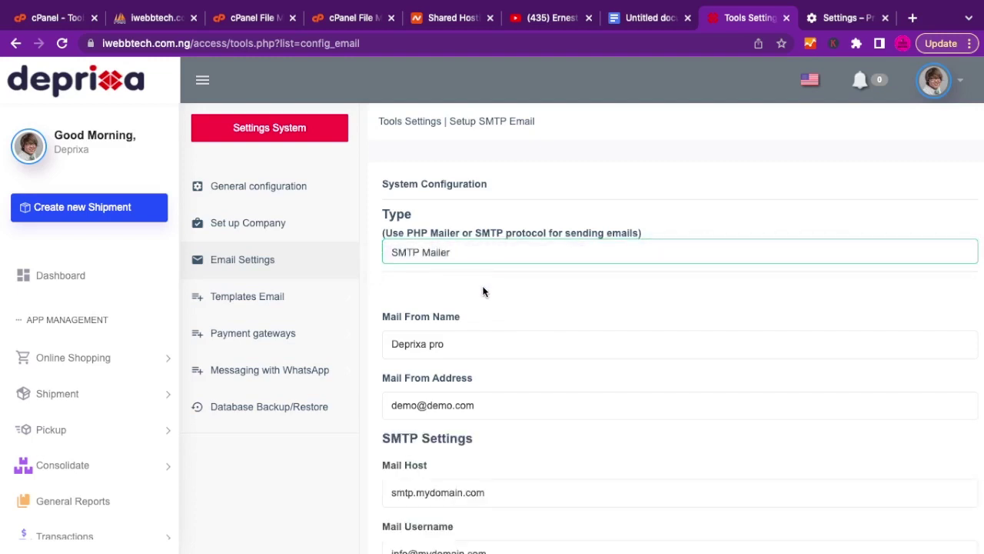
{"action": "scroll", "coordinate": [484, 291], "scroll_direction": "down", "scroll_amount": 2}
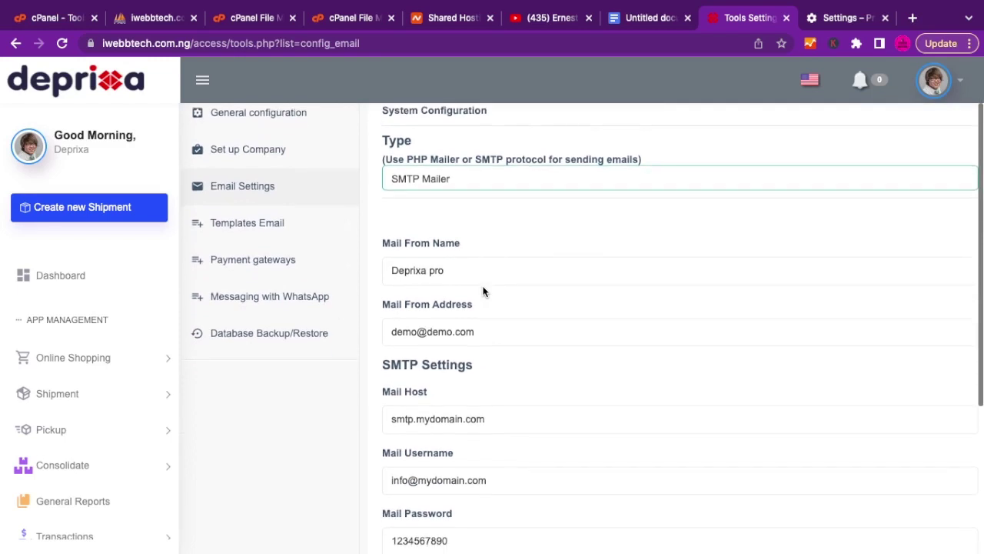
{"action": "left_click", "coordinate": [453, 278]}
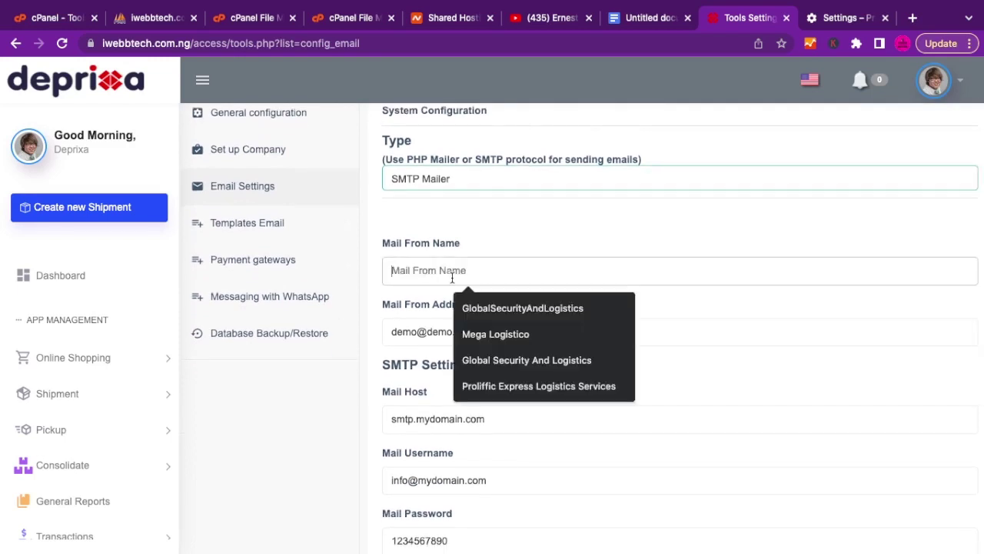
{"action": "left_click", "coordinate": [410, 322]}
{"action": "scroll", "coordinate": [479, 340], "scroll_direction": "down", "scroll_amount": 4}
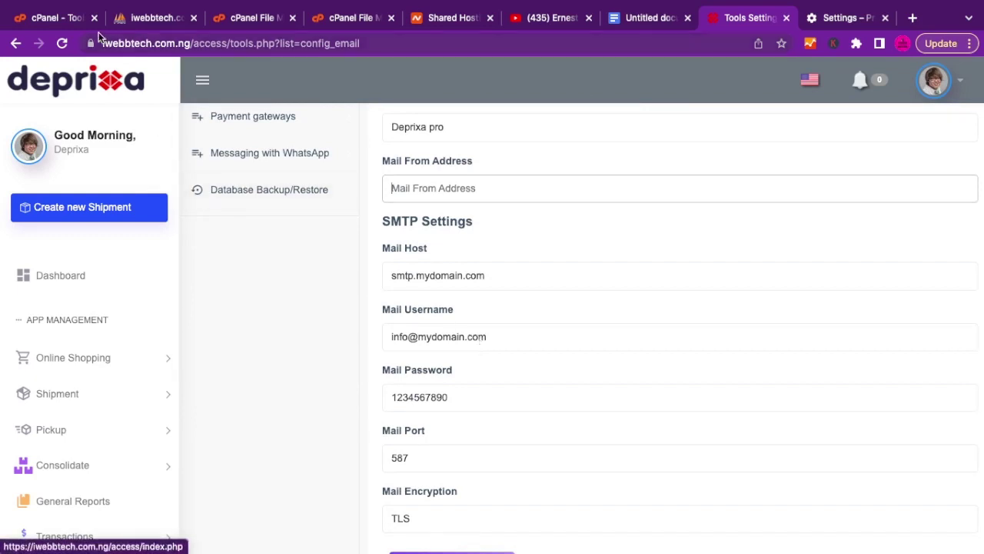
Go back to the cPanel dashboard and open Email Accounts.
{"action": "left_click", "coordinate": [60, 20]}
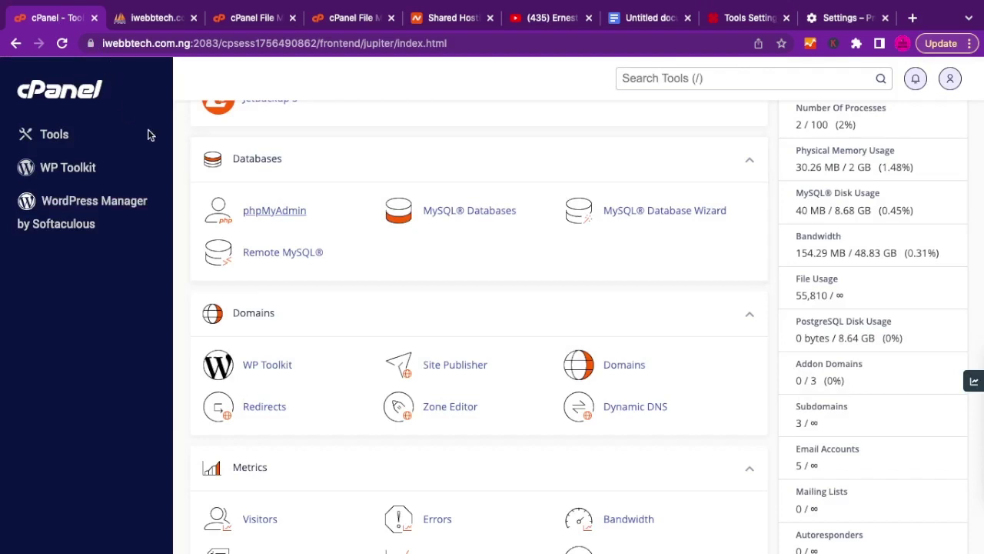
{"action": "scroll", "coordinate": [376, 197], "scroll_direction": "up", "scroll_amount": 3}
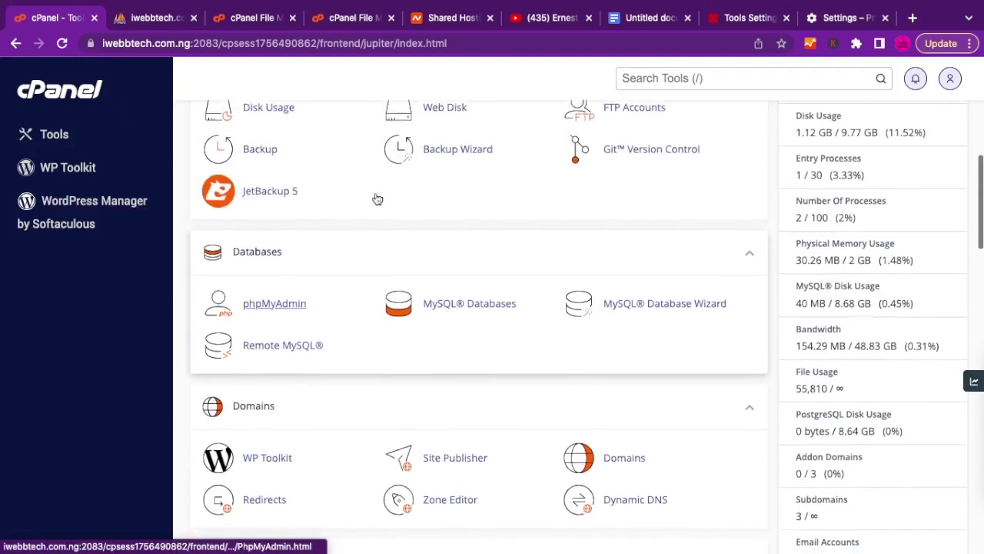
{"action": "scroll", "coordinate": [376, 198], "scroll_direction": "up", "scroll_amount": 3}
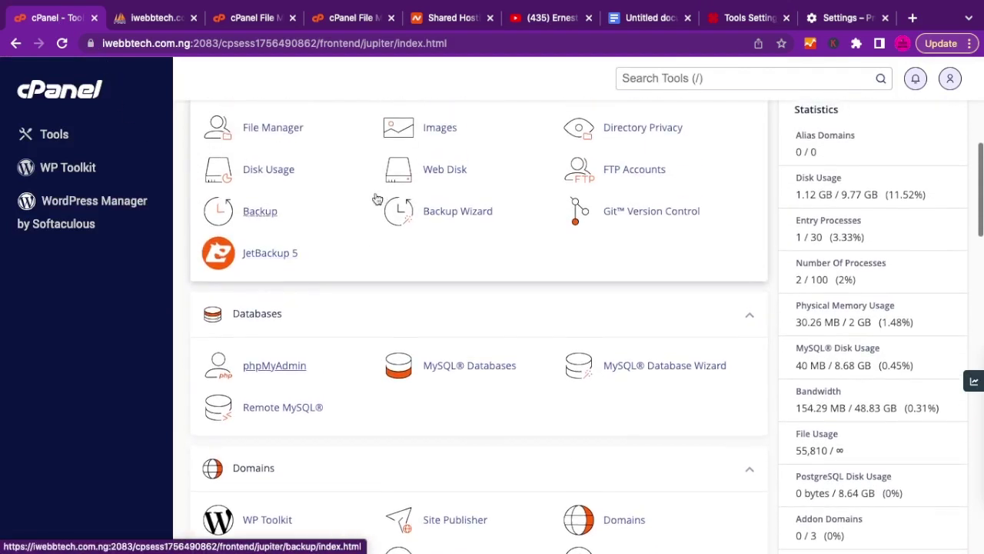
{"action": "scroll", "coordinate": [376, 200], "scroll_direction": "up", "scroll_amount": 4}
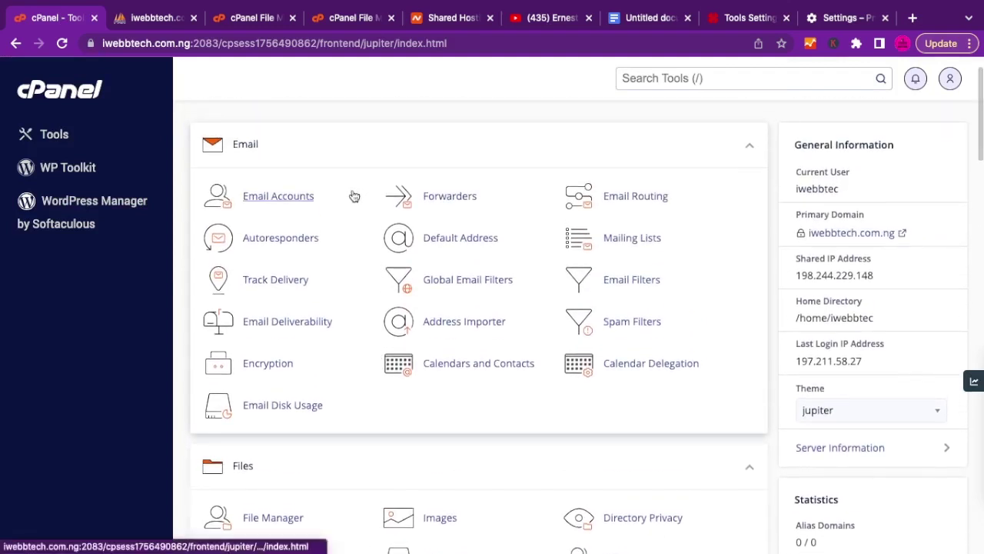
{"action": "left_click", "coordinate": [278, 199]}
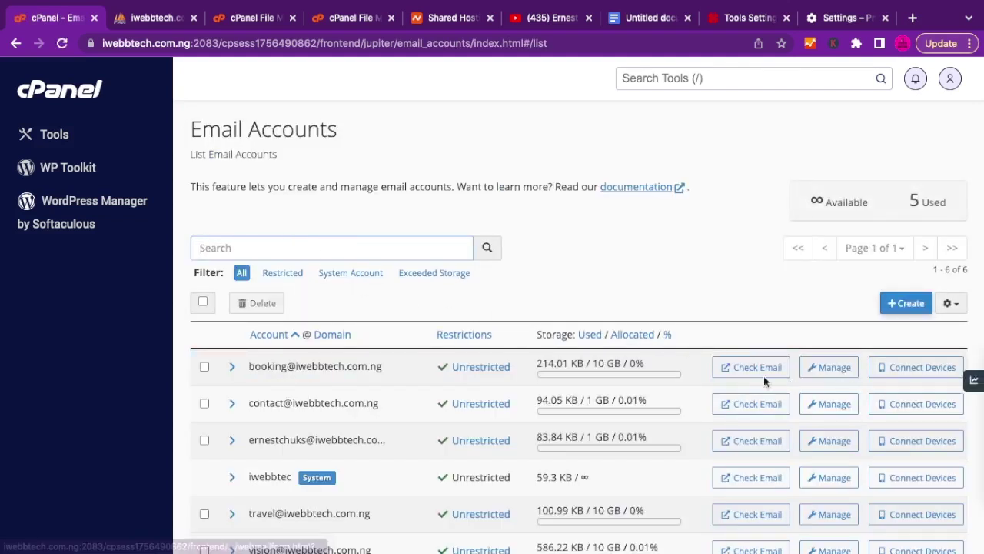
Create email account deprixa with a generated strong password.
{"action": "left_click", "coordinate": [907, 305]}
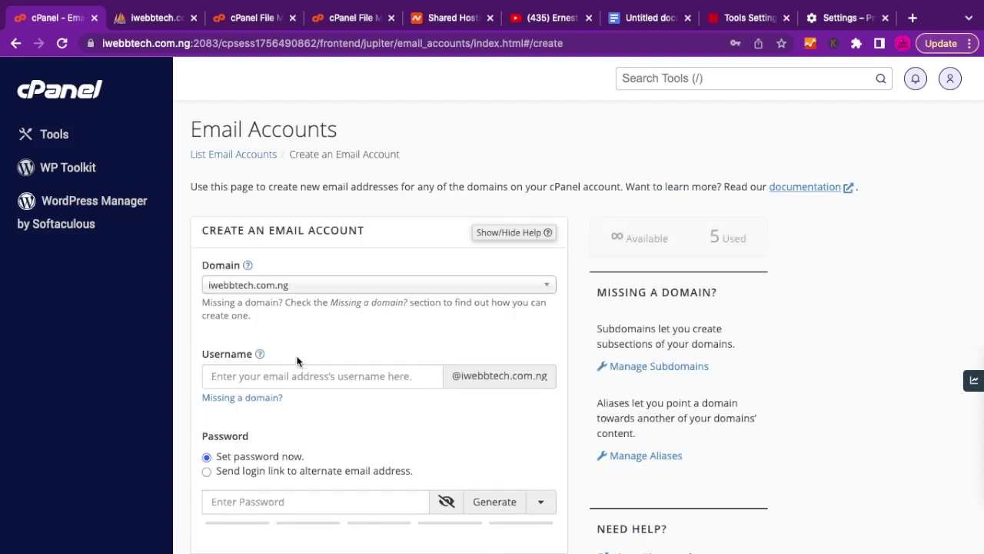
{"action": "left_click", "coordinate": [264, 376]}
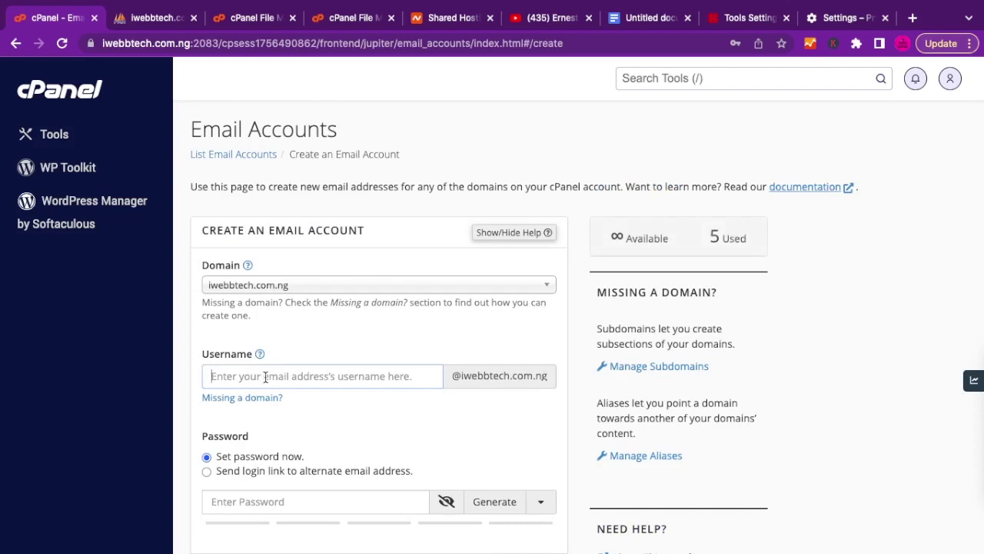
{"action": "type", "text": "deprixa"}
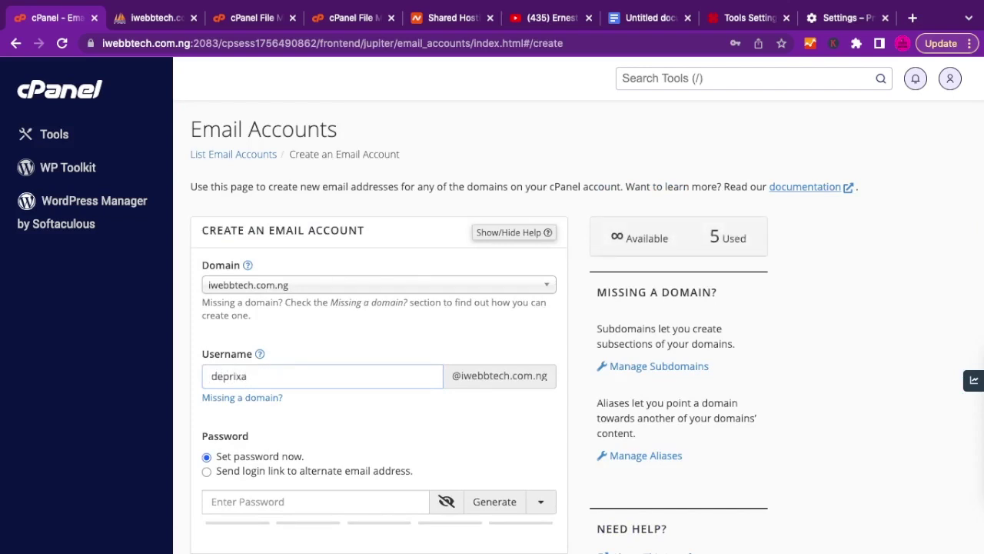
{"action": "scroll", "coordinate": [492, 307], "scroll_direction": "down", "scroll_amount": 3}
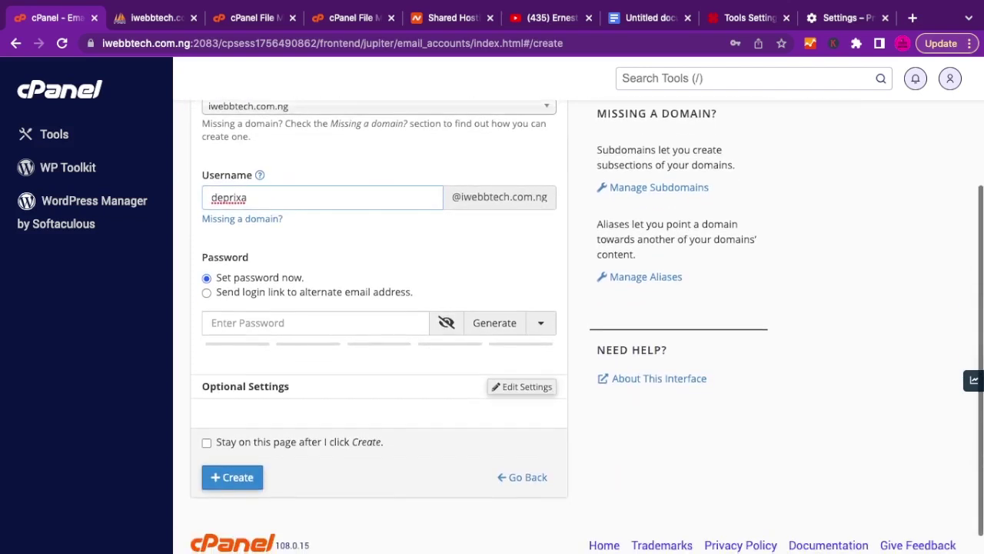
{"action": "left_click", "coordinate": [311, 322]}
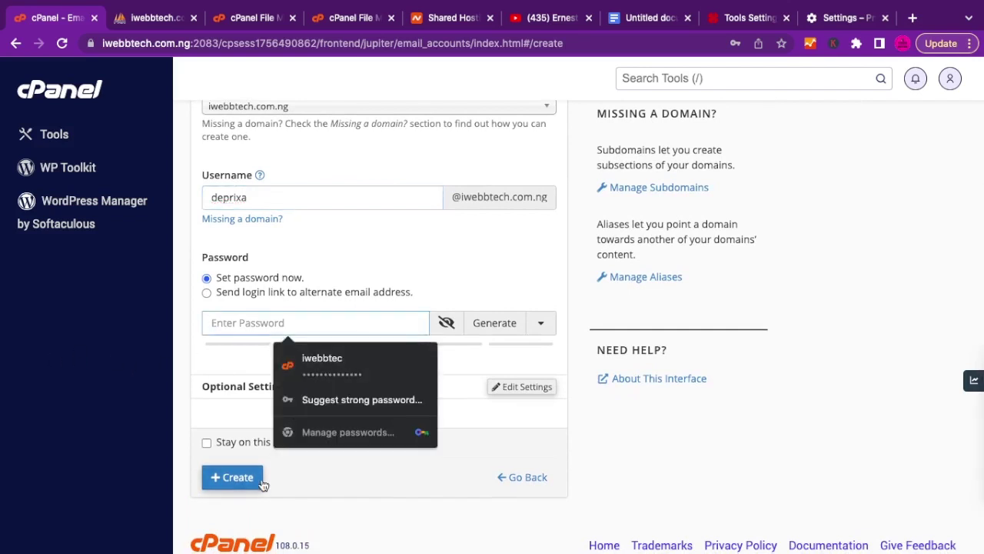
{"action": "left_click", "coordinate": [493, 322]}
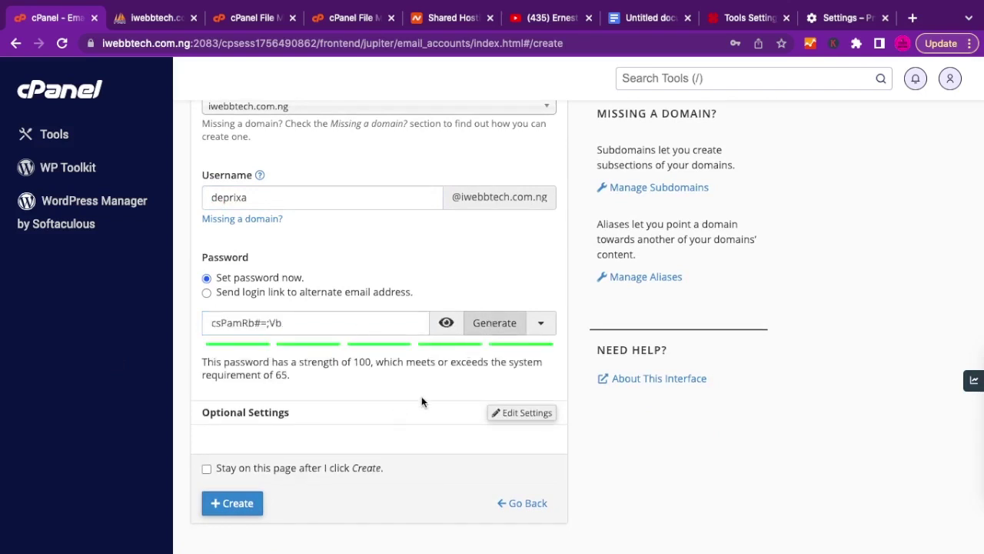
{"action": "scroll", "coordinate": [421, 400], "scroll_direction": "down", "scroll_amount": 1}
{"action": "left_click", "coordinate": [229, 454]}
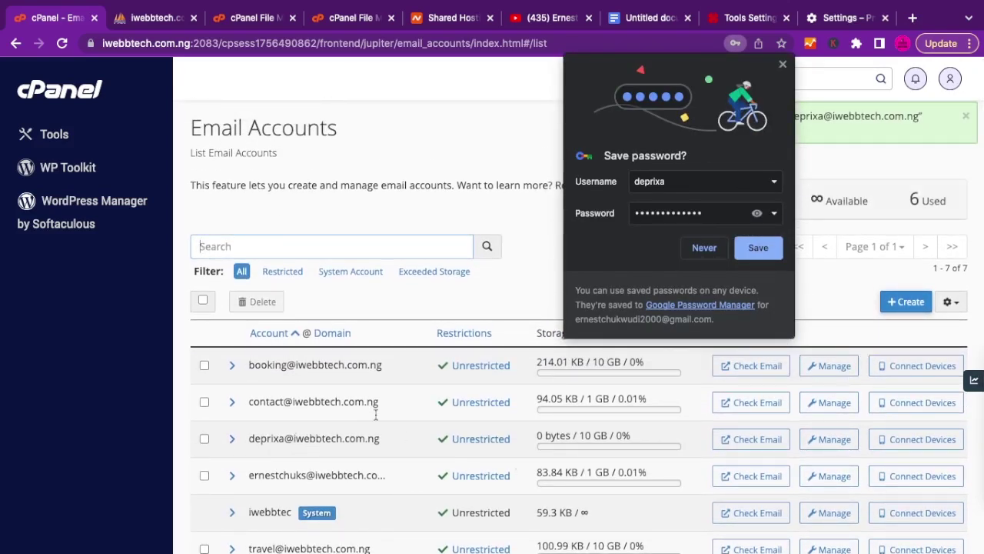
{"action": "left_click", "coordinate": [783, 64]}
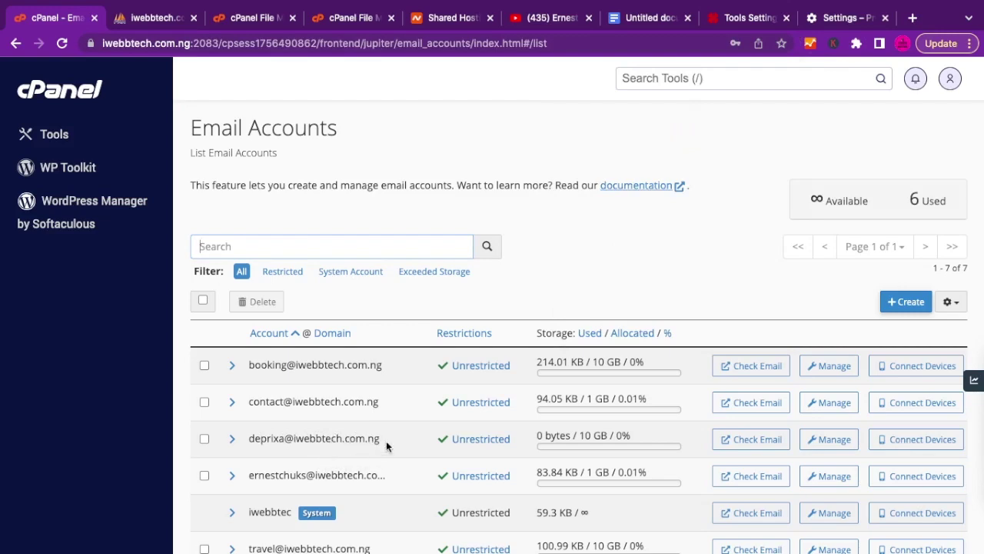
Show deprixa's client settings and pick out server mail.iwebbtech.com.ng and SMTP port 465.
{"action": "left_click", "coordinate": [913, 439]}
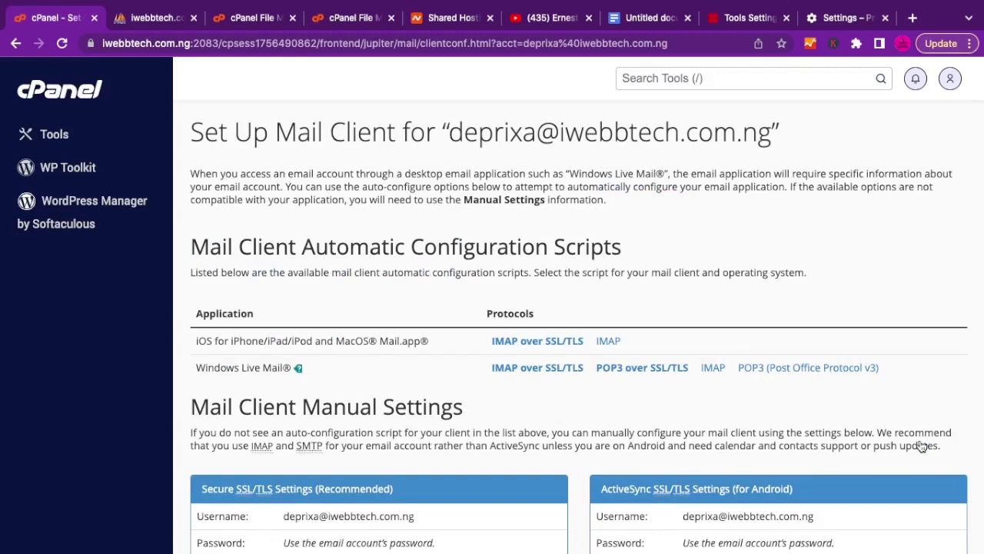
{"action": "scroll", "coordinate": [763, 428], "scroll_direction": "down", "scroll_amount": 5}
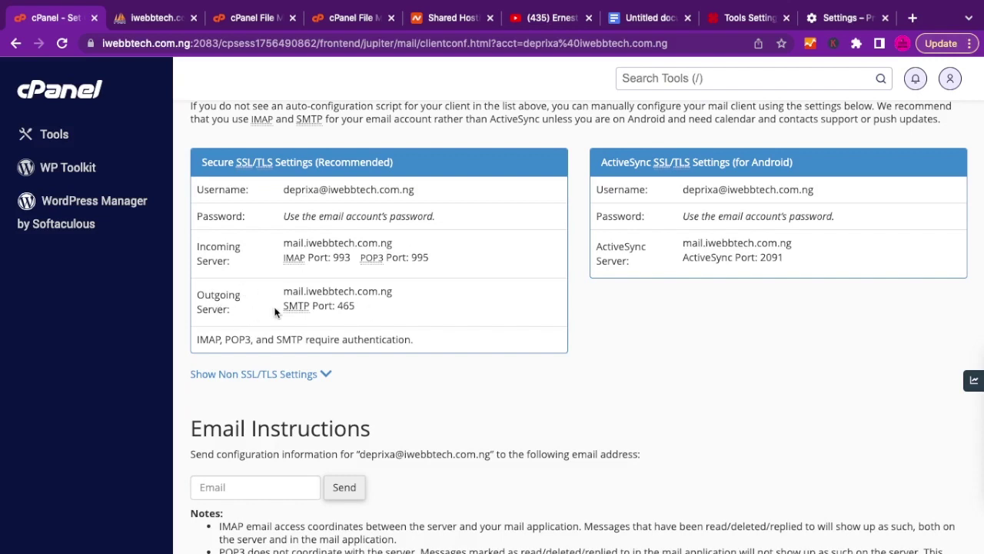
{"action": "double_click", "coordinate": [361, 290]}
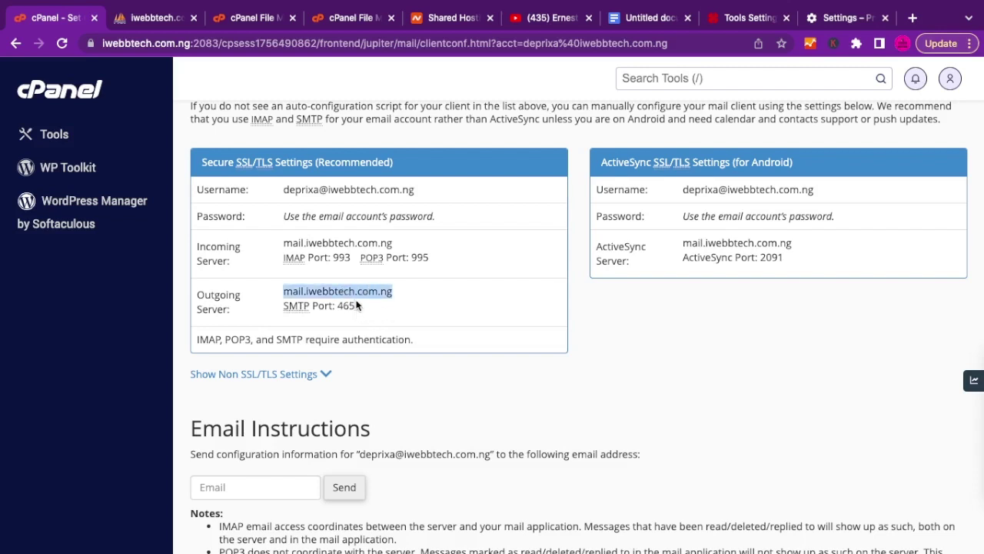
{"action": "left_click", "coordinate": [378, 310]}
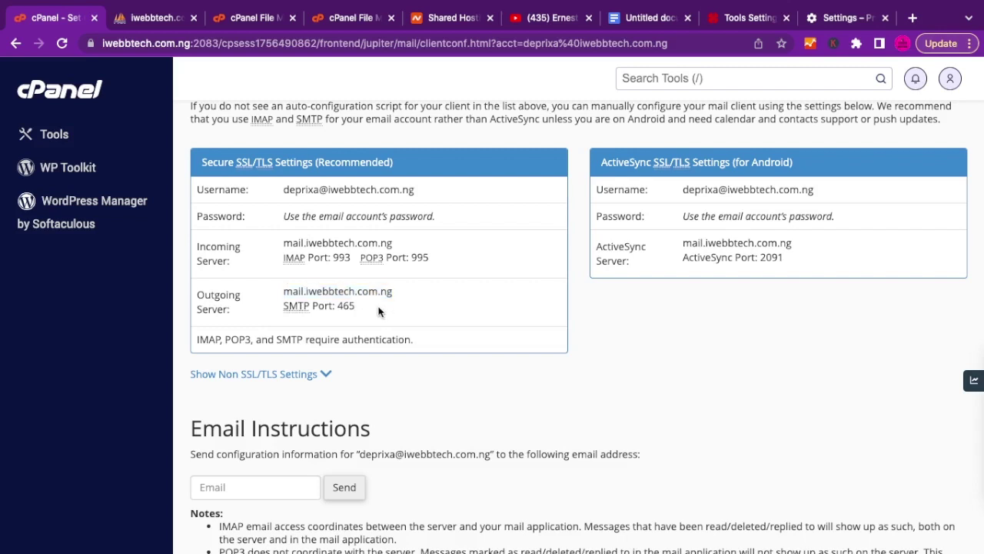
{"action": "double_click", "coordinate": [347, 304]}
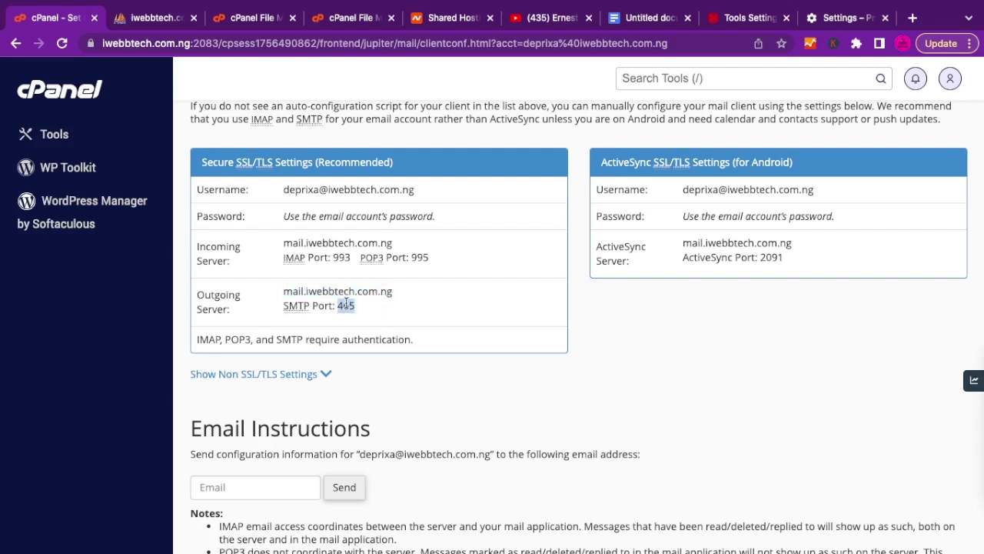
{"action": "left_click", "coordinate": [386, 306]}
Review the Deprixa SMTP Mail Password and Mail Port fields.
{"action": "left_click", "coordinate": [728, 23]}
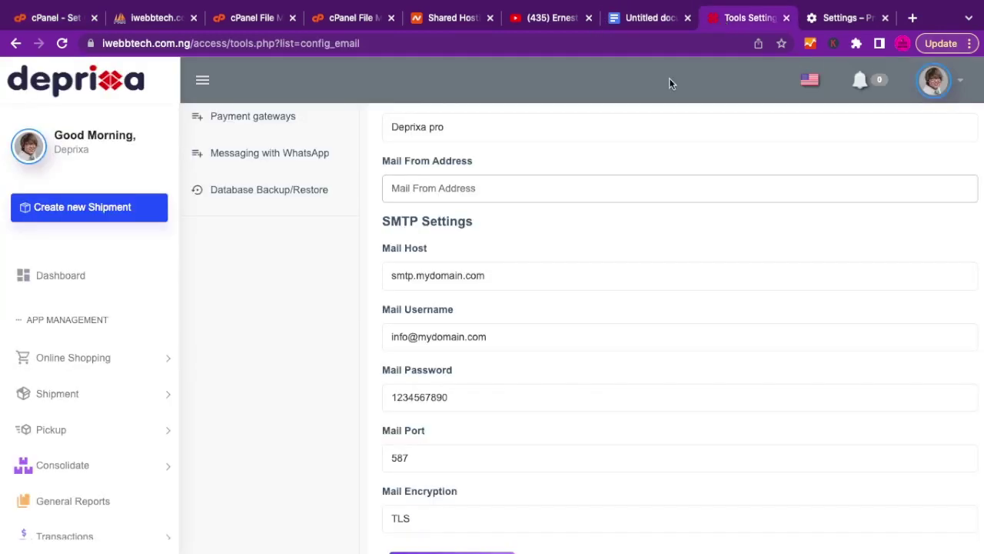
{"action": "scroll", "coordinate": [471, 382], "scroll_direction": "down", "scroll_amount": 1}
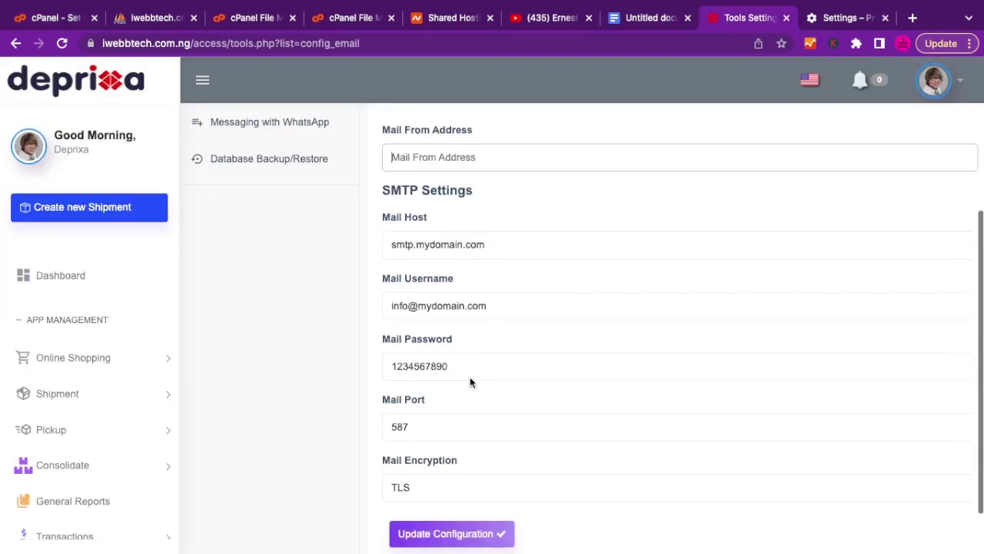
{"action": "left_click", "coordinate": [432, 364]}
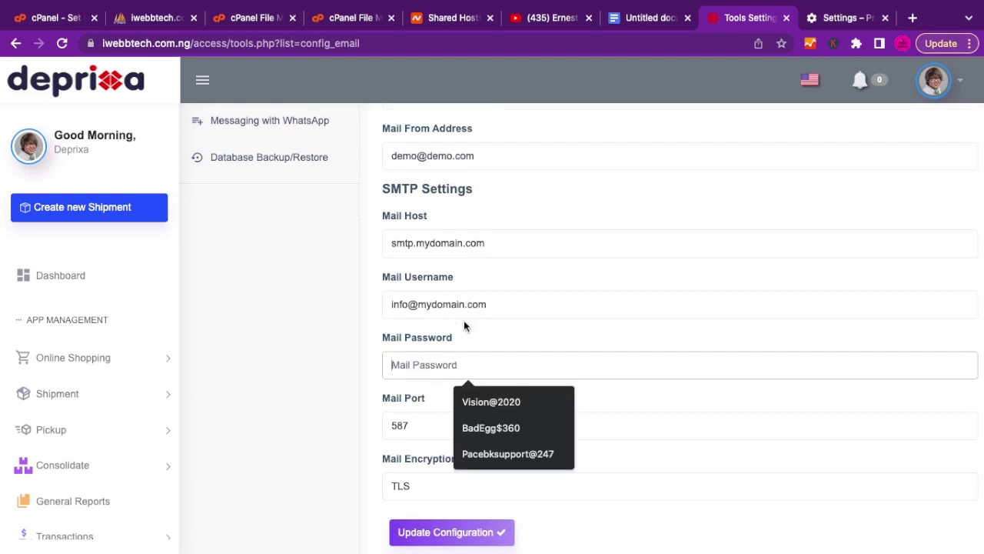
{"action": "scroll", "coordinate": [454, 326], "scroll_direction": "down", "scroll_amount": 2}
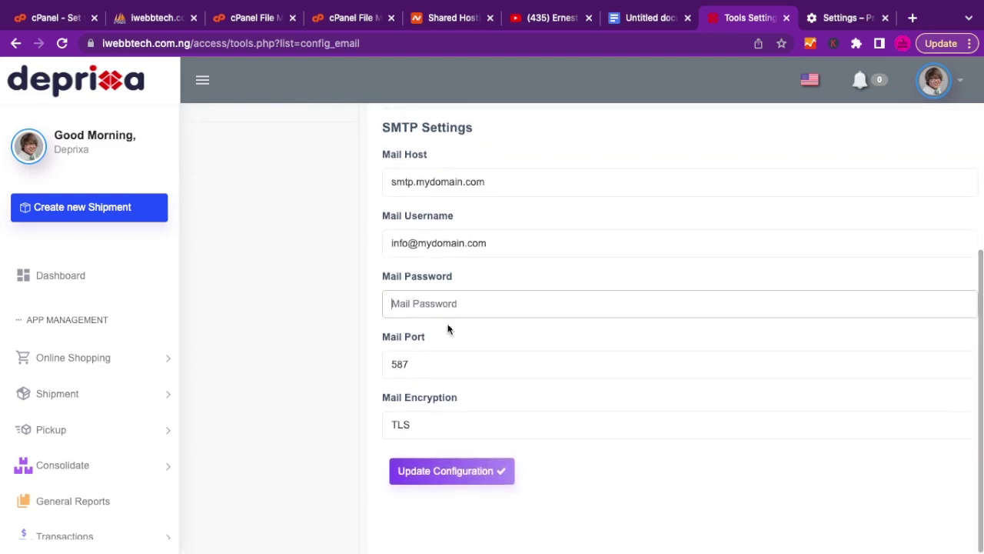
{"action": "left_click", "coordinate": [420, 365]}
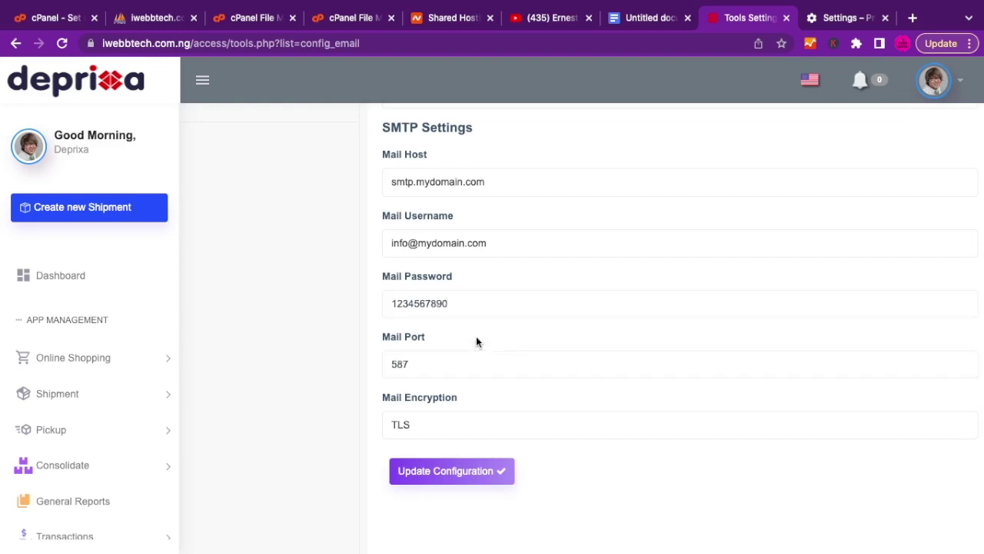
{"action": "scroll", "coordinate": [476, 338], "scroll_direction": "up", "scroll_amount": 1}
{"action": "scroll", "coordinate": [476, 339], "scroll_direction": "down", "scroll_amount": 1}
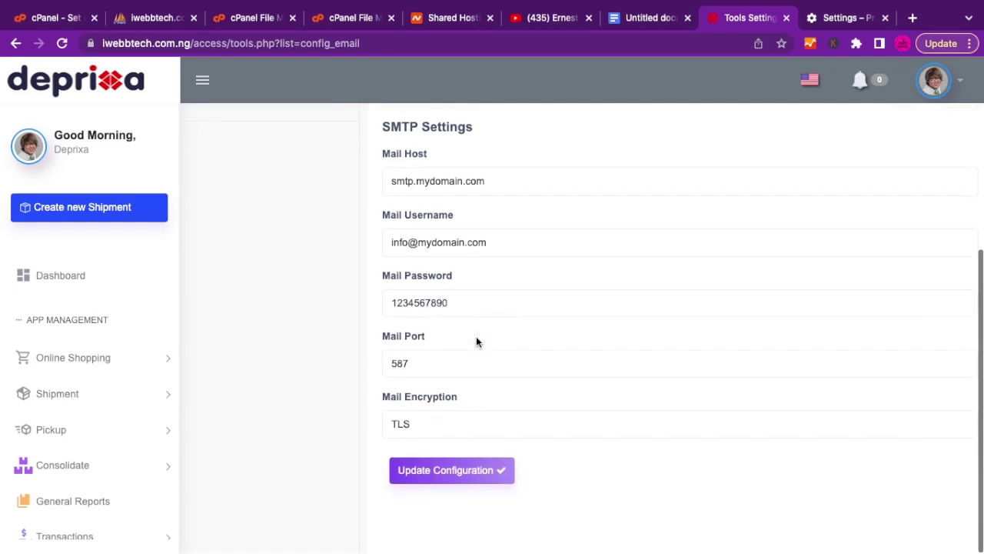
Clear the Mail Encryption and Mail Host values, then copy the outgoing server name from cPanel.
{"action": "double_click", "coordinate": [423, 423]}
{"action": "key", "text": "BackSpace"}
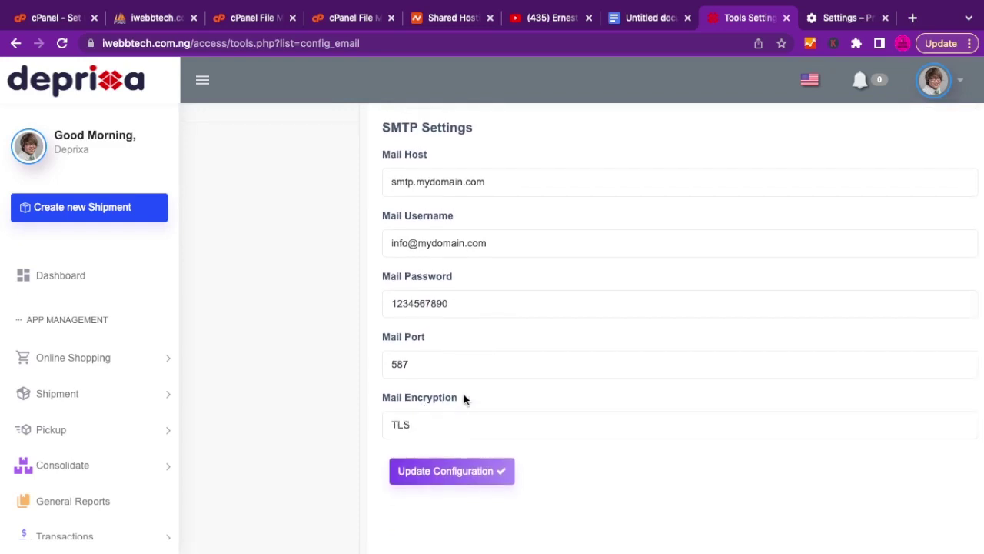
{"action": "scroll", "coordinate": [464, 398], "scroll_direction": "up", "scroll_amount": 3}
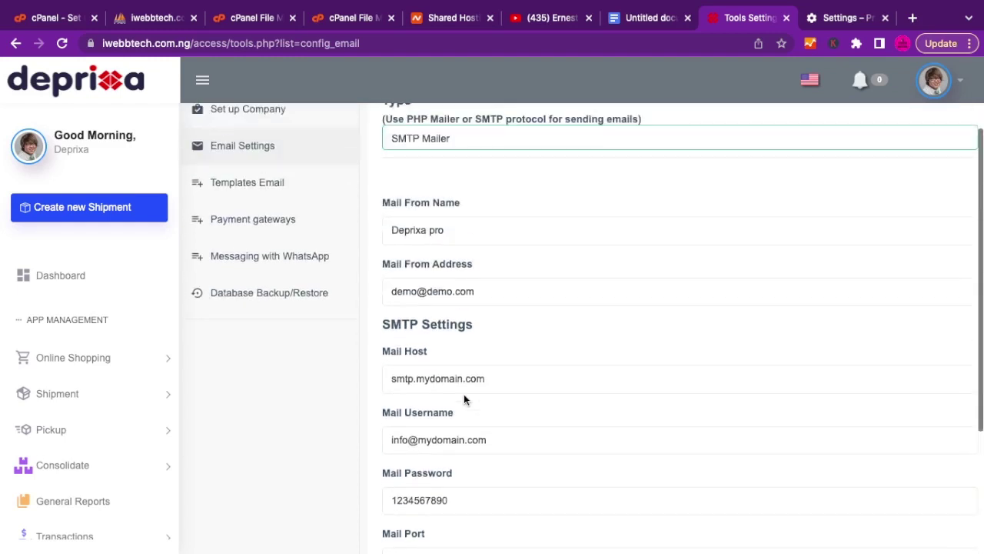
{"action": "triple_click", "coordinate": [433, 378]}
{"action": "key", "text": "BackSpace"}
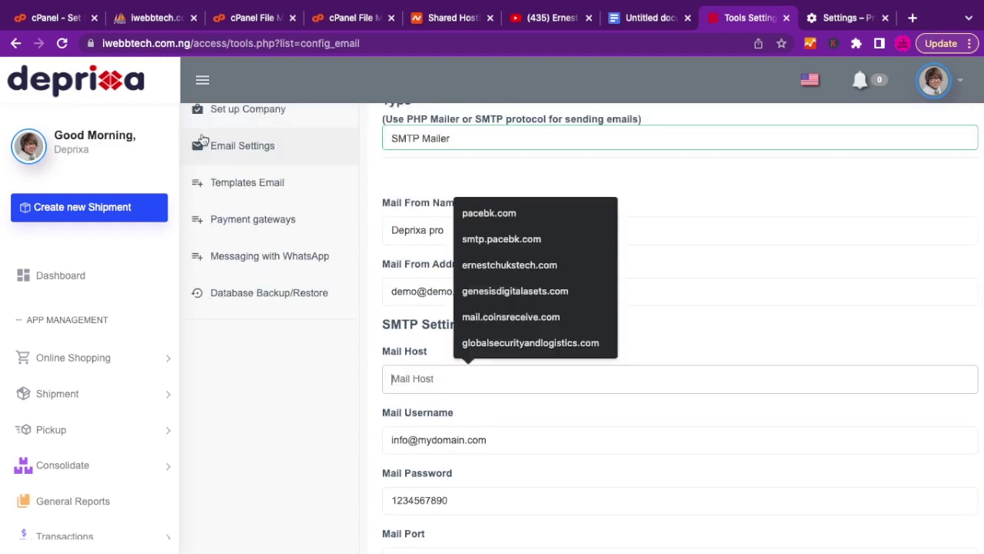
{"action": "left_click", "coordinate": [55, 16]}
{"action": "left_click_drag", "start_coordinate": [391, 292], "coordinate": [282, 292]}
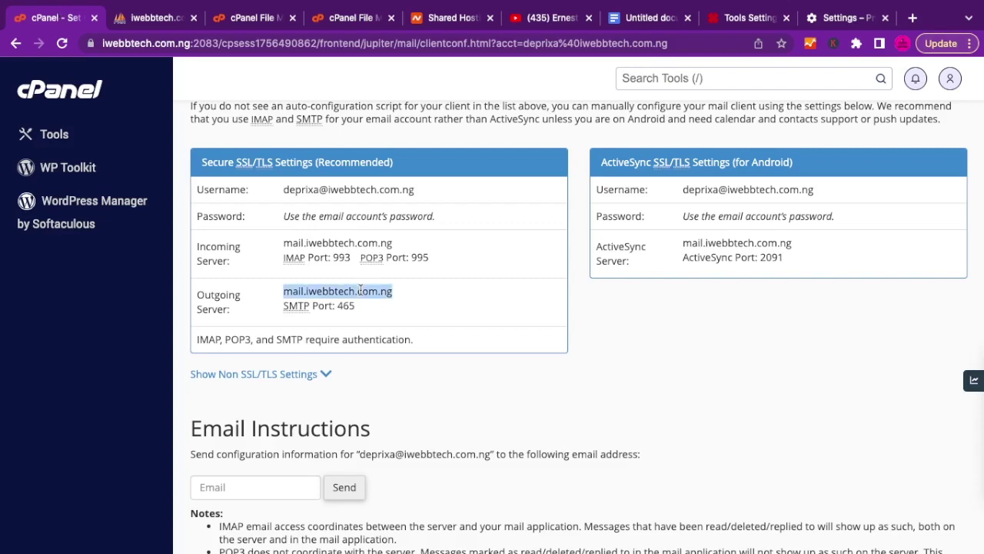
Open the Email templates list under Templates Email.
{"action": "left_click", "coordinate": [733, 25]}
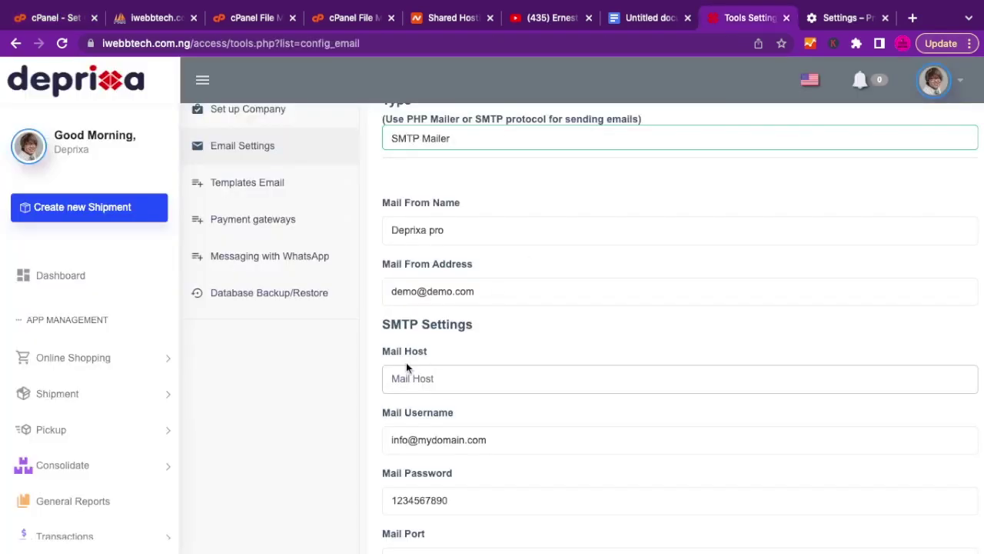
{"action": "scroll", "coordinate": [406, 362], "scroll_direction": "up", "scroll_amount": 2}
{"action": "left_click", "coordinate": [269, 272]}
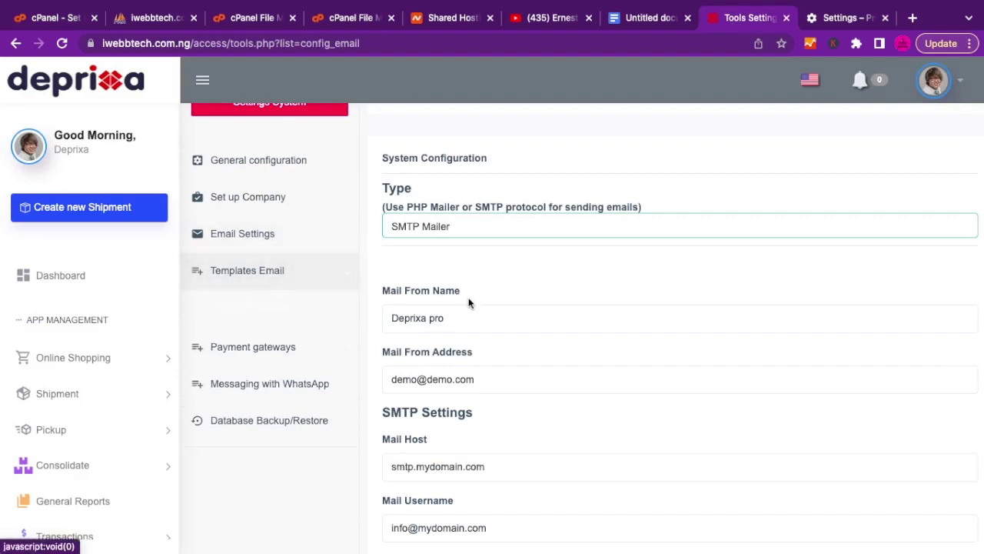
{"action": "scroll", "coordinate": [484, 330], "scroll_direction": "down", "scroll_amount": 4}
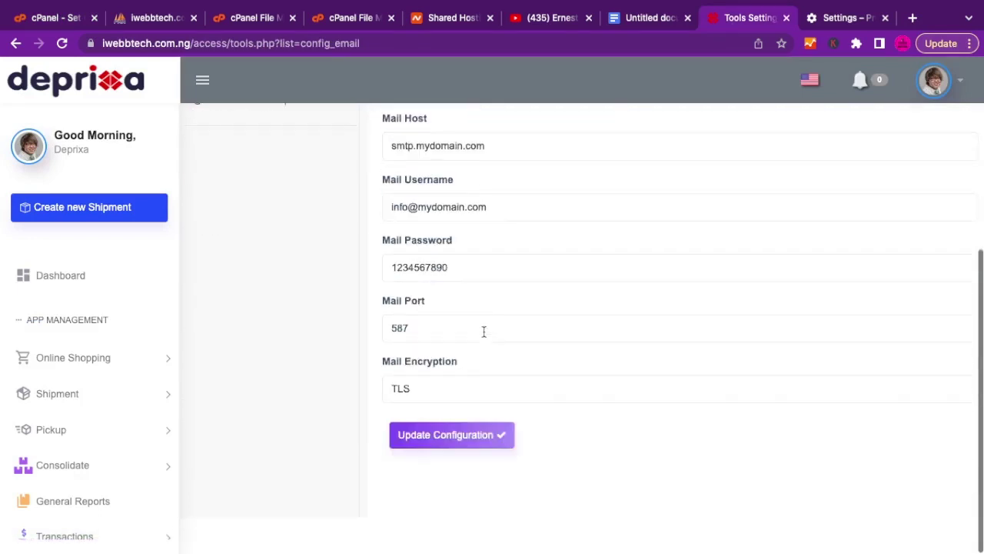
{"action": "scroll", "coordinate": [483, 333], "scroll_direction": "up", "scroll_amount": 5}
{"action": "left_click", "coordinate": [239, 340]}
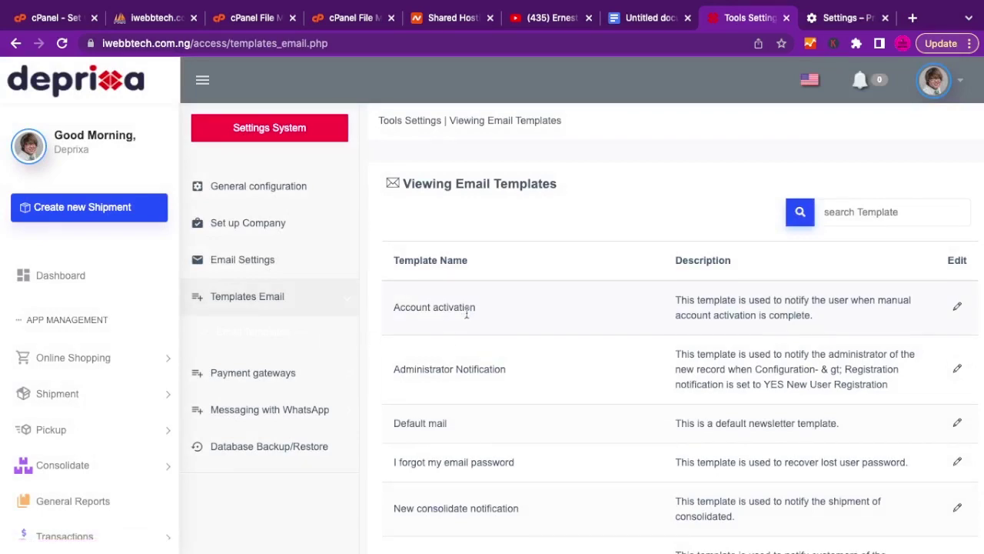
Scroll through the email templates table, then expand the Payment gateways menu.
{"action": "scroll", "coordinate": [466, 312], "scroll_direction": "down", "scroll_amount": 5}
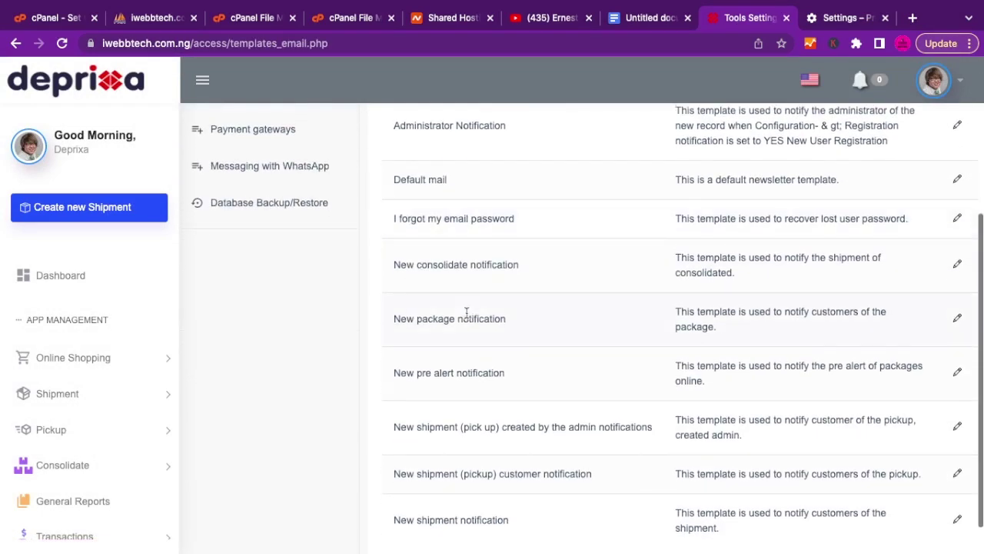
{"action": "scroll", "coordinate": [466, 311], "scroll_direction": "up", "scroll_amount": 5}
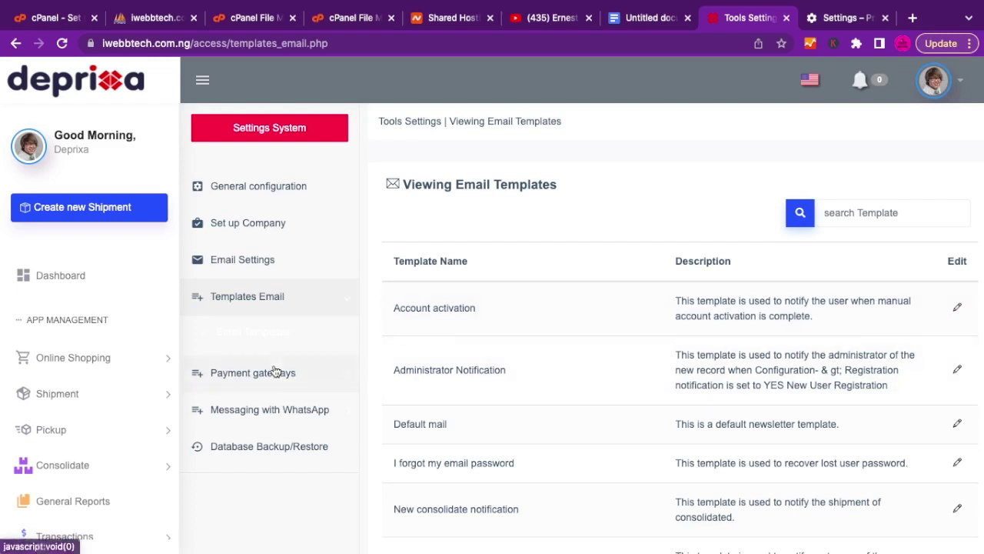
{"action": "scroll", "coordinate": [271, 375], "scroll_direction": "down", "scroll_amount": 1}
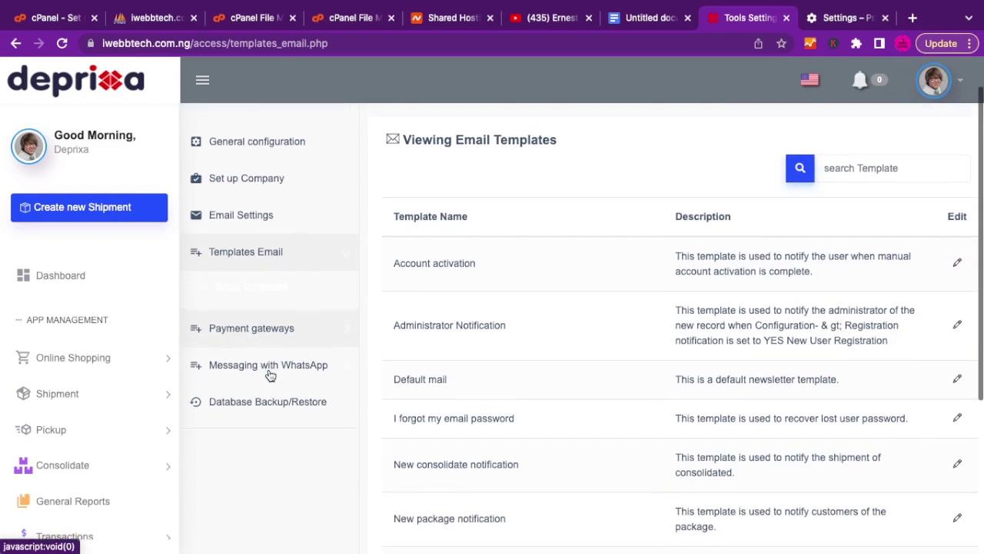
{"action": "left_click", "coordinate": [253, 328]}
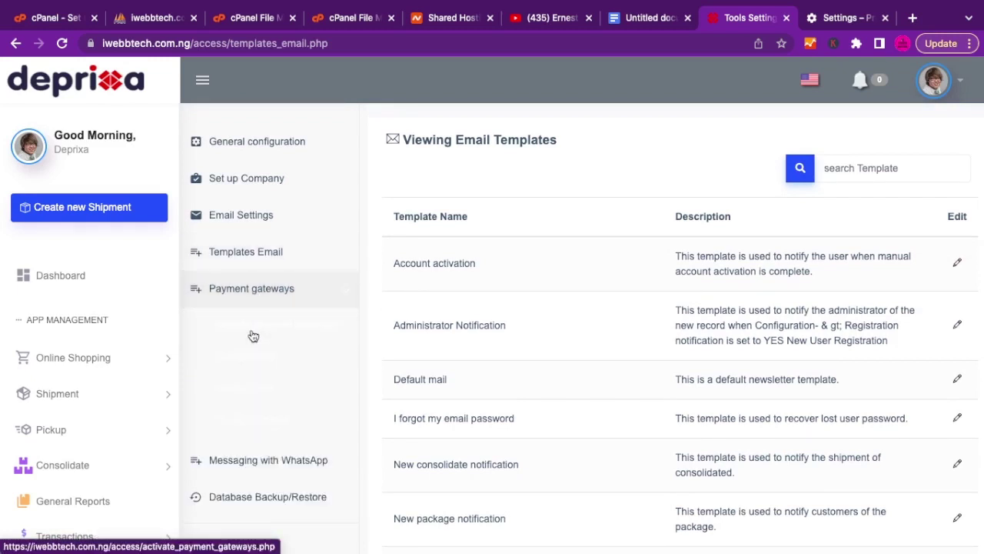
Switch off Stripe, PayPal, Paystack and proof of payment, save, and view the PayPal config.
{"action": "left_click", "coordinate": [248, 330]}
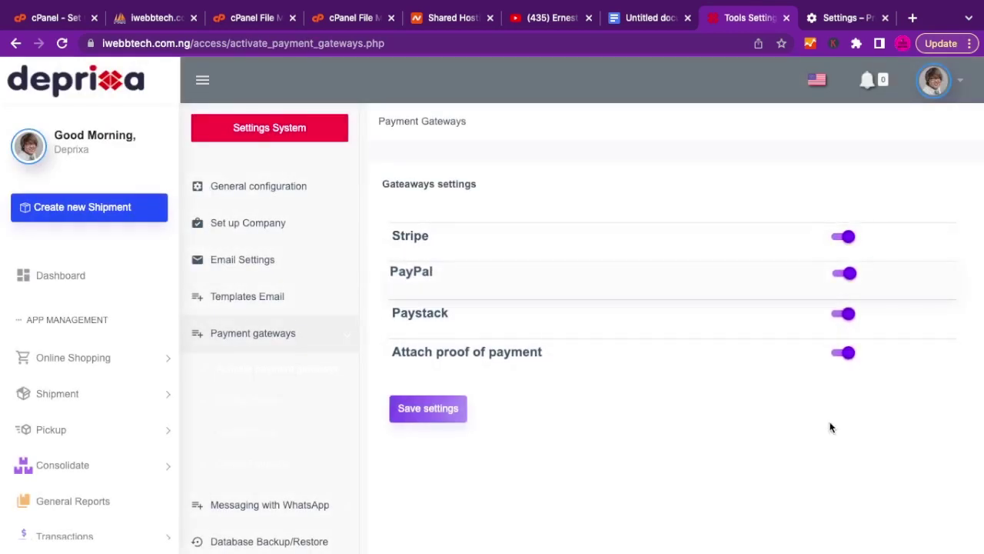
{"action": "left_click", "coordinate": [841, 237]}
{"action": "left_click", "coordinate": [841, 277]}
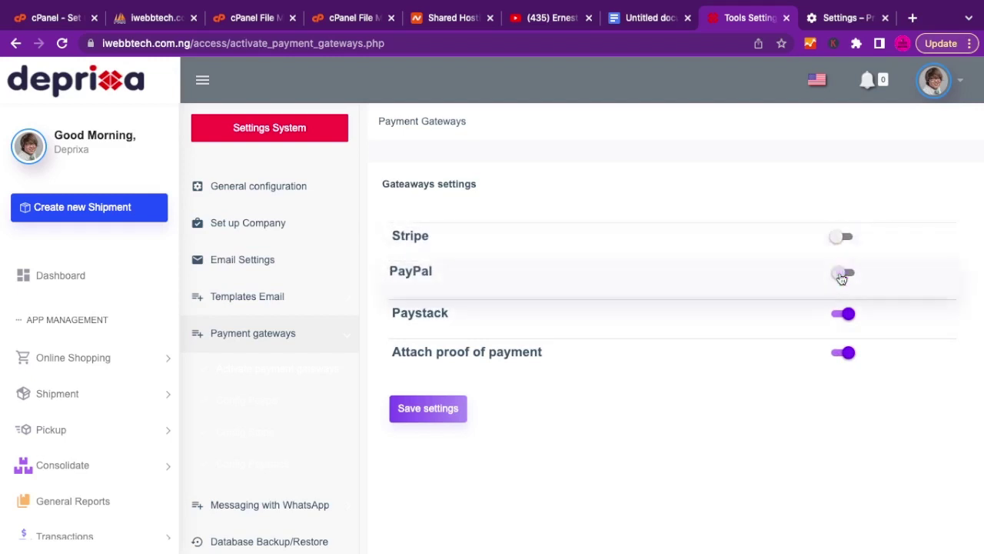
{"action": "left_click", "coordinate": [846, 314]}
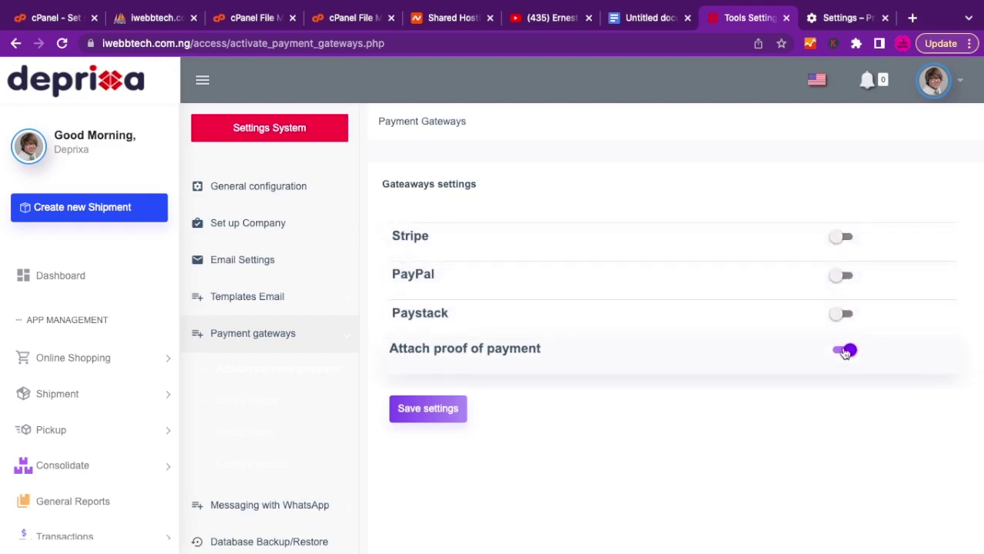
{"action": "left_click", "coordinate": [846, 351]}
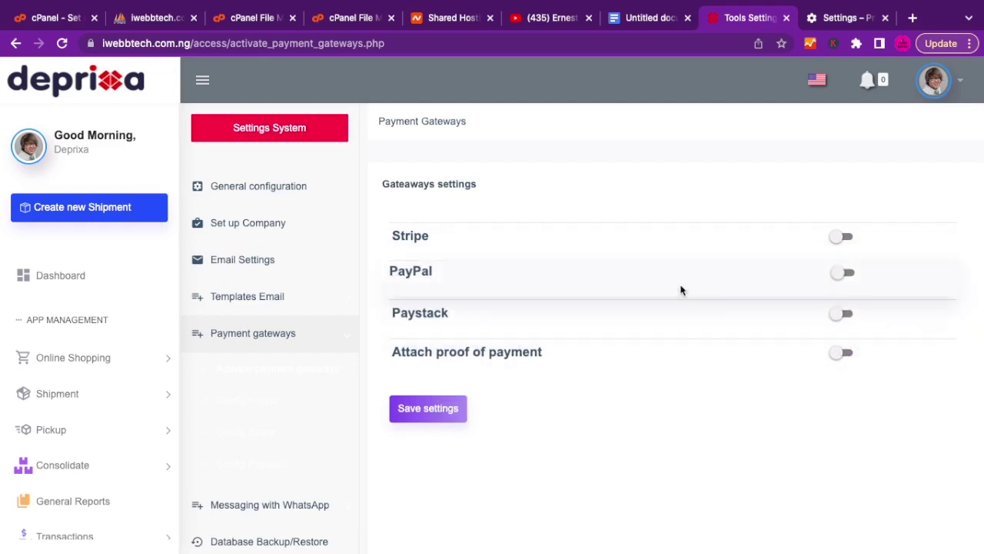
{"action": "left_click", "coordinate": [449, 413]}
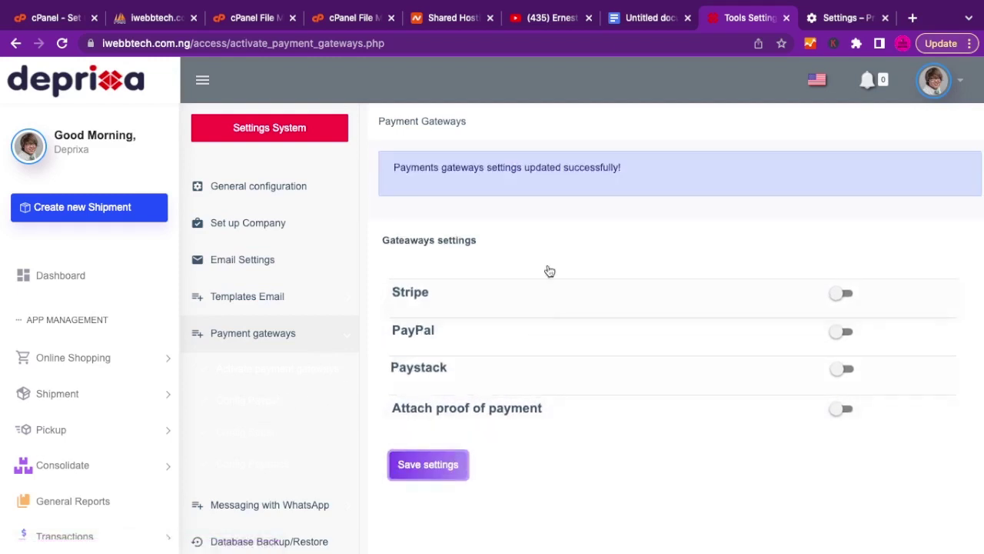
{"action": "left_click", "coordinate": [266, 406]}
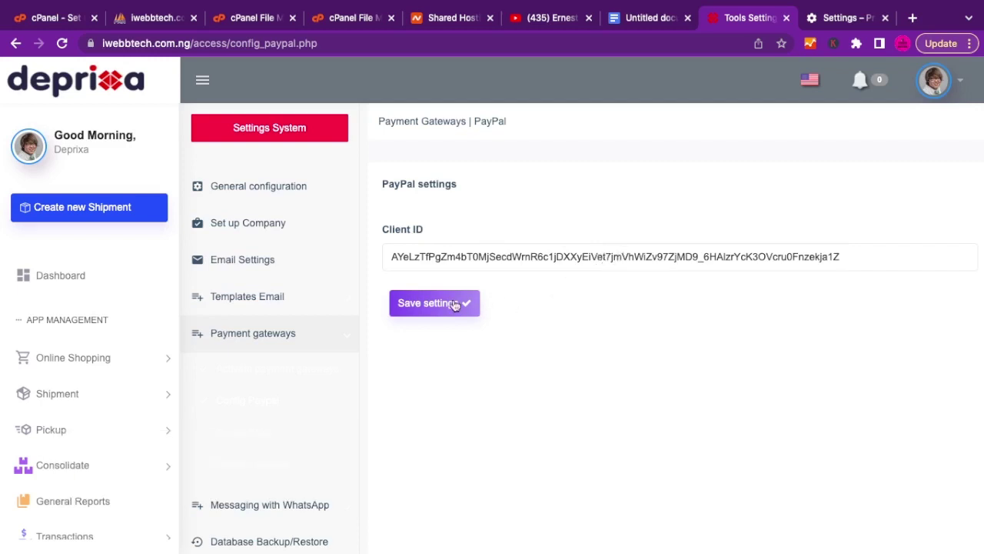
{"action": "scroll", "coordinate": [290, 436], "scroll_direction": "down", "scroll_amount": 1}
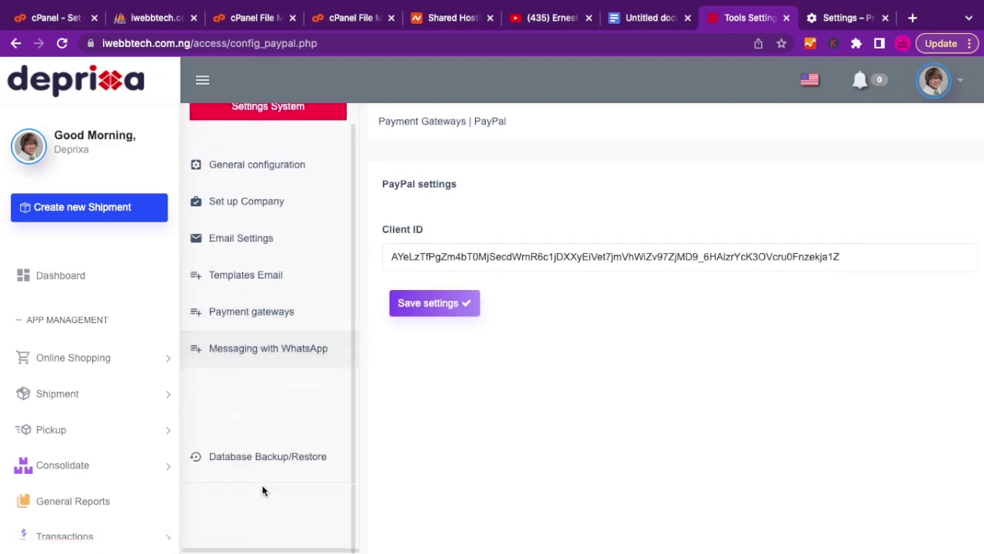
Activate Twilio WhatsApp and review its SID, token and number, leaving the country code unchanged.
{"action": "left_click", "coordinate": [250, 386]}
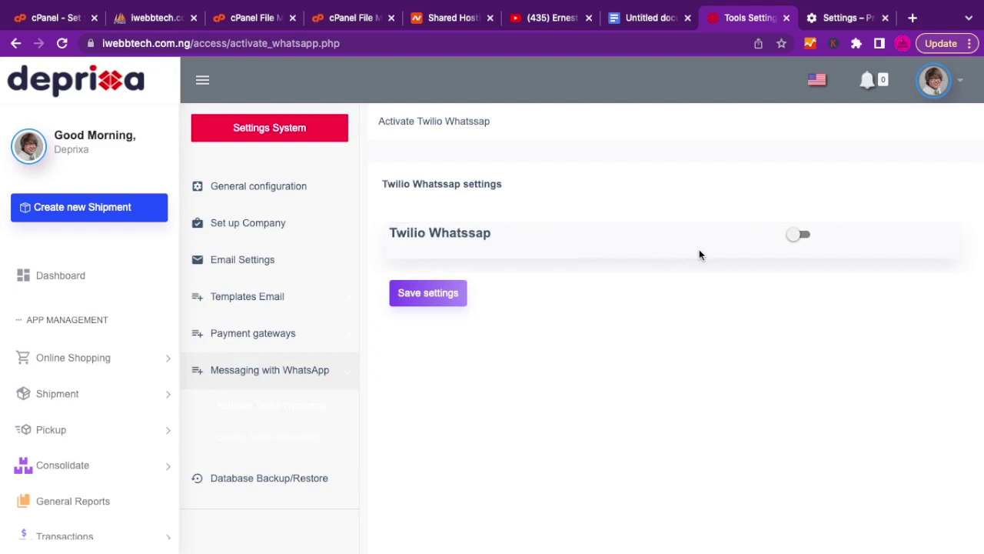
{"action": "left_click", "coordinate": [802, 237]}
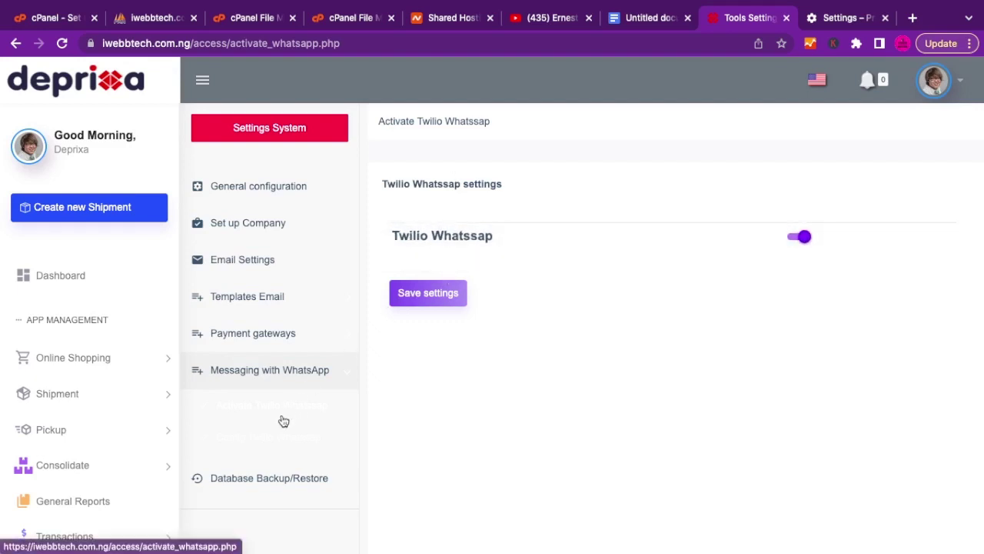
{"action": "left_click", "coordinate": [256, 440]}
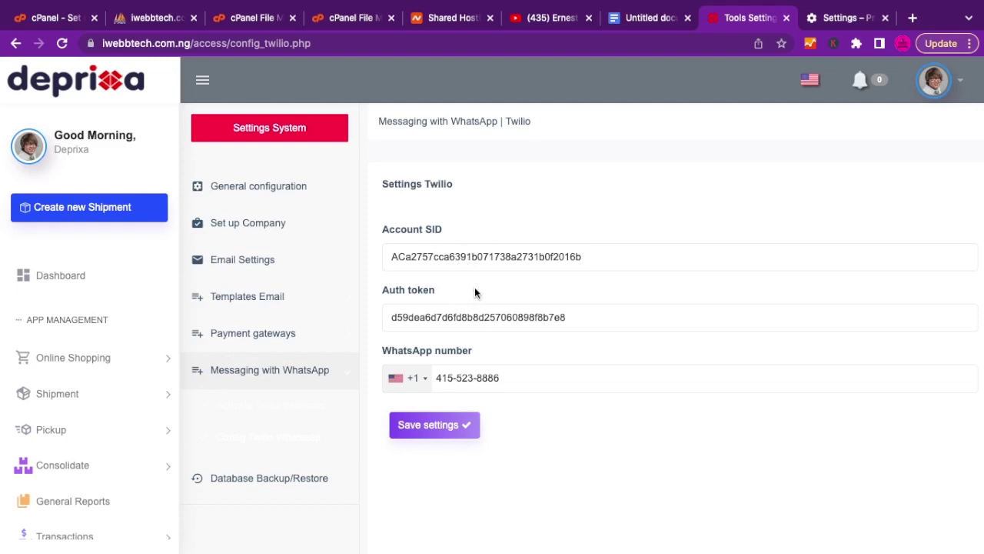
{"action": "left_click", "coordinate": [424, 381]}
{"action": "left_click", "coordinate": [492, 378]}
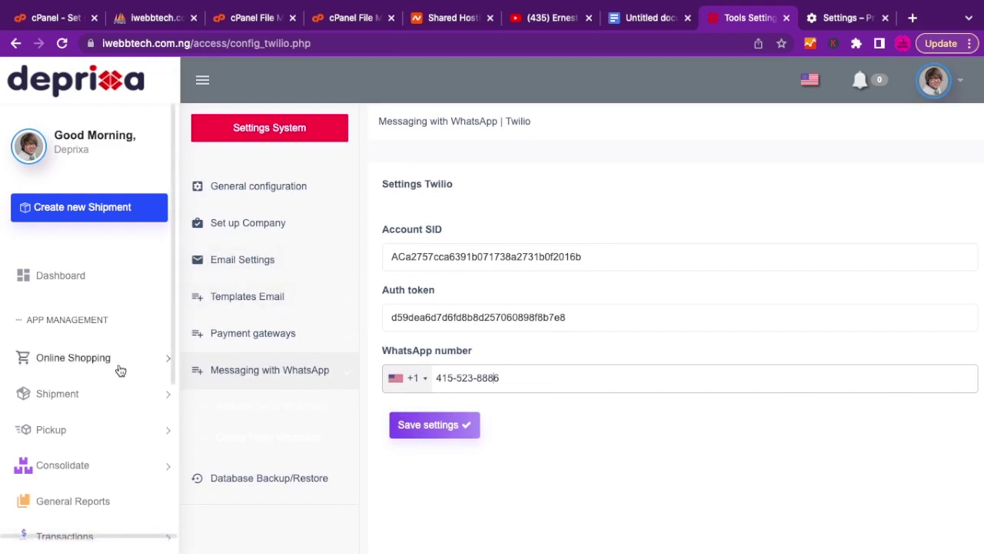
{"action": "scroll", "coordinate": [119, 370], "scroll_direction": "down", "scroll_amount": 5}
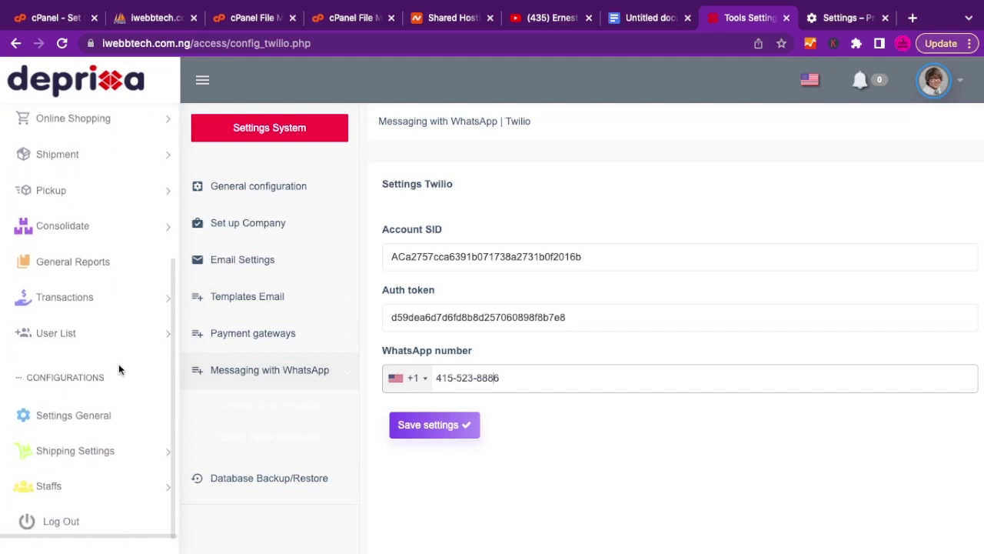
View Taxes and Fees under Shipping Settings: Tax 17%, Declared Tax 15%, Customs tariffs 2.1%.
{"action": "left_click", "coordinate": [98, 454]}
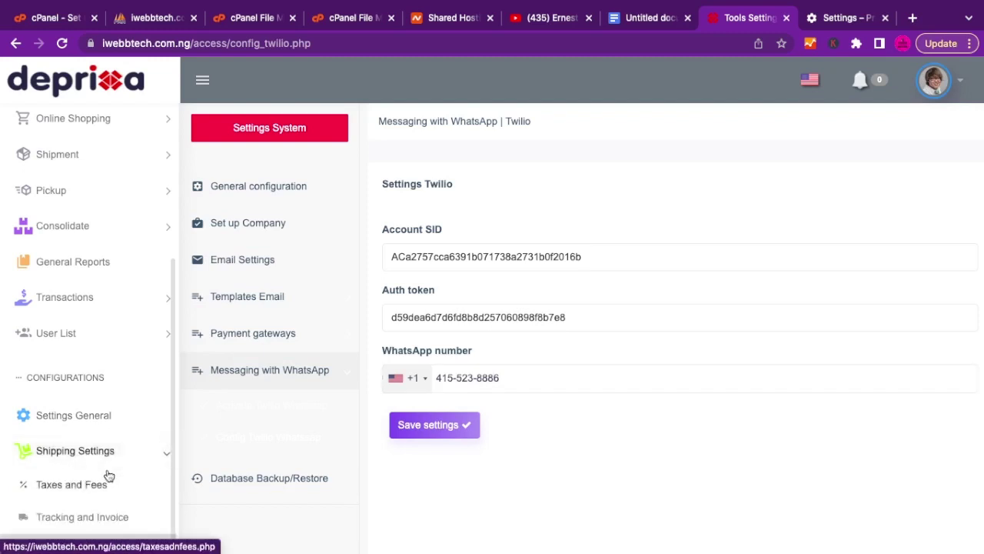
{"action": "scroll", "coordinate": [107, 474], "scroll_direction": "down", "scroll_amount": 2}
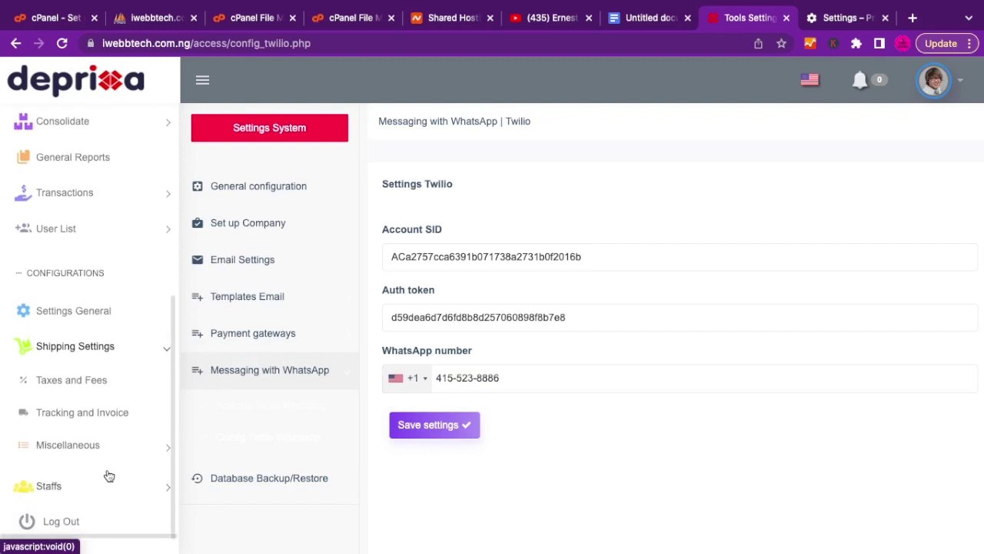
{"action": "left_click", "coordinate": [87, 383]}
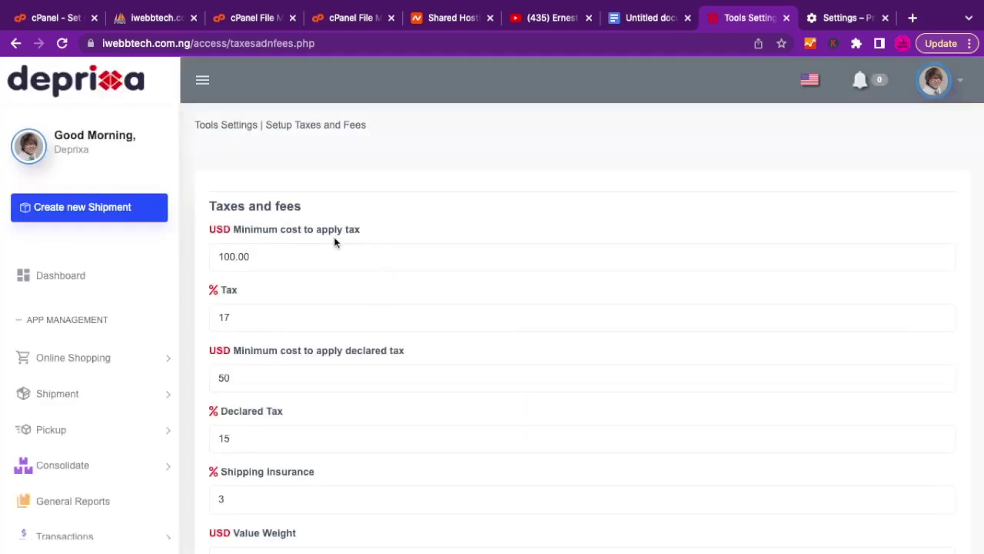
{"action": "scroll", "coordinate": [257, 260], "scroll_direction": "down", "scroll_amount": 3}
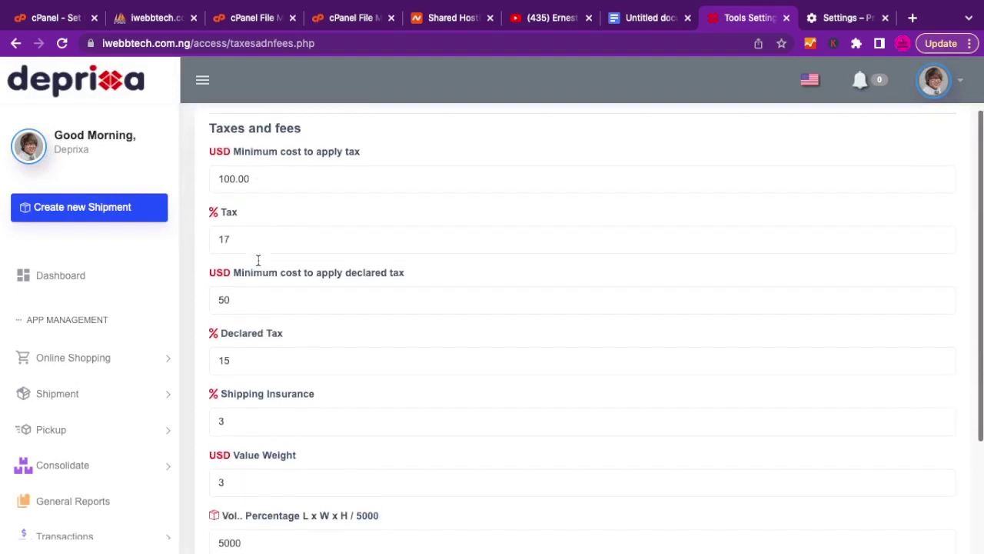
{"action": "scroll", "coordinate": [258, 264], "scroll_direction": "down", "scroll_amount": 1}
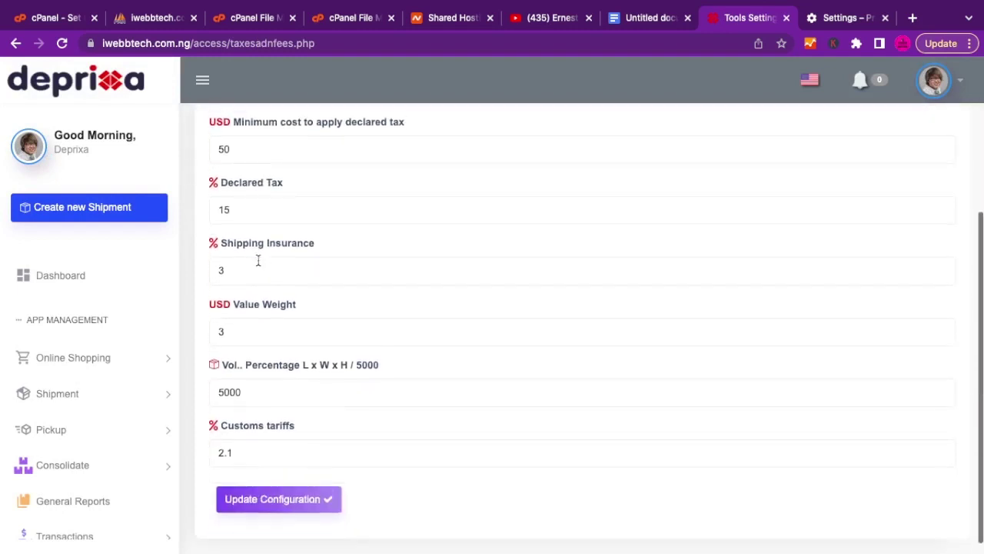
{"action": "scroll", "coordinate": [258, 261], "scroll_direction": "down", "scroll_amount": 1}
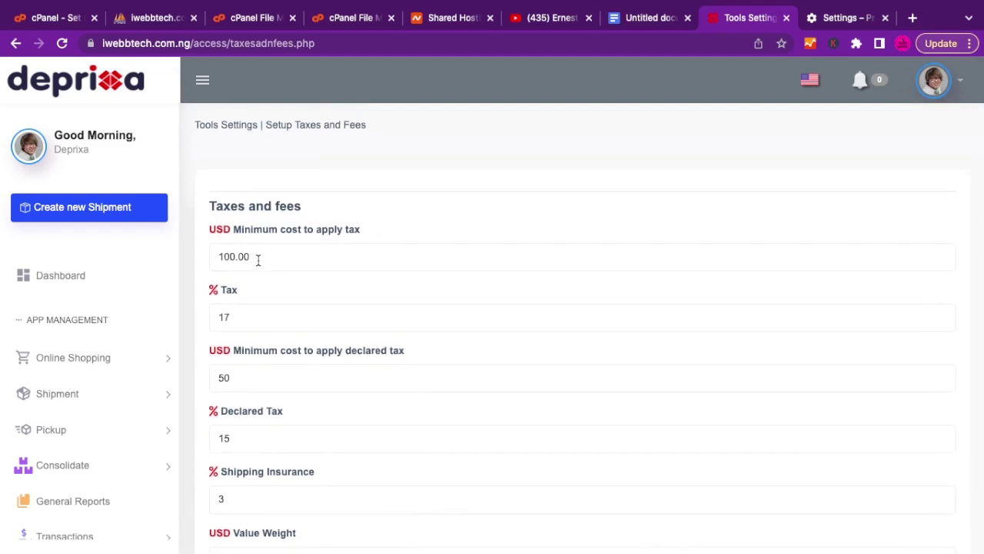
{"action": "scroll", "coordinate": [258, 261], "scroll_direction": "down", "scroll_amount": 3}
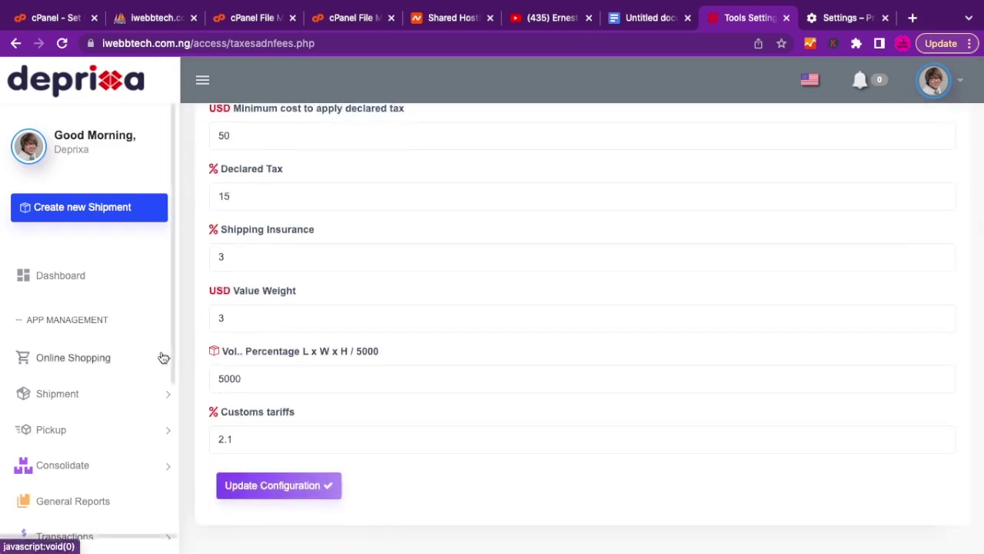
{"action": "scroll", "coordinate": [303, 311], "scroll_direction": "up", "scroll_amount": 3}
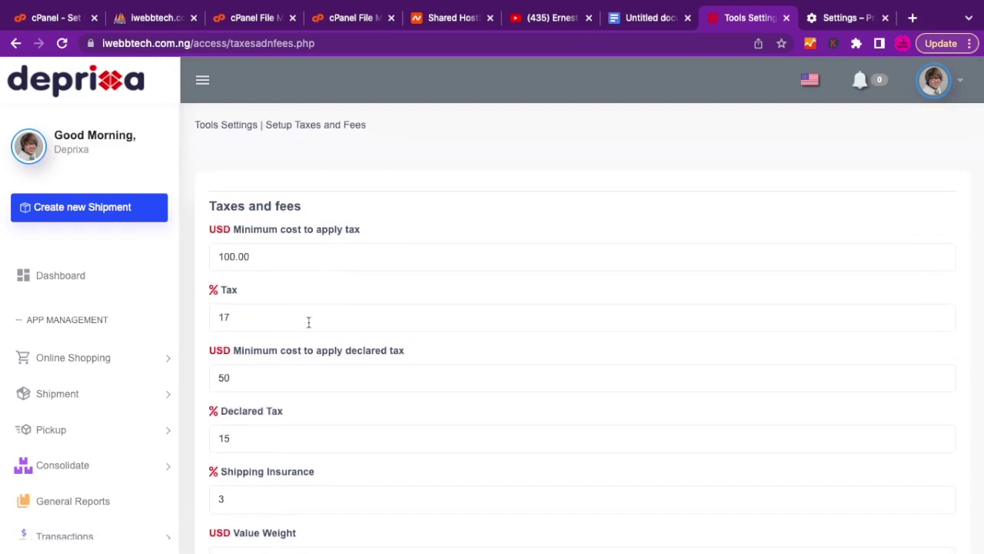
{"action": "scroll", "coordinate": [345, 379], "scroll_direction": "down", "scroll_amount": 3}
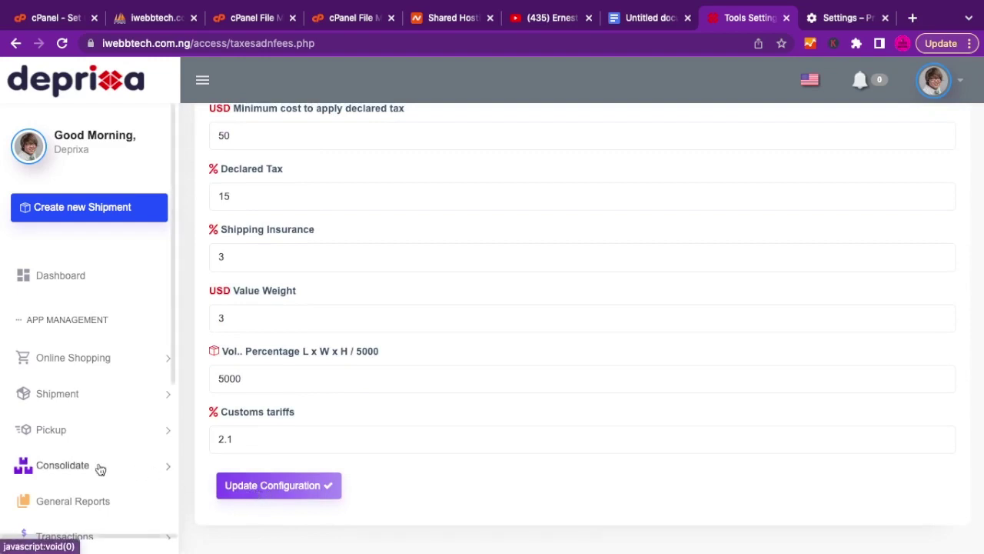
{"action": "scroll", "coordinate": [100, 467], "scroll_direction": "down", "scroll_amount": 4}
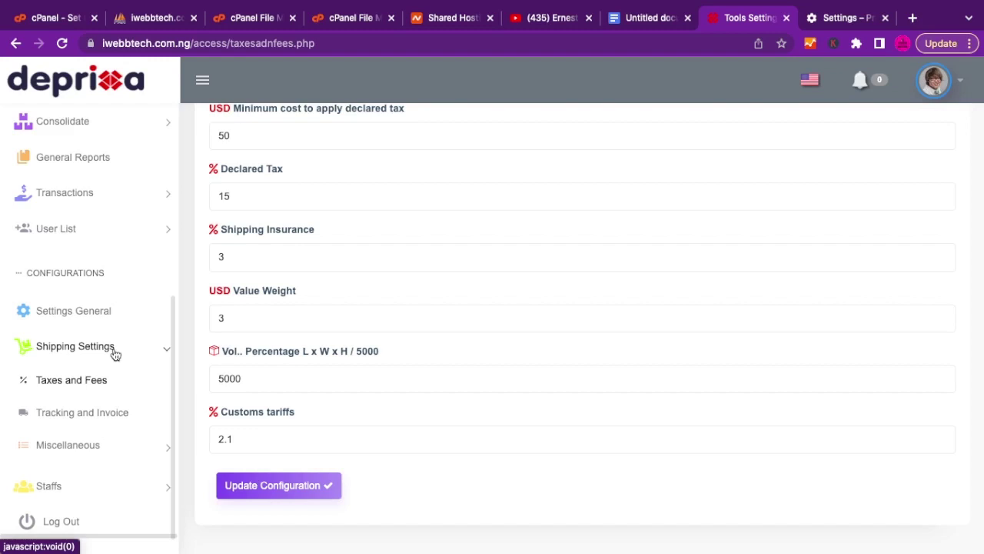
On Tracking and Invoice, clear the AWB prefix and set tracking digits to 6.
{"action": "left_click", "coordinate": [78, 416]}
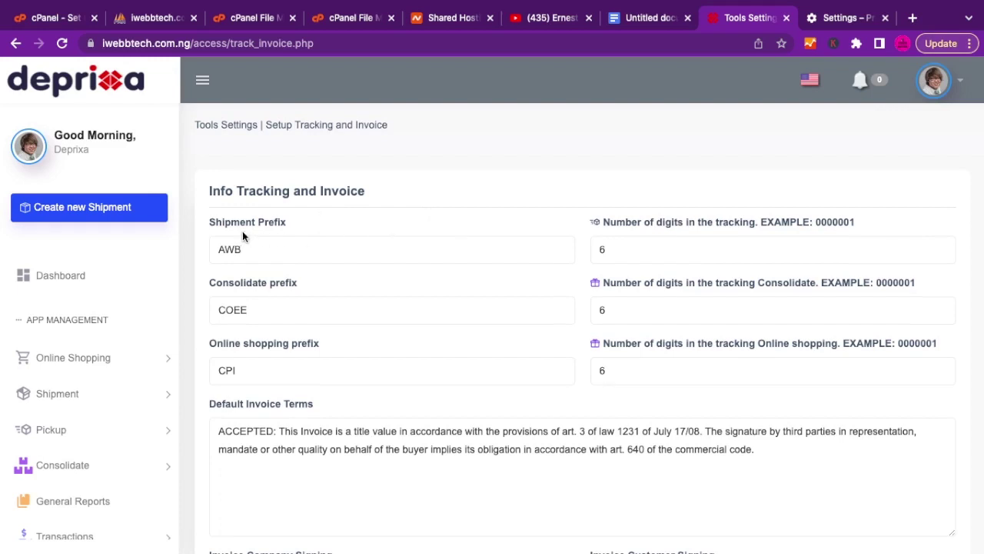
{"action": "double_click", "coordinate": [258, 251]}
{"action": "key", "text": "BackSpace"}
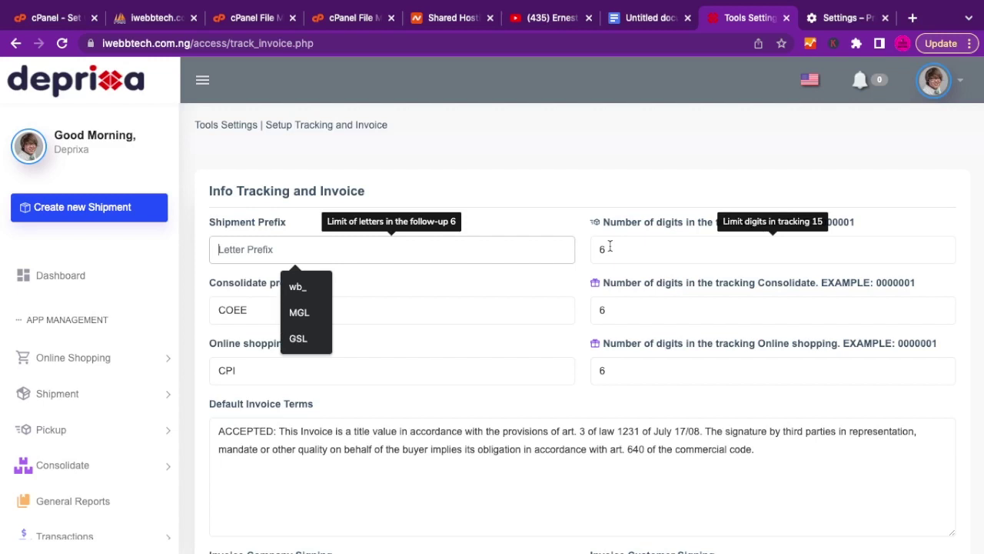
{"action": "left_click", "coordinate": [609, 246]}
{"action": "key", "text": "BackSpace"}
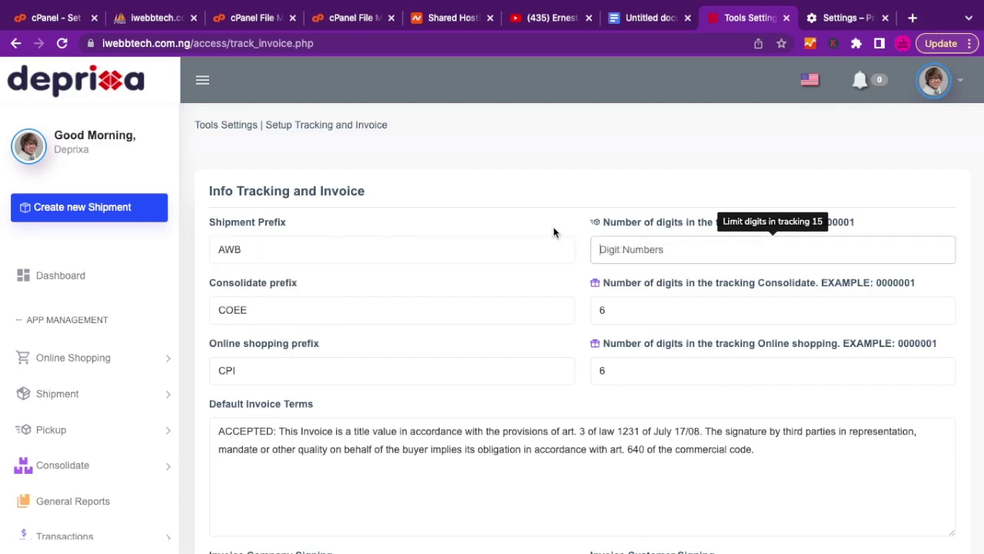
{"action": "type", "text": "6"}
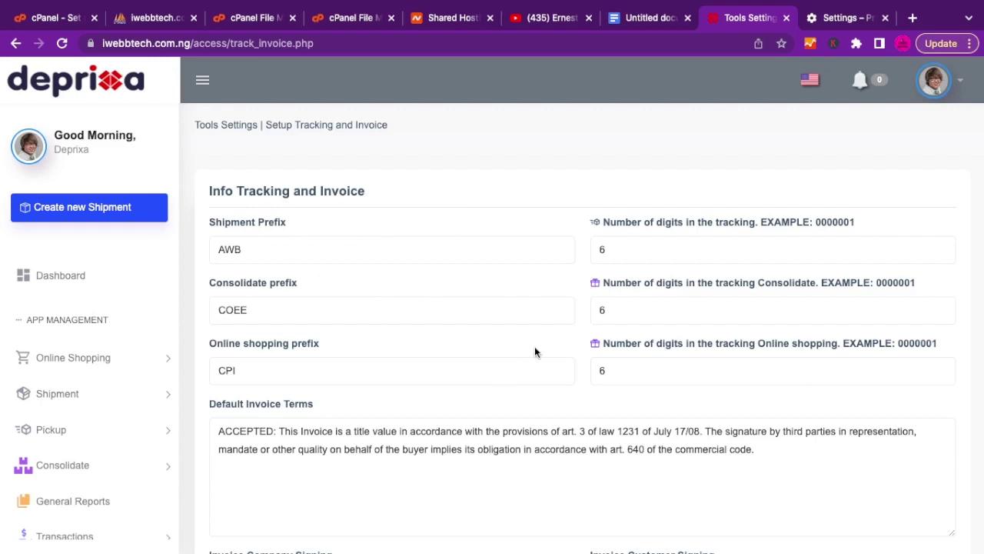
Review the default invoice terms and clear the invoice signing field text.
{"action": "scroll", "coordinate": [534, 351], "scroll_direction": "down", "scroll_amount": 2}
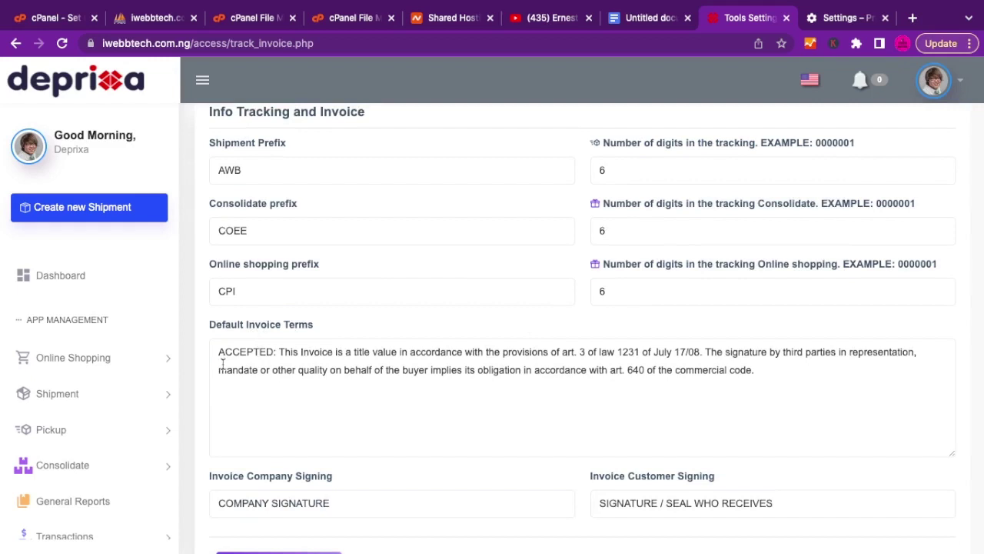
{"action": "left_click", "coordinate": [234, 359]}
{"action": "key", "text": "ctrl+a"}
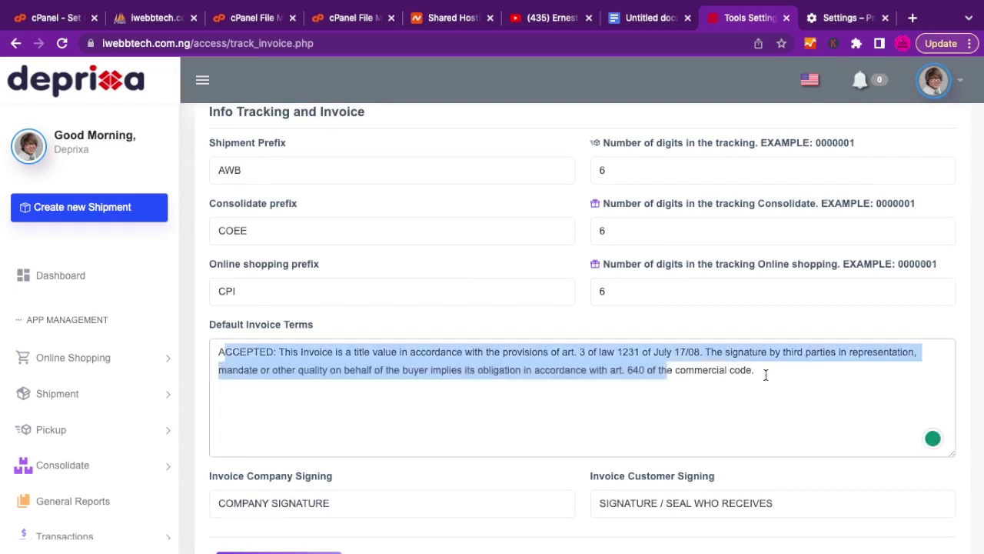
{"action": "left_click", "coordinate": [765, 375]}
{"action": "scroll", "coordinate": [766, 375], "scroll_direction": "down", "scroll_amount": 1}
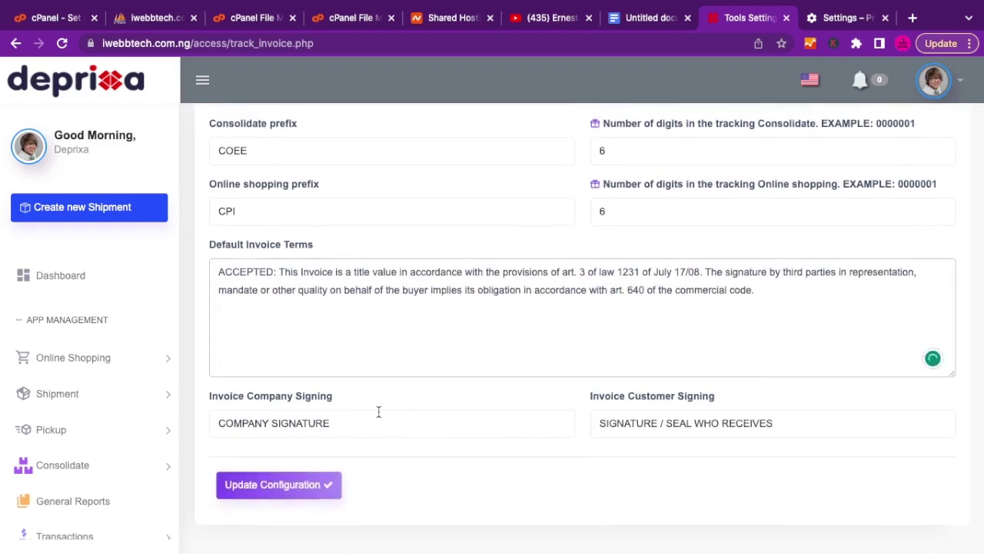
{"action": "left_click", "coordinate": [326, 423]}
{"action": "key", "text": "ctrl+a"}
{"action": "key", "text": "BackSpace"}
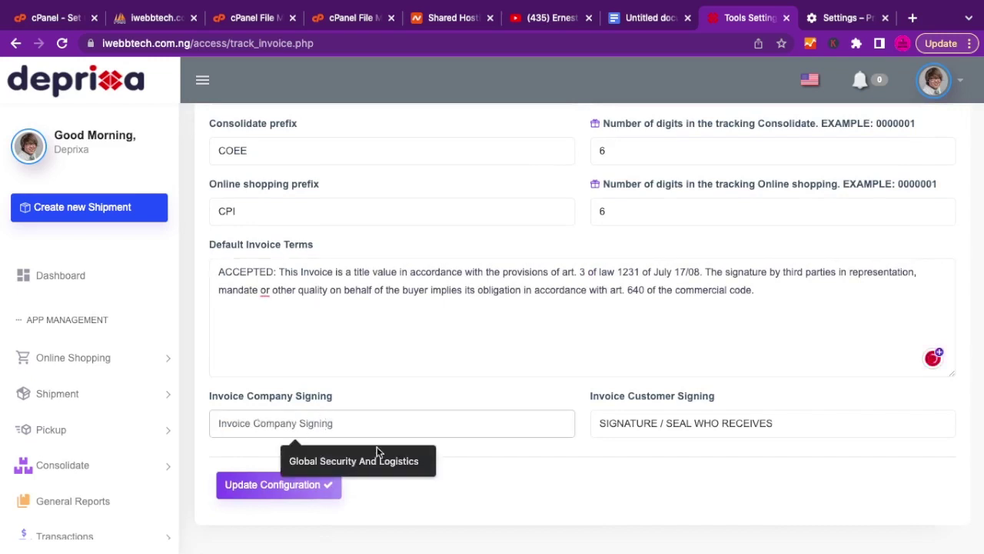
{"action": "left_click", "coordinate": [681, 422]}
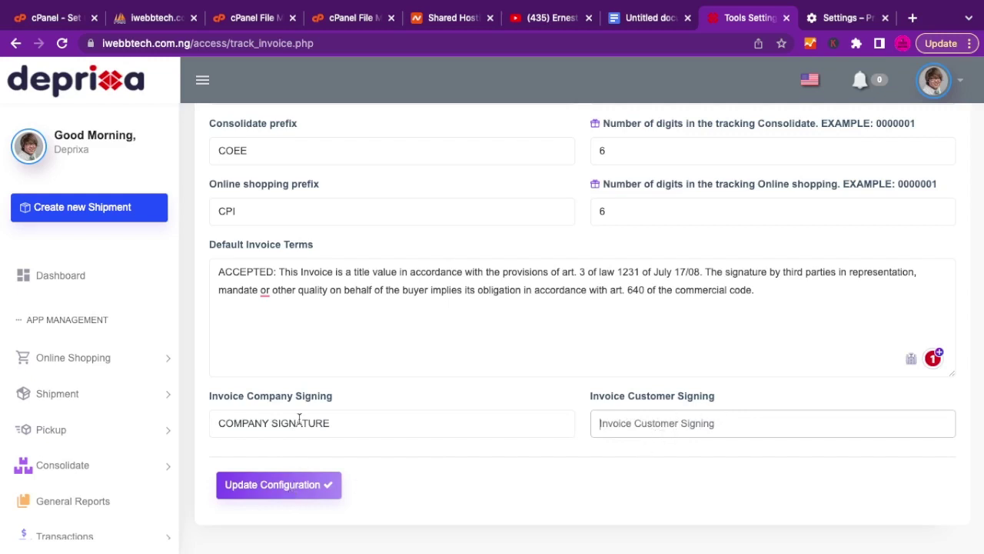
{"action": "scroll", "coordinate": [91, 400], "scroll_direction": "down", "scroll_amount": 1}
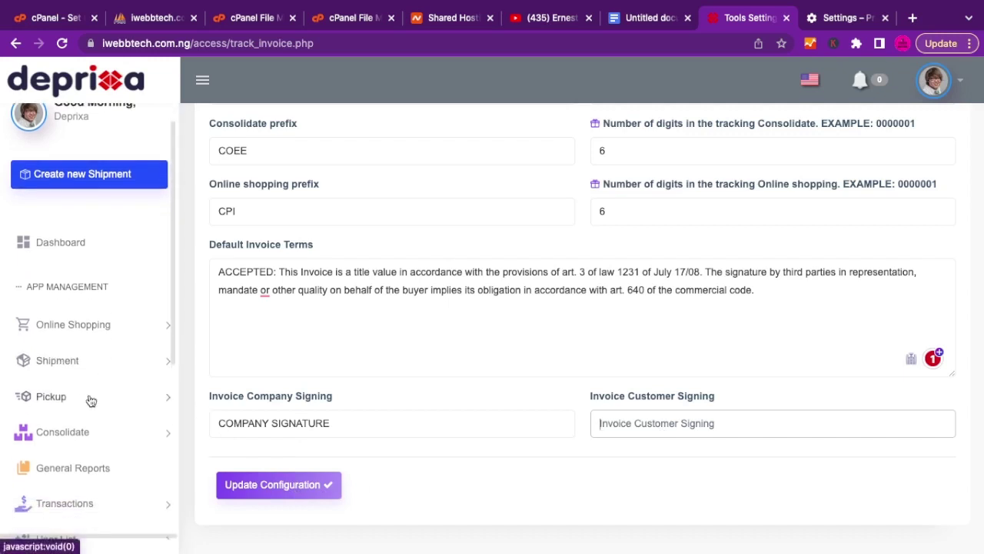
{"action": "scroll", "coordinate": [91, 400], "scroll_direction": "down", "scroll_amount": 5}
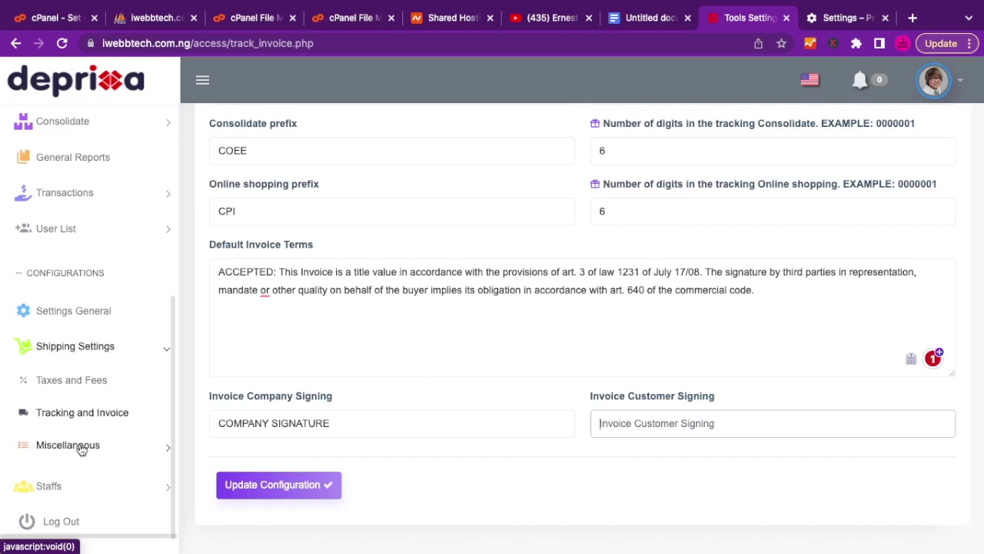
Open Miscellaneous > Office Group to view the Deprixa Group office, code RTG78.
{"action": "left_click", "coordinate": [81, 446]}
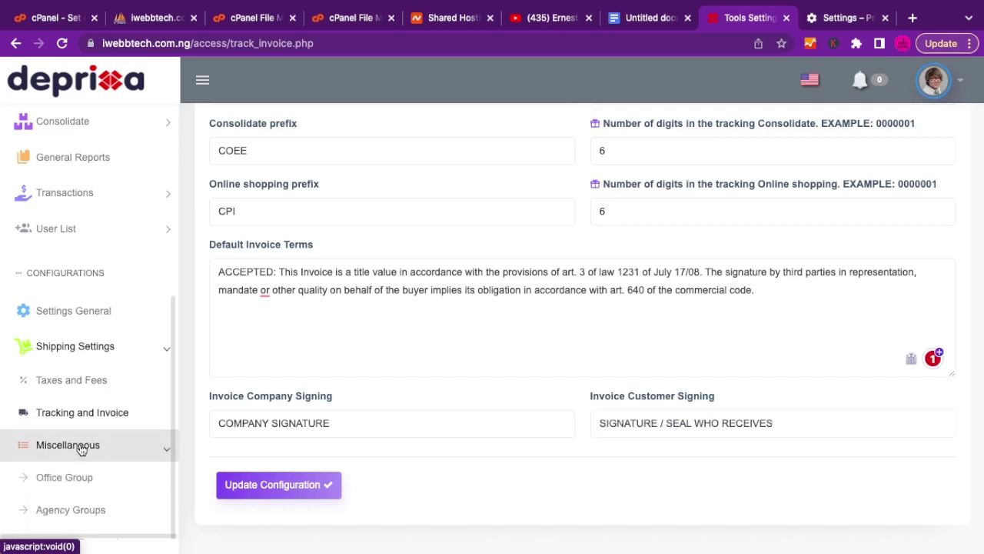
{"action": "scroll", "coordinate": [77, 504], "scroll_direction": "down", "scroll_amount": 3}
{"action": "scroll", "coordinate": [86, 498], "scroll_direction": "down", "scroll_amount": 3}
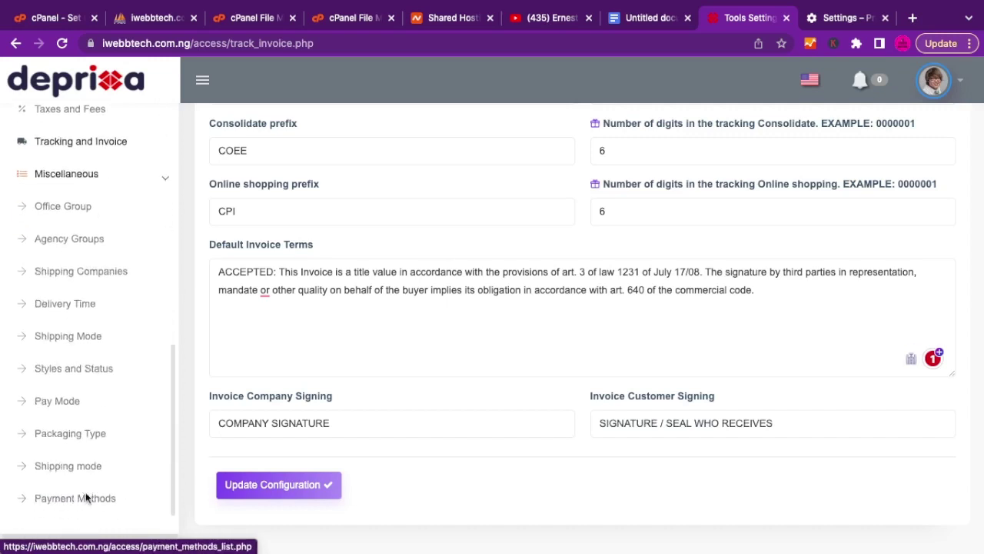
{"action": "scroll", "coordinate": [86, 499], "scroll_direction": "up", "scroll_amount": 2}
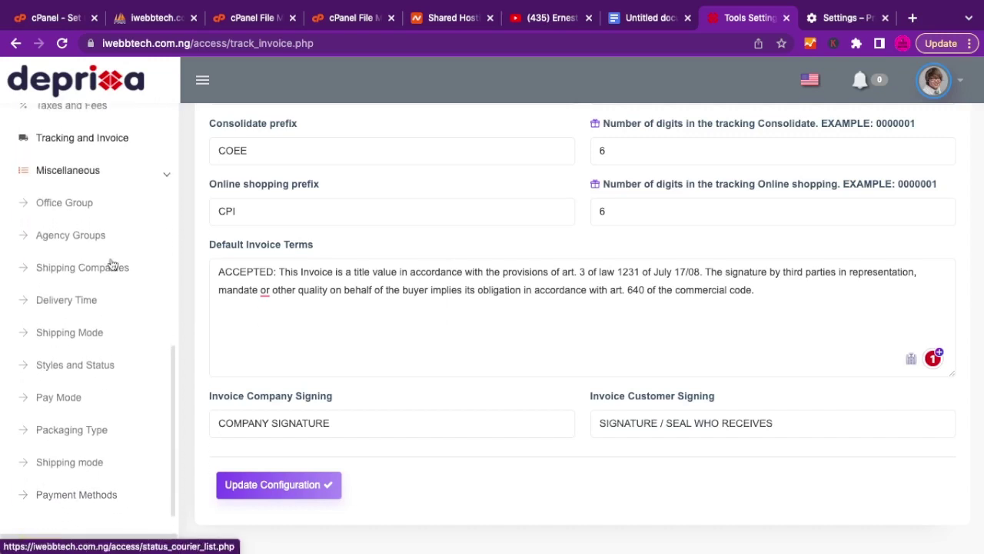
{"action": "left_click", "coordinate": [69, 204]}
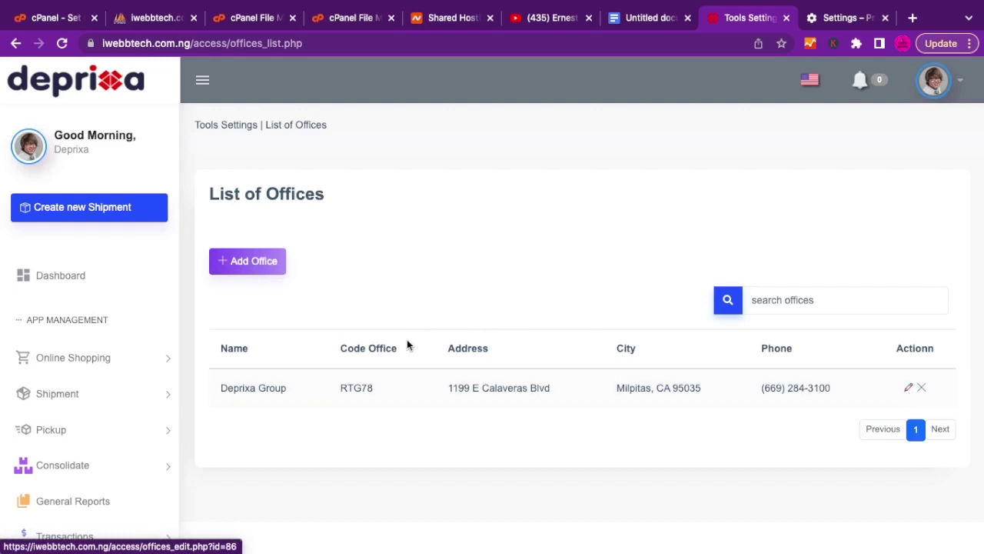
{"action": "scroll", "coordinate": [131, 362], "scroll_direction": "down", "scroll_amount": 3}
{"action": "scroll", "coordinate": [130, 361], "scroll_direction": "down", "scroll_amount": 7}
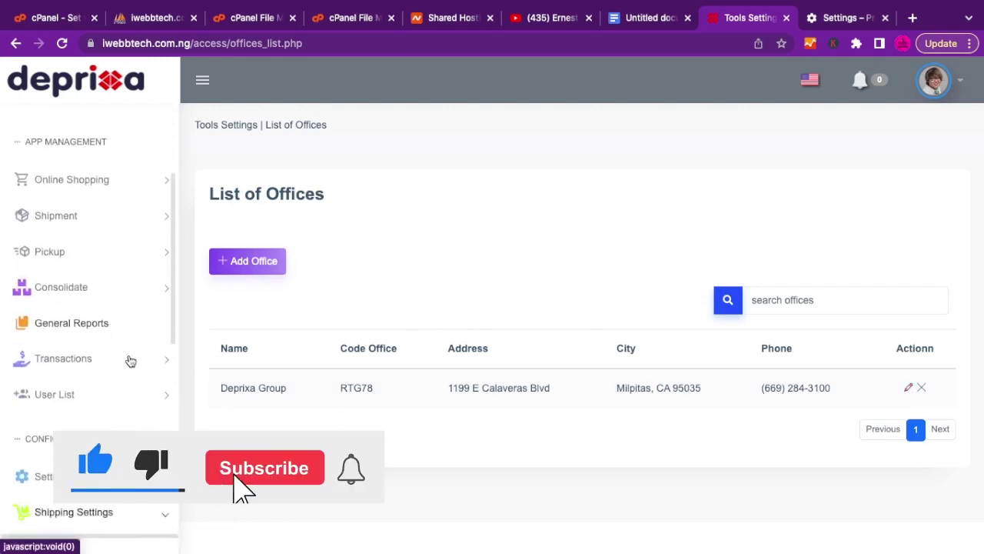
{"action": "scroll", "coordinate": [130, 361], "scroll_direction": "up", "scroll_amount": 2}
{"action": "scroll", "coordinate": [131, 362], "scroll_direction": "up", "scroll_amount": 1}
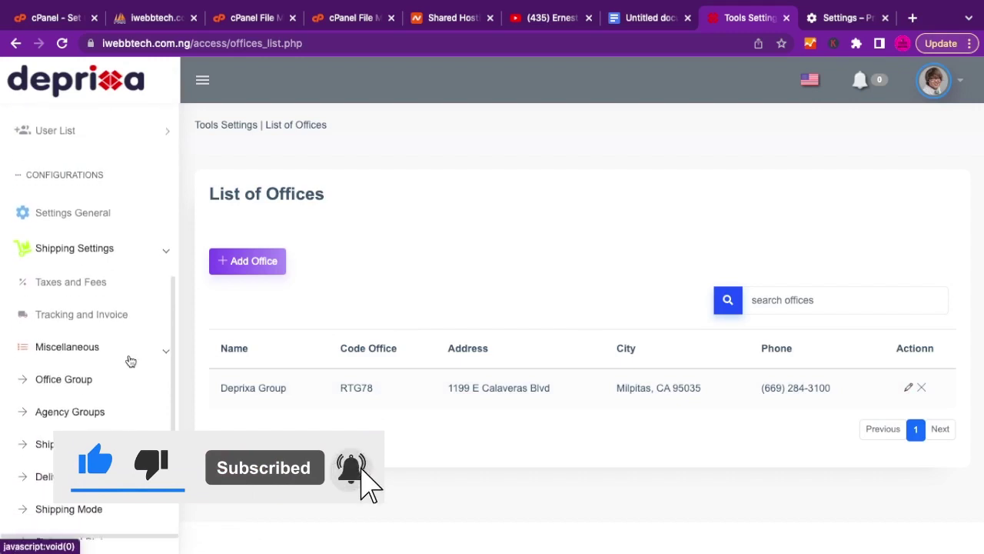
View the List of Agencies showing Deprixa Miami, then go to Styles and Status.
{"action": "left_click", "coordinate": [65, 411]}
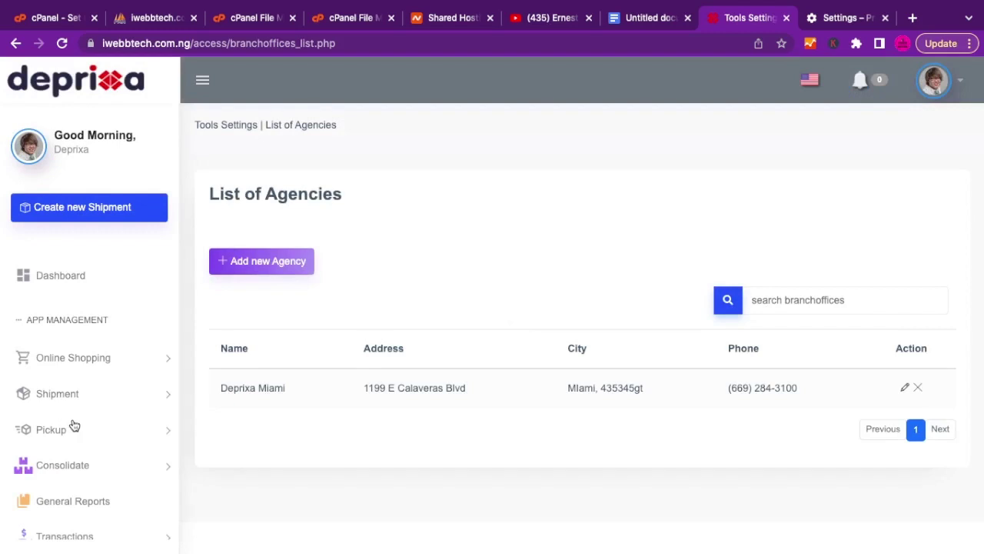
{"action": "scroll", "coordinate": [65, 469], "scroll_direction": "down", "scroll_amount": 5}
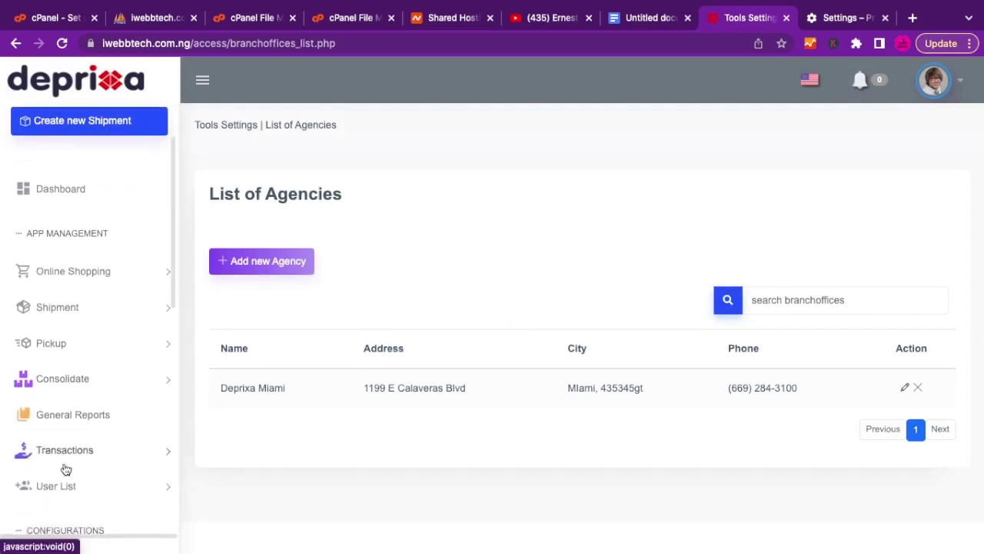
{"action": "scroll", "coordinate": [66, 469], "scroll_direction": "down", "scroll_amount": 5}
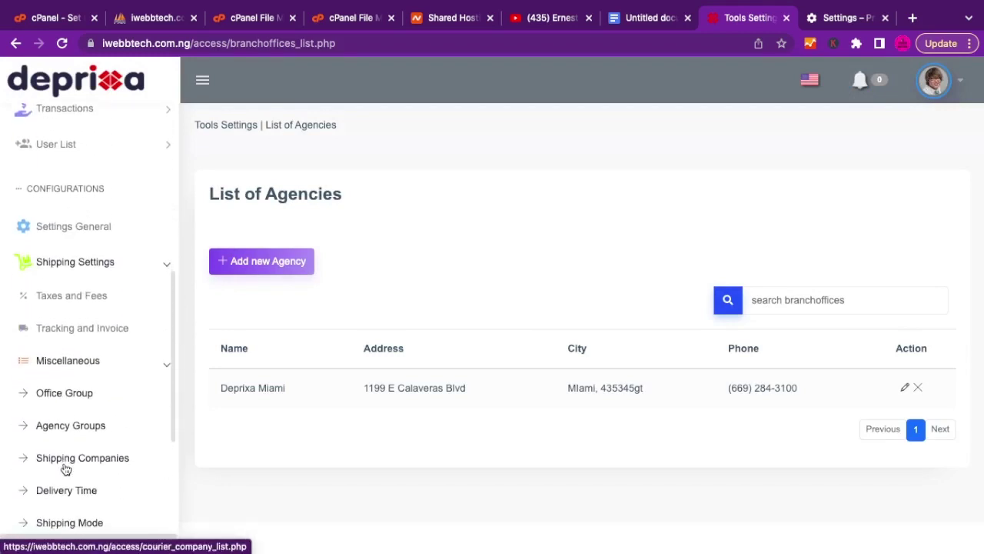
{"action": "scroll", "coordinate": [65, 469], "scroll_direction": "down", "scroll_amount": 1}
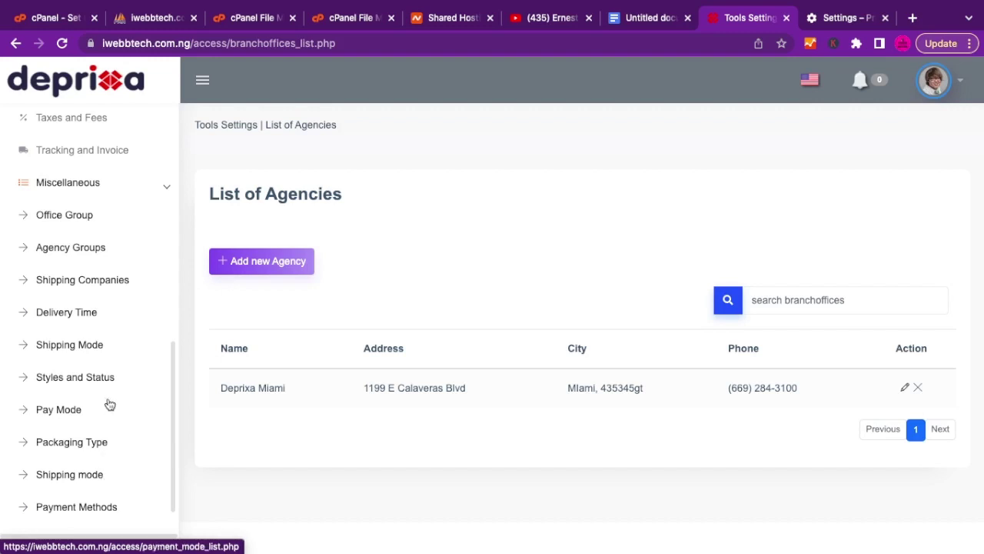
{"action": "scroll", "coordinate": [108, 394], "scroll_direction": "up", "scroll_amount": 1}
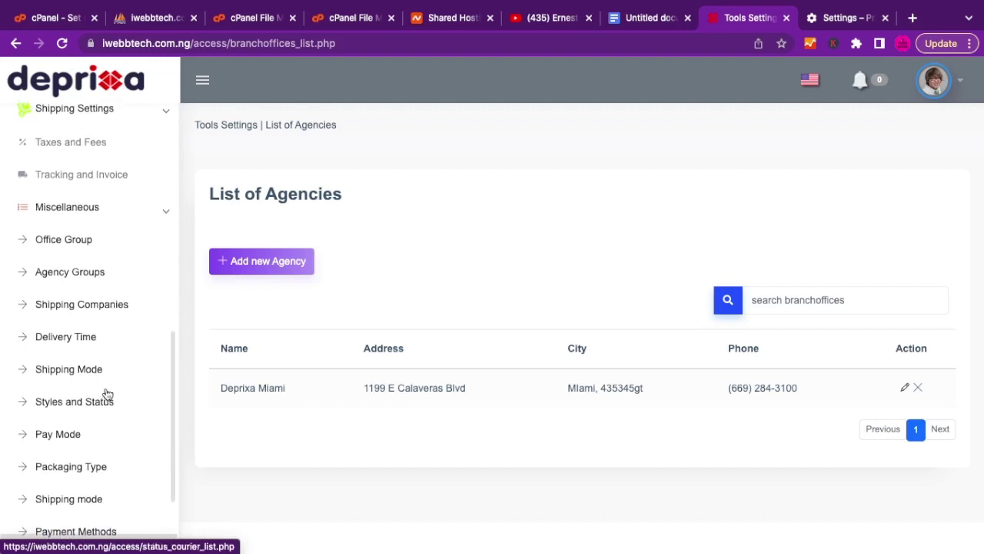
{"action": "scroll", "coordinate": [108, 394], "scroll_direction": "up", "scroll_amount": 10}
{"action": "scroll", "coordinate": [108, 394], "scroll_direction": "down", "scroll_amount": 10}
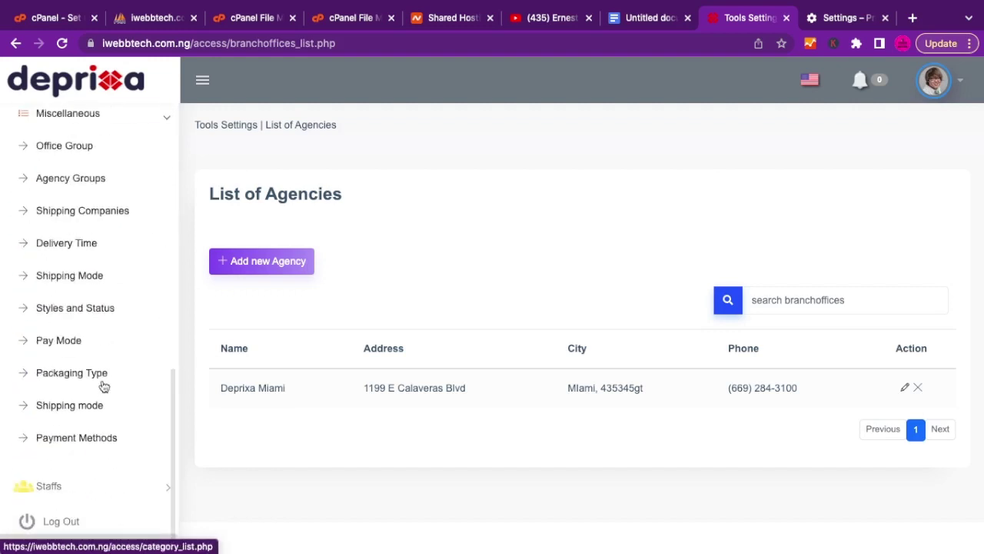
{"action": "left_click", "coordinate": [69, 316]}
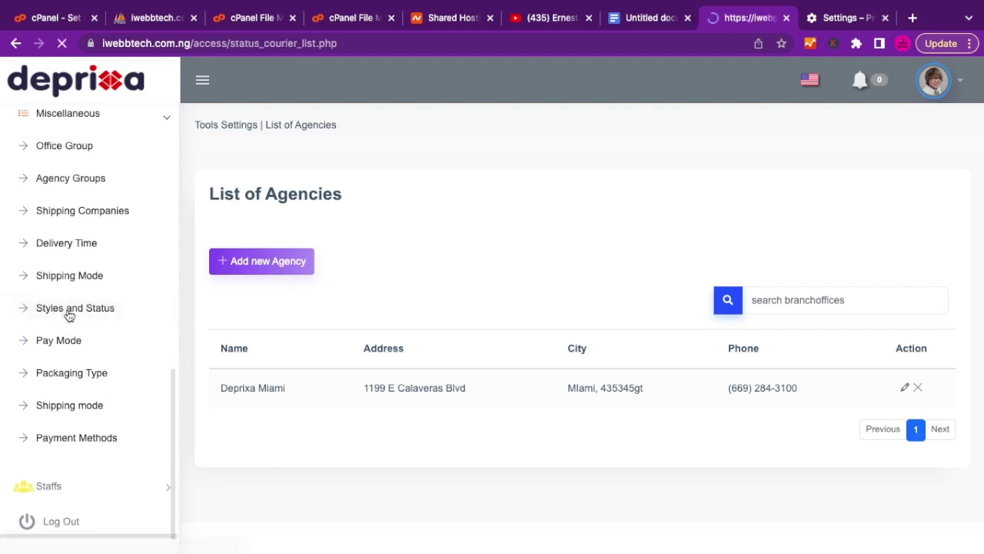
Scroll through the status table (Rejected, Received Office, Pending quote, On Route) and back to the top.
{"action": "scroll", "coordinate": [376, 374], "scroll_direction": "down", "scroll_amount": 3}
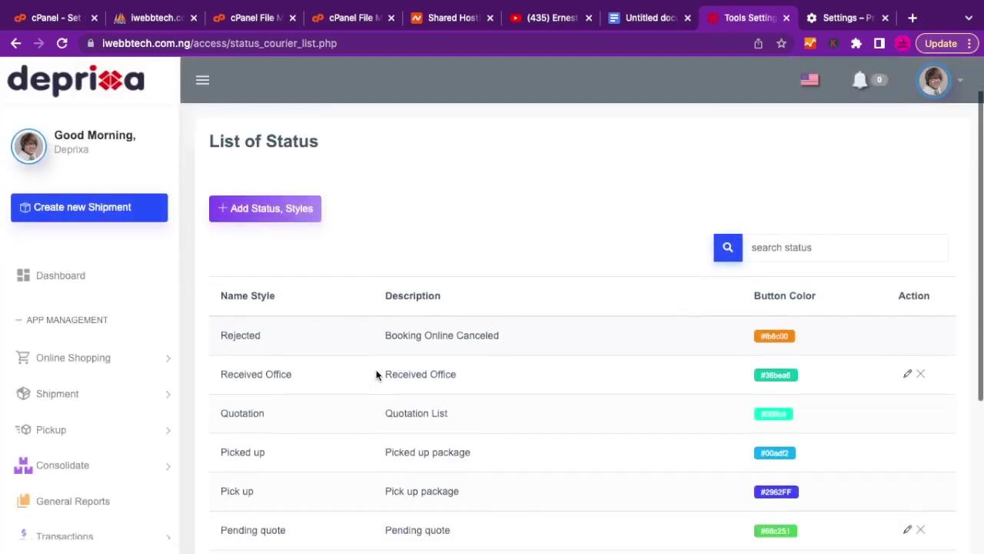
{"action": "scroll", "coordinate": [376, 374], "scroll_direction": "up", "scroll_amount": 1}
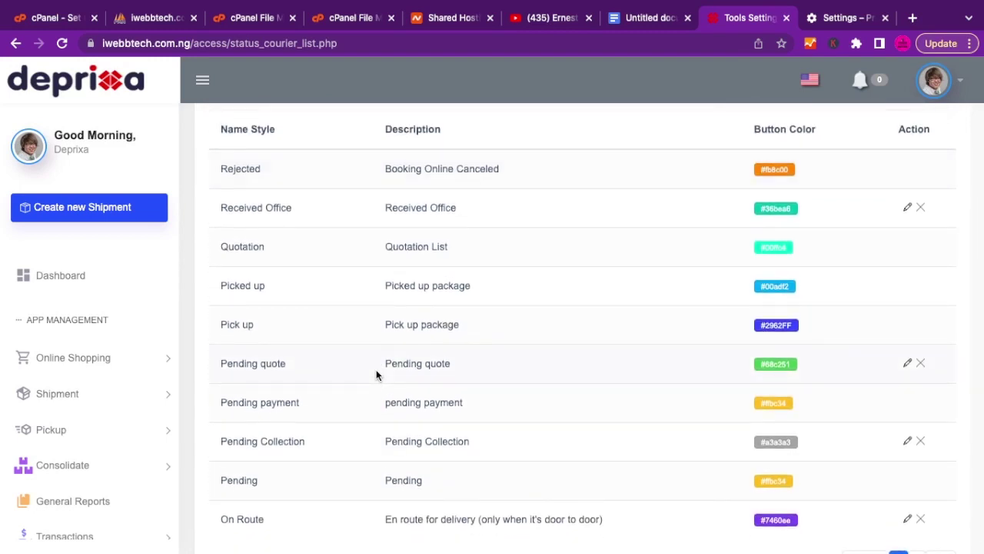
{"action": "scroll", "coordinate": [377, 374], "scroll_direction": "down", "scroll_amount": 1}
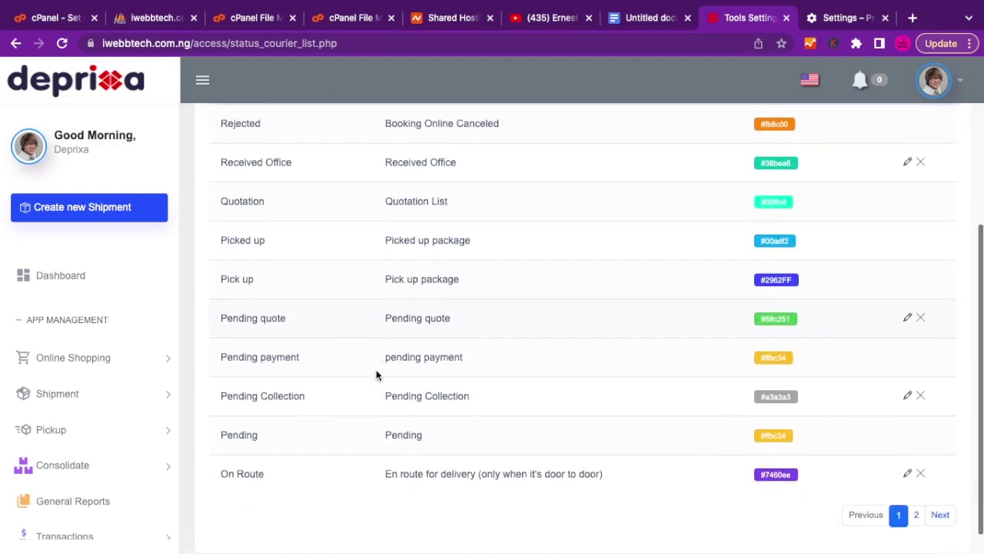
{"action": "scroll", "coordinate": [376, 375], "scroll_direction": "up", "scroll_amount": 2}
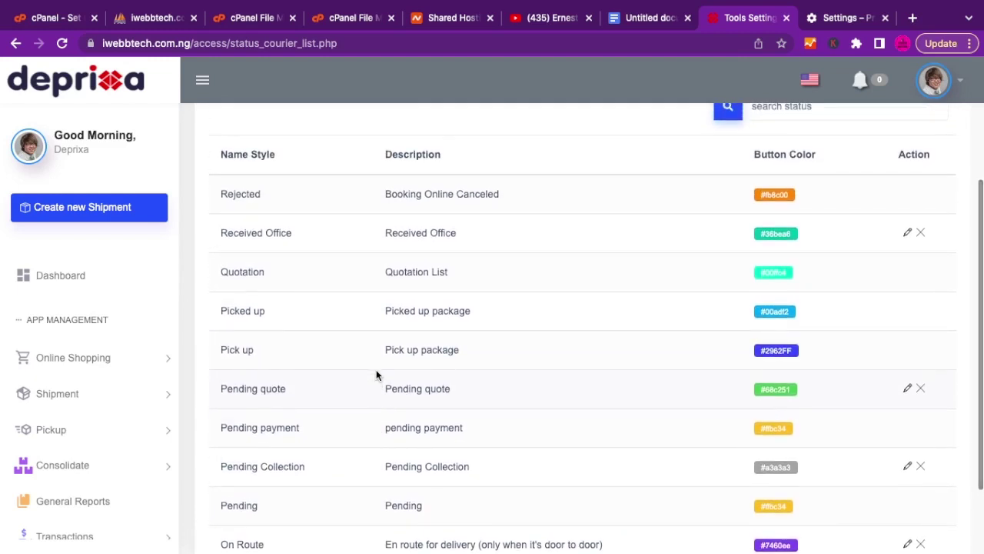
{"action": "scroll", "coordinate": [376, 374], "scroll_direction": "up", "scroll_amount": 3}
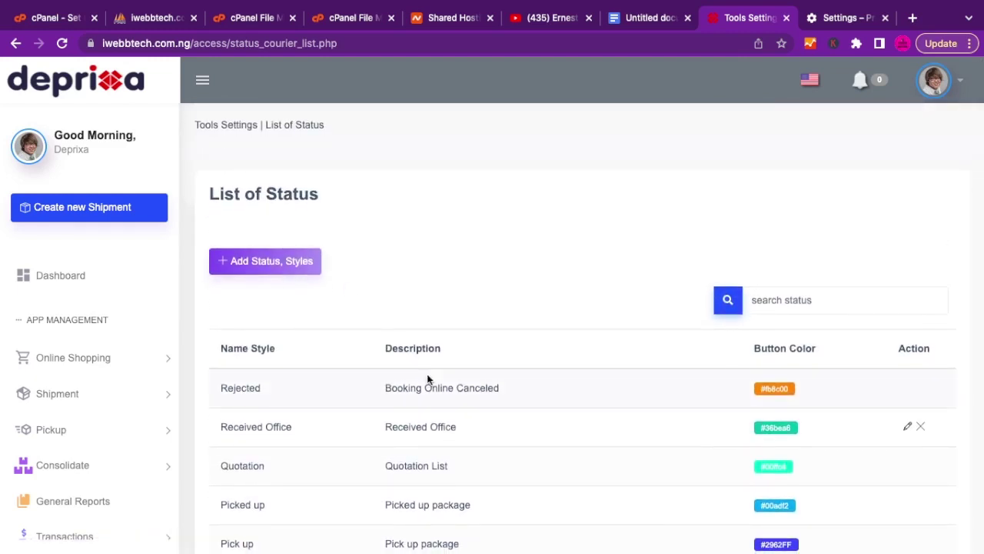
{"action": "scroll", "coordinate": [427, 374], "scroll_direction": "down", "scroll_amount": 4}
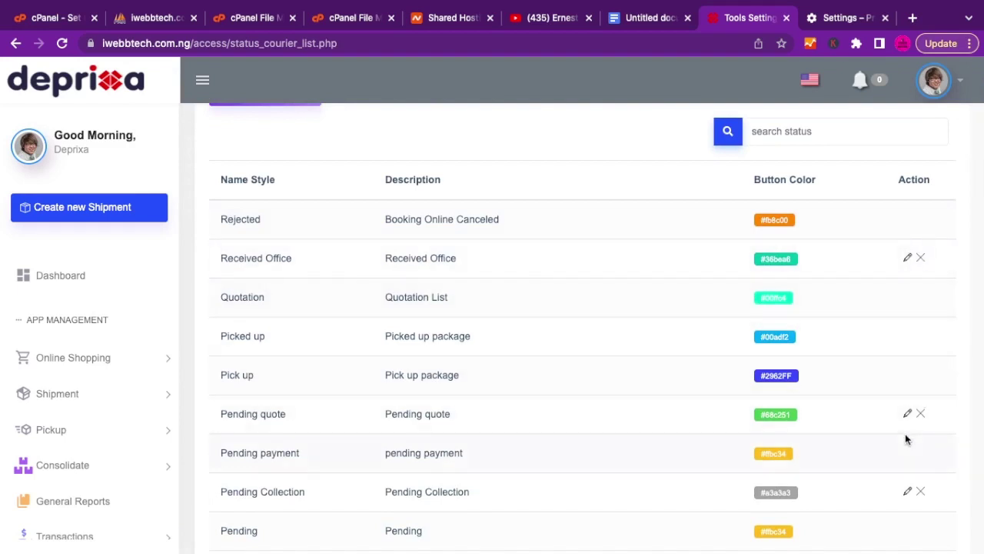
{"action": "scroll", "coordinate": [452, 390], "scroll_direction": "up", "scroll_amount": 3}
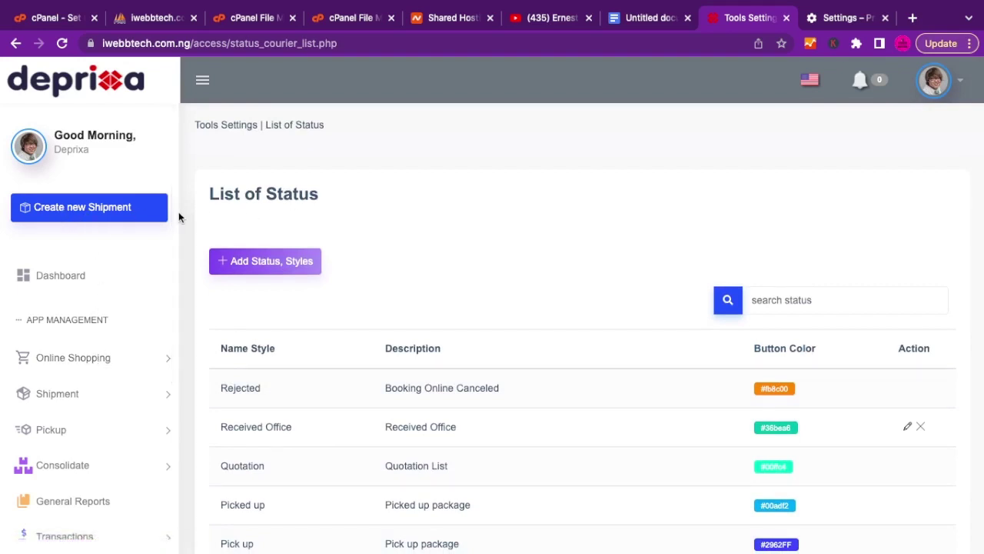
{"action": "left_click", "coordinate": [90, 209]}
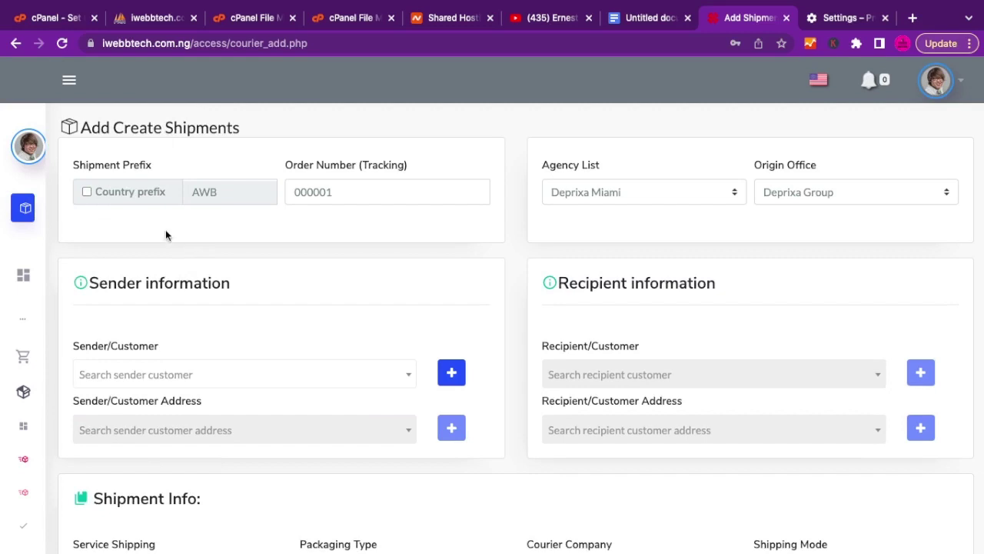
{"action": "left_click", "coordinate": [87, 193]}
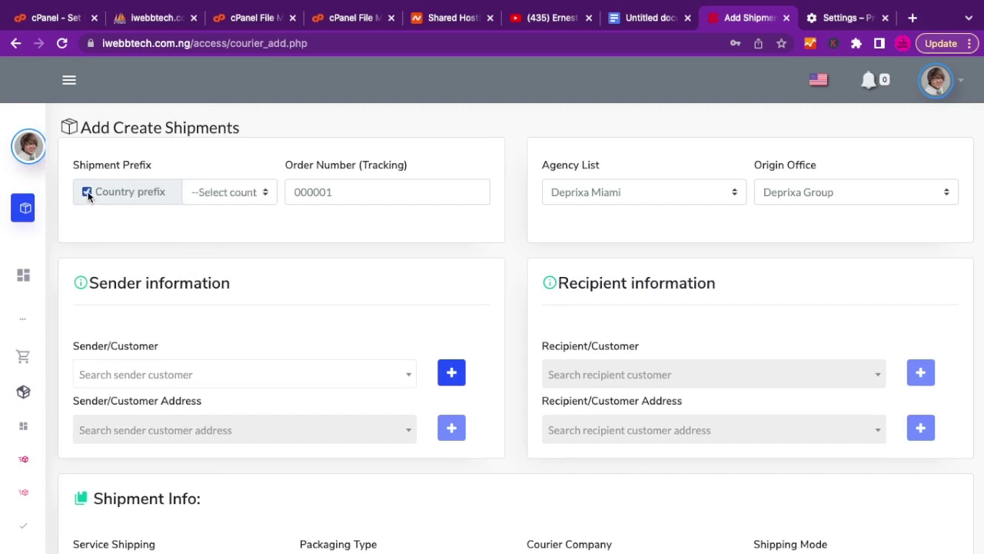
{"action": "left_click", "coordinate": [87, 191]}
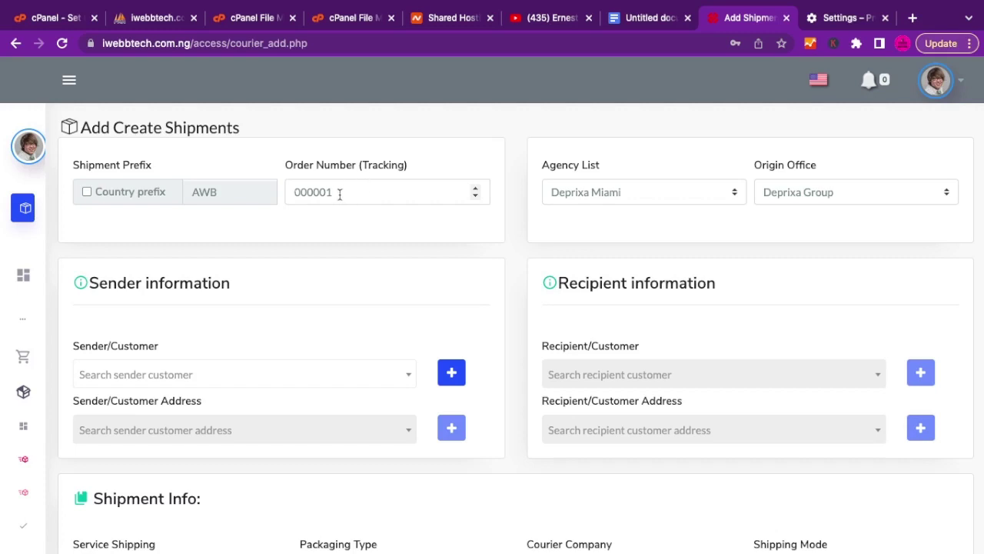
{"action": "left_click_drag", "start_coordinate": [340, 193], "coordinate": [284, 194]}
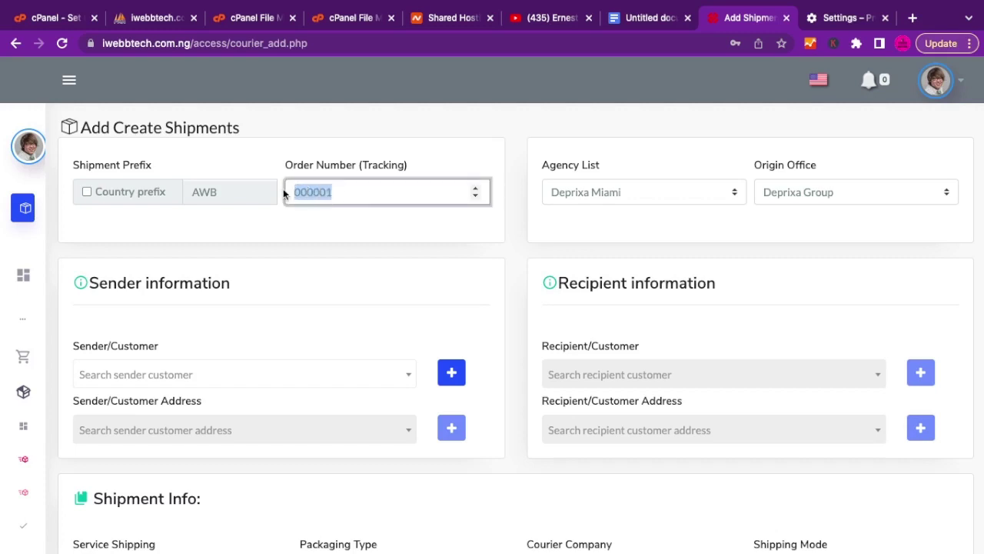
{"action": "left_click", "coordinate": [330, 222]}
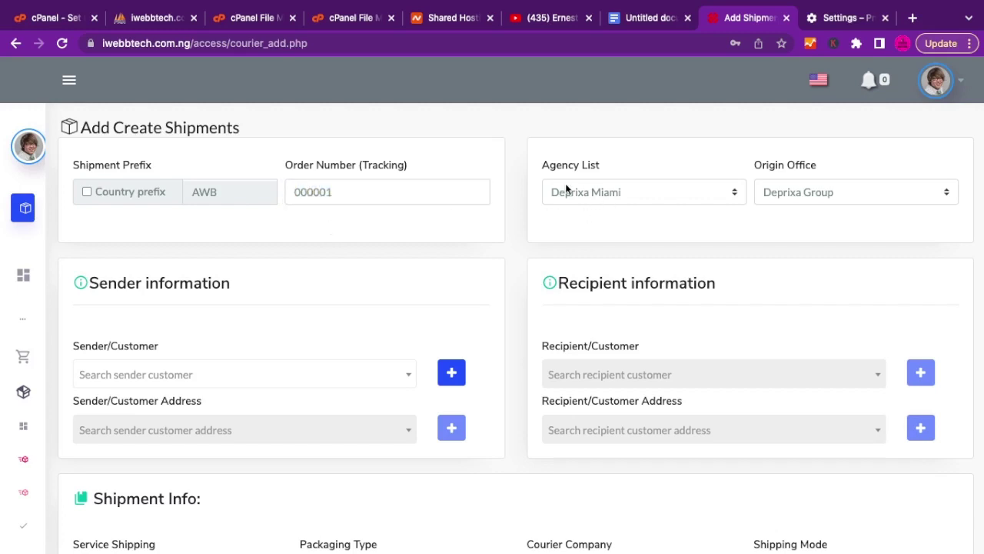
{"action": "left_click", "coordinate": [592, 191]}
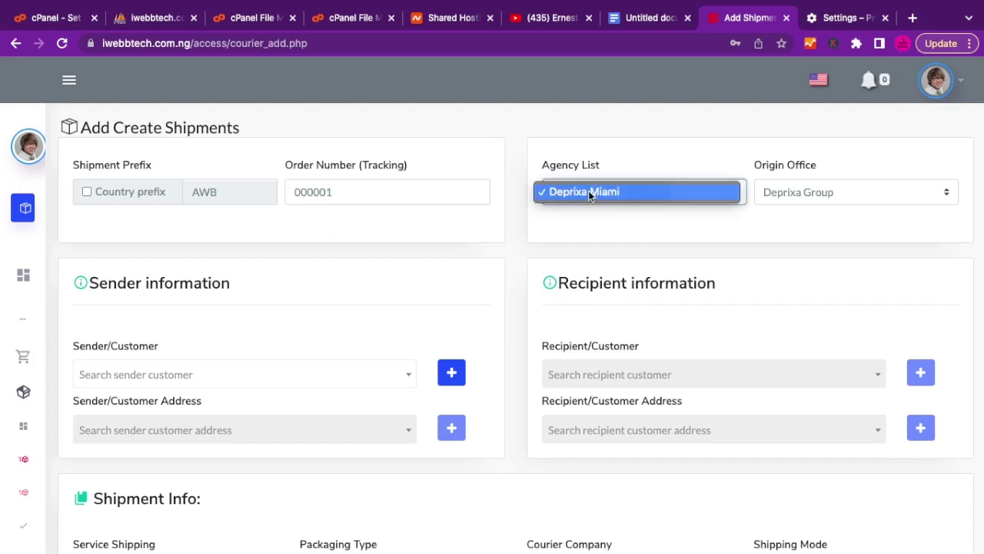
{"action": "left_click", "coordinate": [777, 200]}
{"action": "left_click", "coordinate": [789, 186]}
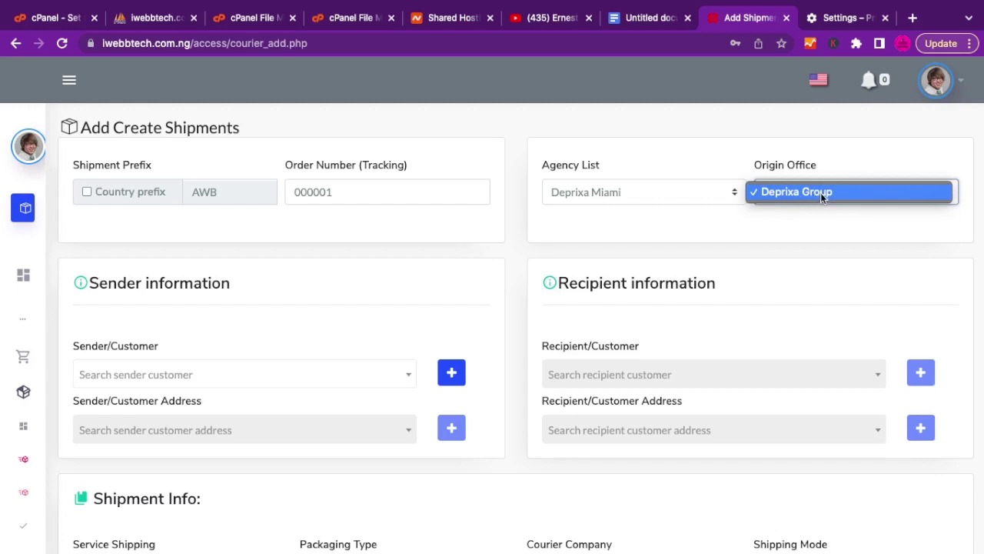
{"action": "left_click", "coordinate": [822, 192]}
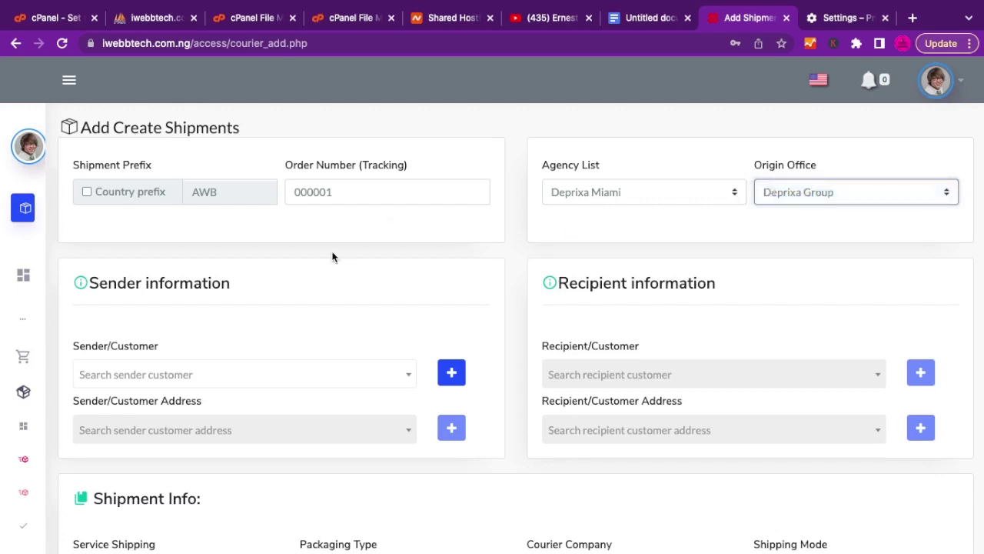
{"action": "scroll", "coordinate": [314, 313], "scroll_direction": "down", "scroll_amount": 3}
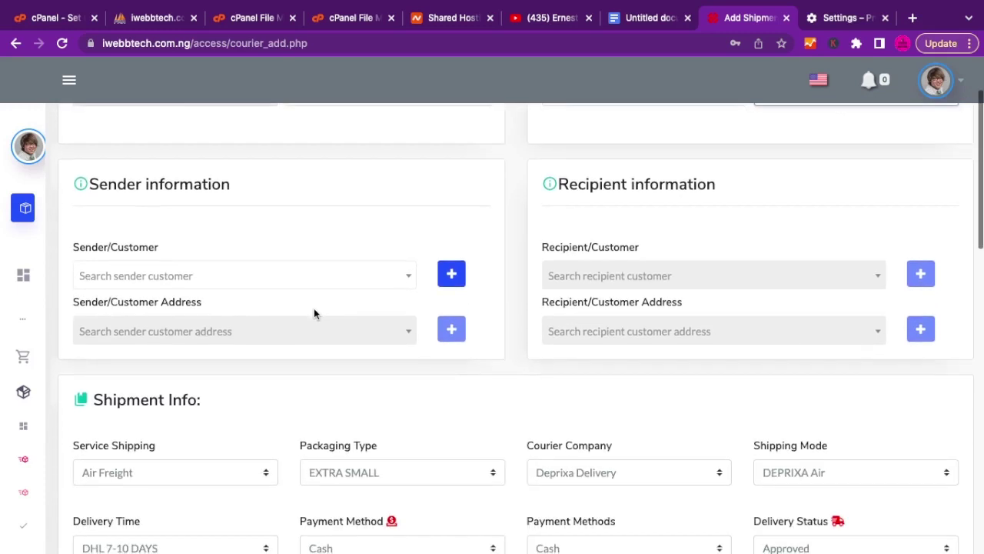
{"action": "scroll", "coordinate": [314, 308], "scroll_direction": "down", "scroll_amount": 1}
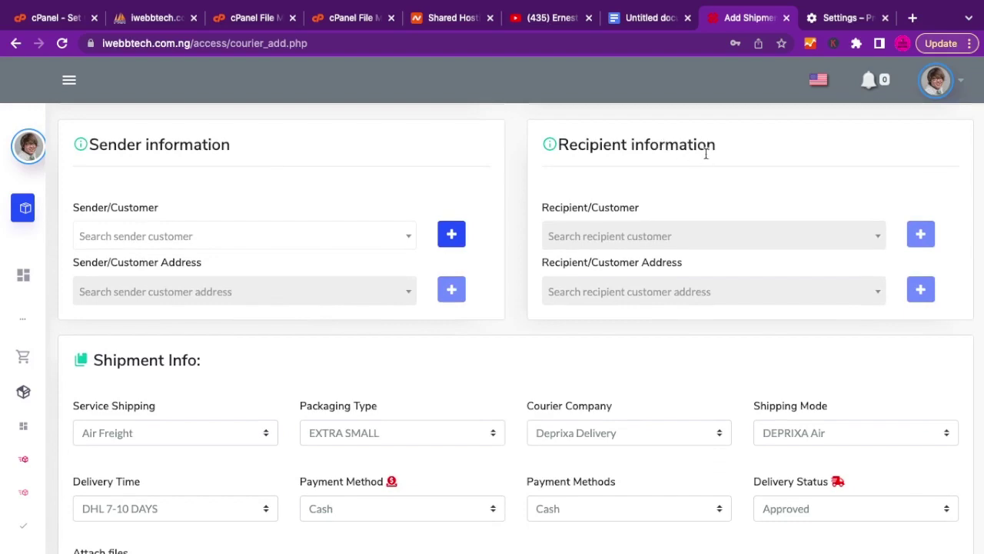
Start a new sender customer and enter their first and last name.
{"action": "left_click", "coordinate": [454, 237]}
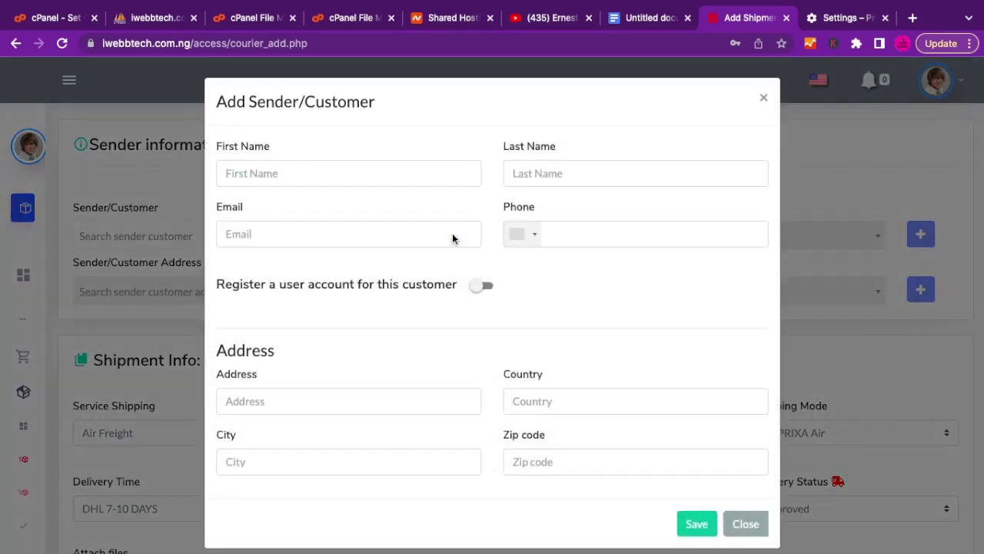
{"action": "left_click", "coordinate": [271, 169]}
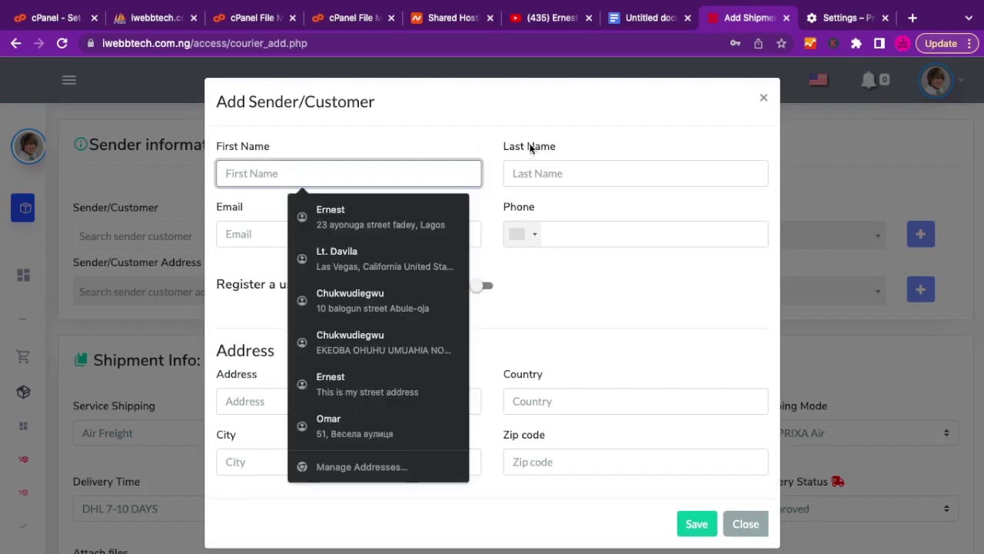
{"action": "type", "text": "ghfjgfh"}
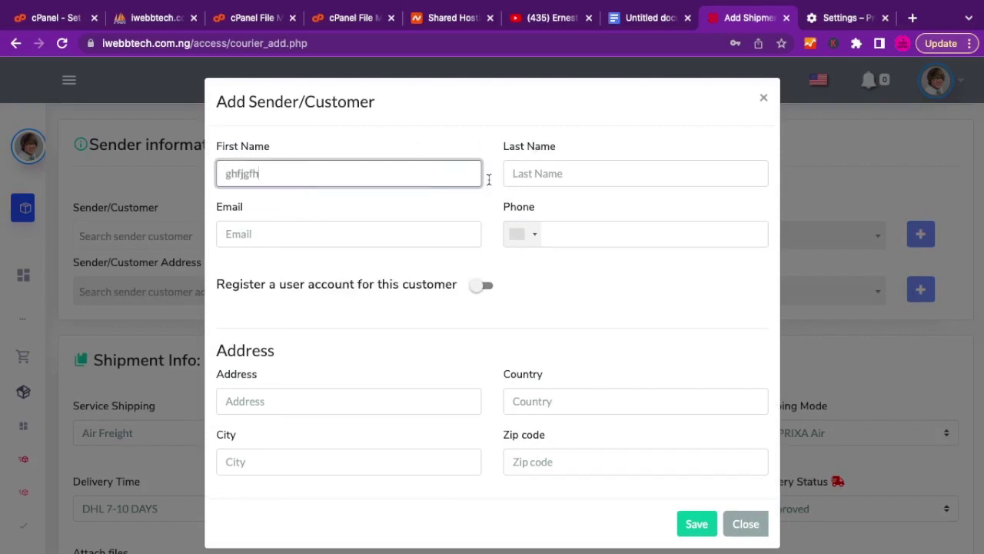
{"action": "left_click", "coordinate": [597, 175]}
{"action": "double_click", "coordinate": [240, 175]}
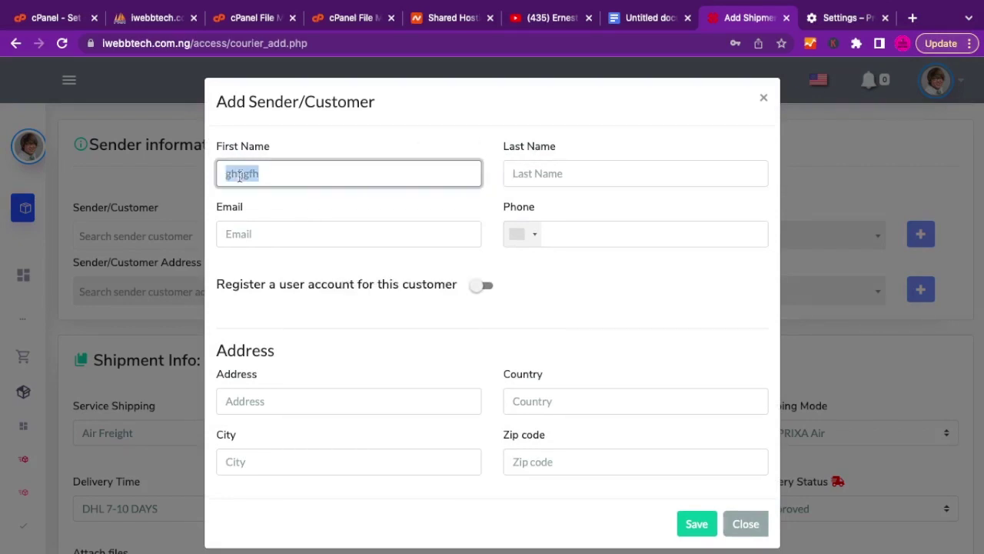
{"action": "type", "text": "john"}
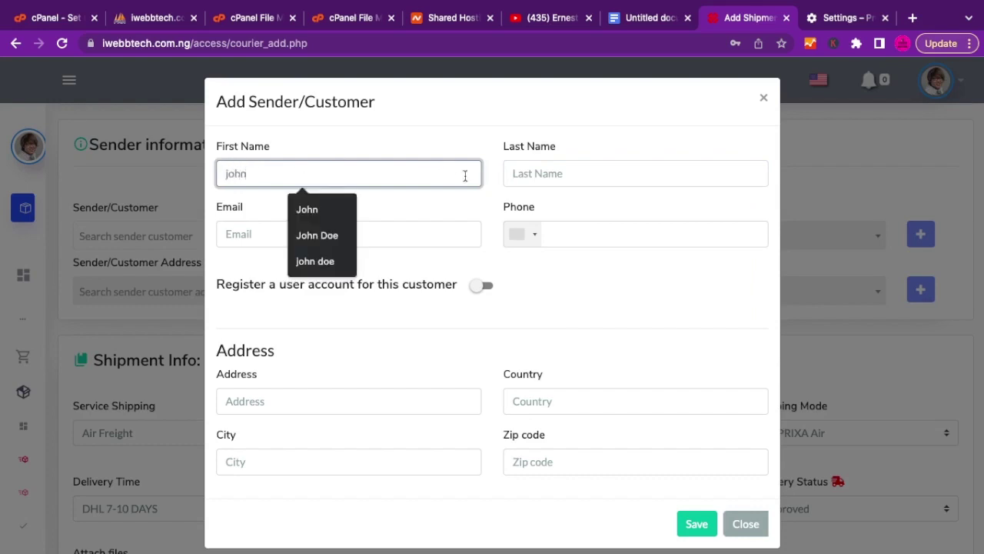
{"action": "left_click", "coordinate": [536, 173]}
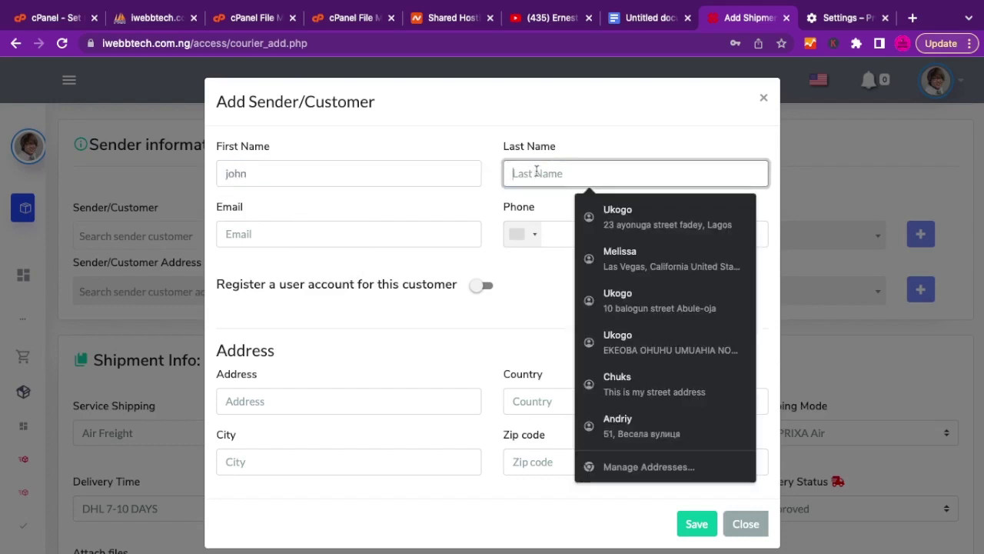
{"action": "type", "text": "doe"}
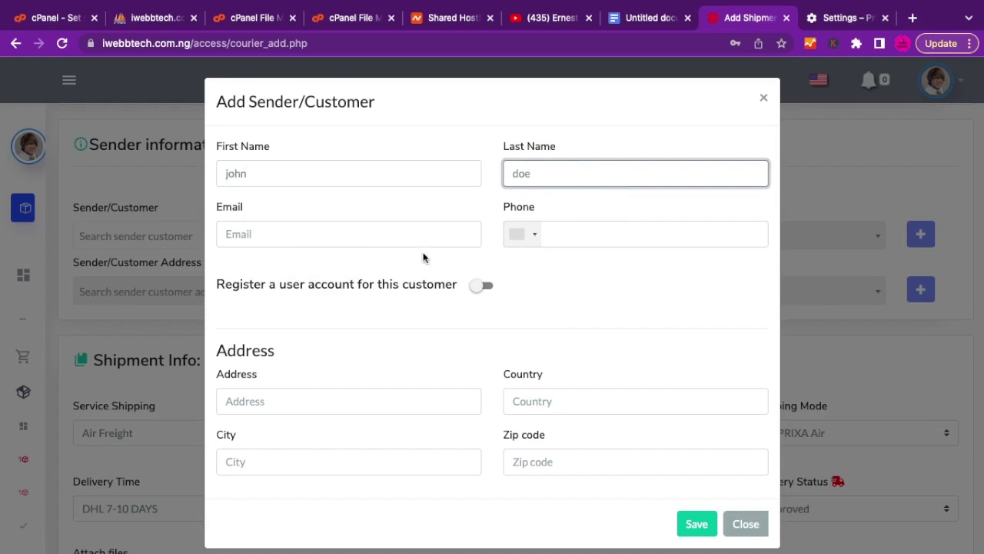
Enter the sender's email, city and zip code 10039, then save the customer.
{"action": "left_click", "coordinate": [361, 234]}
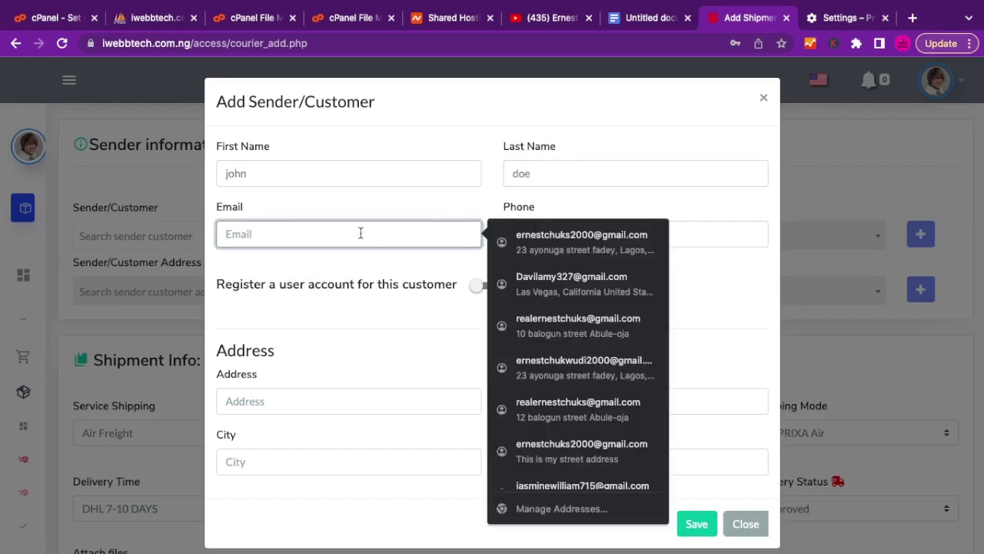
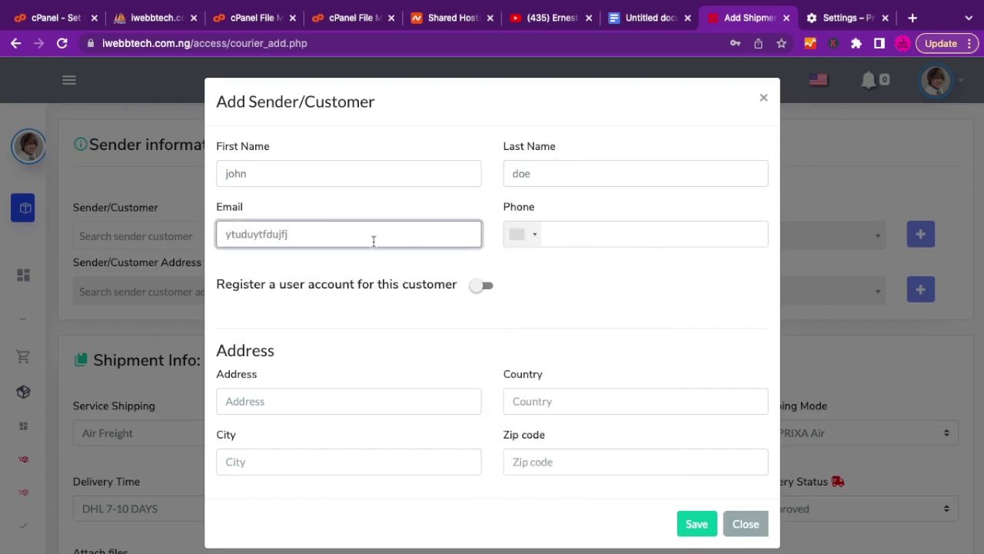
{"action": "scroll", "coordinate": [251, 277], "scroll_direction": "down", "scroll_amount": 1}
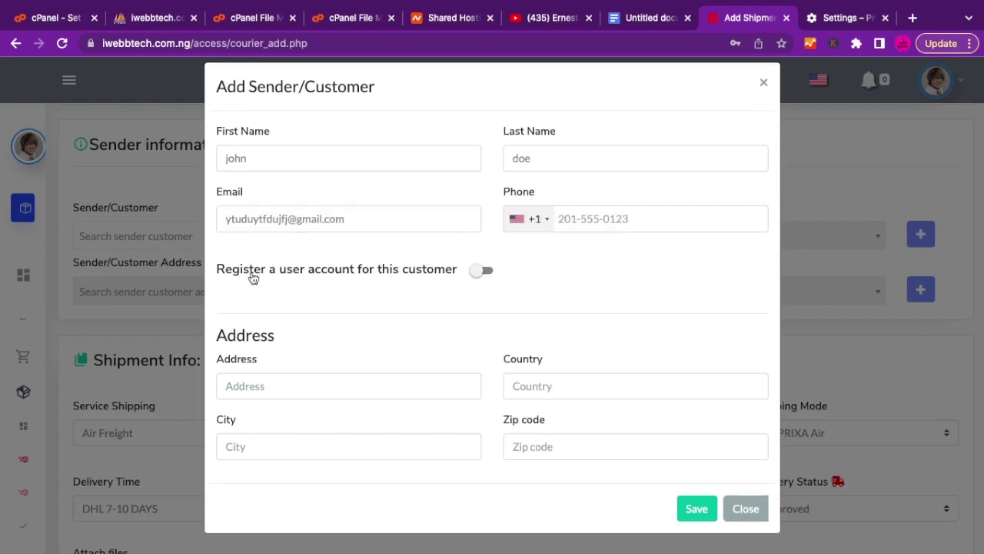
{"action": "left_click", "coordinate": [307, 446]}
{"action": "type", "text": "ny"}
{"action": "key", "text": "Tab"}
{"action": "type", "text": "10039"}
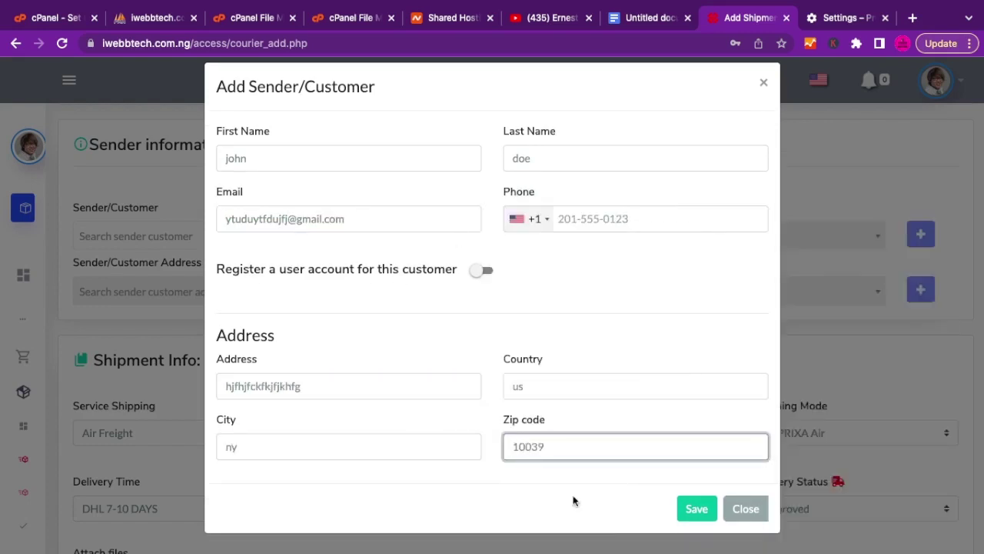
{"action": "left_click", "coordinate": [584, 218]}
{"action": "left_click", "coordinate": [580, 269]}
{"action": "left_click", "coordinate": [694, 514]}
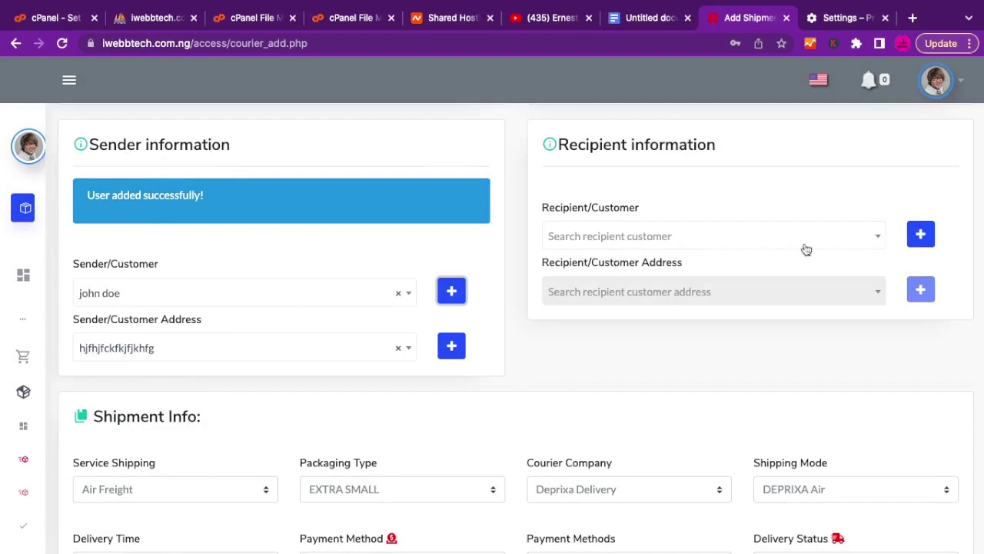
Start a new recipient customer and enter their first name, last name and email.
{"action": "left_click", "coordinate": [922, 236]}
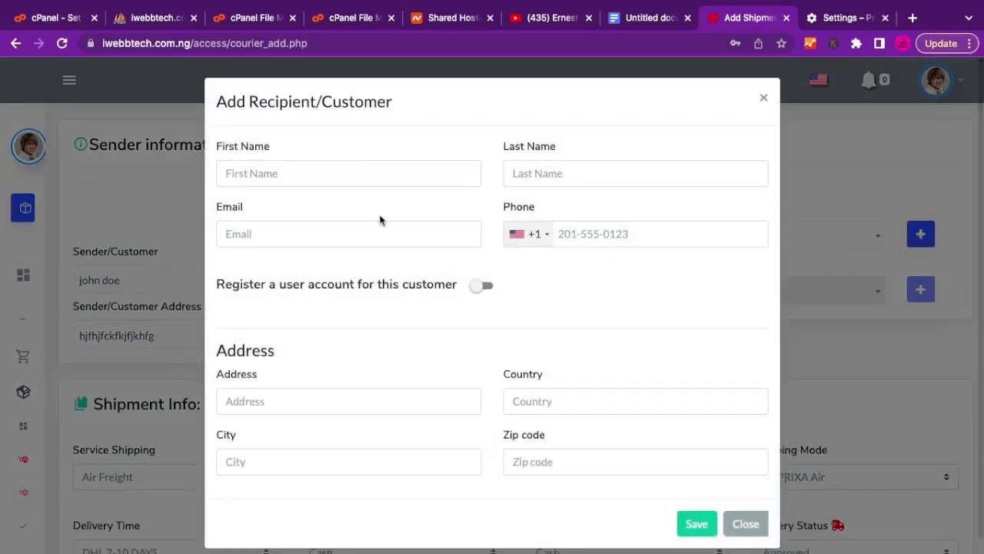
{"action": "left_click", "coordinate": [312, 172]}
{"action": "type", "text": "hgjhgfhg"}
{"action": "key", "text": "Tab"}
{"action": "type", "text": "hduytruy"}
{"action": "key", "text": "Tab"}
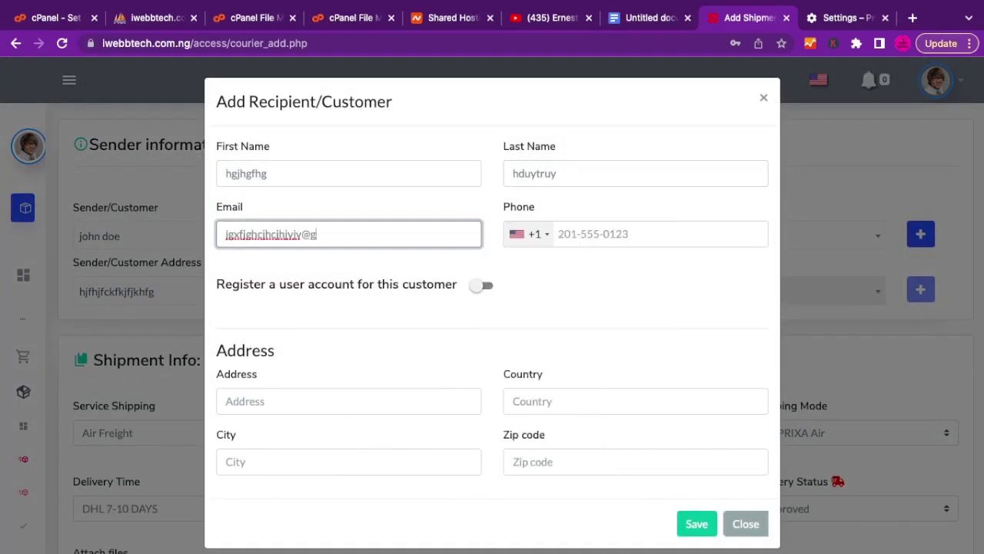
Fill in the recipient's phone, street address and city, save, and dismiss the password prompt.
{"action": "key", "text": "Tab"}
{"action": "key", "text": "Down"}
{"action": "key", "text": "Down"}
{"action": "key", "text": "Return"}
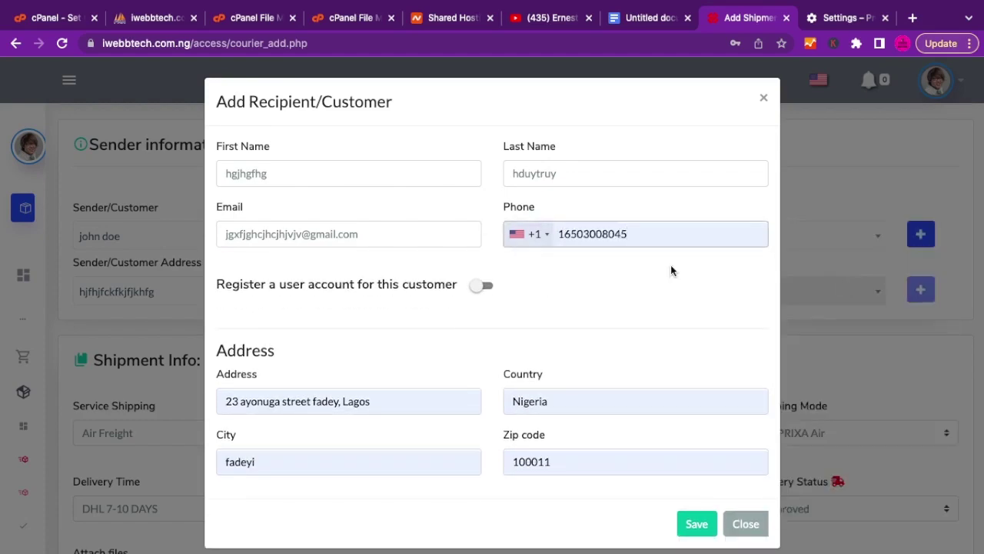
{"action": "key", "text": "Tab"}
{"action": "key", "text": "Tab"}
{"action": "type", "text": "gfjkfjk,v,jvjvj, ghfjhdh dytgh"}
{"action": "key", "text": "Tab"}
{"action": "type", "text": "dyfdjyh"}
{"action": "key", "text": "Tab"}
{"action": "type", "text": "ghjfhjgfjhvj"}
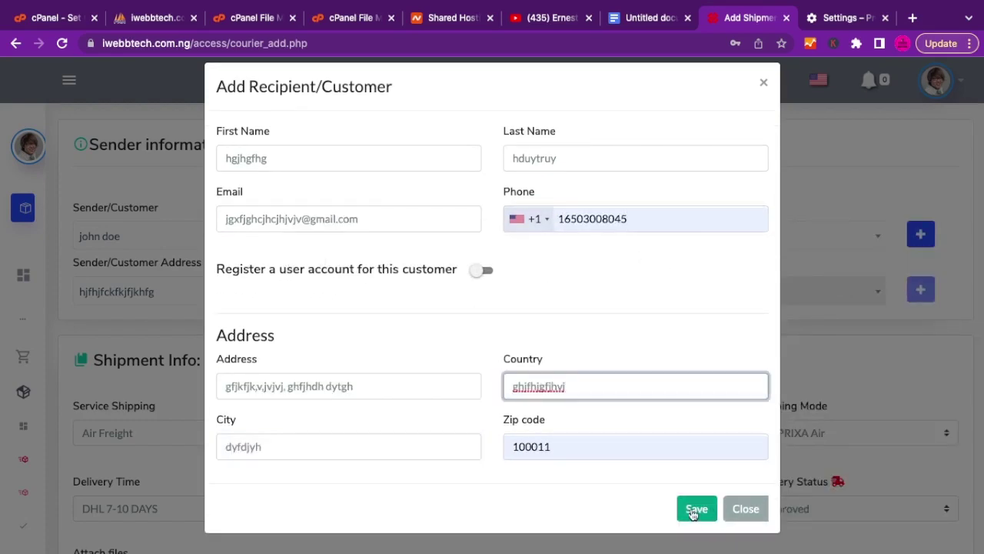
{"action": "left_click", "coordinate": [692, 509]}
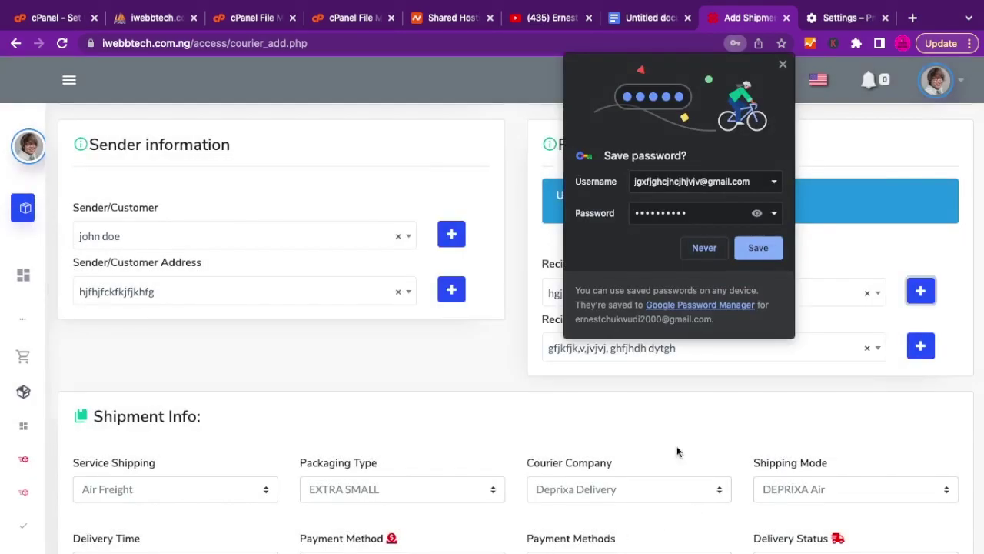
{"action": "left_click", "coordinate": [783, 65]}
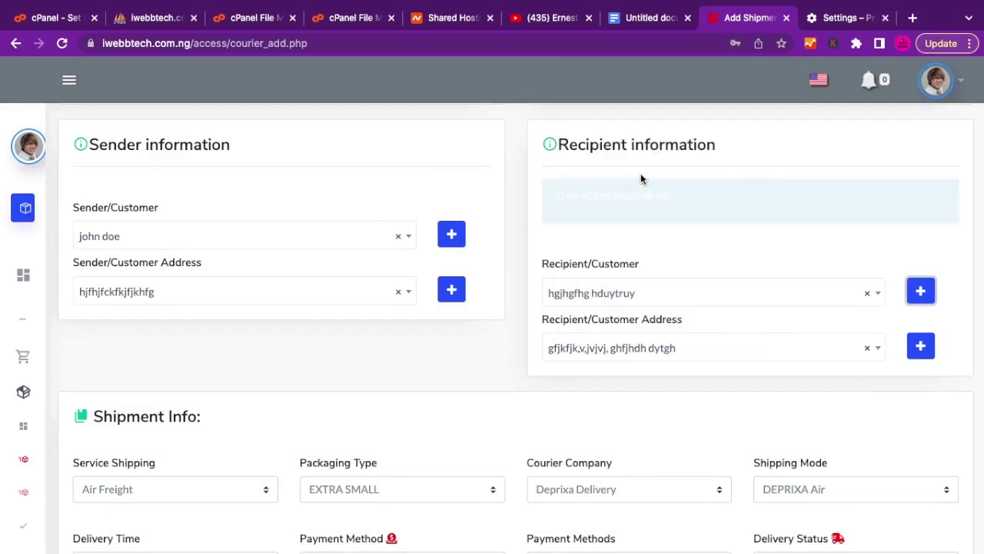
Keep Air Freight as the shipping service and DHL 7-10 DAYS as the delivery time.
{"action": "scroll", "coordinate": [465, 372], "scroll_direction": "down", "scroll_amount": 3}
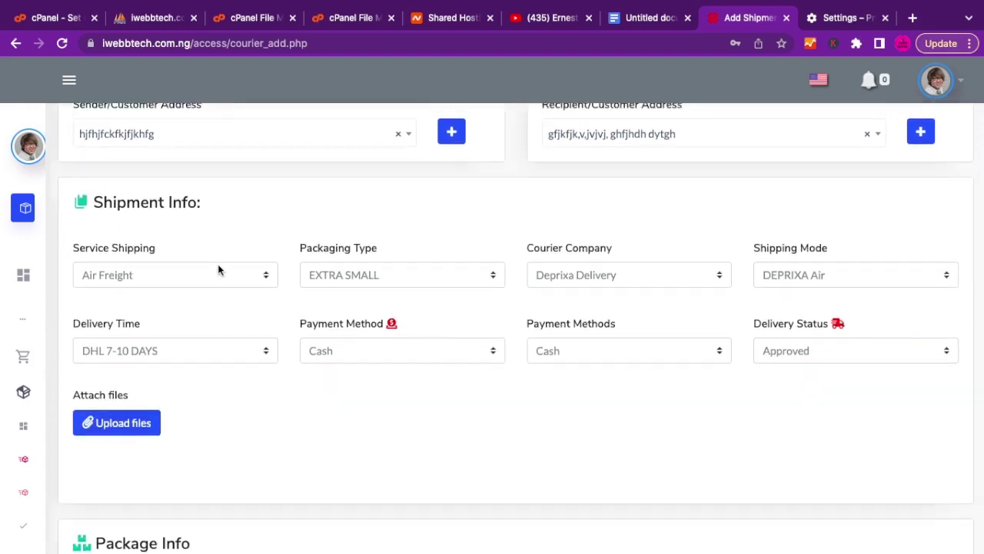
{"action": "left_click", "coordinate": [180, 276]}
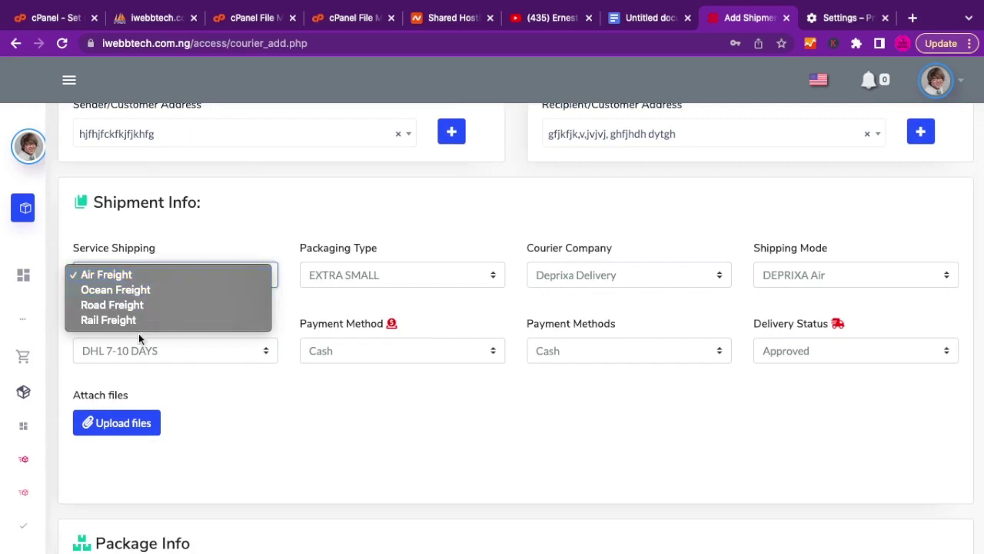
{"action": "left_click", "coordinate": [135, 276]}
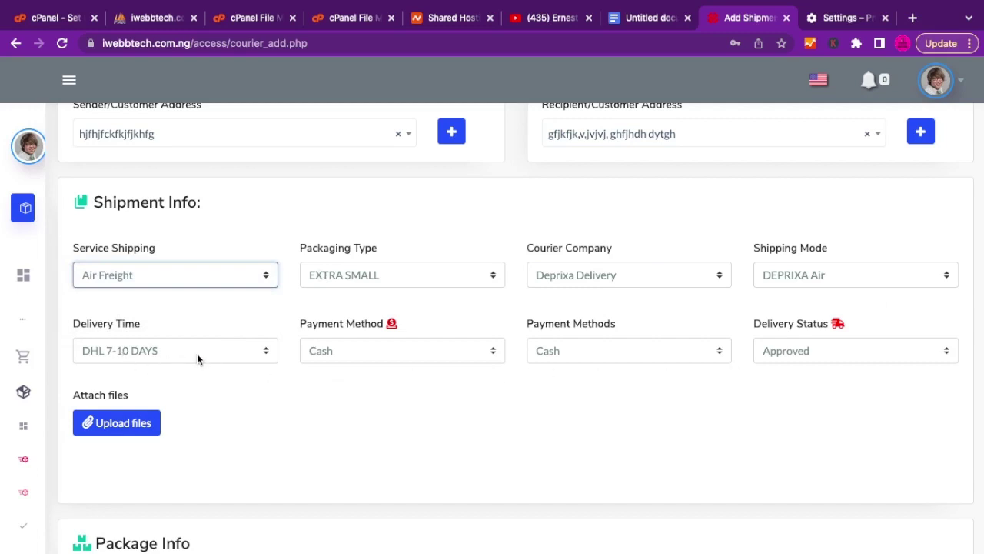
{"action": "scroll", "coordinate": [196, 353], "scroll_direction": "down", "scroll_amount": 2}
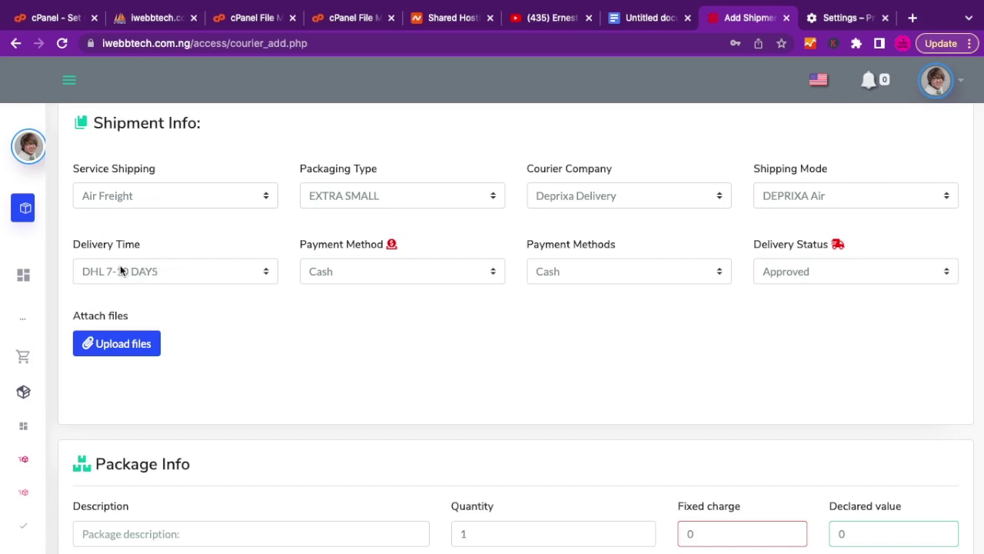
{"action": "left_click", "coordinate": [141, 276]}
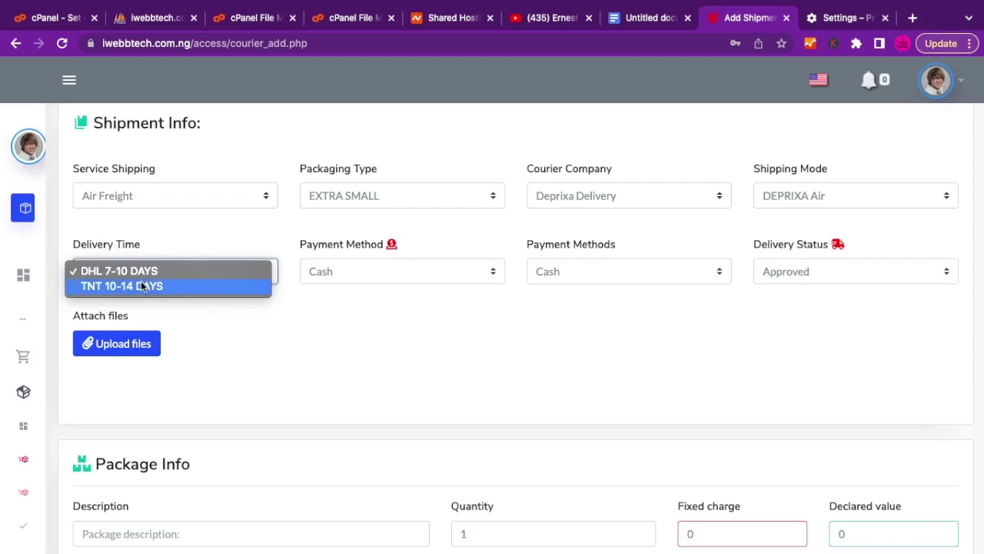
{"action": "left_click", "coordinate": [134, 273]}
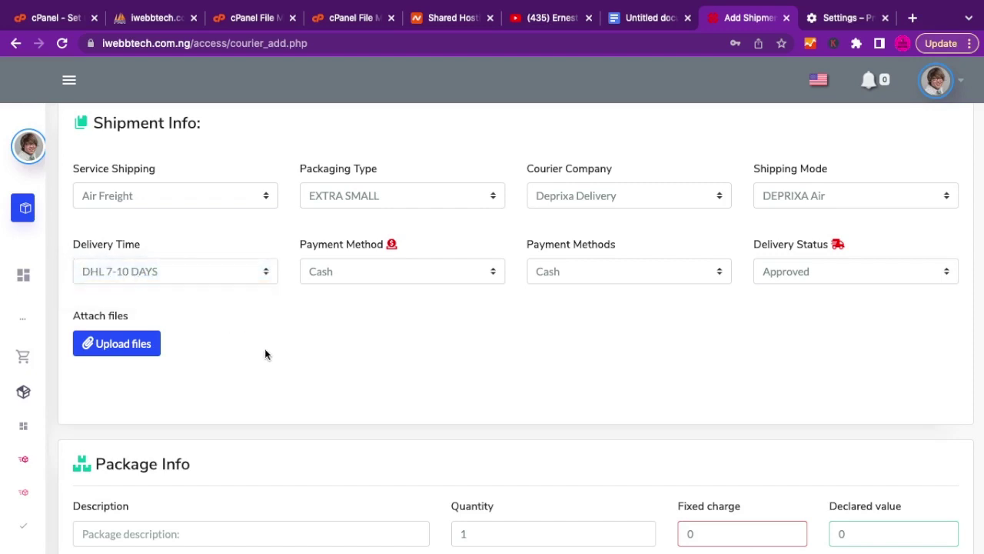
Enter a package description and set the declared value to 1000.
{"action": "scroll", "coordinate": [265, 354], "scroll_direction": "down", "scroll_amount": 1}
{"action": "scroll", "coordinate": [265, 353], "scroll_direction": "down", "scroll_amount": 4}
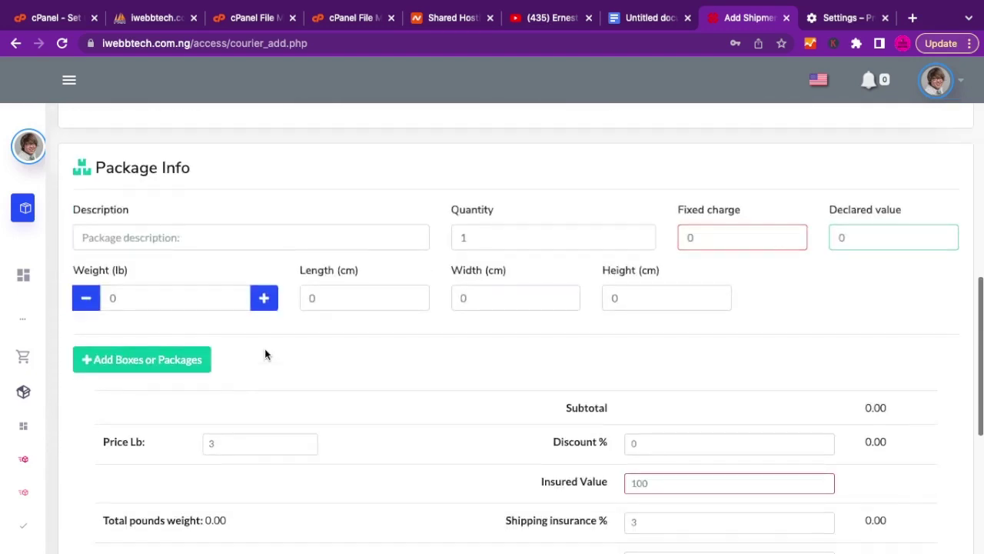
{"action": "left_click", "coordinate": [161, 237]}
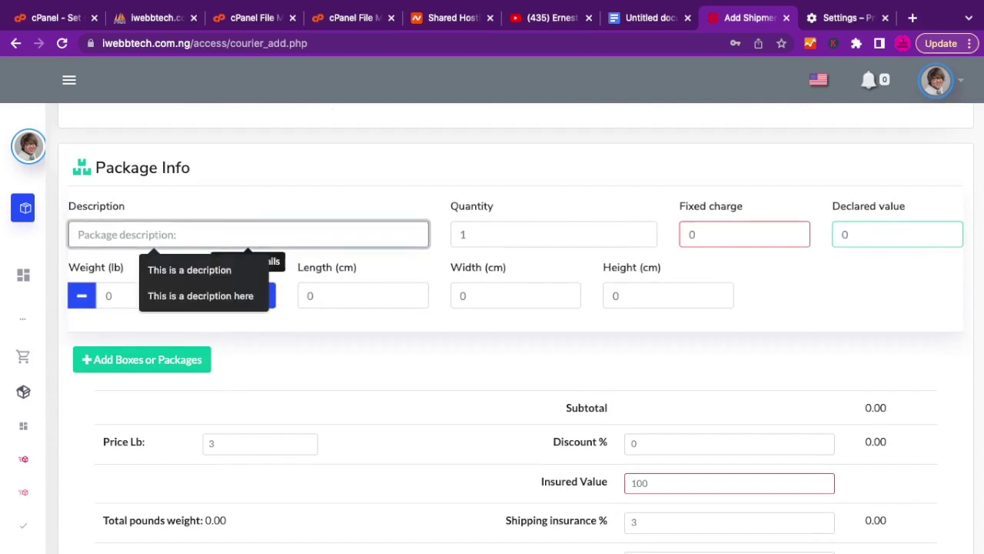
{"action": "type", "text": "vmnvjmvjmhgifiu gfi"}
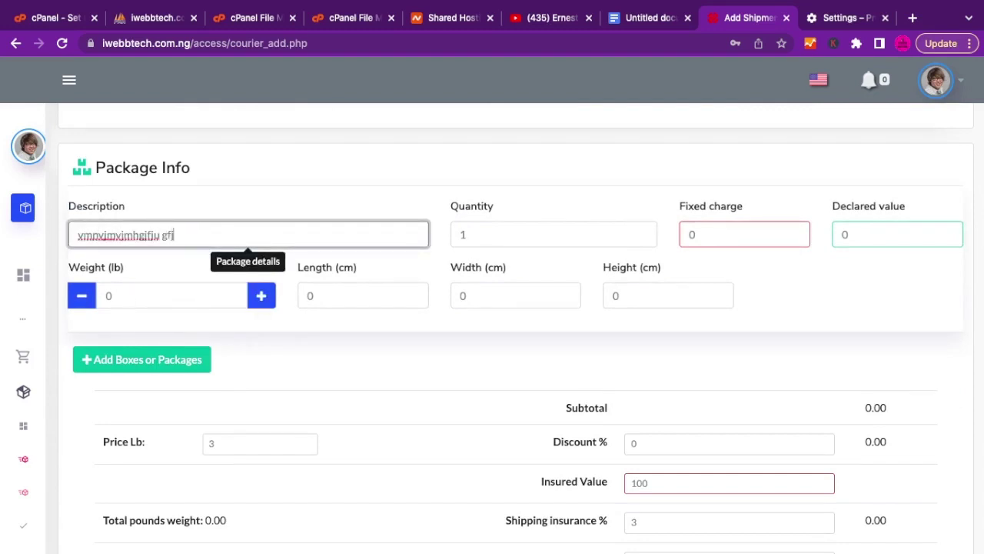
{"action": "type", "text": "h kufyukgj"}
{"action": "left_click", "coordinate": [501, 210]}
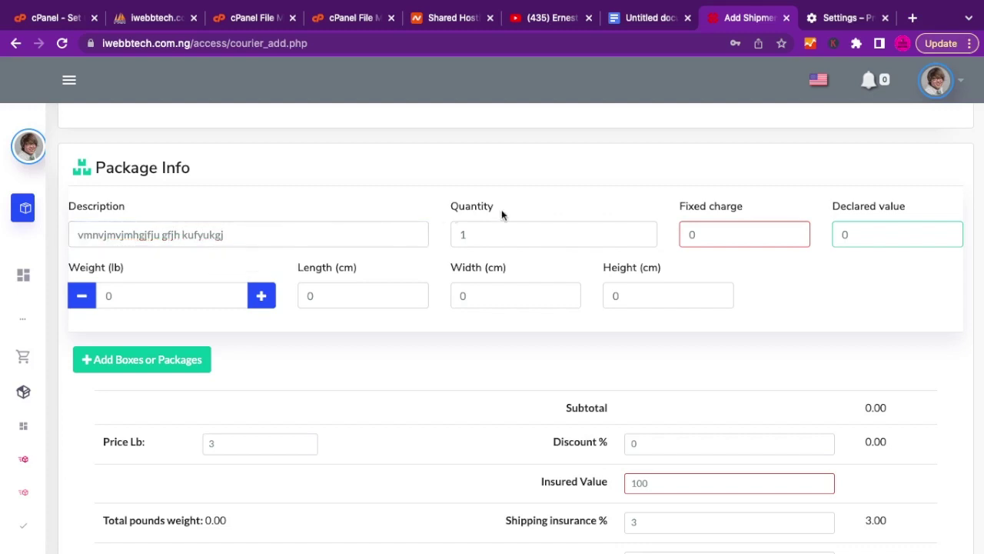
{"action": "left_click", "coordinate": [879, 223]}
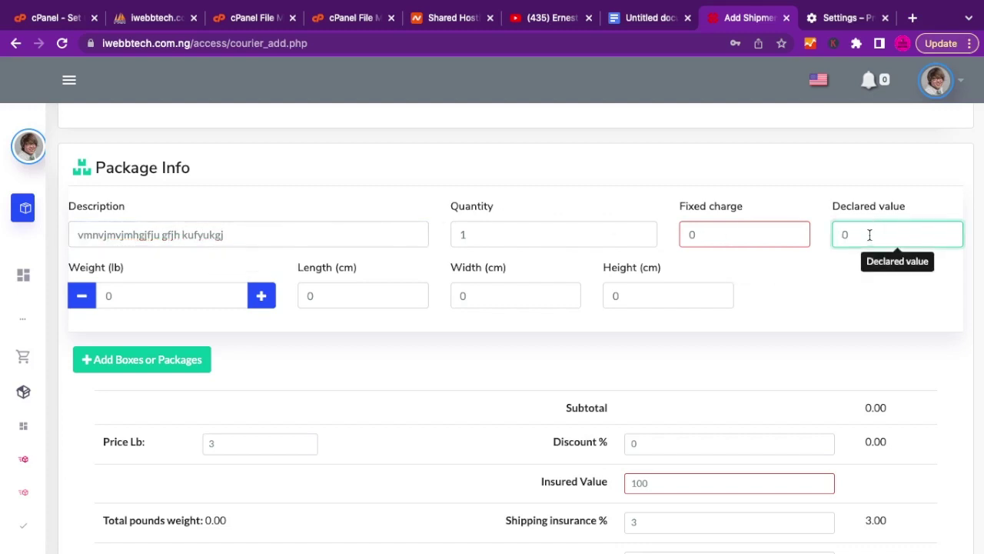
{"action": "type", "text": "1000"}
{"action": "key", "text": "BackSpace"}
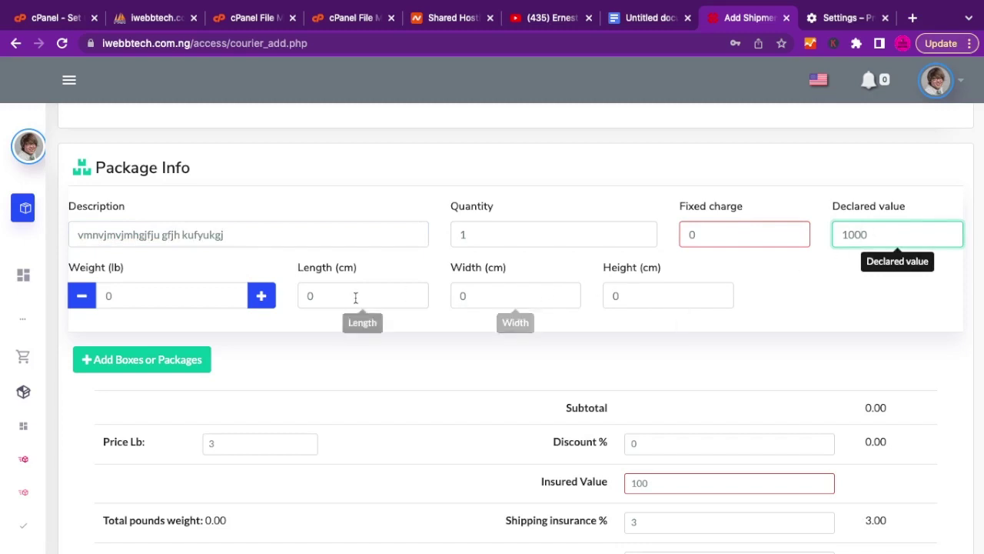
Raise the package weight to 10 lb.
{"action": "double_click", "coordinate": [267, 302]}
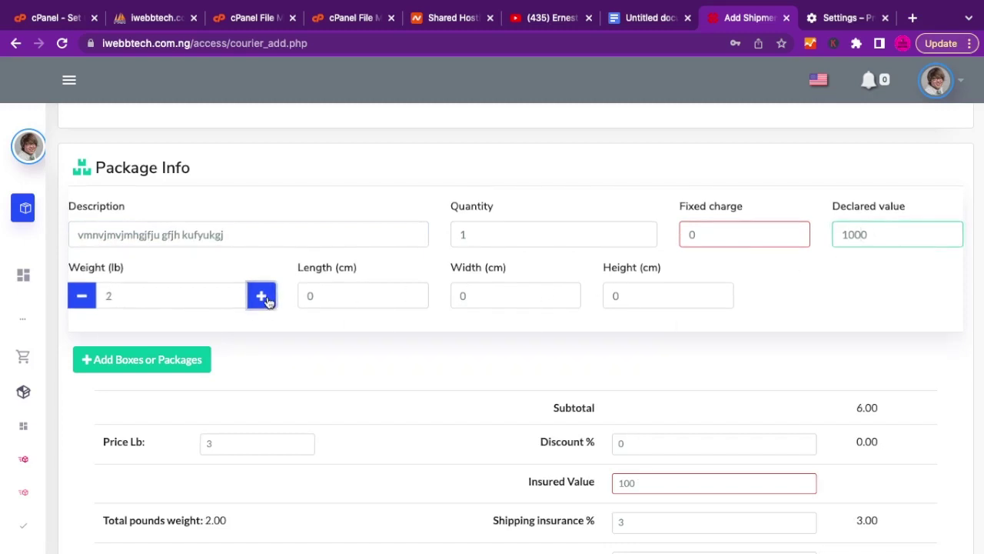
{"action": "left_click", "coordinate": [262, 298]}
{"action": "double_click", "coordinate": [261, 299]}
{"action": "double_click", "coordinate": [262, 299]}
{"action": "double_click", "coordinate": [262, 298]}
{"action": "left_click", "coordinate": [262, 298]}
Set the package length, width and height to 10 cm each.
{"action": "left_click", "coordinate": [372, 299]}
{"action": "key", "text": "BackSpace"}
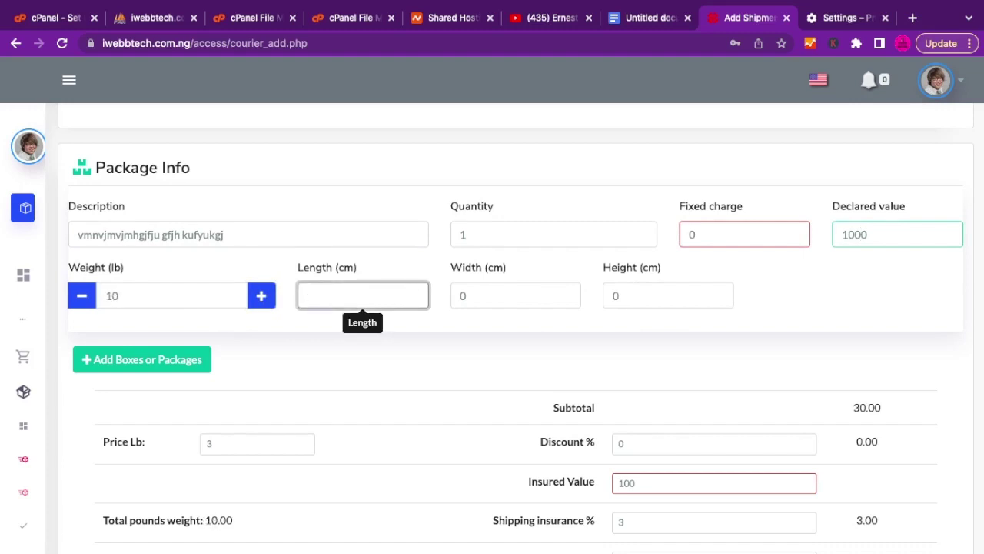
{"action": "type", "text": "10"}
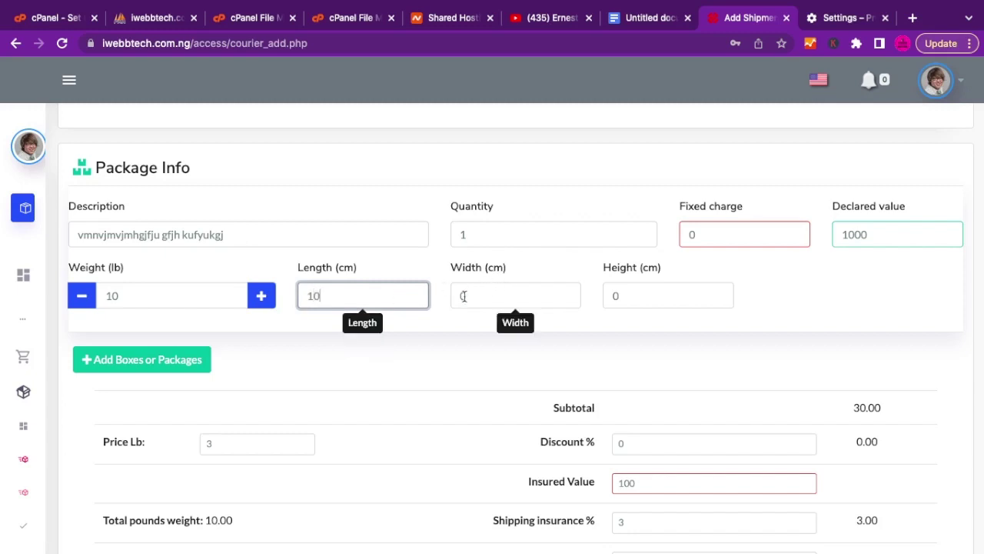
{"action": "left_click", "coordinate": [462, 296]}
{"action": "key", "text": "BackSpace"}
{"action": "type", "text": "10"}
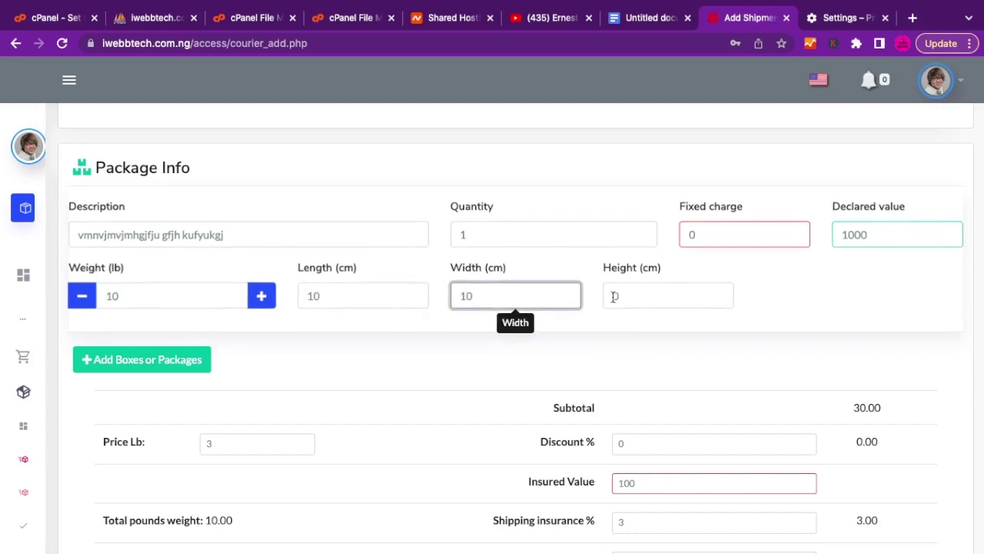
{"action": "left_click", "coordinate": [614, 296]}
{"action": "key", "text": "BackSpace"}
{"action": "type", "text": "10"}
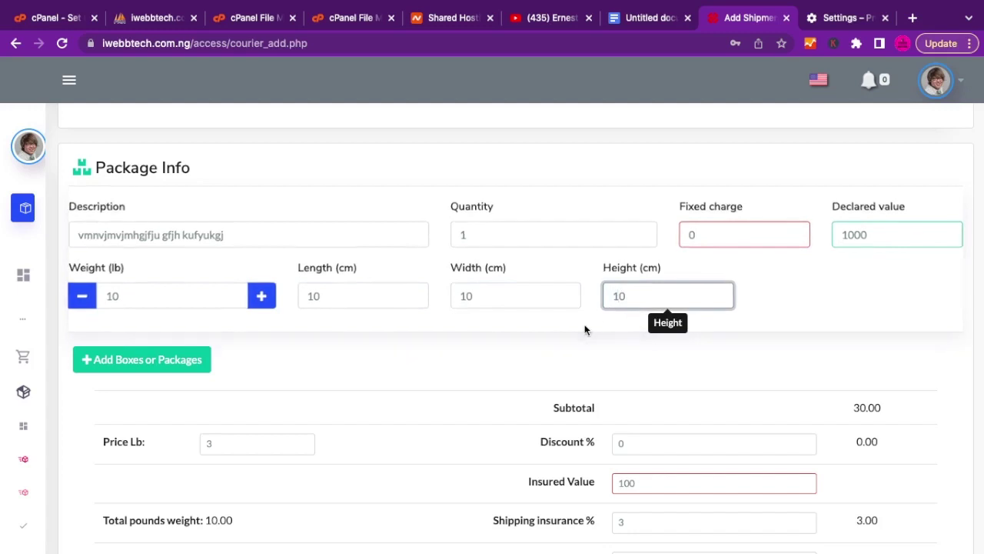
{"action": "left_click", "coordinate": [584, 327]}
{"action": "scroll", "coordinate": [585, 329], "scroll_direction": "down", "scroll_amount": 3}
Assign the available driver and create the shipment's invoice, AWB000001.
{"action": "scroll", "coordinate": [585, 329], "scroll_direction": "down", "scroll_amount": 1}
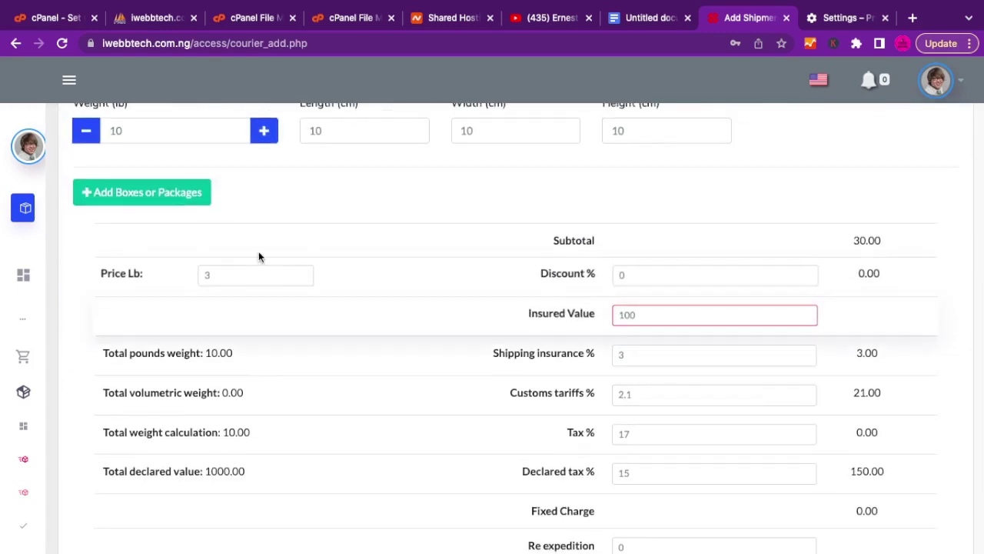
{"action": "scroll", "coordinate": [778, 343], "scroll_direction": "down", "scroll_amount": 4}
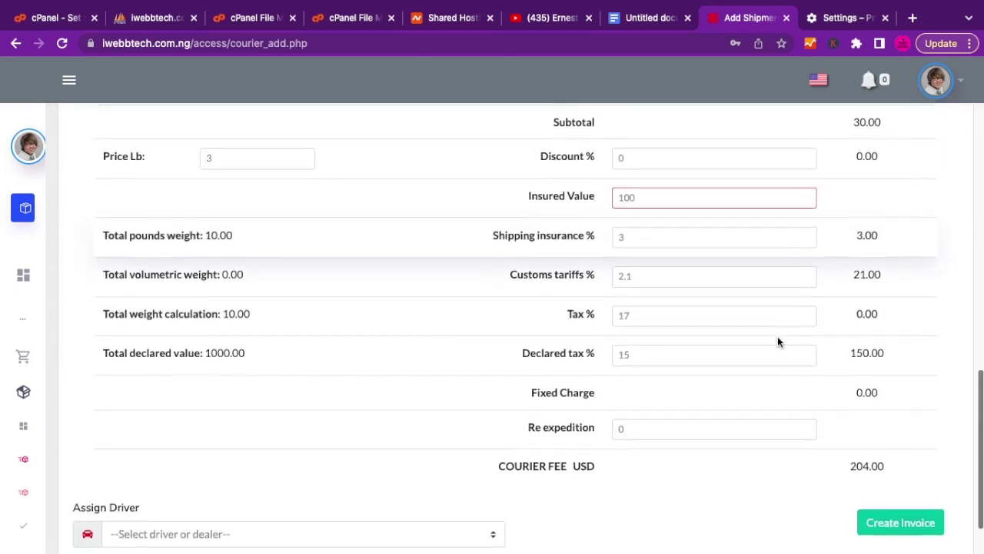
{"action": "scroll", "coordinate": [777, 342], "scroll_direction": "up", "scroll_amount": 8}
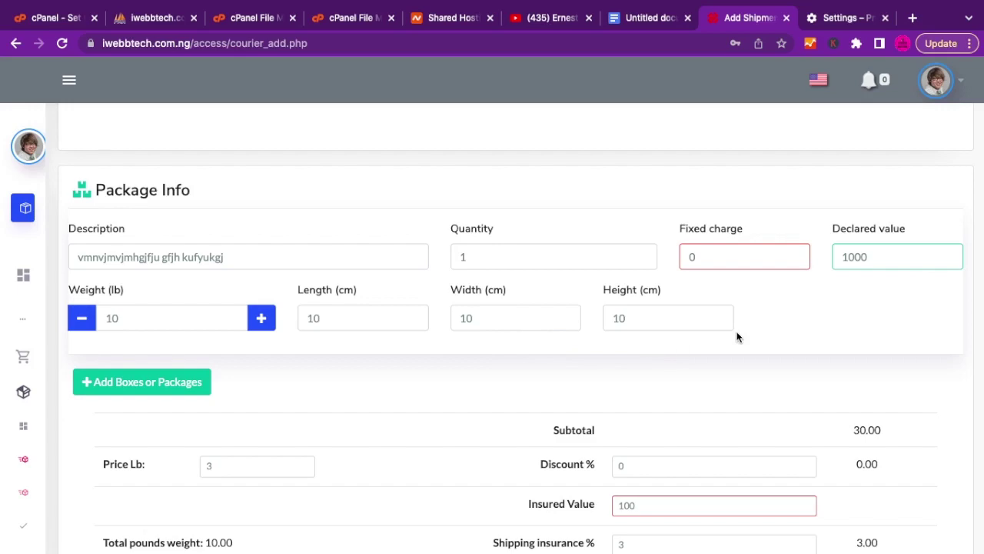
{"action": "scroll", "coordinate": [737, 336], "scroll_direction": "down", "scroll_amount": 5}
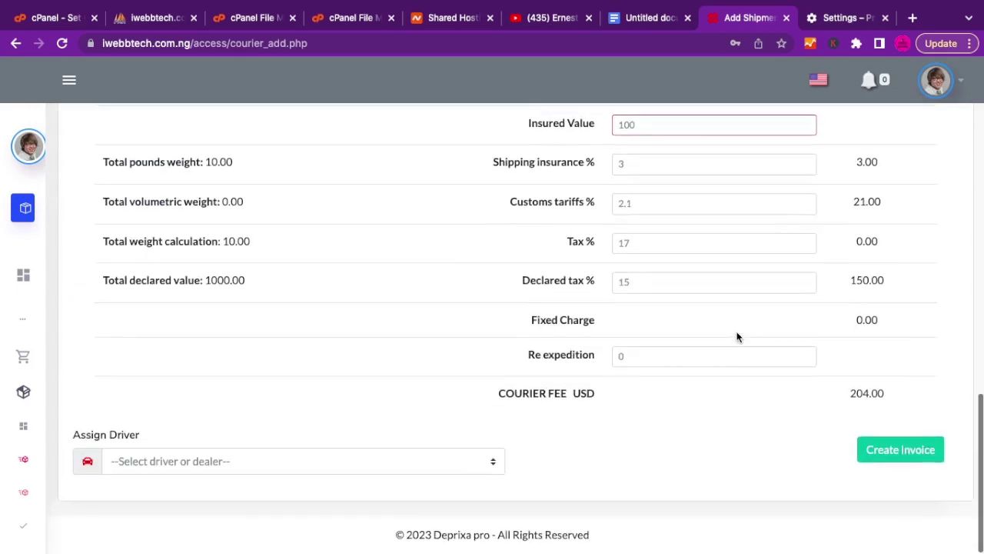
{"action": "scroll", "coordinate": [737, 337], "scroll_direction": "up", "scroll_amount": 6}
{"action": "scroll", "coordinate": [737, 337], "scroll_direction": "down", "scroll_amount": 3}
{"action": "scroll", "coordinate": [737, 337], "scroll_direction": "down", "scroll_amount": 3}
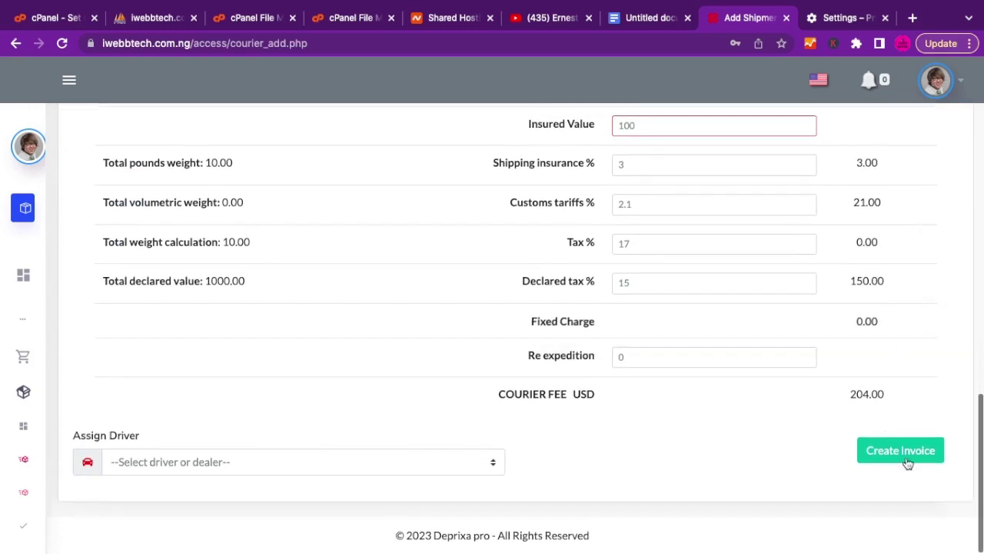
{"action": "left_click", "coordinate": [348, 474]}
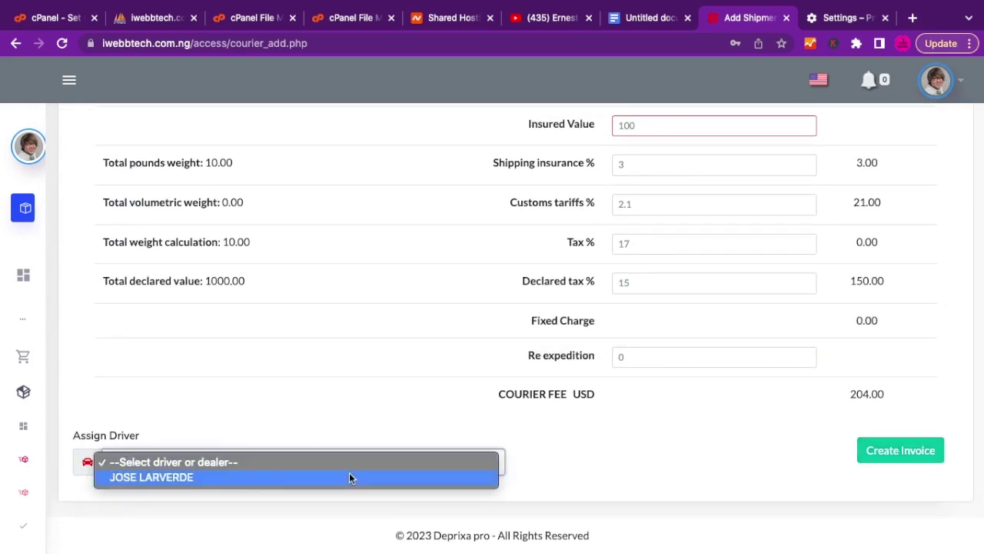
{"action": "left_click", "coordinate": [299, 479]}
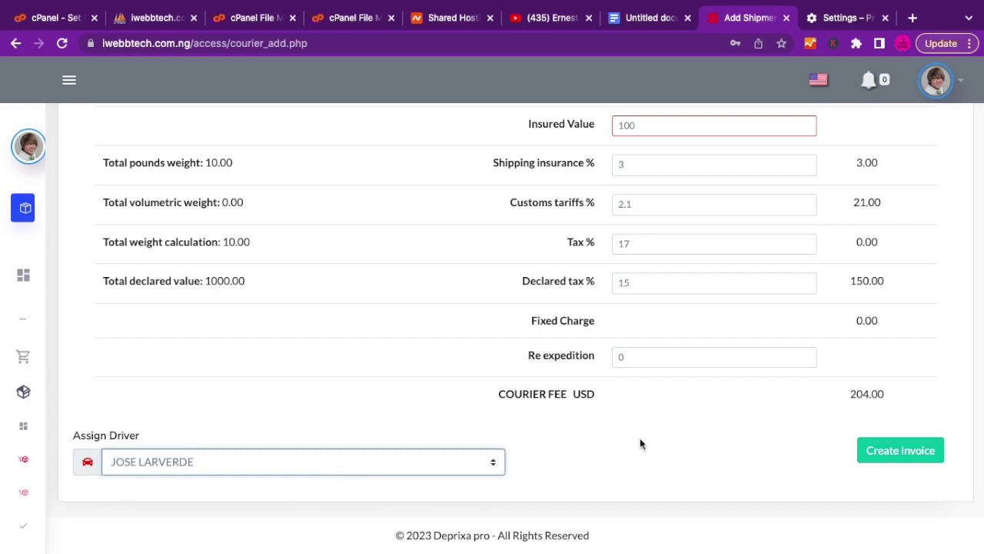
{"action": "left_click", "coordinate": [905, 459]}
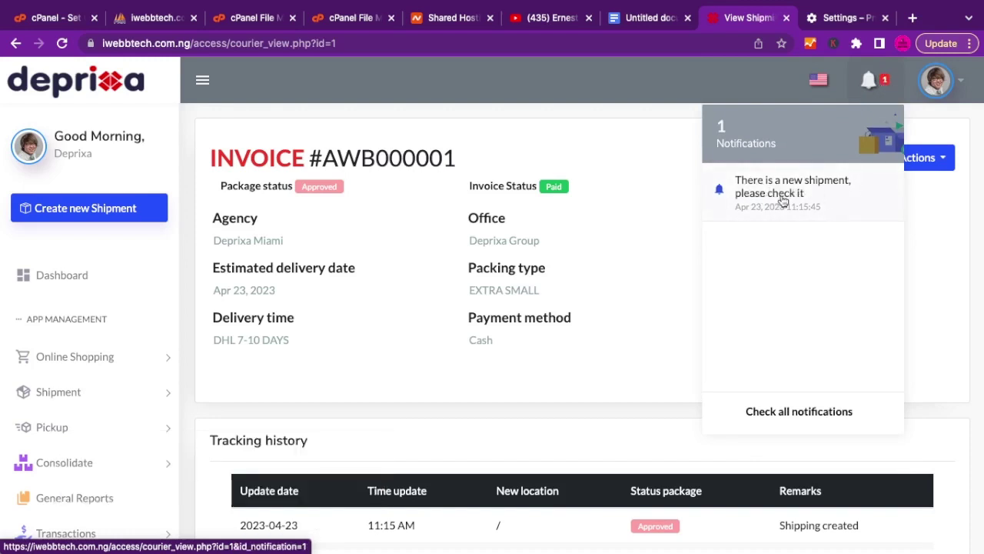
Dismiss the notifications and look over invoice AWB000001, Approved and Paid at 204.00 USD.
{"action": "left_click", "coordinate": [893, 82]}
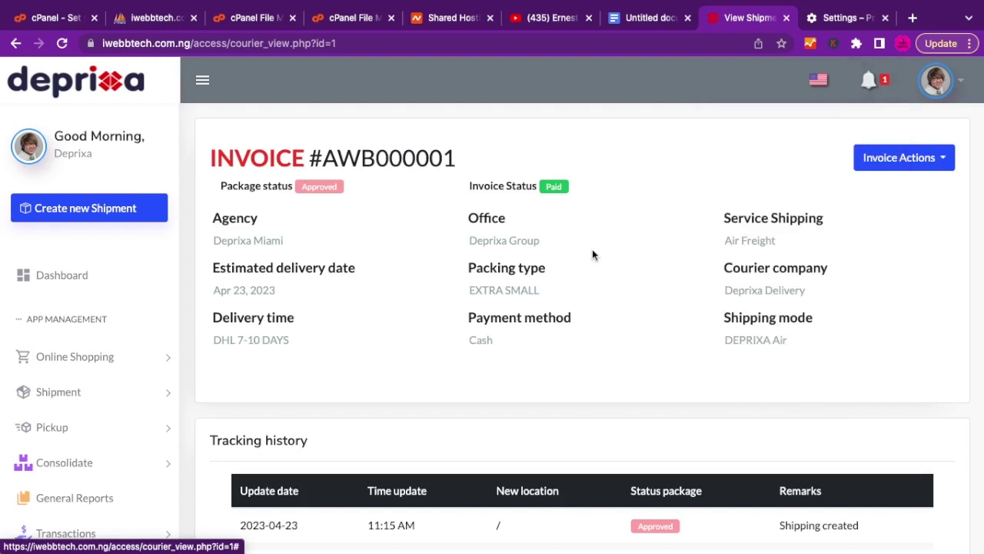
{"action": "scroll", "coordinate": [467, 233], "scroll_direction": "down", "scroll_amount": 2}
{"action": "scroll", "coordinate": [466, 232], "scroll_direction": "up", "scroll_amount": 2}
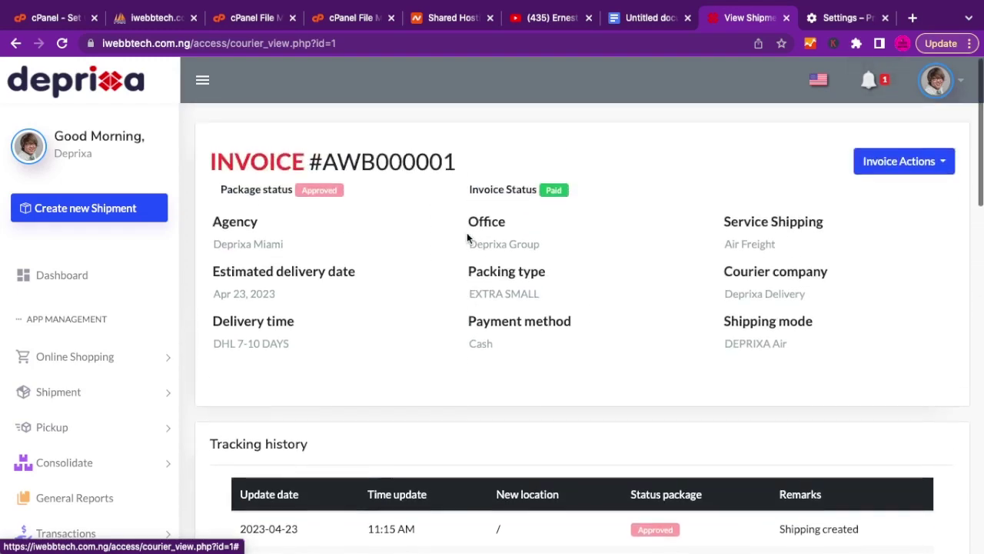
{"action": "scroll", "coordinate": [466, 238], "scroll_direction": "down", "scroll_amount": 5}
{"action": "scroll", "coordinate": [467, 234], "scroll_direction": "down", "scroll_amount": 5}
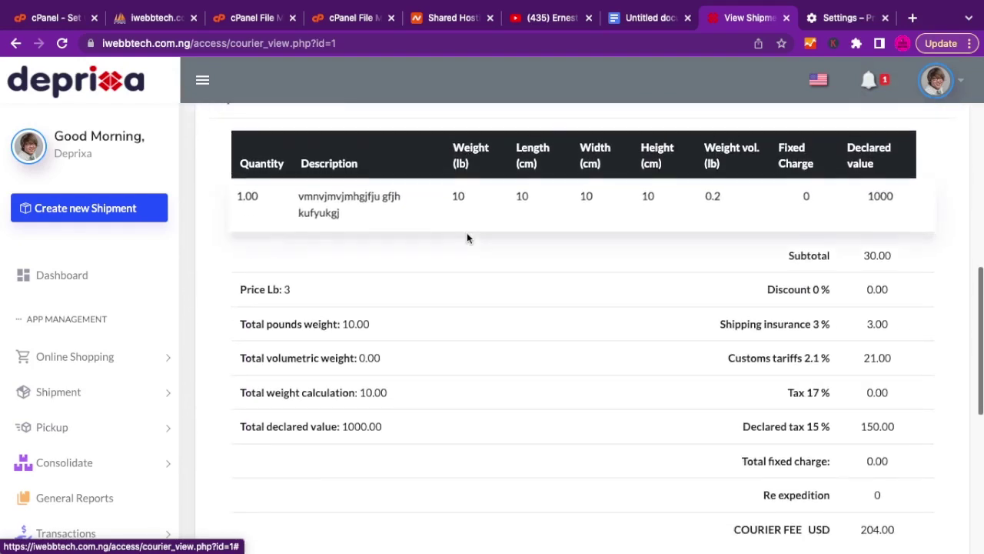
{"action": "scroll", "coordinate": [467, 234], "scroll_direction": "down", "scroll_amount": 5}
{"action": "scroll", "coordinate": [467, 233], "scroll_direction": "down", "scroll_amount": 4}
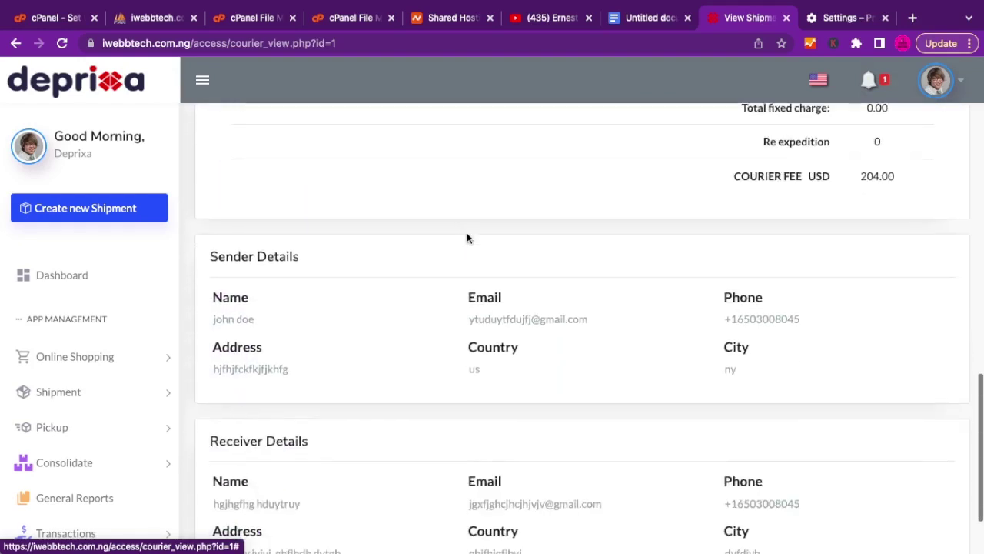
{"action": "scroll", "coordinate": [467, 232], "scroll_direction": "up", "scroll_amount": 20}
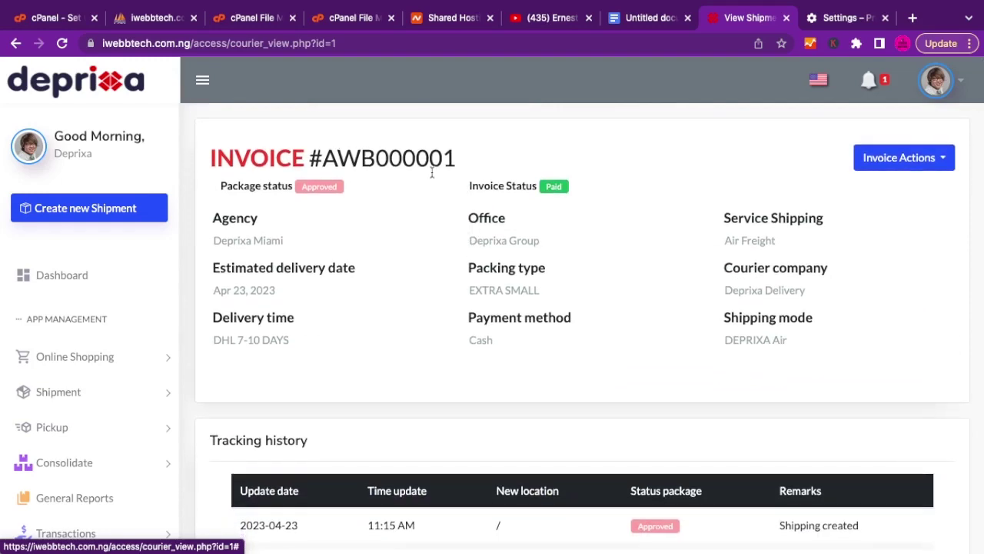
{"action": "scroll", "coordinate": [504, 233], "scroll_direction": "down", "scroll_amount": 1}
{"action": "scroll", "coordinate": [503, 231], "scroll_direction": "down", "scroll_amount": 20}
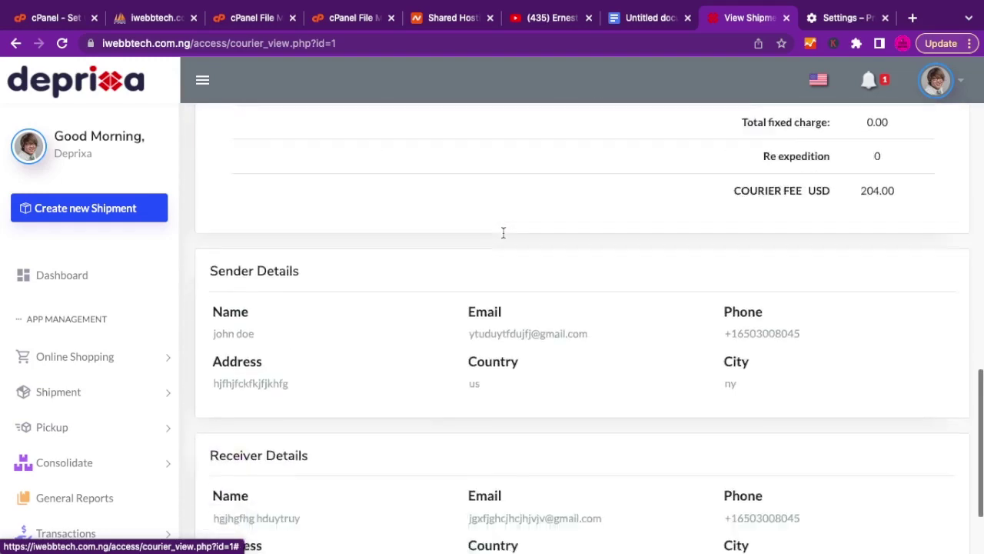
{"action": "scroll", "coordinate": [503, 232], "scroll_direction": "up", "scroll_amount": 20}
{"action": "scroll", "coordinate": [498, 234], "scroll_direction": "down", "scroll_amount": 1}
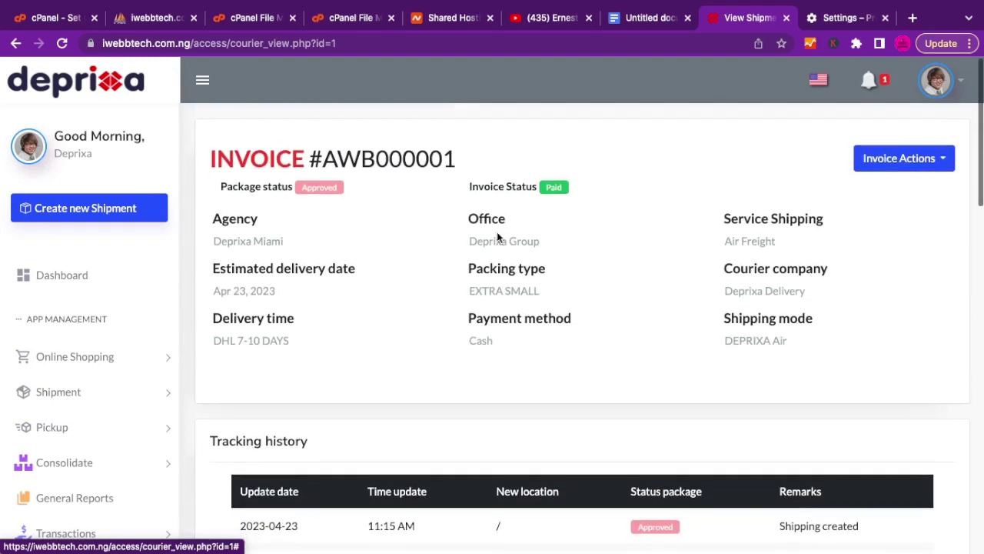
Open the printable invoice using Invoice Actions > Print Shipment.
{"action": "double_click", "coordinate": [389, 167]}
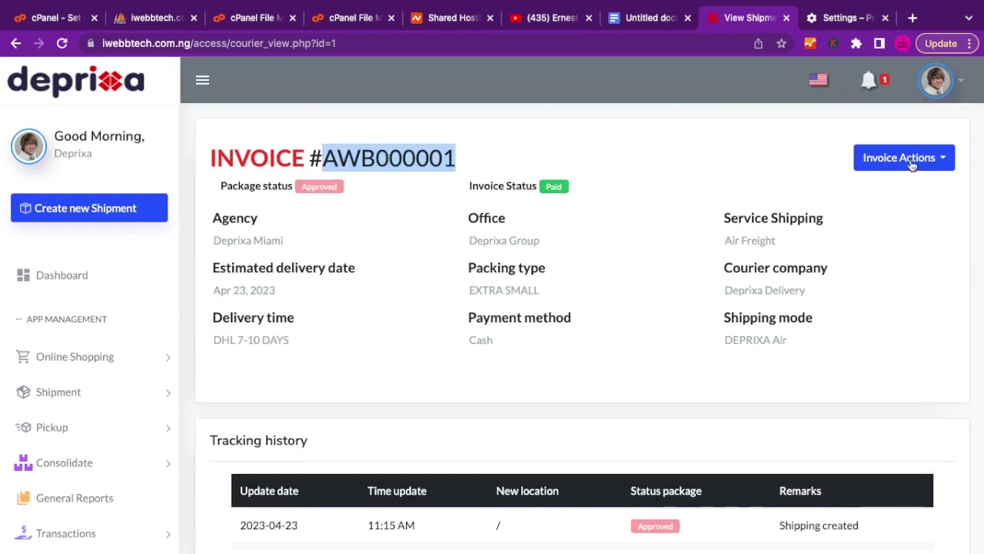
{"action": "left_click", "coordinate": [930, 158]}
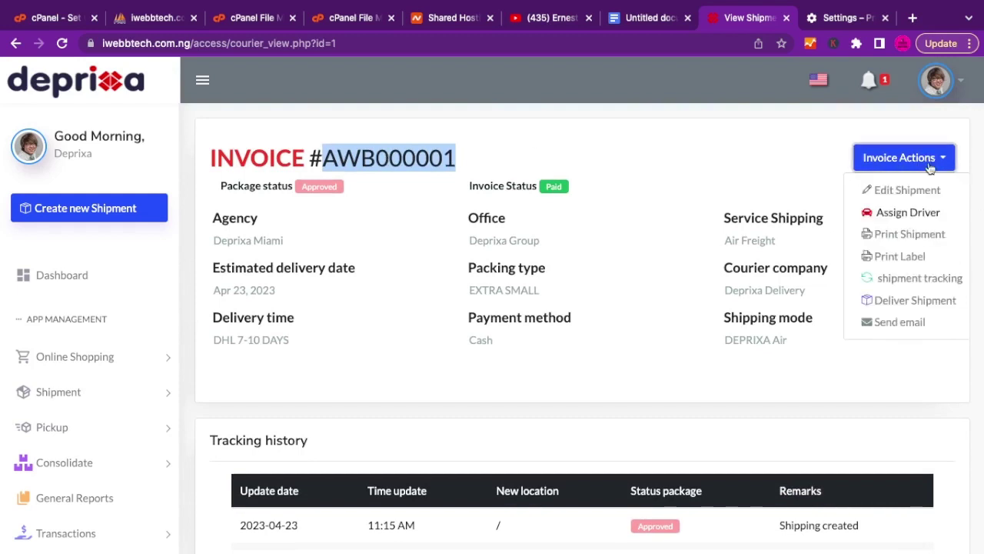
{"action": "left_click", "coordinate": [906, 238]}
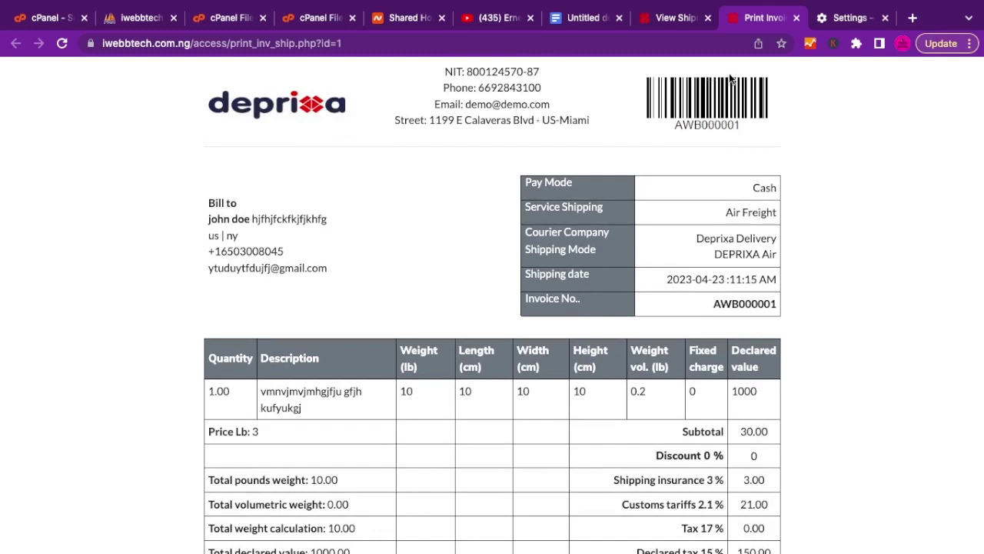
Look over the AWB000001 printout's bill-to block and invoice number, then return to View Shipment.
{"action": "mouse_move", "coordinate": [674, 101]}
{"action": "left_mouse_down"}
{"action": "mouse_move", "coordinate": [689, 113]}
{"action": "mouse_move", "coordinate": [676, 87]}
{"action": "left_mouse_up"}
{"action": "left_click_drag", "start_coordinate": [202, 203], "coordinate": [336, 271]}
{"action": "left_click", "coordinate": [383, 256]}
{"action": "left_click_drag", "start_coordinate": [192, 203], "coordinate": [319, 279]}
{"action": "left_click", "coordinate": [404, 260]}
{"action": "scroll", "coordinate": [403, 260], "scroll_direction": "down", "scroll_amount": 1}
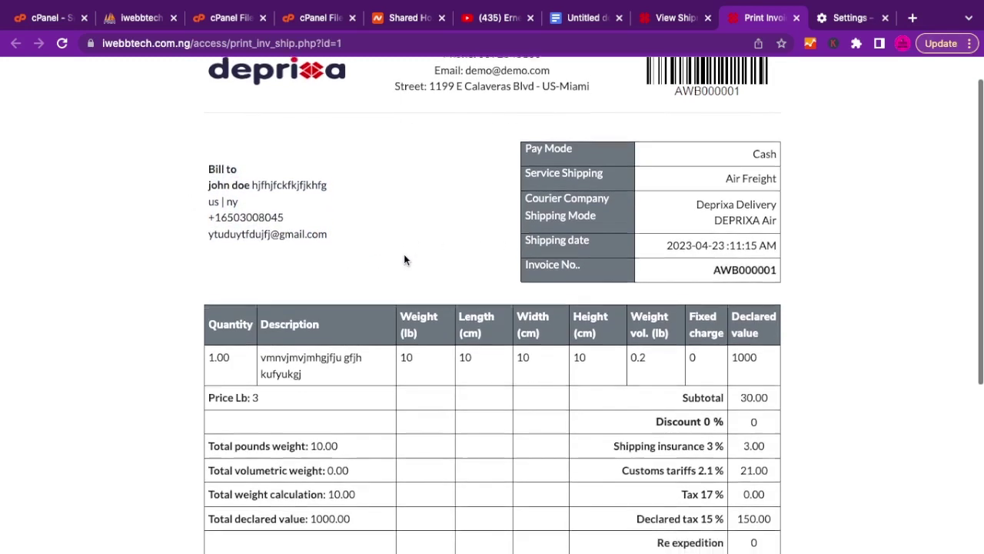
{"action": "double_click", "coordinate": [763, 265]}
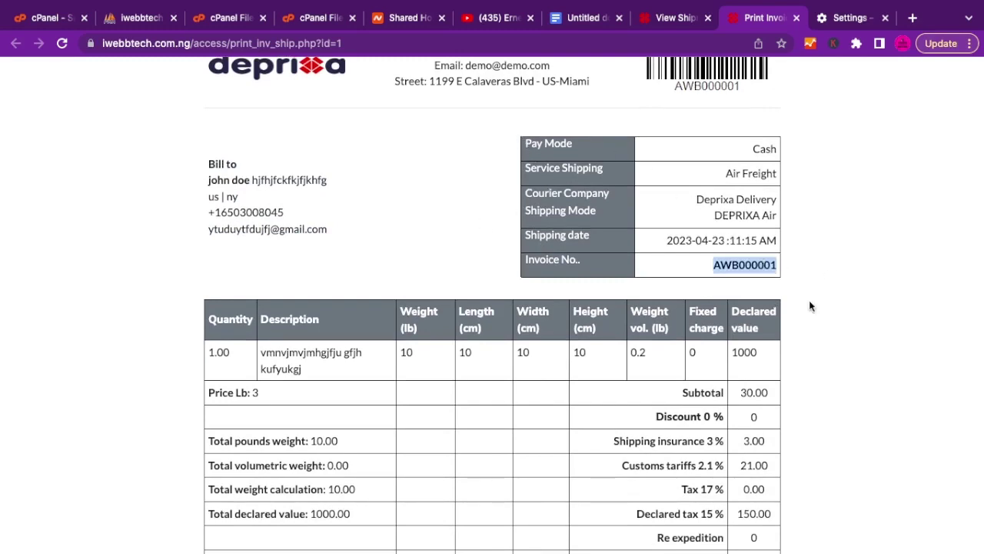
{"action": "left_click", "coordinate": [832, 279]}
{"action": "scroll", "coordinate": [698, 317], "scroll_direction": "down", "scroll_amount": 5}
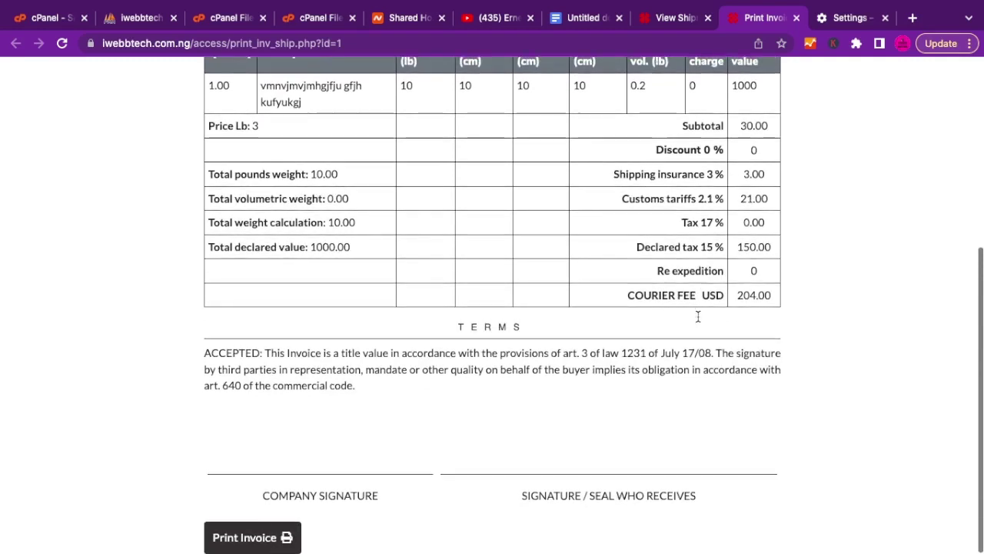
{"action": "scroll", "coordinate": [697, 317], "scroll_direction": "up", "scroll_amount": 6}
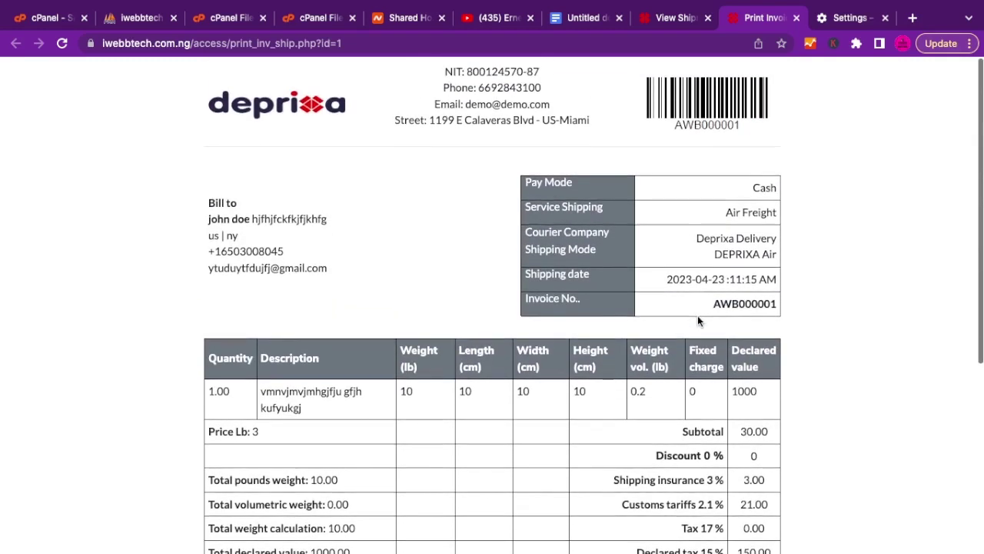
{"action": "scroll", "coordinate": [697, 317], "scroll_direction": "down", "scroll_amount": 6}
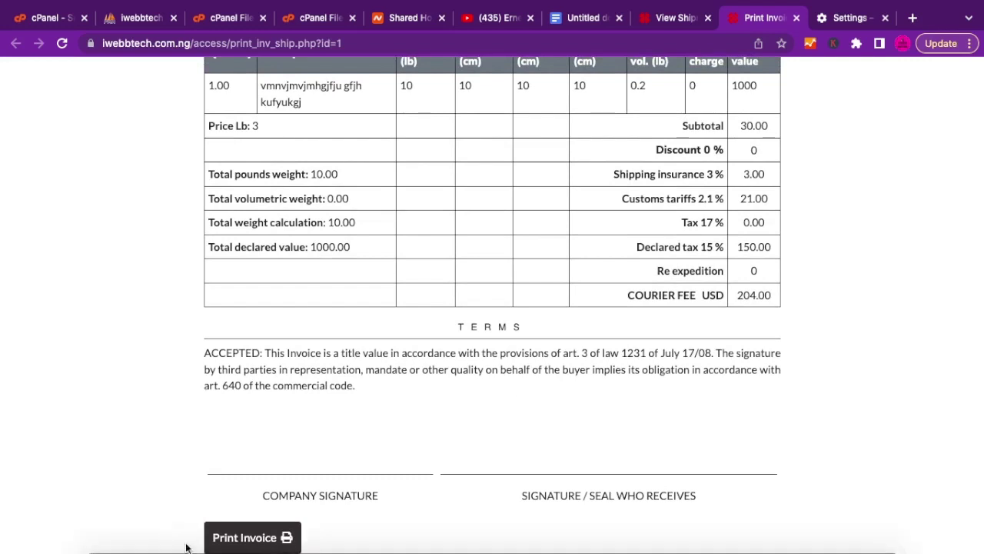
{"action": "scroll", "coordinate": [673, 266], "scroll_direction": "up", "scroll_amount": 6}
{"action": "scroll", "coordinate": [673, 265], "scroll_direction": "up", "scroll_amount": 1}
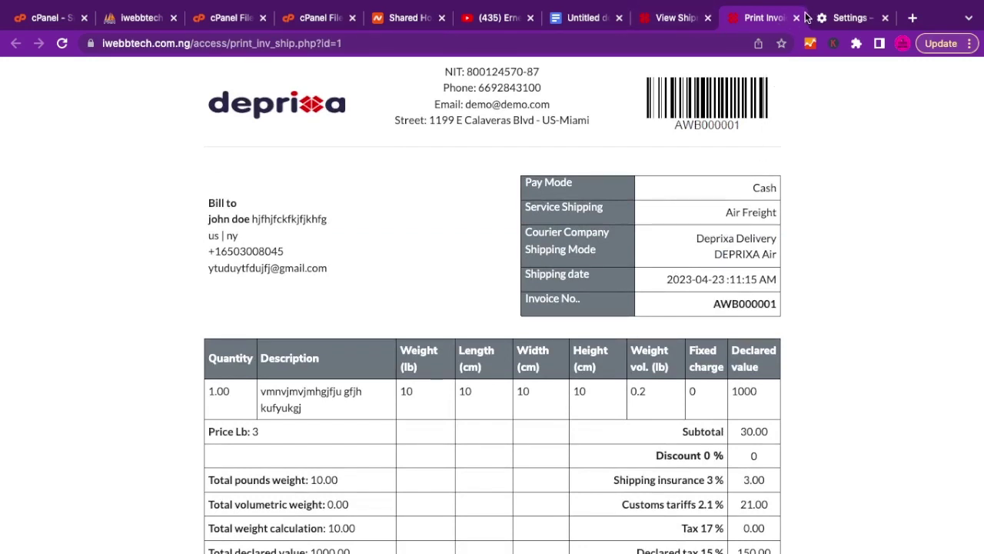
{"action": "left_click", "coordinate": [657, 19]}
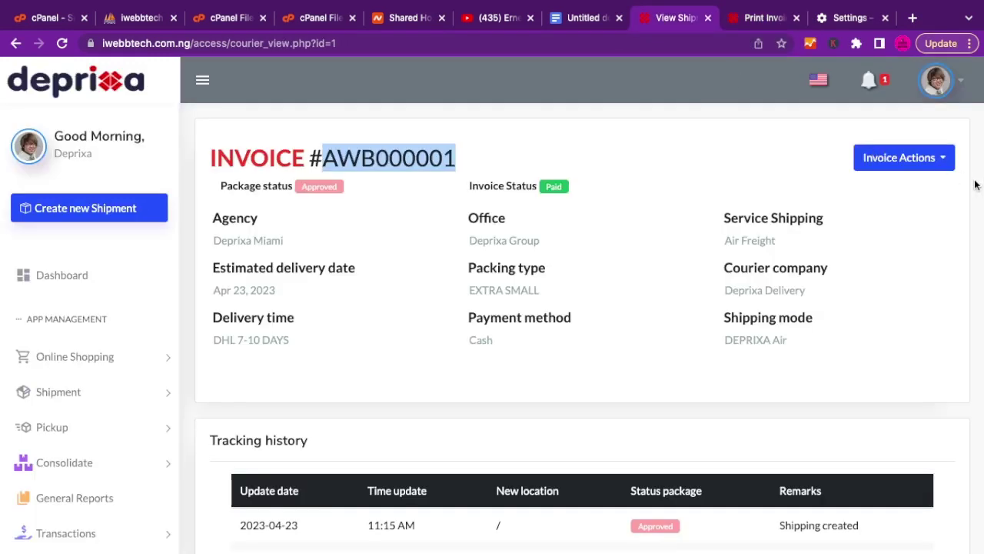
Open the AWB000001 shipping label with barcode and QR code, then return to the Print Invoice tab.
{"action": "left_click", "coordinate": [946, 163]}
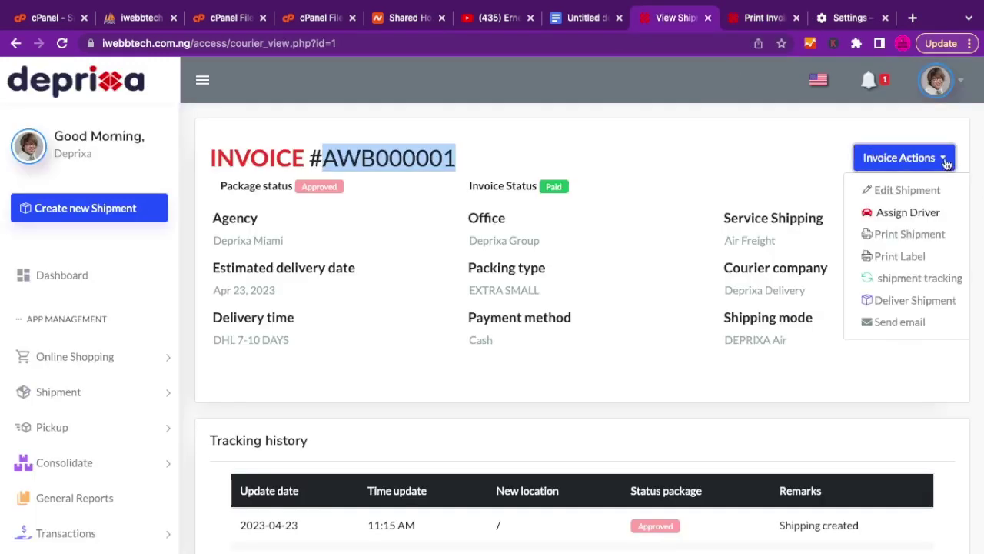
{"action": "left_click", "coordinate": [897, 258]}
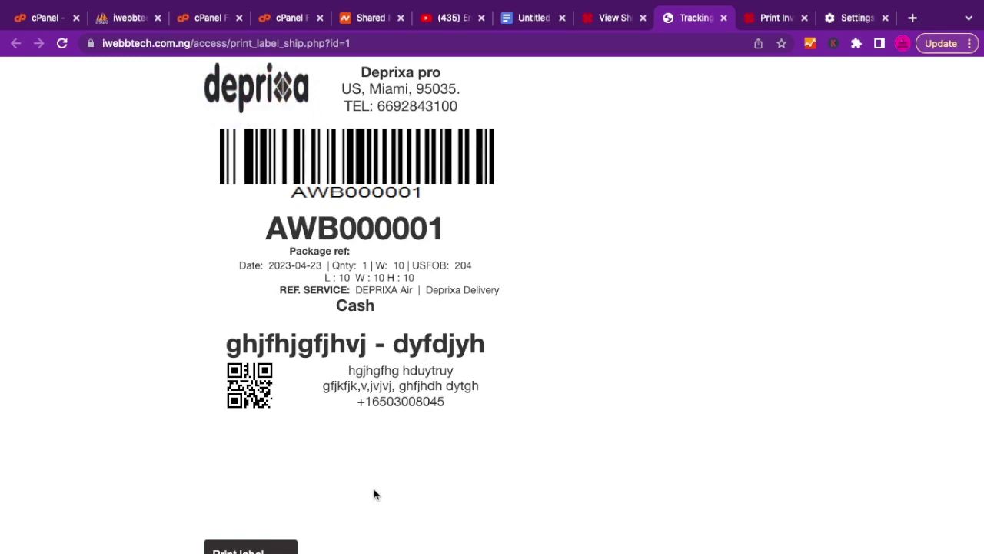
{"action": "scroll", "coordinate": [373, 494], "scroll_direction": "down", "scroll_amount": 1}
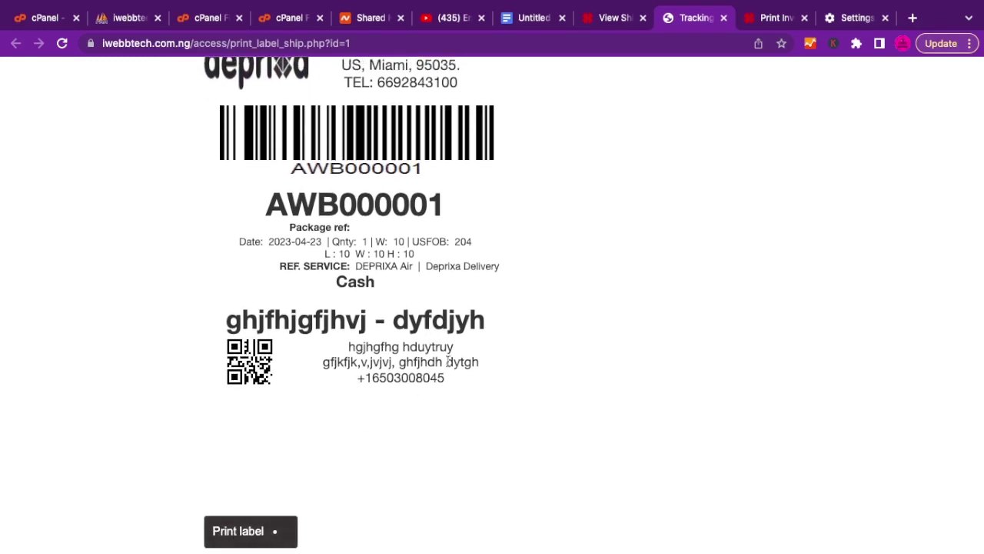
{"action": "scroll", "coordinate": [449, 361], "scroll_direction": "up", "scroll_amount": 1}
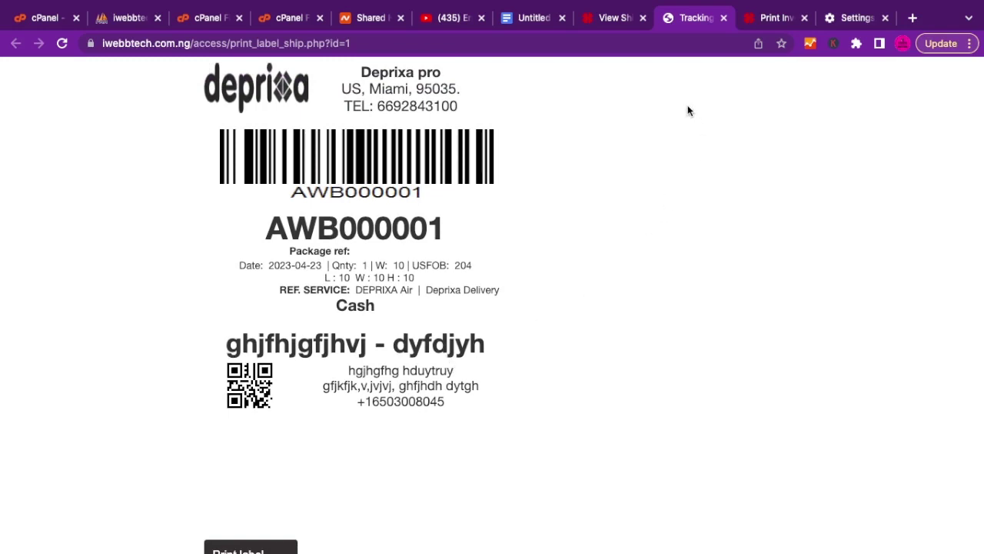
{"action": "left_click", "coordinate": [761, 21]}
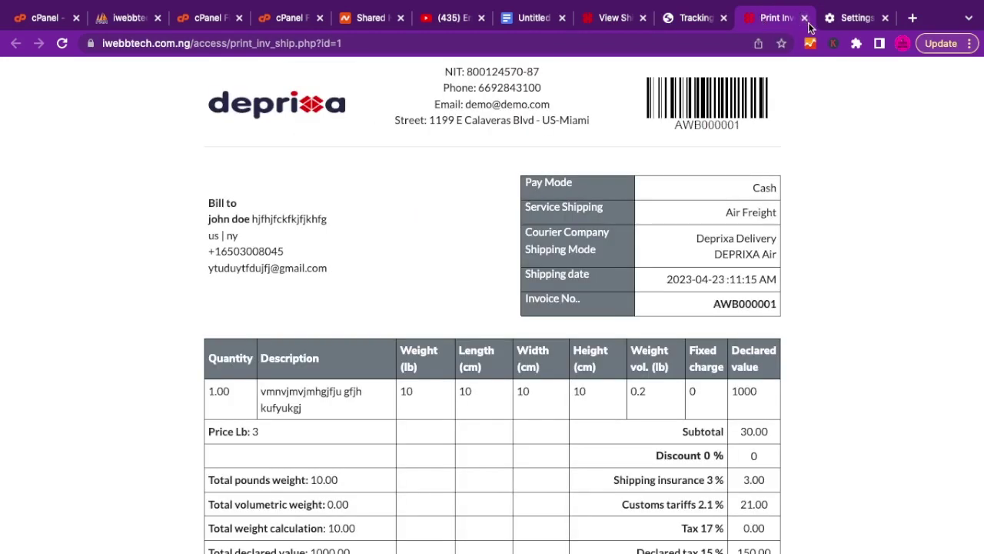
Close the Print Invoice, Tracking and Settings tabs, then copy shipment number AWB000001.
{"action": "key", "text": "ctrl+Tab"}
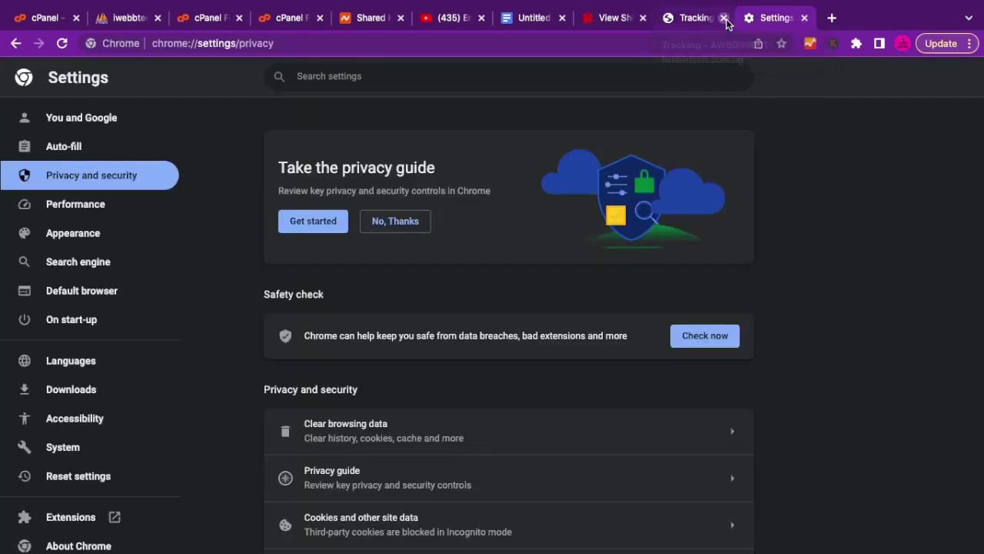
{"action": "left_click", "coordinate": [724, 18]}
{"action": "left_click", "coordinate": [725, 19]}
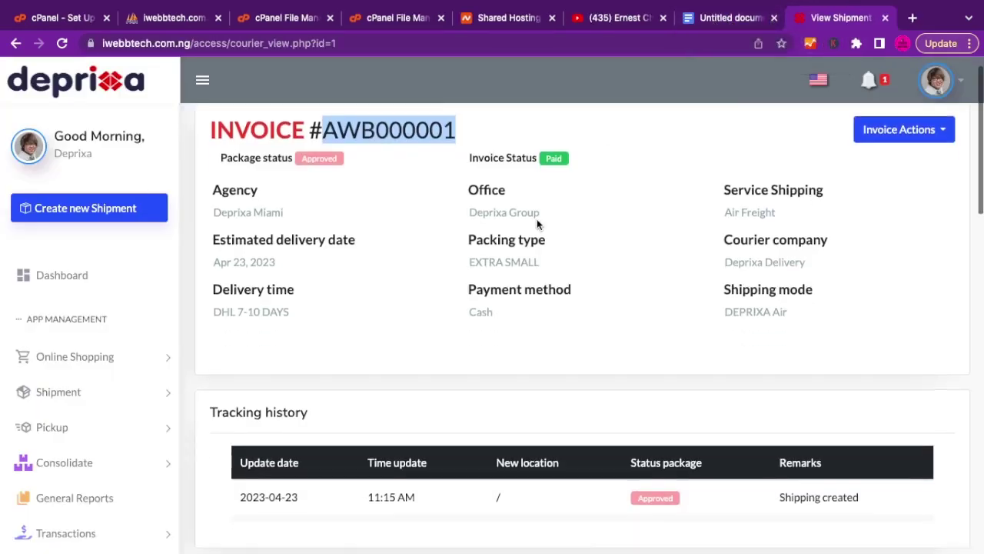
{"action": "scroll", "coordinate": [537, 221], "scroll_direction": "down", "scroll_amount": 2}
{"action": "scroll", "coordinate": [536, 222], "scroll_direction": "up", "scroll_amount": 2}
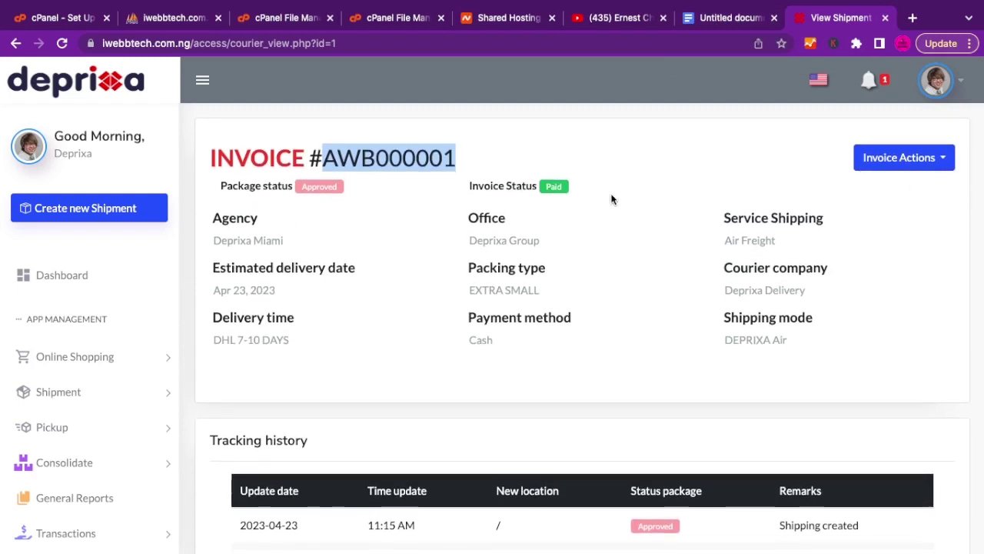
{"action": "double_click", "coordinate": [413, 159]}
{"action": "key", "text": "ctrl+c"}
Search for AWB000001 on the public tracking page.
{"action": "key", "text": "ctrl+Right"}
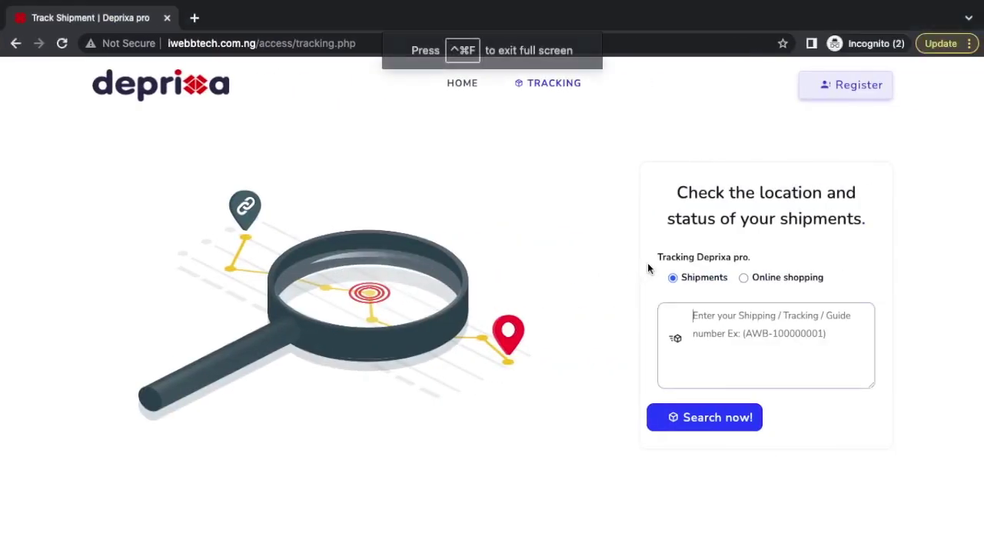
{"action": "left_click", "coordinate": [721, 342]}
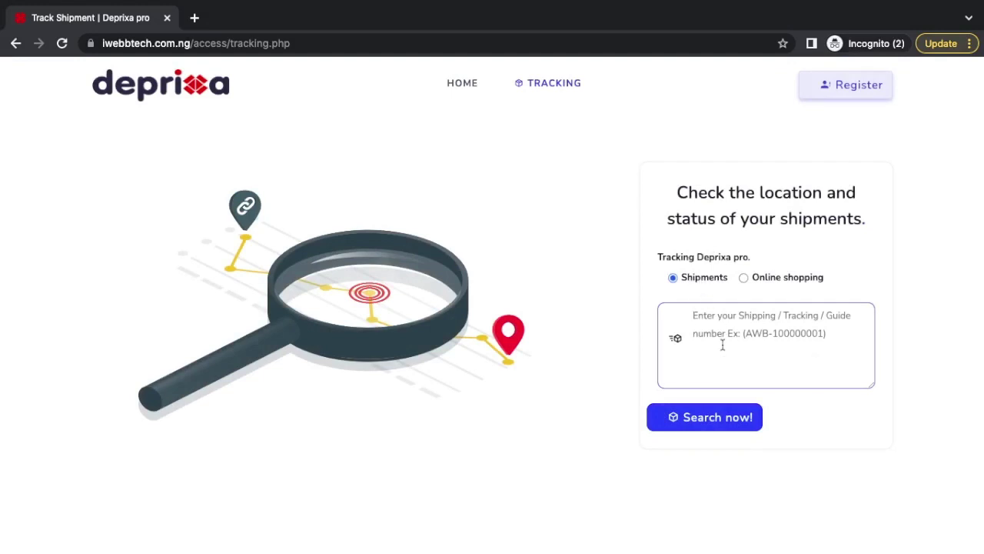
{"action": "key", "text": "ctrl+v"}
{"action": "left_click", "coordinate": [695, 417]}
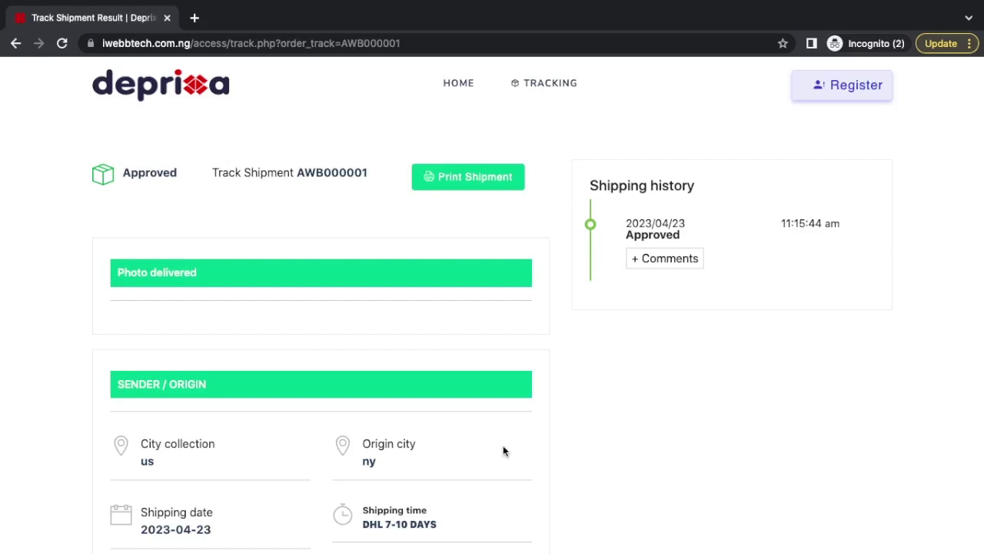
{"action": "scroll", "coordinate": [333, 403], "scroll_direction": "down", "scroll_amount": 1}
{"action": "scroll", "coordinate": [334, 402], "scroll_direction": "up", "scroll_amount": 1}
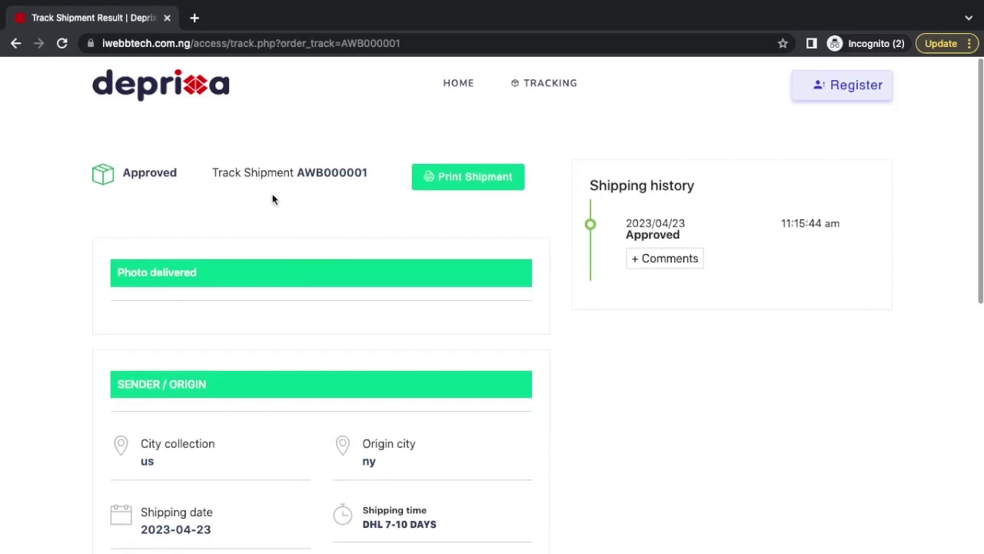
Check that the tracking result shows AWB000001 with status Approved.
{"action": "double_click", "coordinate": [146, 173]}
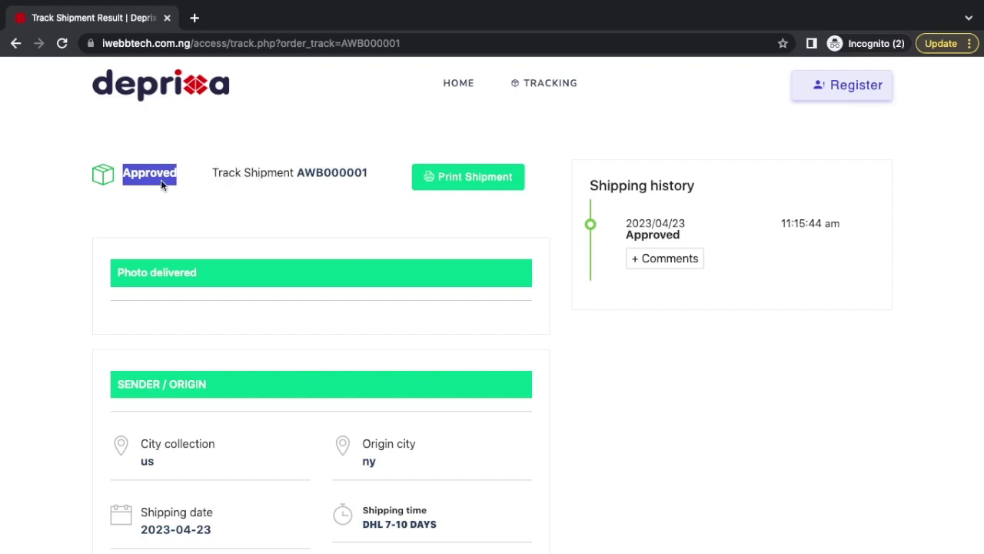
{"action": "double_click", "coordinate": [224, 175]}
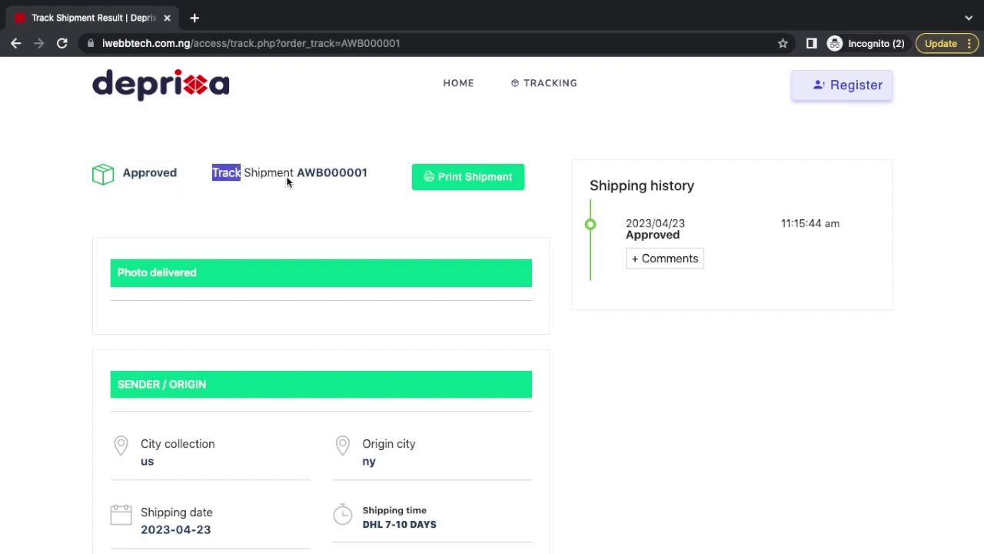
{"action": "double_click", "coordinate": [336, 170]}
{"action": "left_click", "coordinate": [331, 203]}
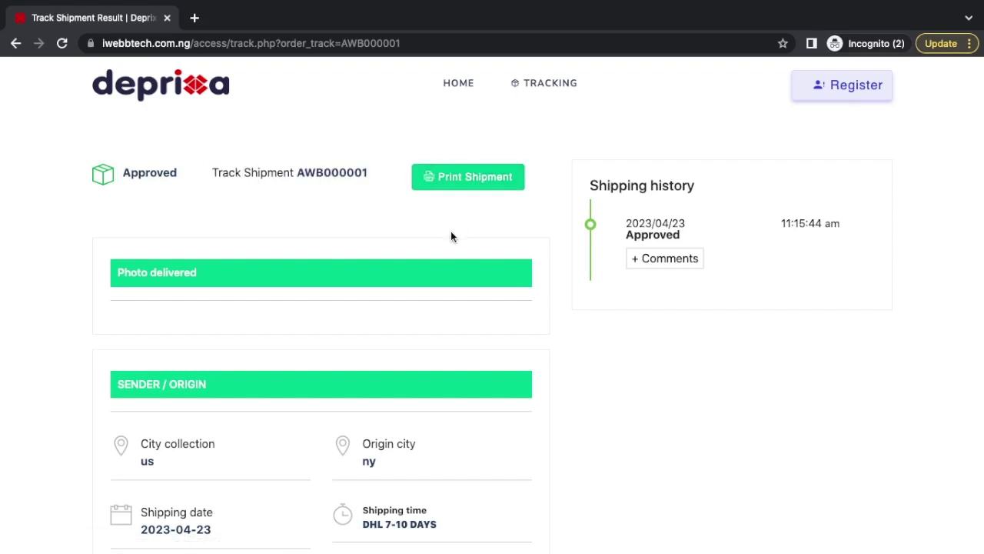
{"action": "scroll", "coordinate": [451, 234], "scroll_direction": "down", "scroll_amount": 5}
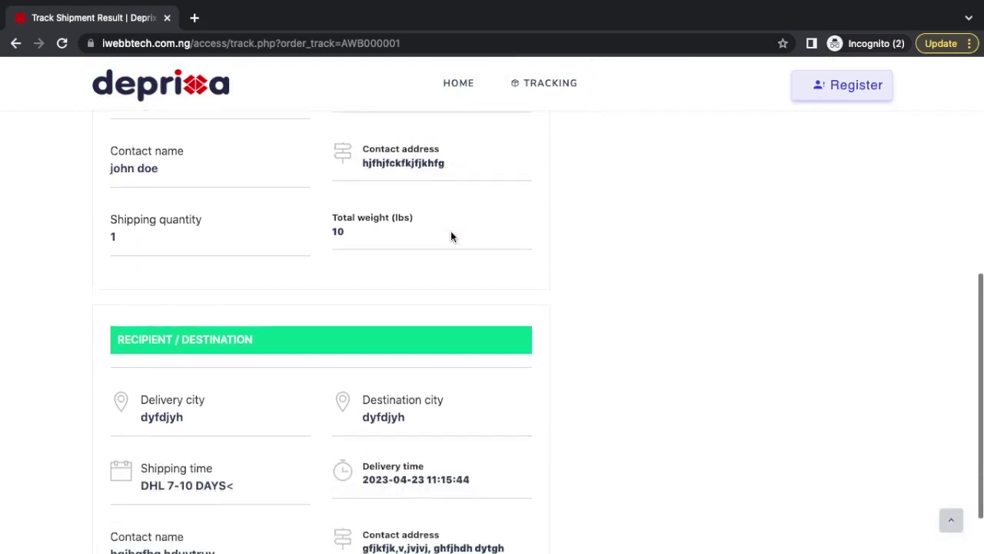
{"action": "scroll", "coordinate": [451, 231], "scroll_direction": "up", "scroll_amount": 4}
{"action": "scroll", "coordinate": [450, 230], "scroll_direction": "down", "scroll_amount": 3}
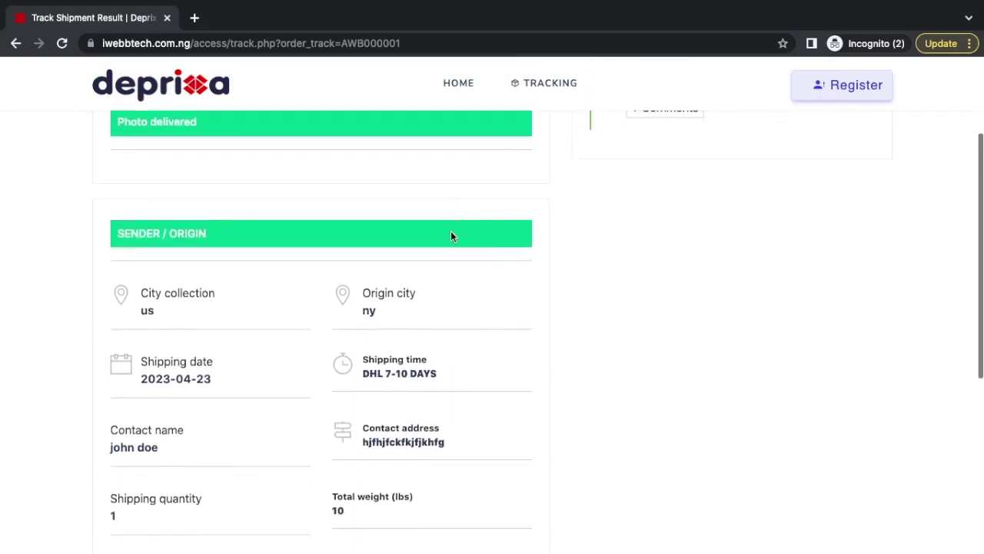
{"action": "scroll", "coordinate": [451, 235], "scroll_direction": "down", "scroll_amount": 2}
{"action": "scroll", "coordinate": [451, 235], "scroll_direction": "up", "scroll_amount": 7}
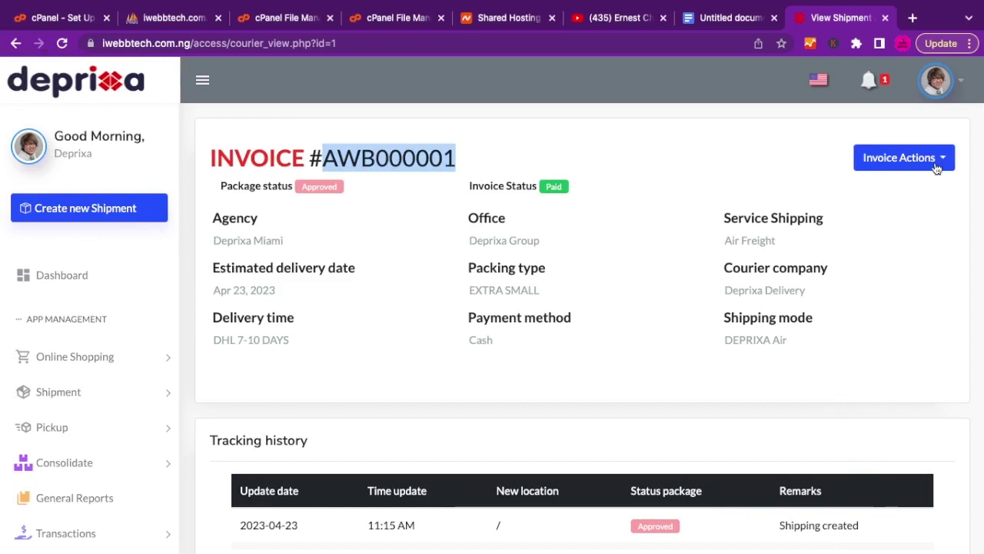
Start a tracking update for AWB000001, with location United States and a placeholder address.
{"action": "left_click", "coordinate": [804, 165]}
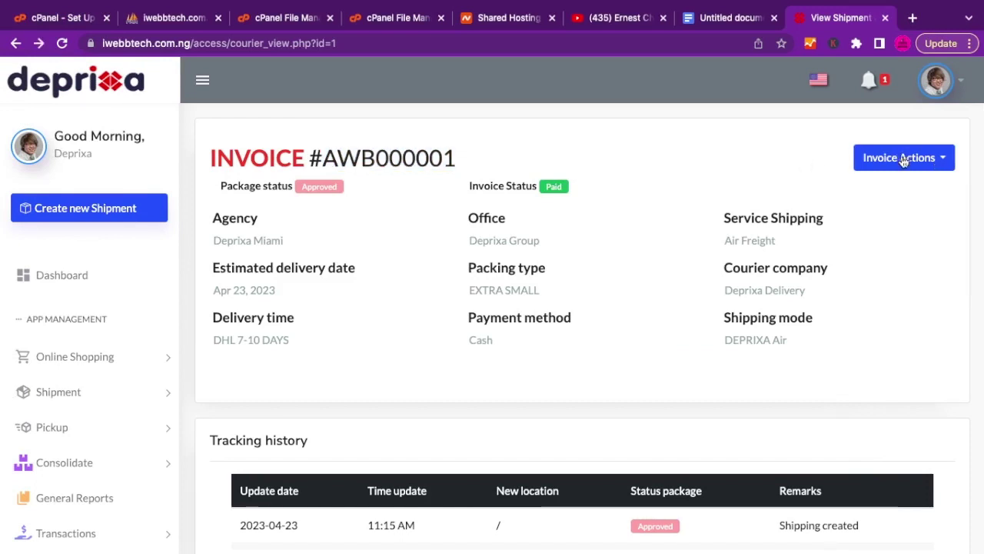
{"action": "left_click", "coordinate": [905, 159]}
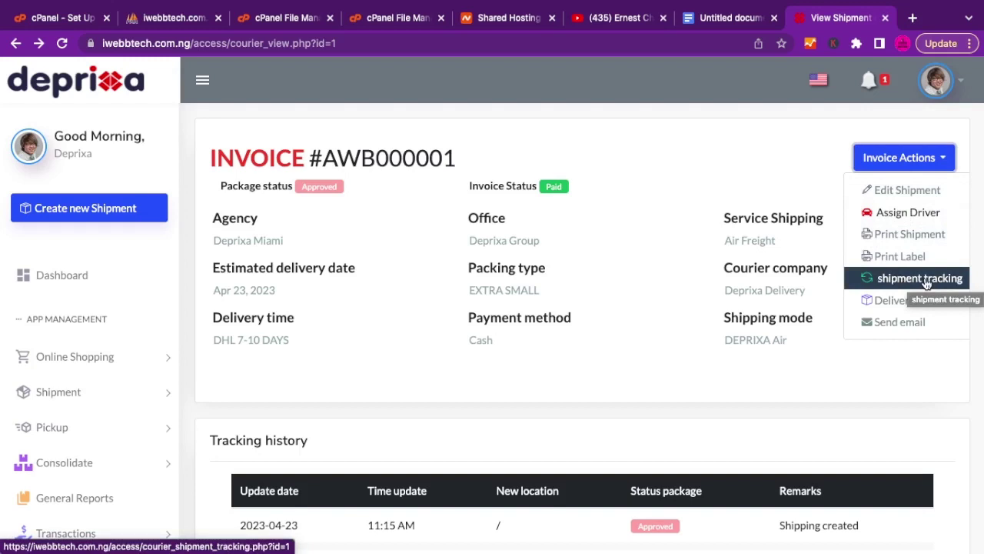
{"action": "left_click", "coordinate": [926, 280]}
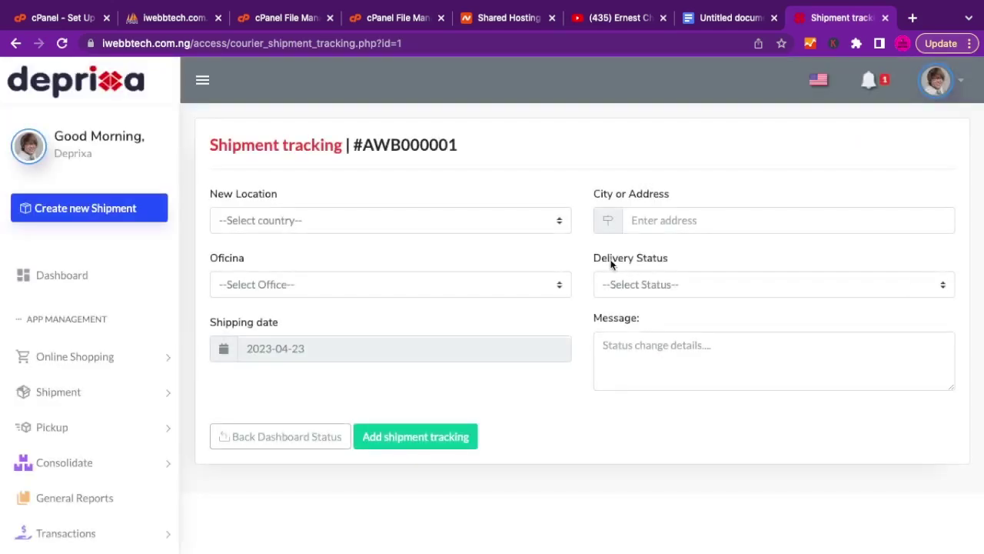
{"action": "left_click", "coordinate": [342, 220]}
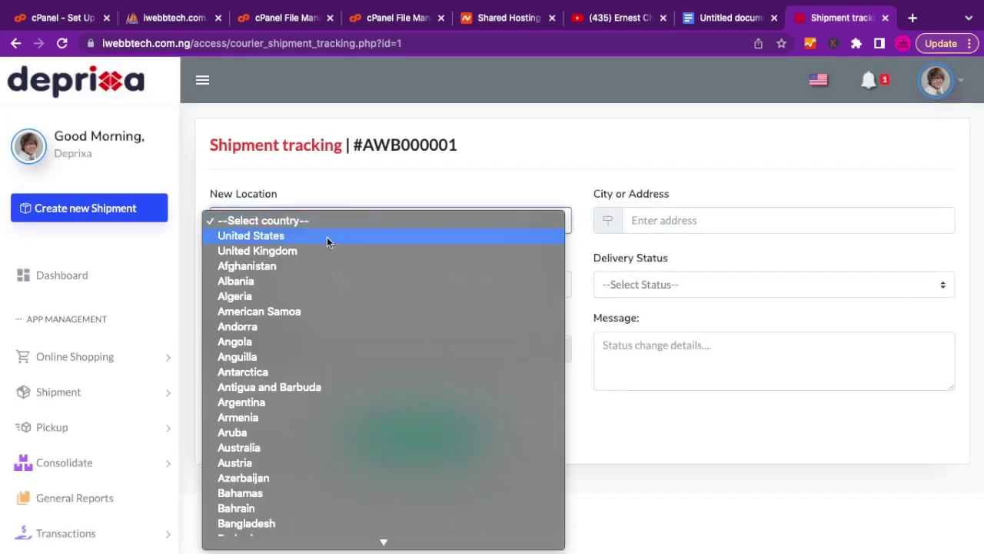
{"action": "left_click", "coordinate": [258, 236]}
{"action": "left_click", "coordinate": [657, 222]}
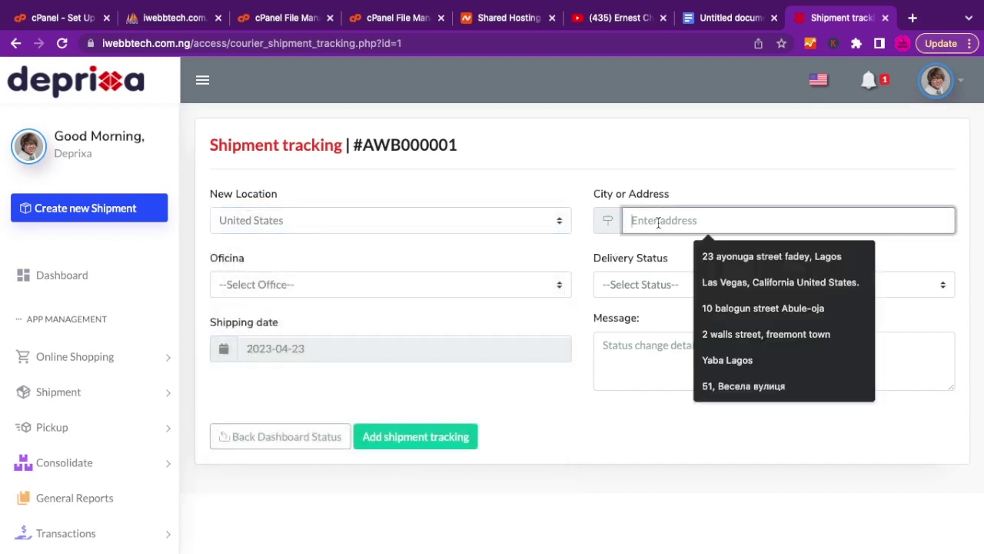
{"action": "type", "text": "hjgfjhgfhjf"}
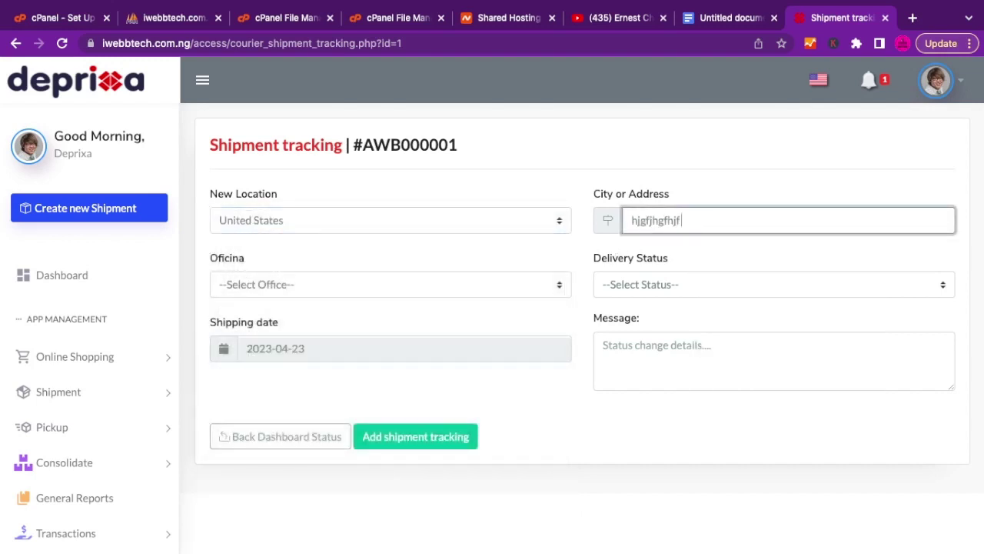
{"action": "type", "text": " jhfjhfu jfjkfjh kvkjbv,"}
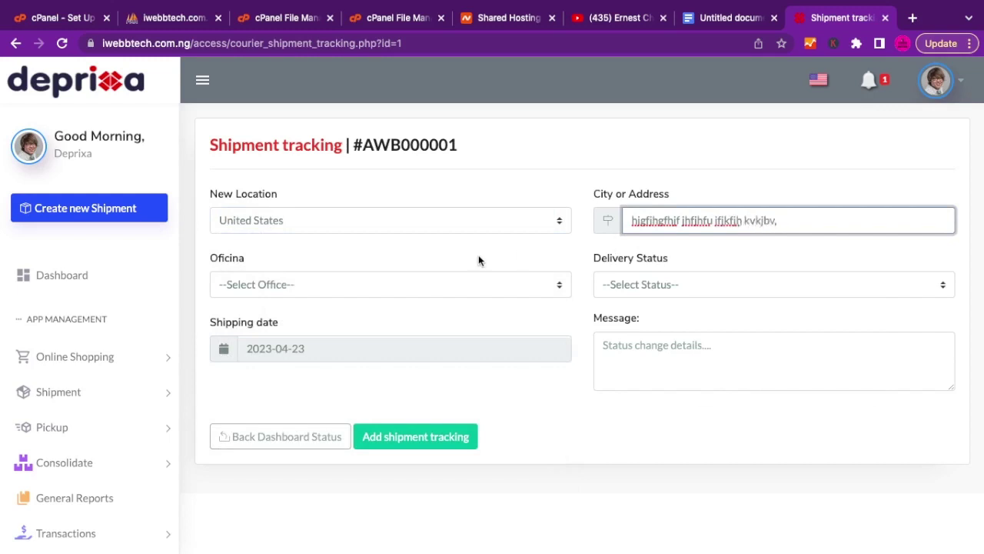
Set the update's office to Deprixa Group and its status to In Transit.
{"action": "left_click", "coordinate": [386, 288]}
{"action": "left_click", "coordinate": [310, 301]}
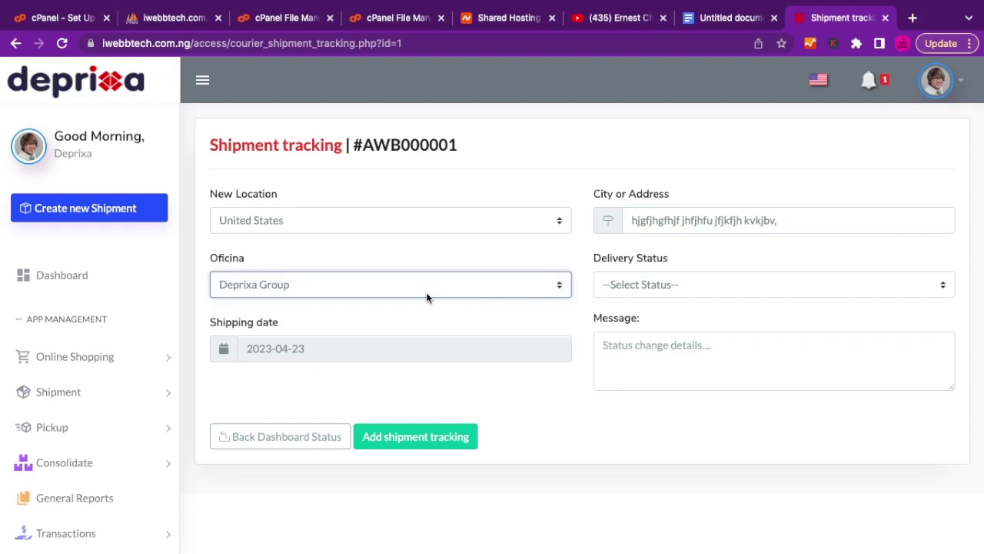
{"action": "left_click", "coordinate": [638, 276]}
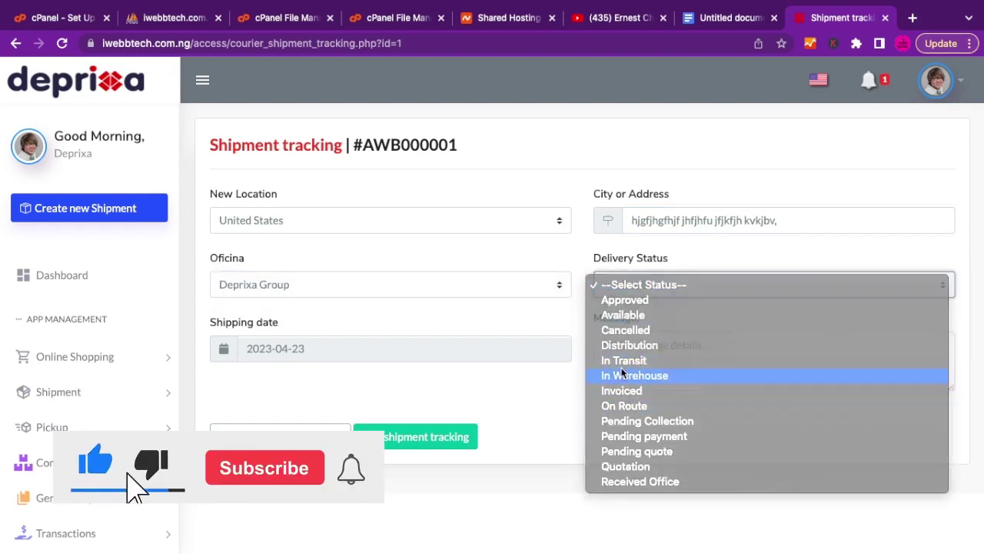
{"action": "left_click", "coordinate": [623, 375]}
{"action": "left_click", "coordinate": [639, 290]}
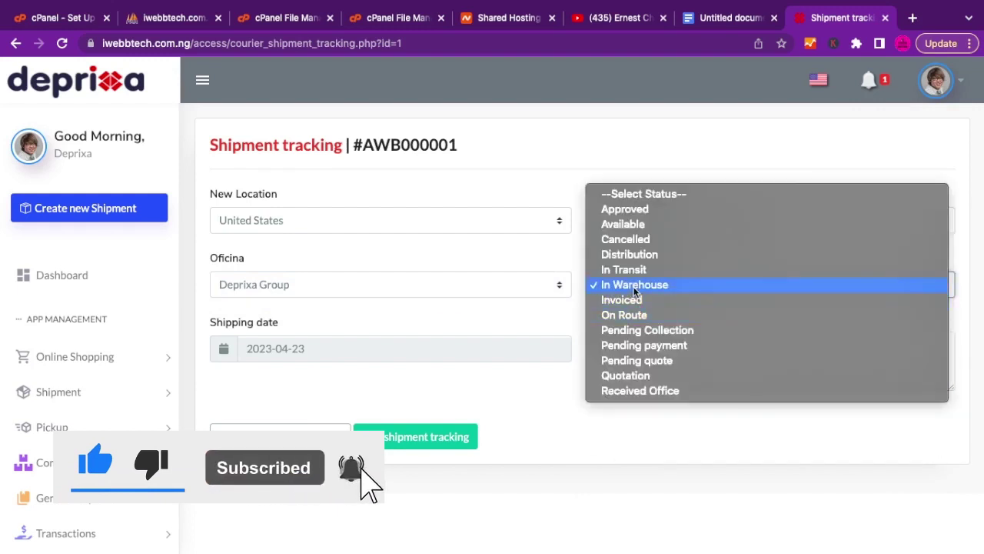
{"action": "left_click", "coordinate": [628, 274]}
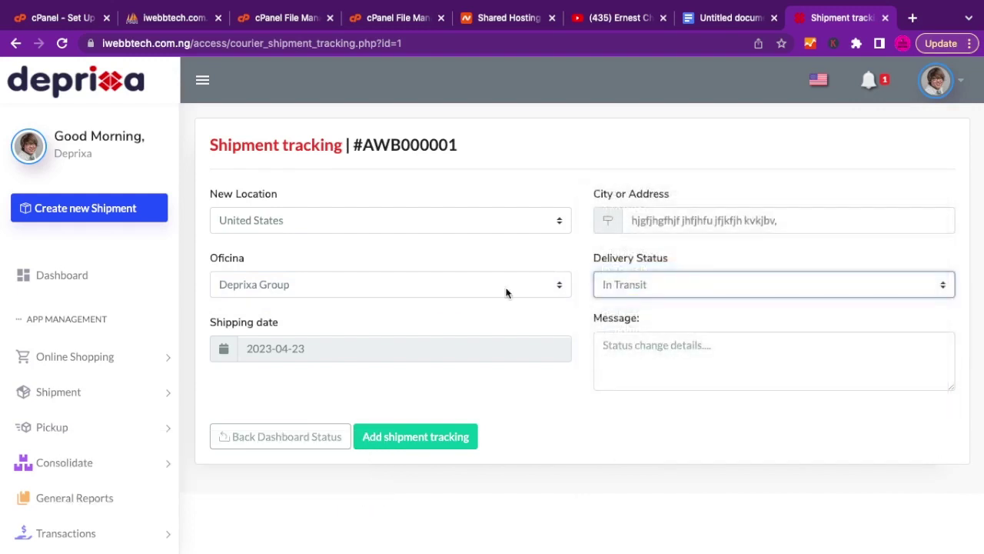
Set the shipping date to 2023-04-25, add a status message and save the update.
{"action": "left_click", "coordinate": [342, 348]}
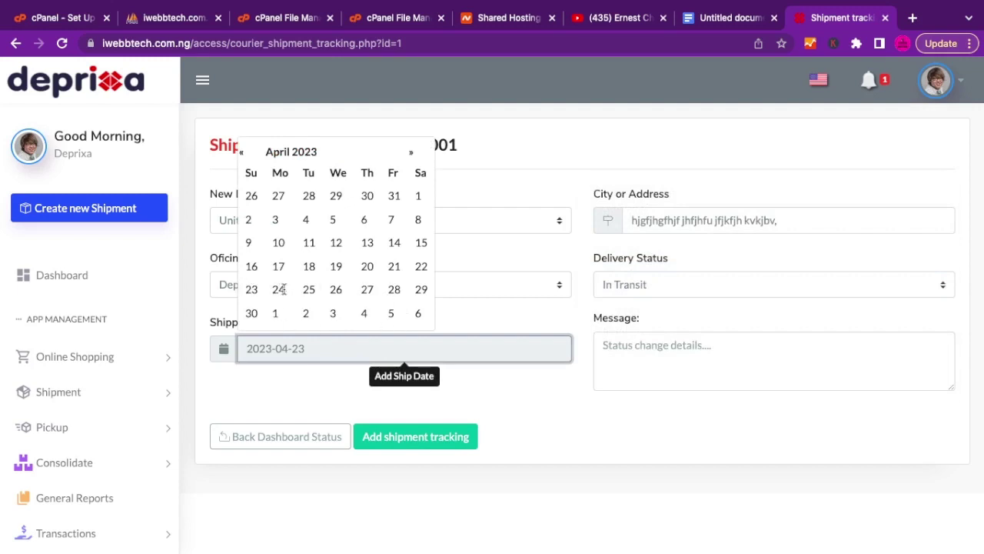
{"action": "left_click", "coordinate": [313, 290]}
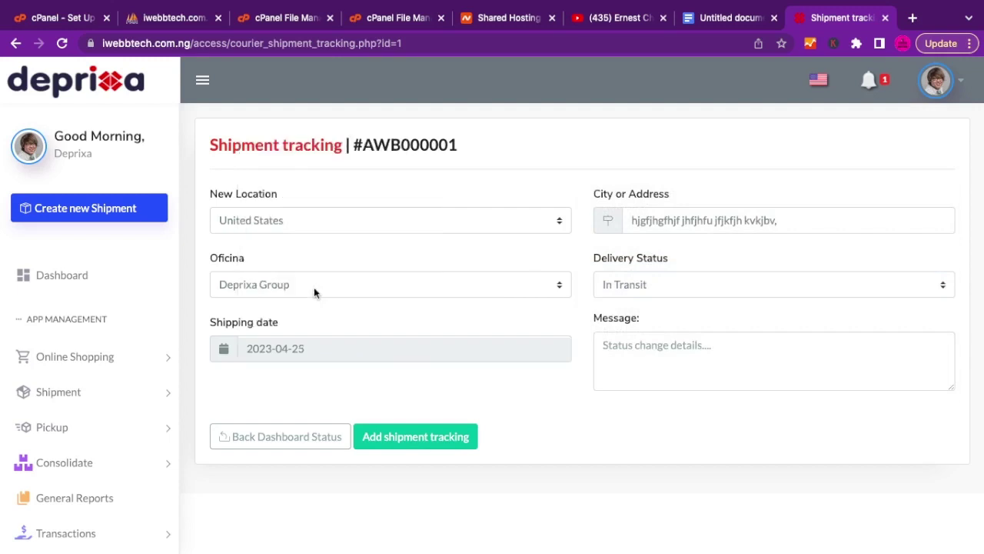
{"action": "left_click", "coordinate": [680, 348]}
{"action": "type", "text": "kfkjfhg"}
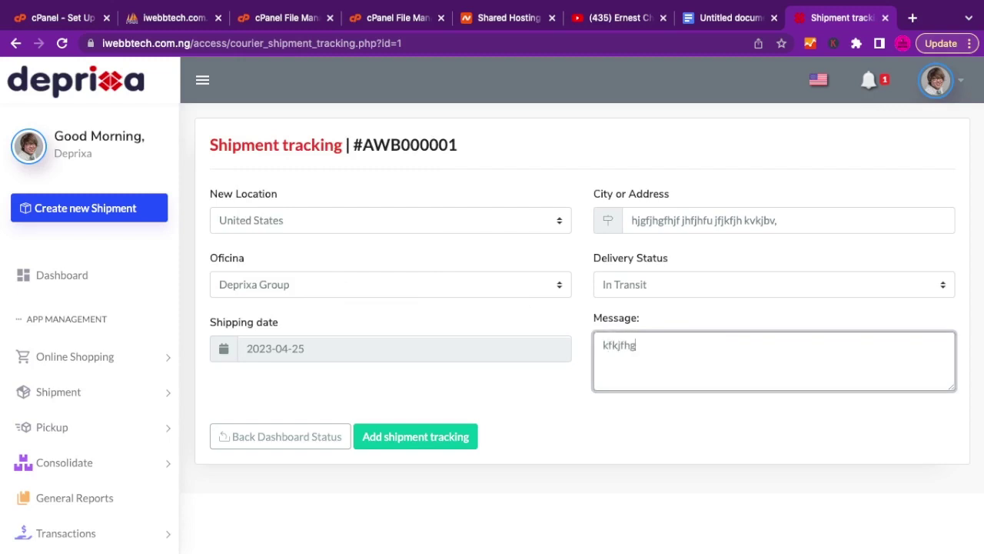
{"action": "type", "text": "jkgj jkjhgb . mnbhgkvjm vjm"}
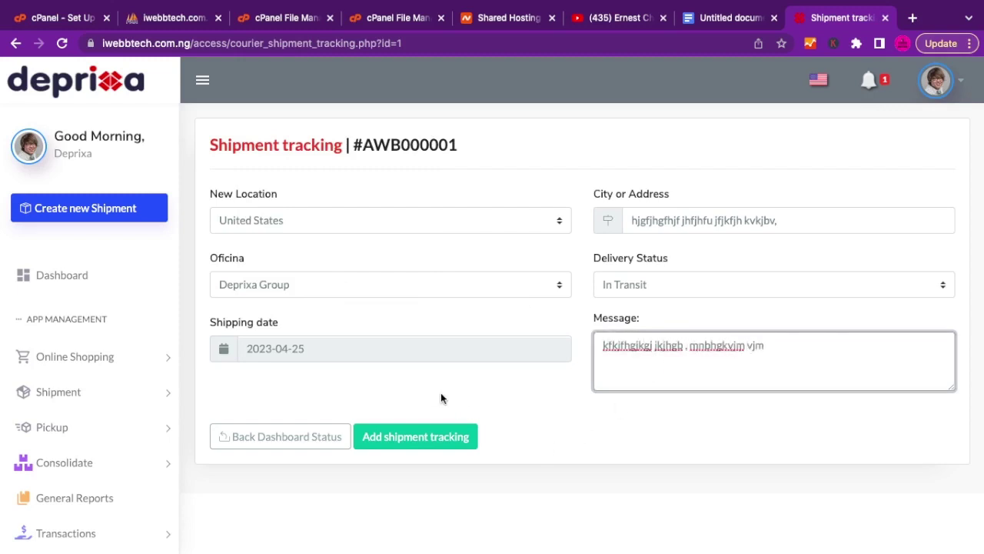
{"action": "left_click", "coordinate": [413, 441]}
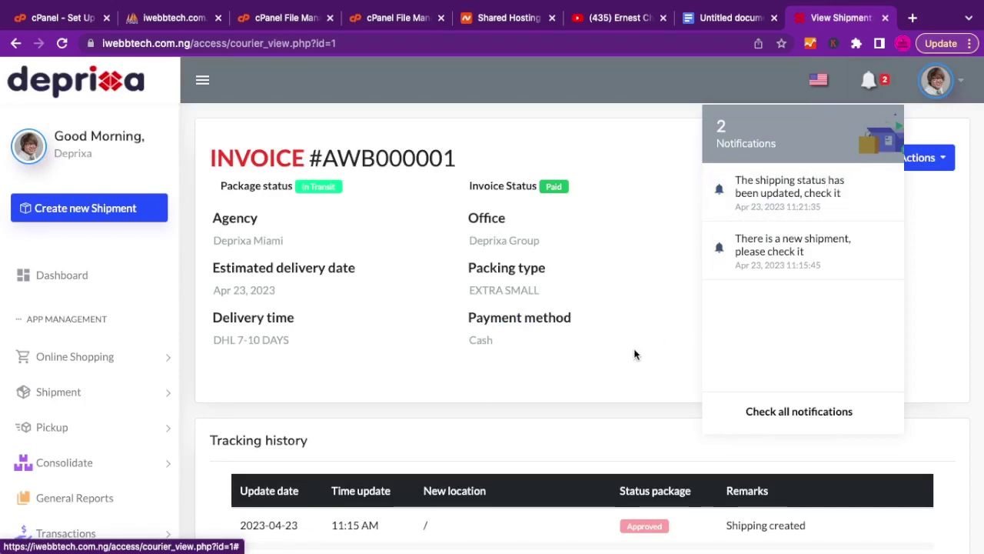
{"action": "key", "text": "ctrl+Right"}
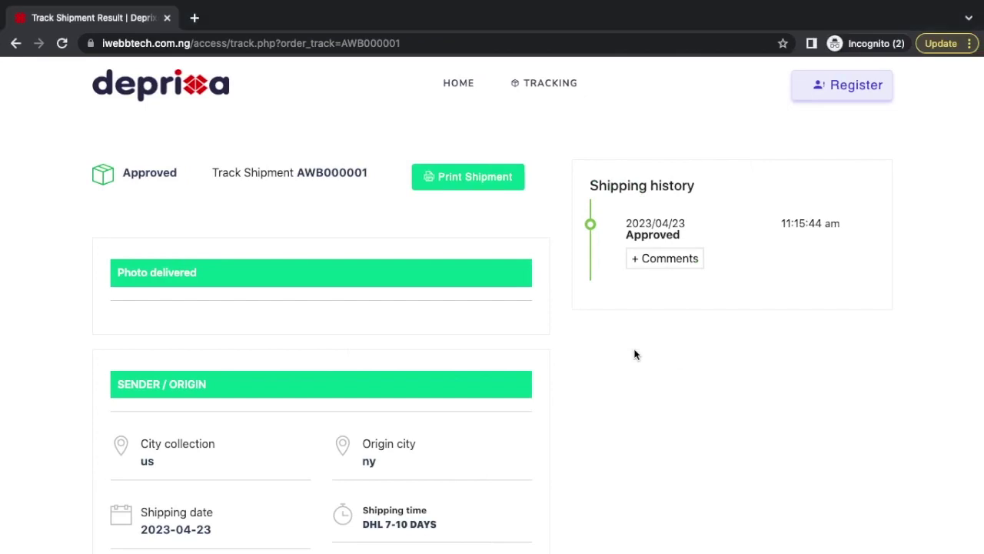
{"action": "scroll", "coordinate": [452, 273], "scroll_direction": "down", "scroll_amount": 3}
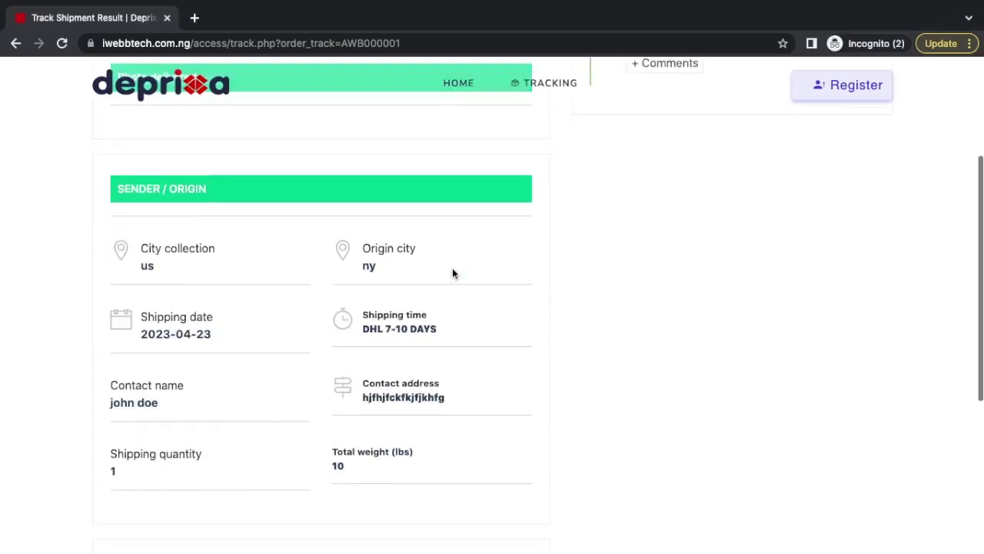
{"action": "scroll", "coordinate": [452, 273], "scroll_direction": "up", "scroll_amount": 3}
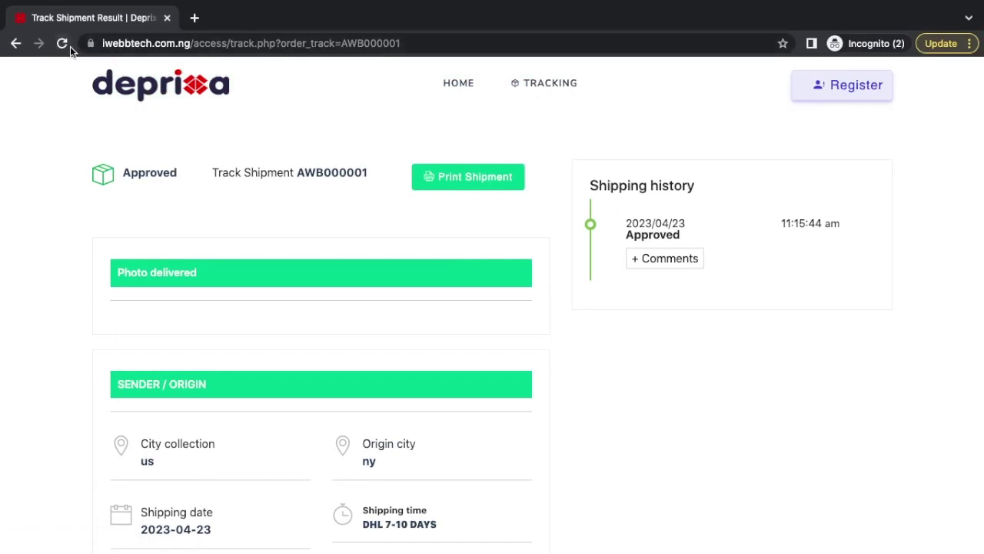
{"action": "left_click", "coordinate": [65, 47]}
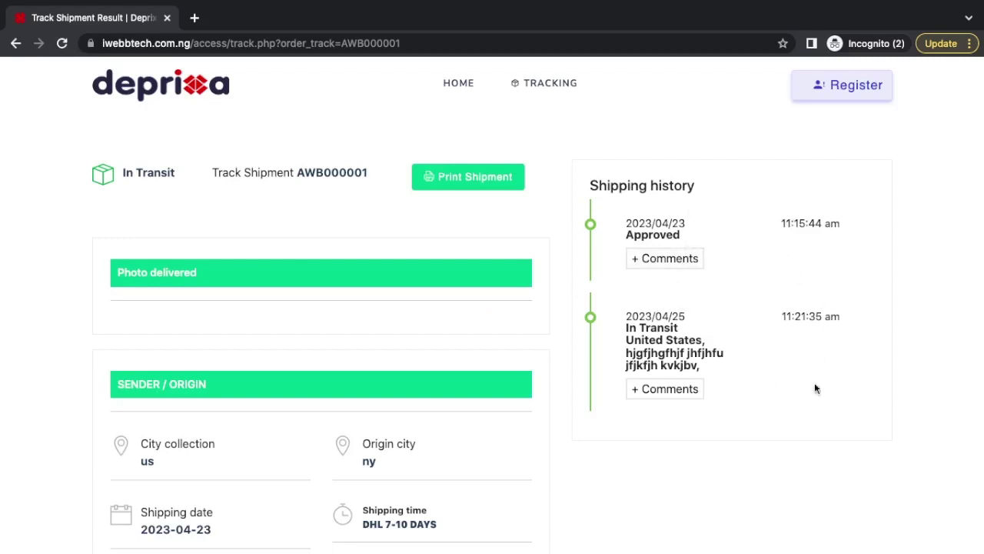
{"action": "scroll", "coordinate": [710, 431], "scroll_direction": "down", "scroll_amount": 1}
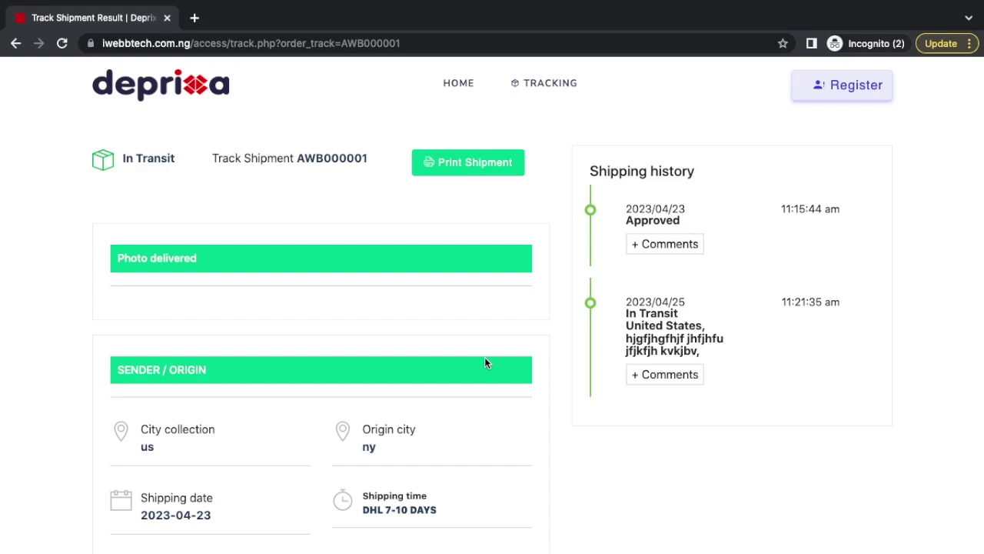
{"action": "key", "text": "ctrl+Left"}
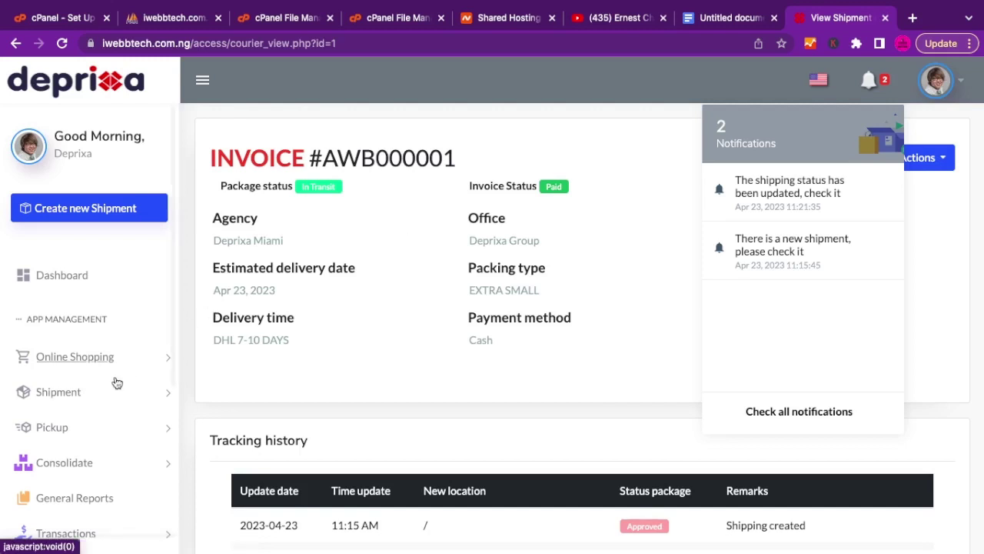
Expand the Shipping Settings and Miscellaneous sections in the admin sidebar, then scroll back up.
{"action": "scroll", "coordinate": [107, 390], "scroll_direction": "down", "scroll_amount": 3}
{"action": "scroll", "coordinate": [108, 389], "scroll_direction": "down", "scroll_amount": 1}
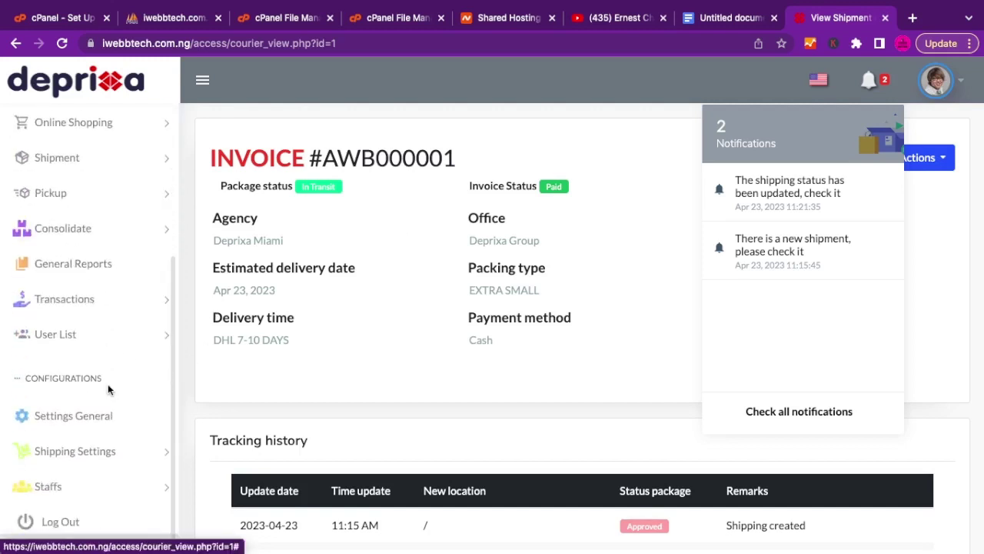
{"action": "left_click", "coordinate": [123, 459]}
{"action": "scroll", "coordinate": [123, 457], "scroll_direction": "down", "scroll_amount": 3}
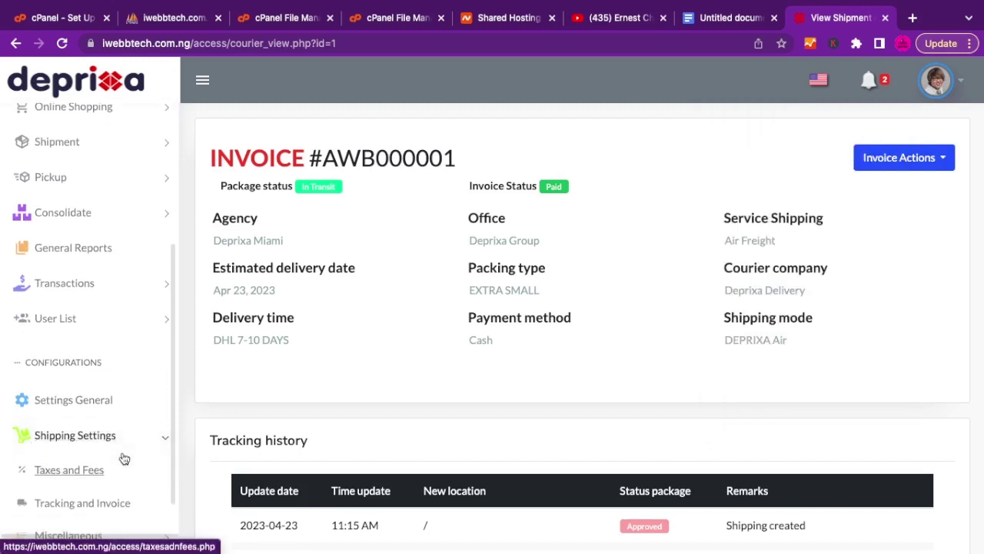
{"action": "left_click", "coordinate": [76, 448]}
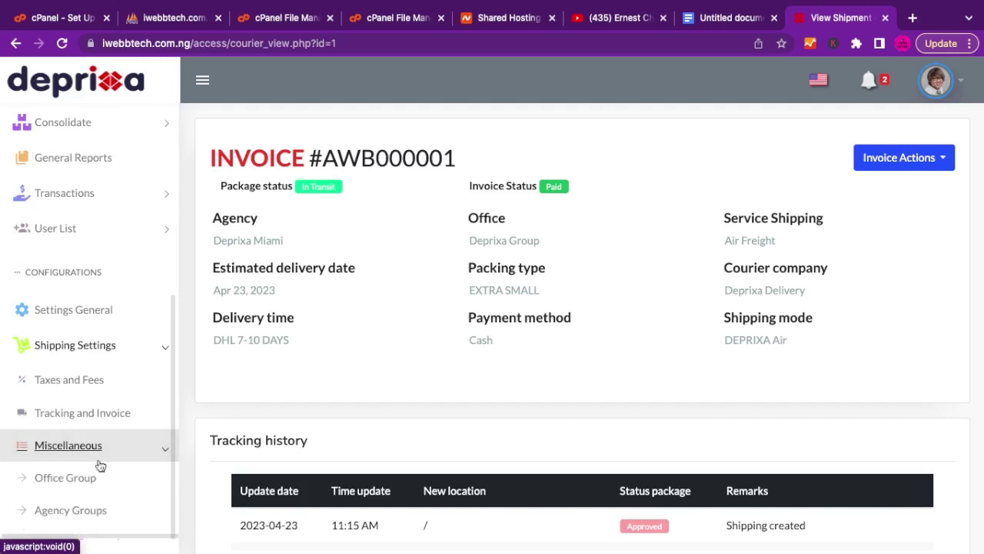
{"action": "scroll", "coordinate": [108, 479], "scroll_direction": "down", "scroll_amount": 6}
{"action": "scroll", "coordinate": [110, 481], "scroll_direction": "down", "scroll_amount": 2}
{"action": "scroll", "coordinate": [110, 482], "scroll_direction": "up", "scroll_amount": 1}
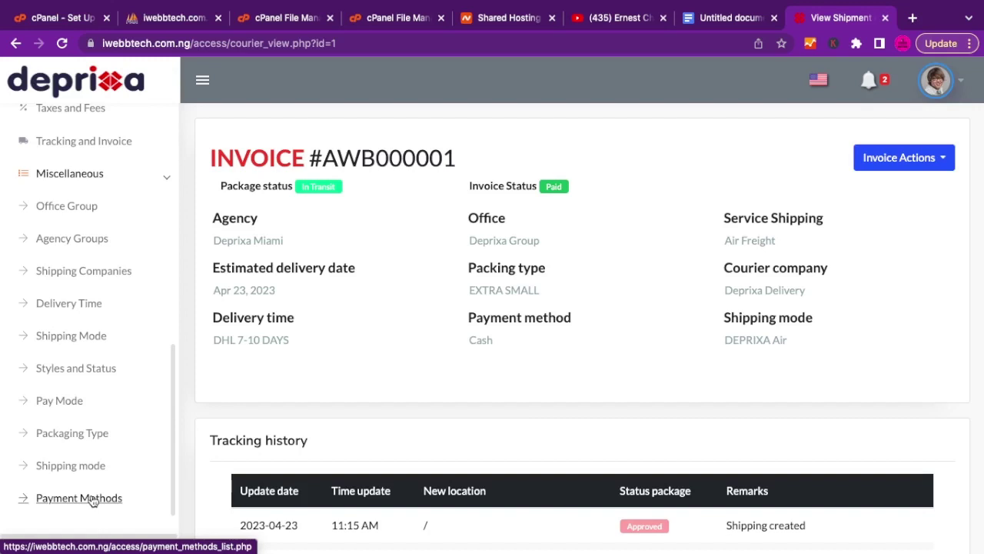
{"action": "scroll", "coordinate": [132, 330], "scroll_direction": "up", "scroll_amount": 10}
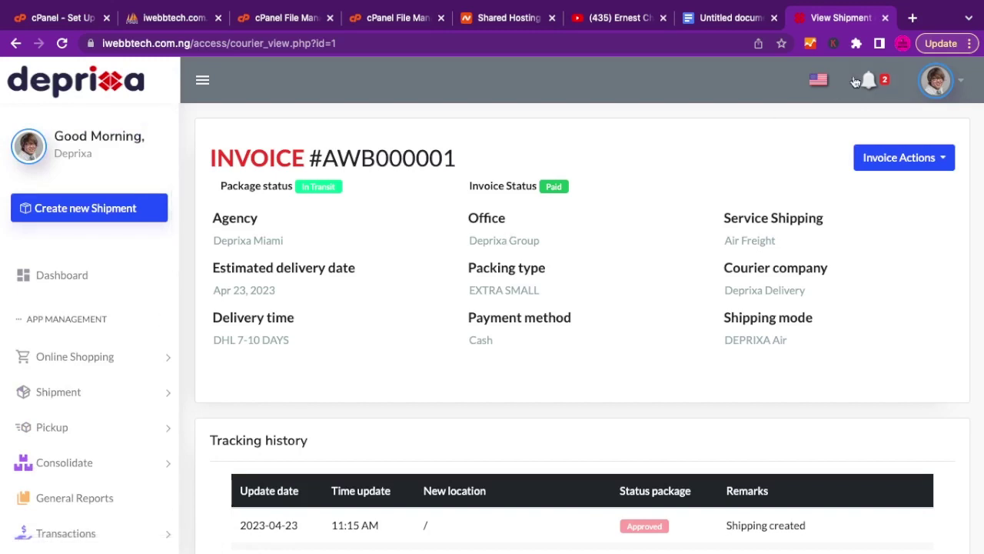
Log out through the admin profile menu and browse the public homepage.
{"action": "left_click", "coordinate": [961, 83]}
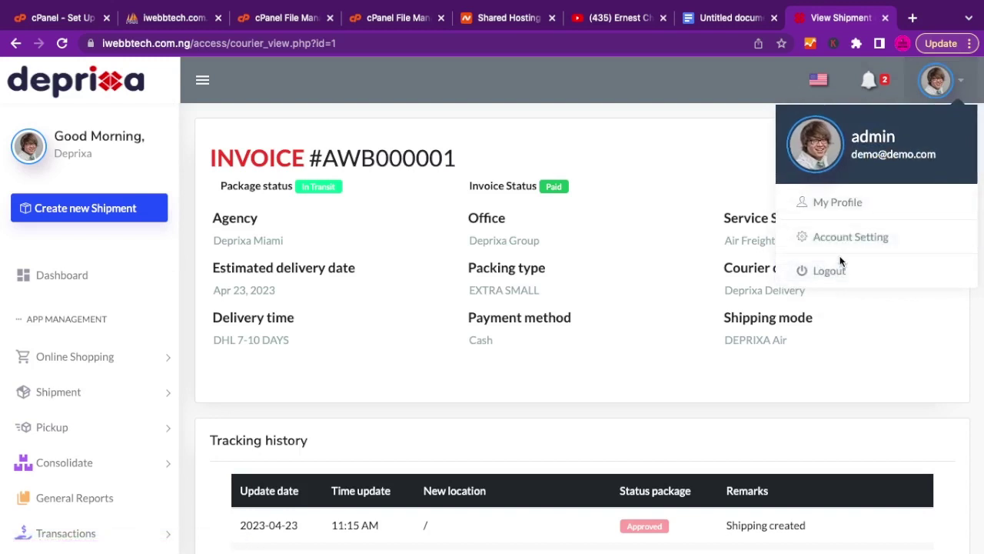
{"action": "left_click", "coordinate": [693, 173]}
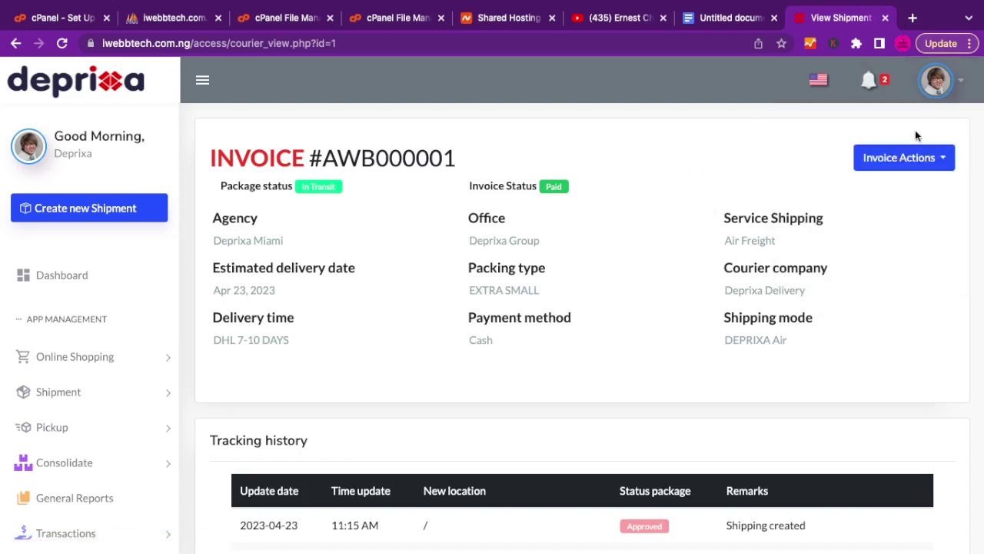
{"action": "left_click", "coordinate": [956, 82]}
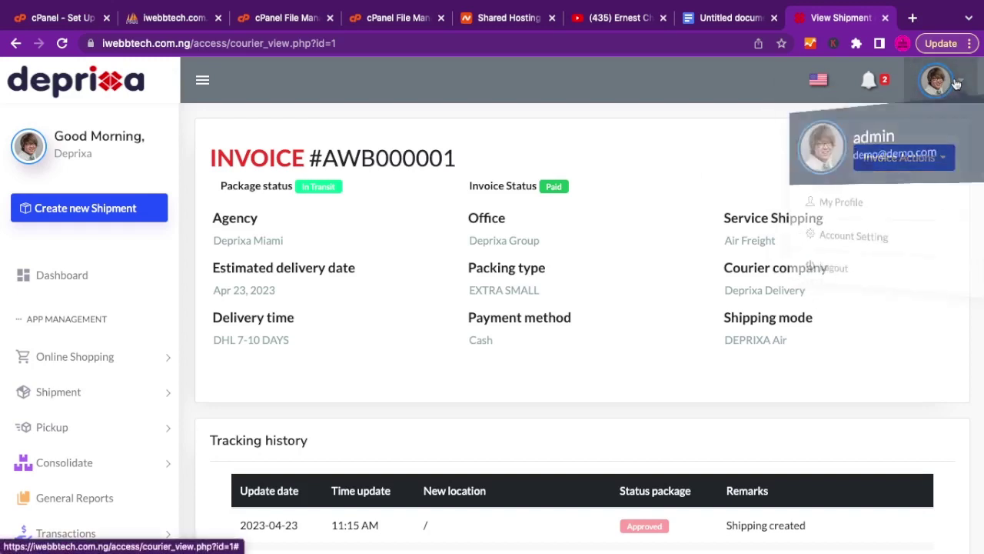
{"action": "left_click", "coordinate": [830, 269]}
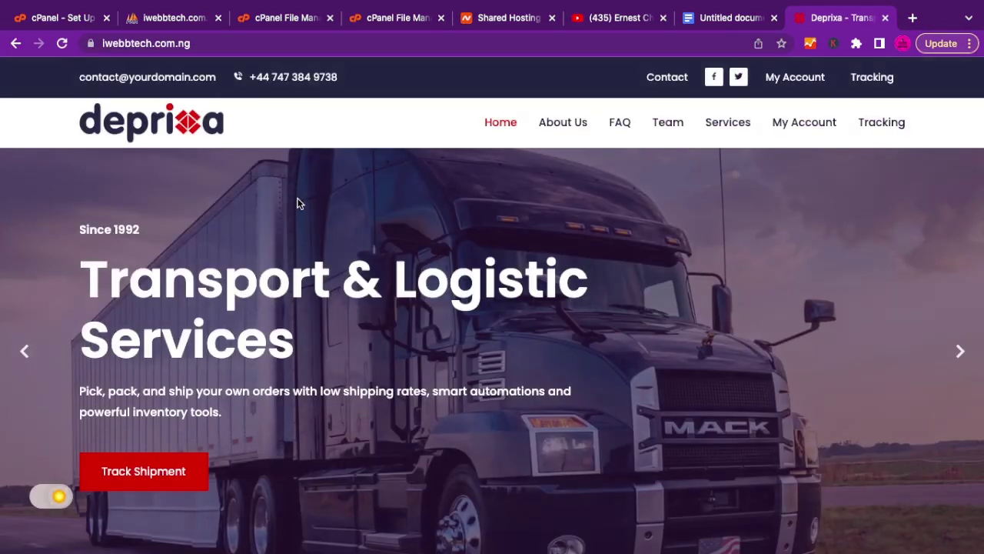
{"action": "scroll", "coordinate": [411, 308], "scroll_direction": "down", "scroll_amount": 5}
{"action": "scroll", "coordinate": [413, 307], "scroll_direction": "down", "scroll_amount": 15}
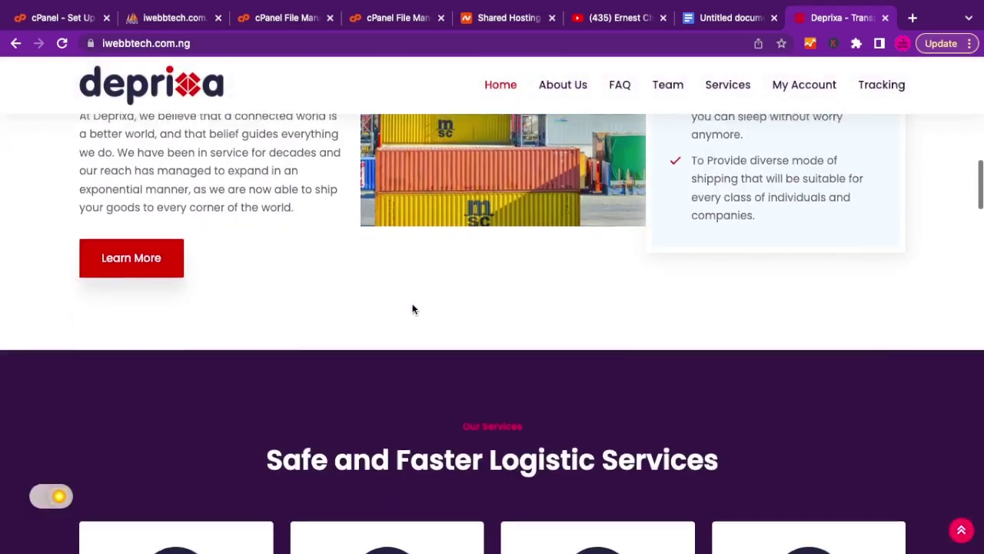
{"action": "scroll", "coordinate": [412, 308], "scroll_direction": "up", "scroll_amount": 20}
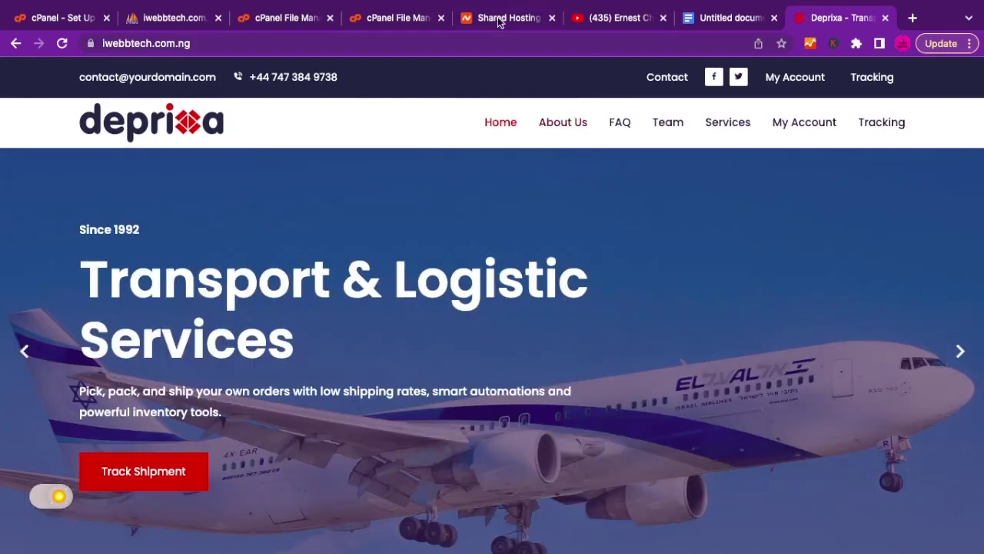
Look at the cPanel File Manager, then return to the Deprixa homepage.
{"action": "left_click", "coordinate": [391, 20]}
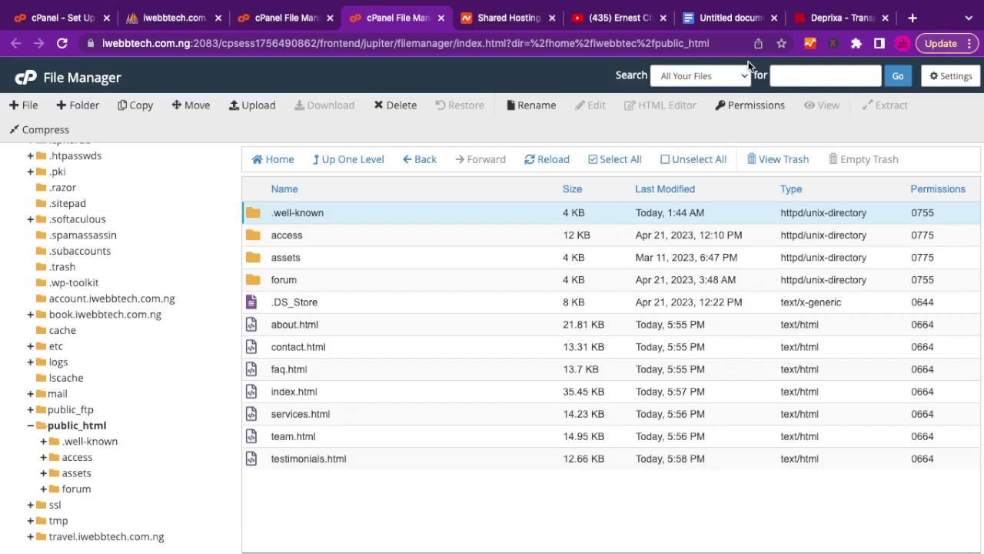
{"action": "left_click", "coordinate": [831, 17]}
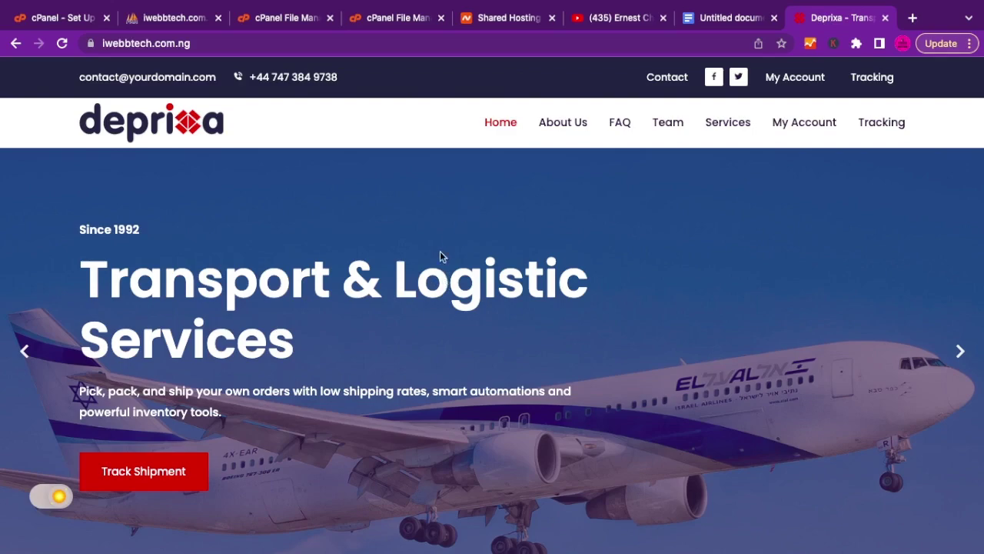
{"action": "scroll", "coordinate": [450, 286], "scroll_direction": "down", "scroll_amount": 15}
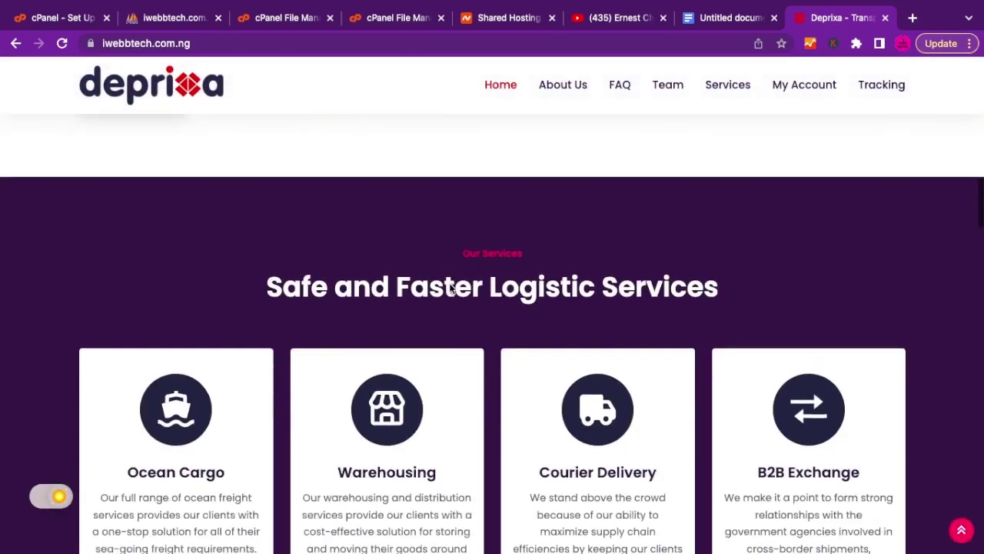
{"action": "scroll", "coordinate": [450, 284], "scroll_direction": "up", "scroll_amount": 10}
{"action": "scroll", "coordinate": [450, 284], "scroll_direction": "up", "scroll_amount": 5}
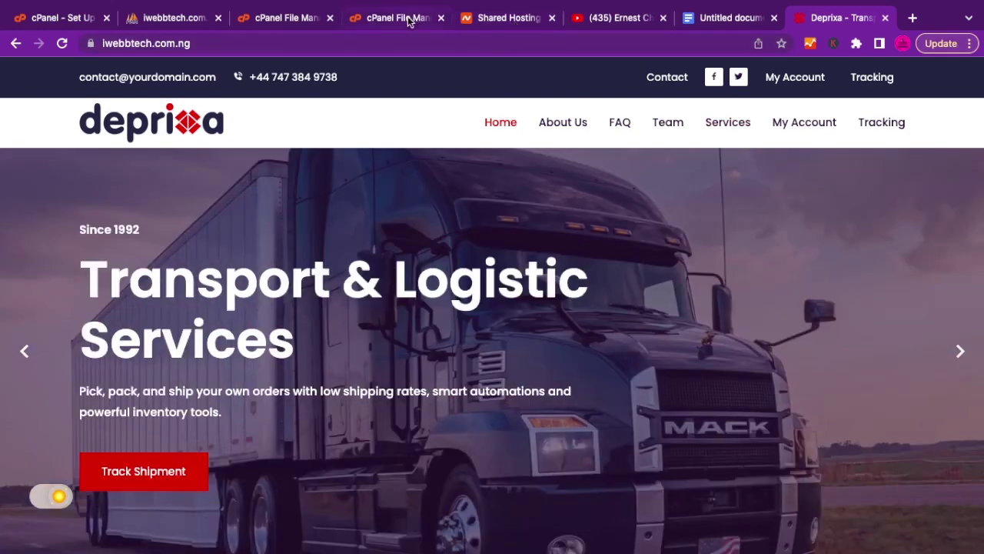
Open index.html in the cPanel code editor and find the About Us menu link.
{"action": "left_click", "coordinate": [394, 19]}
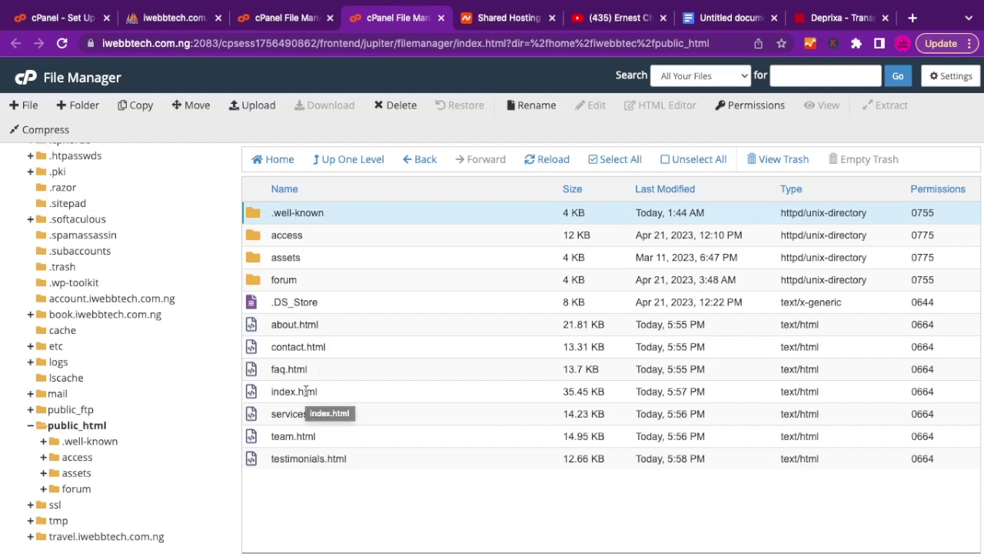
{"action": "right_click", "coordinate": [306, 392]}
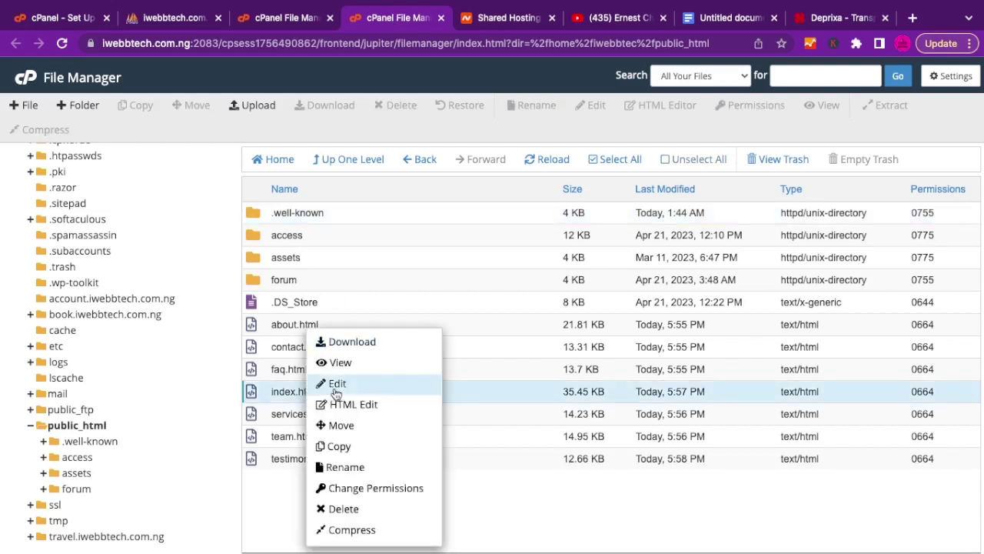
{"action": "left_click", "coordinate": [342, 389]}
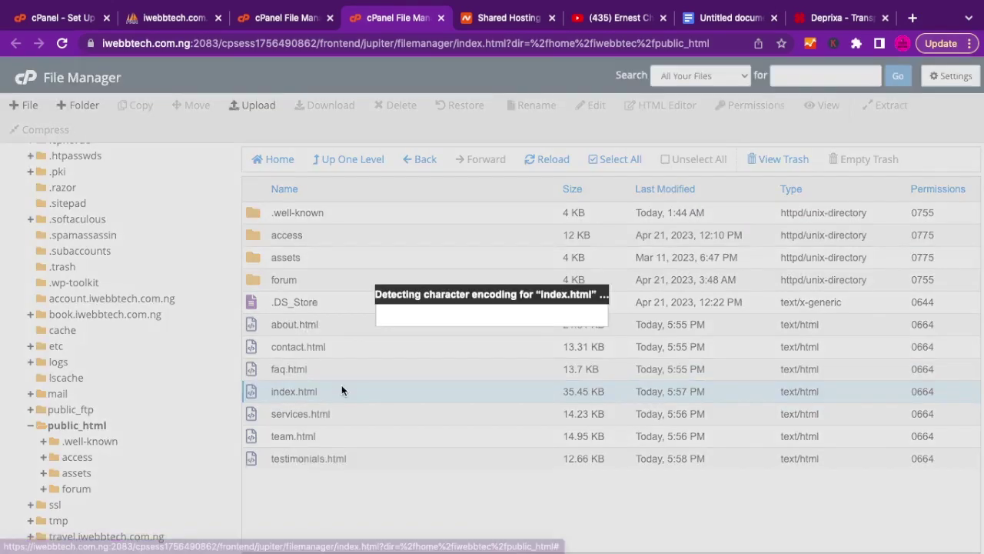
{"action": "left_click", "coordinate": [622, 416]}
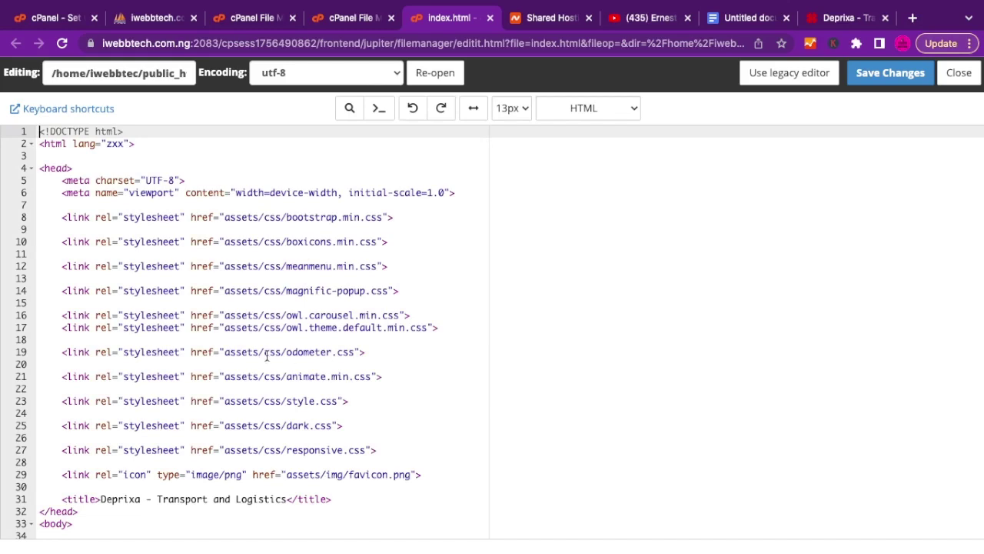
{"action": "scroll", "coordinate": [267, 354], "scroll_direction": "down", "scroll_amount": 5}
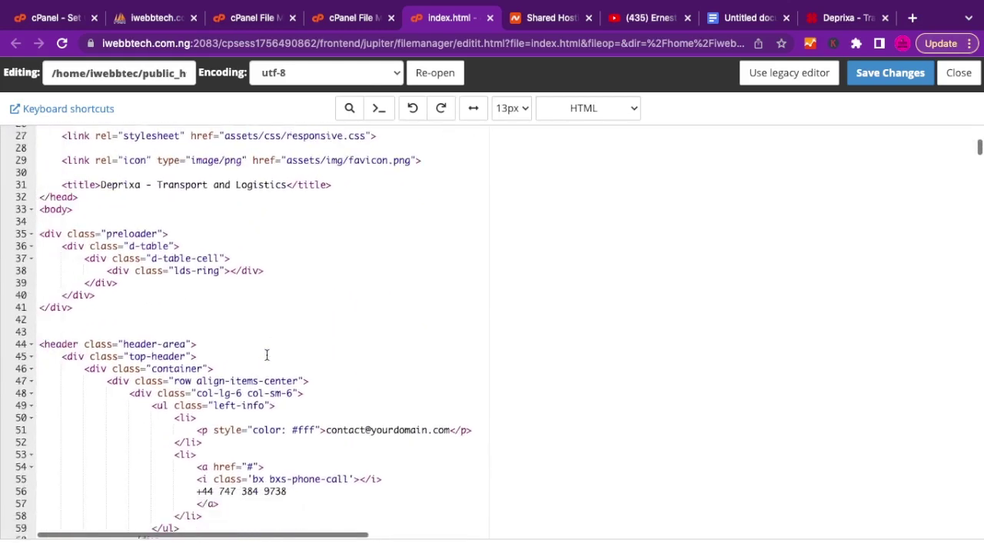
{"action": "scroll", "coordinate": [267, 354], "scroll_direction": "down", "scroll_amount": 15}
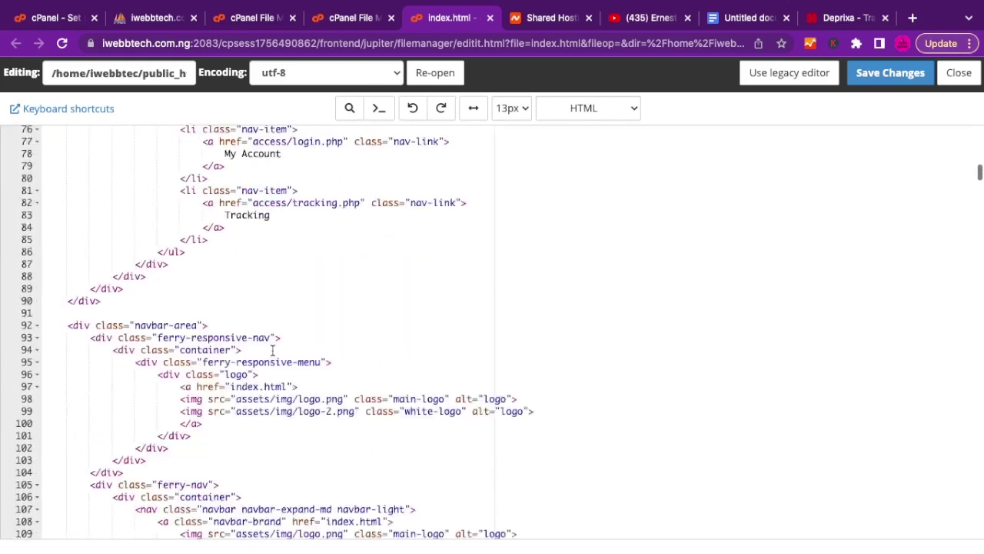
{"action": "scroll", "coordinate": [272, 350], "scroll_direction": "down", "scroll_amount": 3}
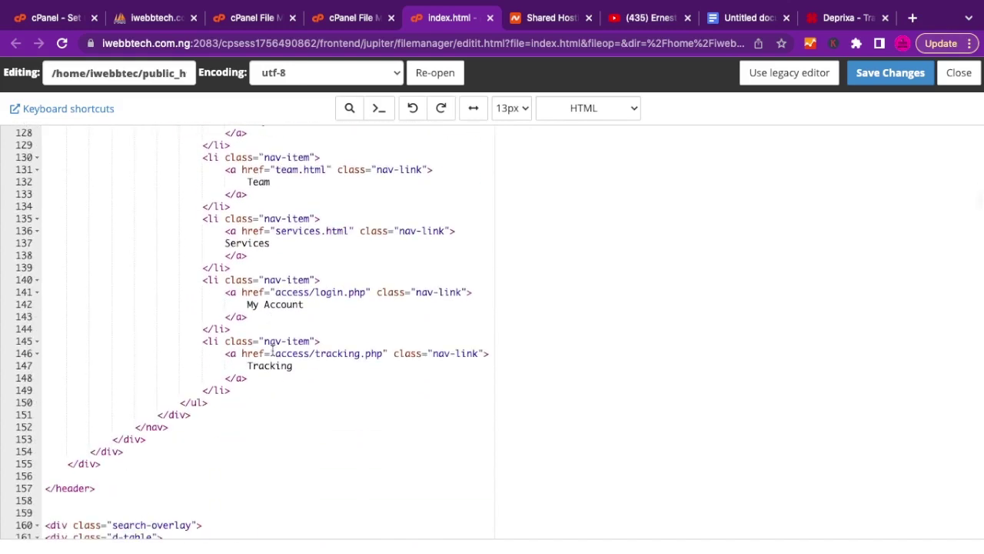
{"action": "scroll", "coordinate": [272, 351], "scroll_direction": "up", "scroll_amount": 4}
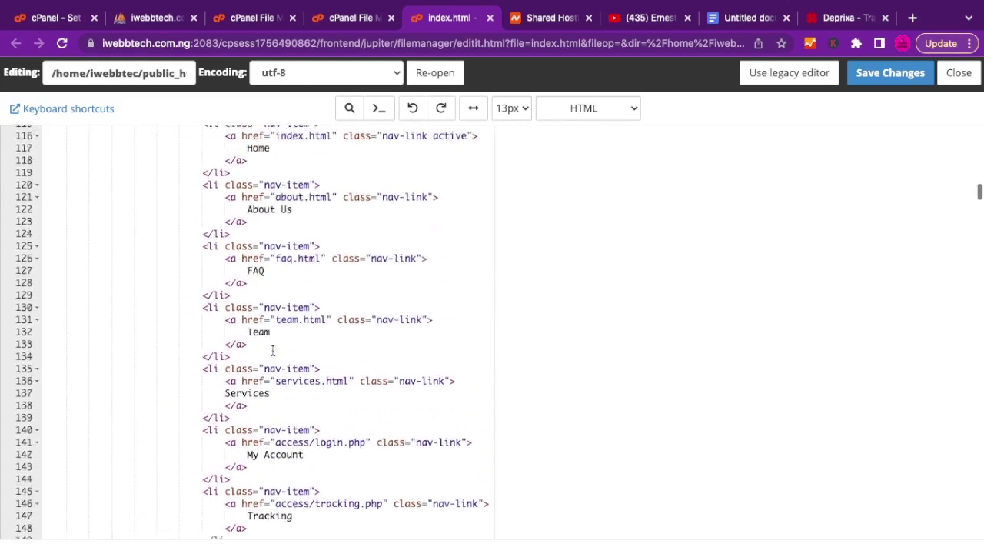
{"action": "scroll", "coordinate": [272, 351], "scroll_direction": "up", "scroll_amount": 1}
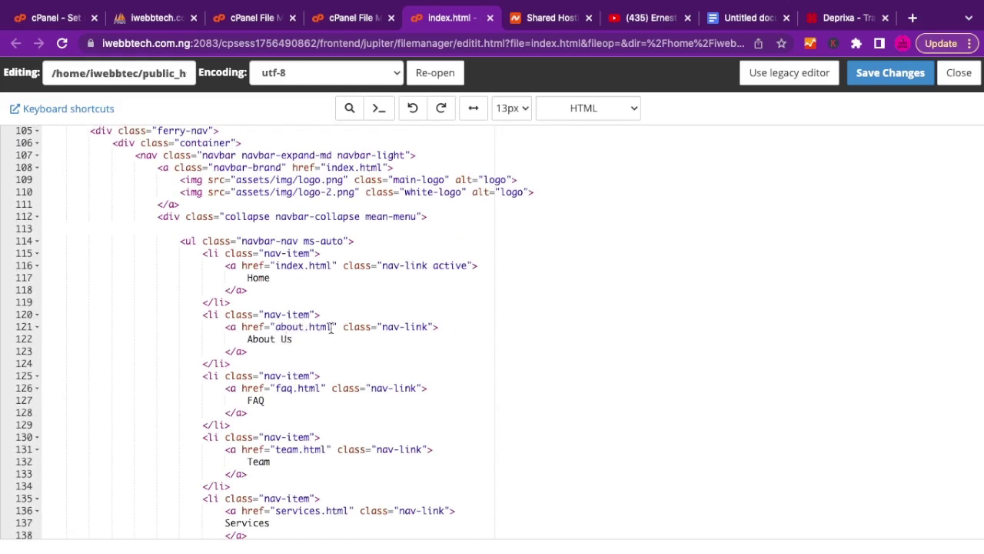
Change the menu link text from 'About Us' to 'About' and save index.html.
{"action": "left_click_drag", "start_coordinate": [331, 327], "coordinate": [281, 339]}
{"action": "key", "text": "BackSpace"}
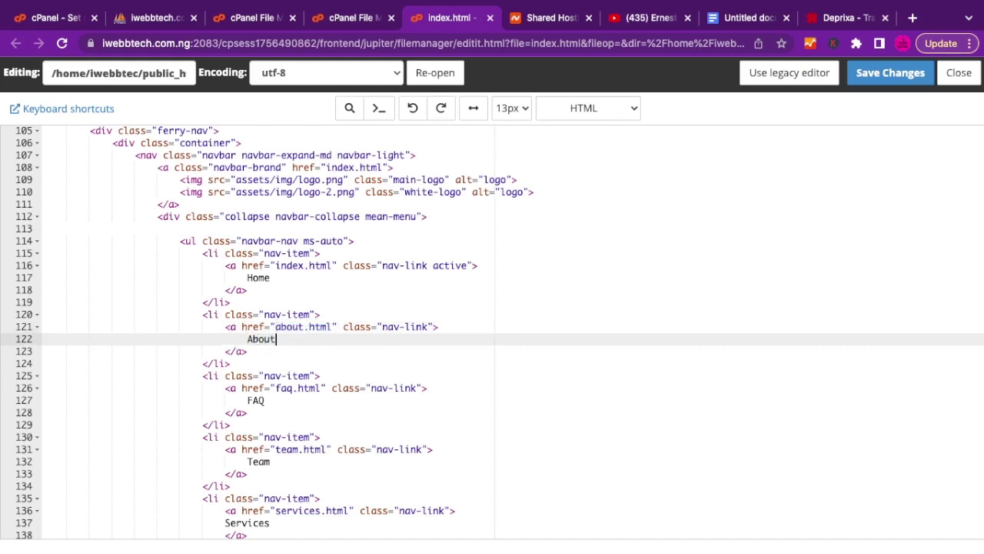
{"action": "left_click", "coordinate": [877, 79]}
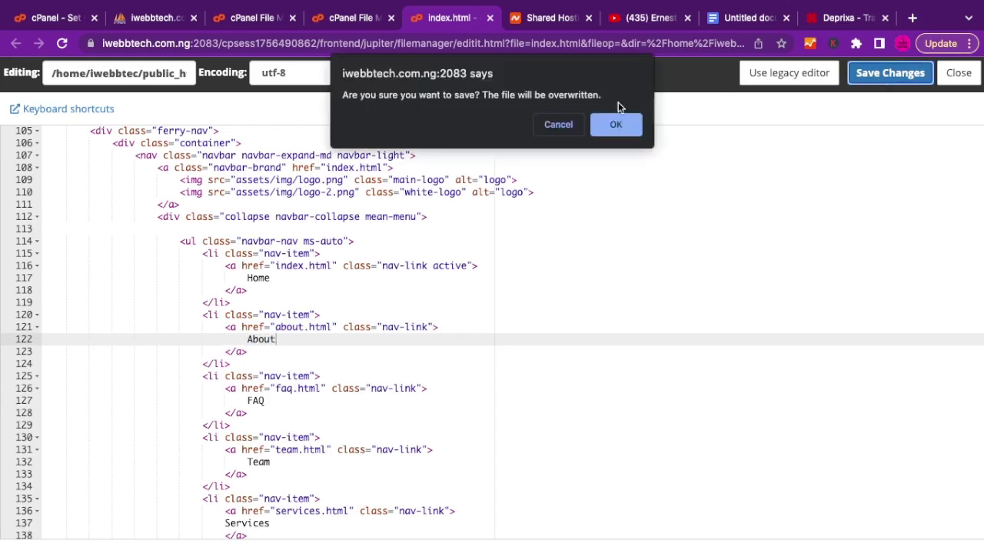
{"action": "left_click", "coordinate": [617, 123]}
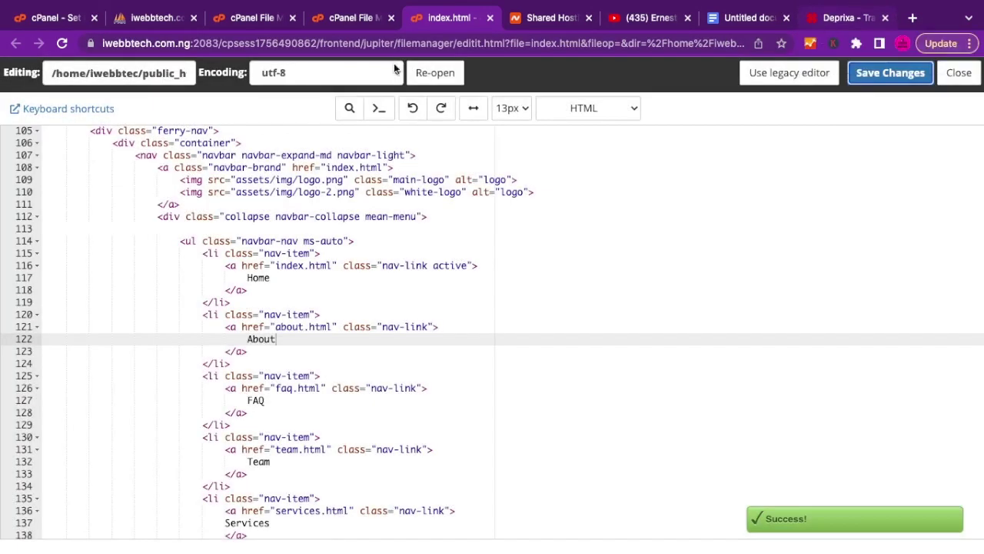
{"action": "left_click", "coordinate": [830, 22]}
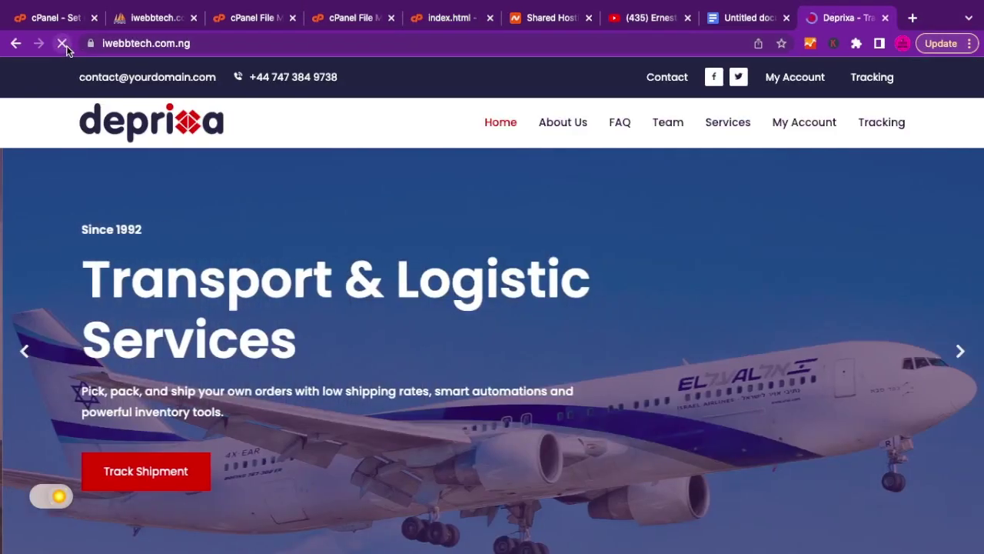
Reload the live site to confirm the menu now reads About.
{"action": "left_click", "coordinate": [64, 44]}
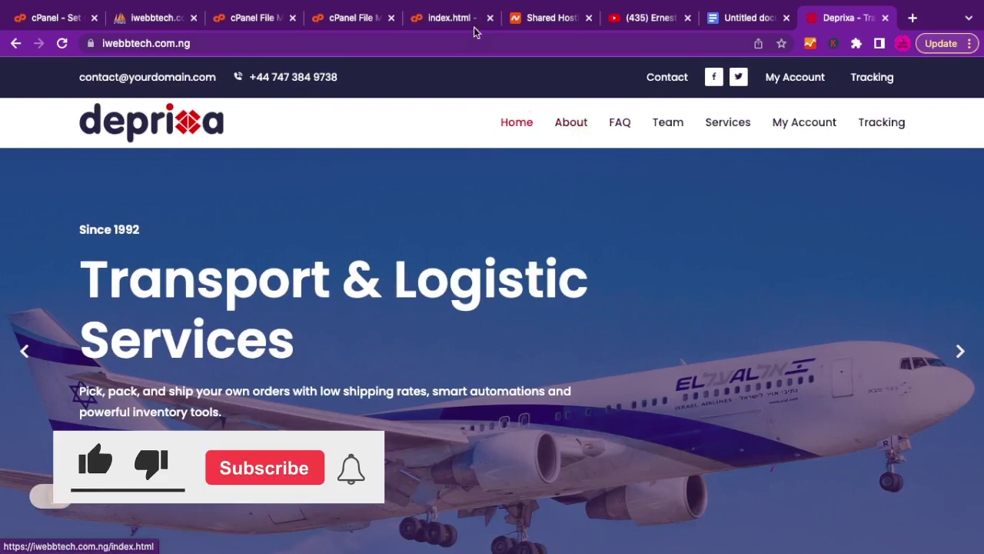
{"action": "left_click", "coordinate": [442, 19]}
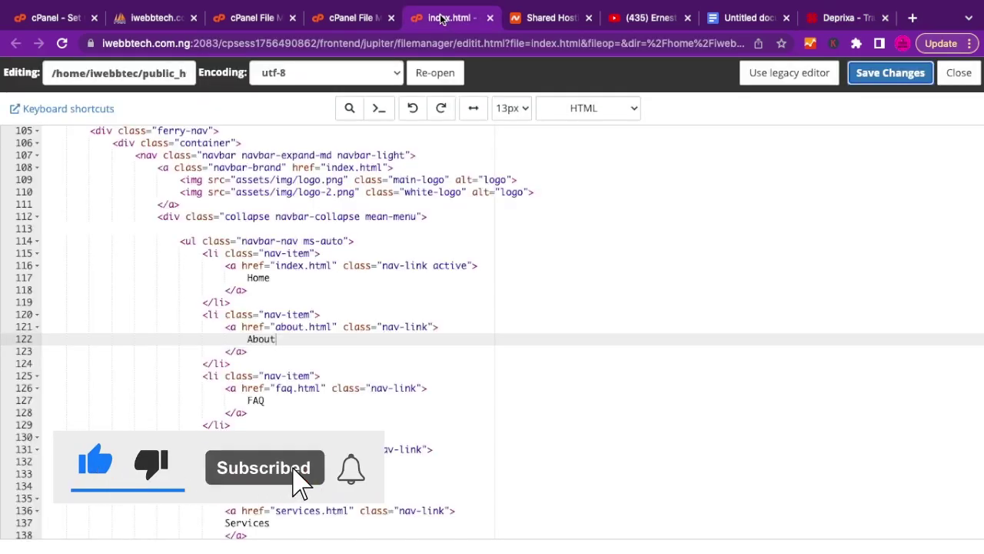
{"action": "left_click", "coordinate": [836, 18]}
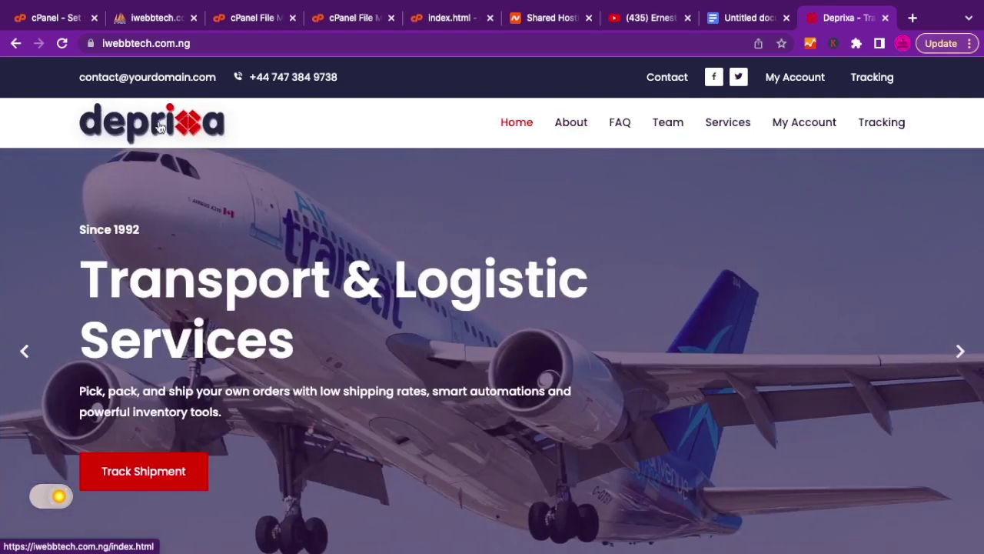
Copy the logo image address into a new tab, revealing the path assets/img/logo.png.
{"action": "right_click", "coordinate": [162, 132]}
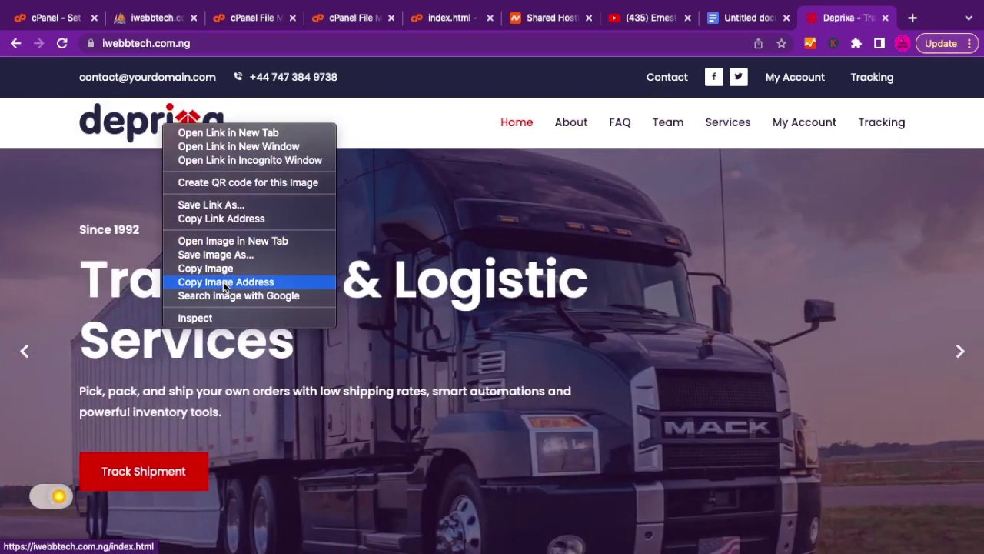
{"action": "left_click", "coordinate": [223, 281]}
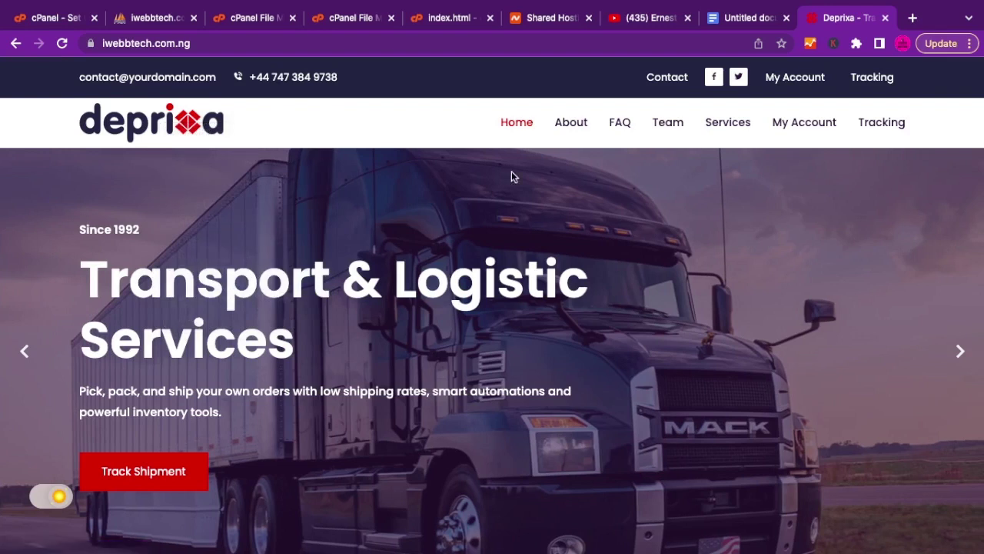
{"action": "left_click", "coordinate": [911, 20]}
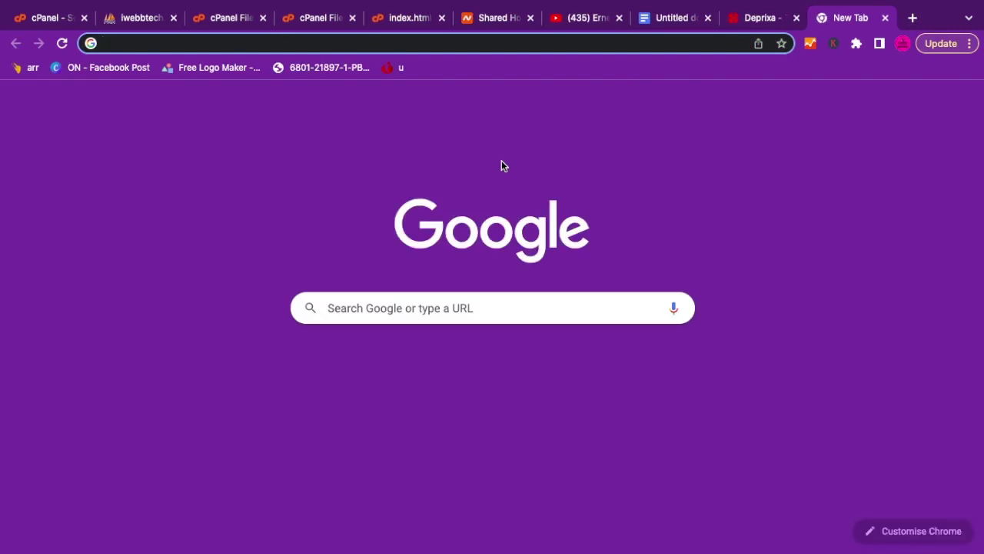
{"action": "key", "text": "ctrl+v"}
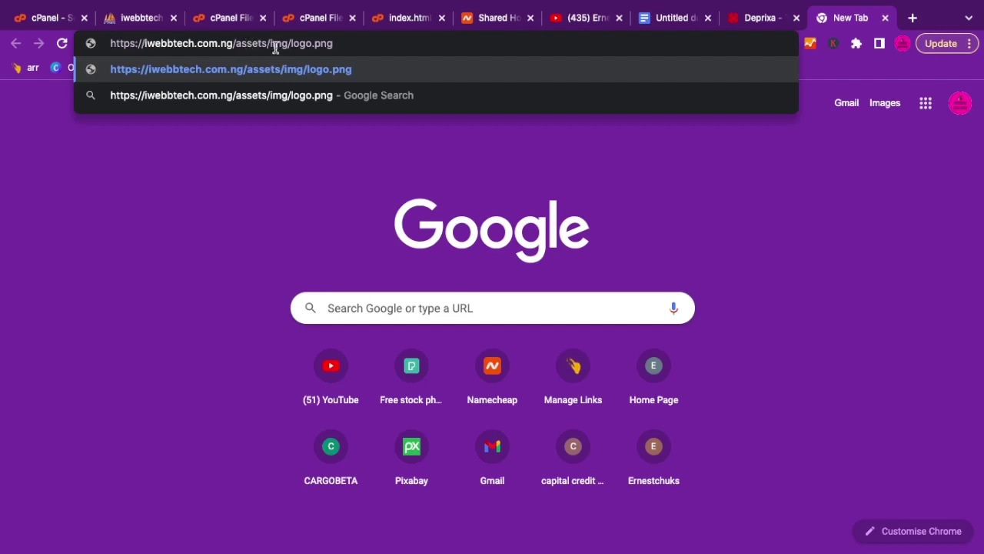
{"action": "double_click", "coordinate": [255, 43]}
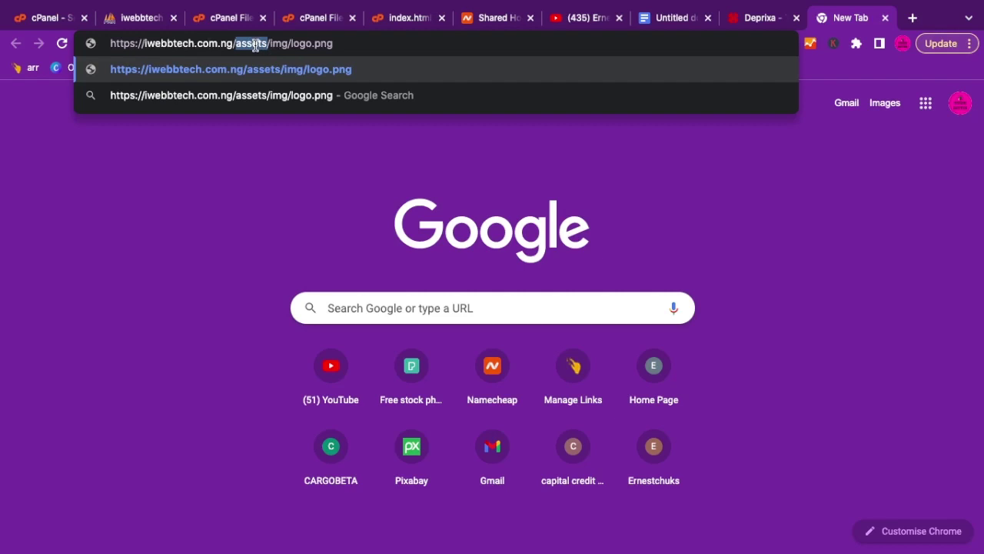
{"action": "double_click", "coordinate": [280, 45]}
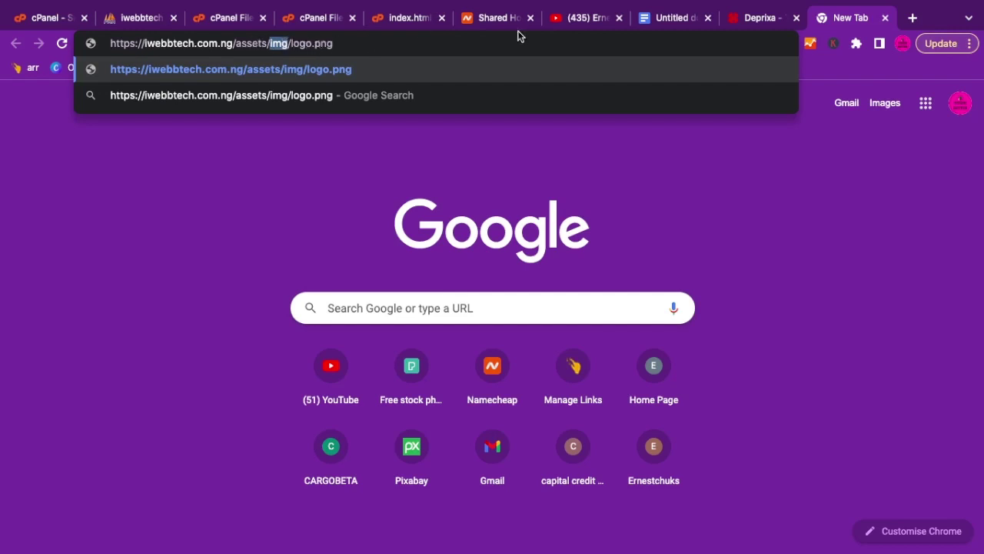
{"action": "left_click", "coordinate": [752, 25]}
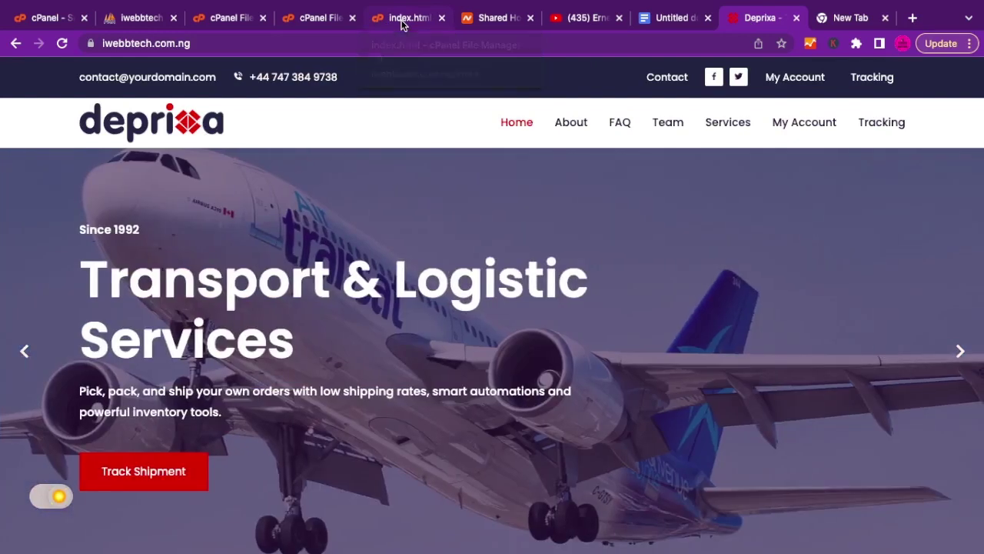
{"action": "left_click", "coordinate": [401, 23]}
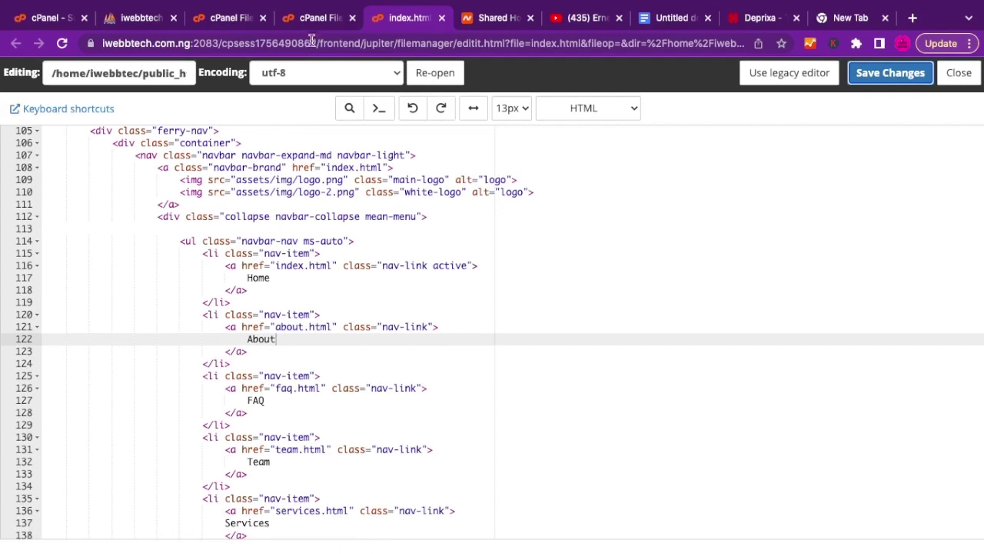
{"action": "left_click", "coordinate": [314, 18]}
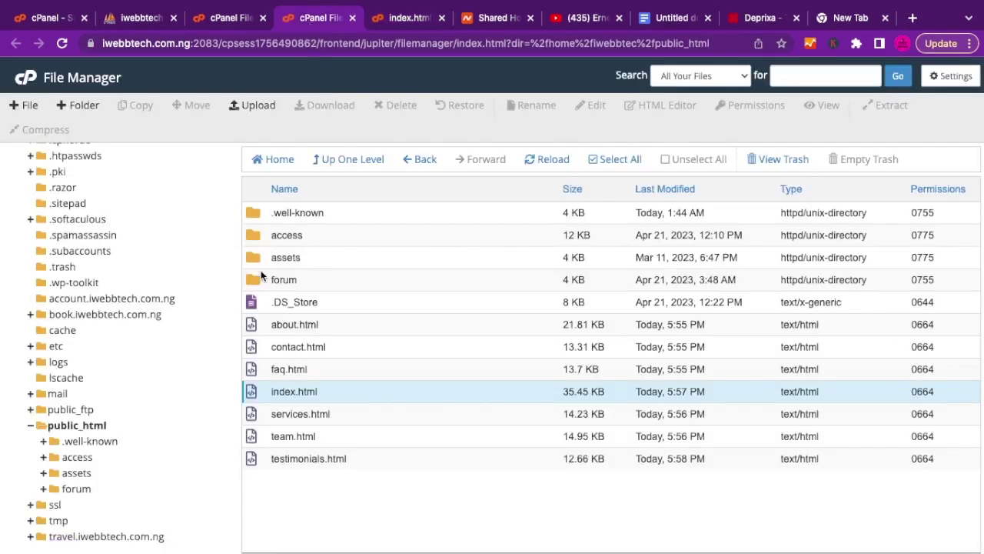
Open the assets/img folder and preview logo.png.
{"action": "double_click", "coordinate": [254, 259]}
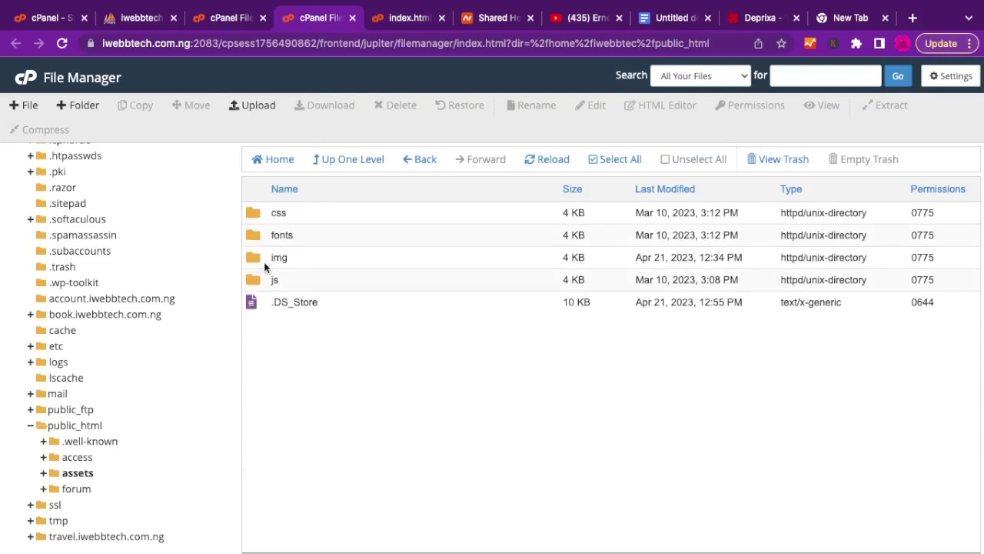
{"action": "double_click", "coordinate": [251, 260]}
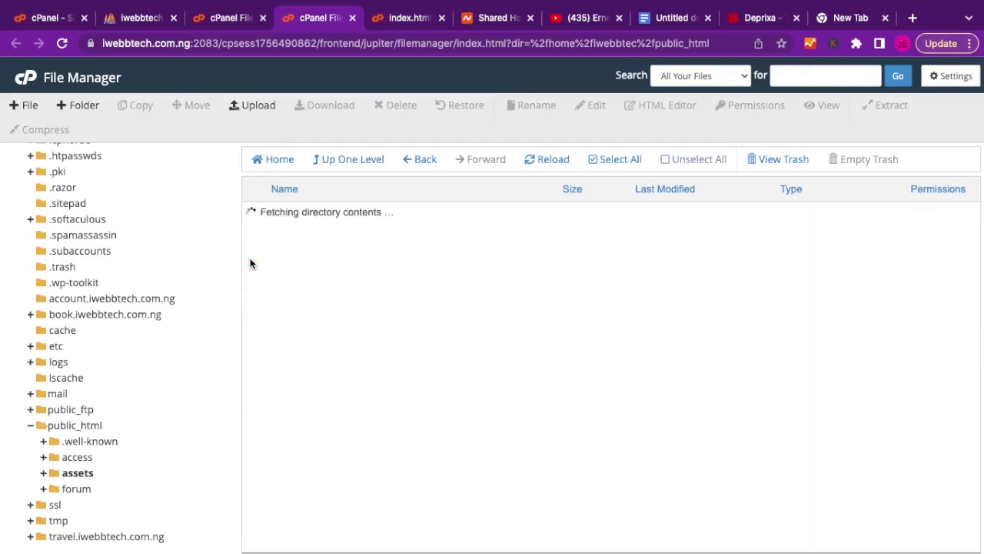
{"action": "scroll", "coordinate": [346, 408], "scroll_direction": "down", "scroll_amount": 3}
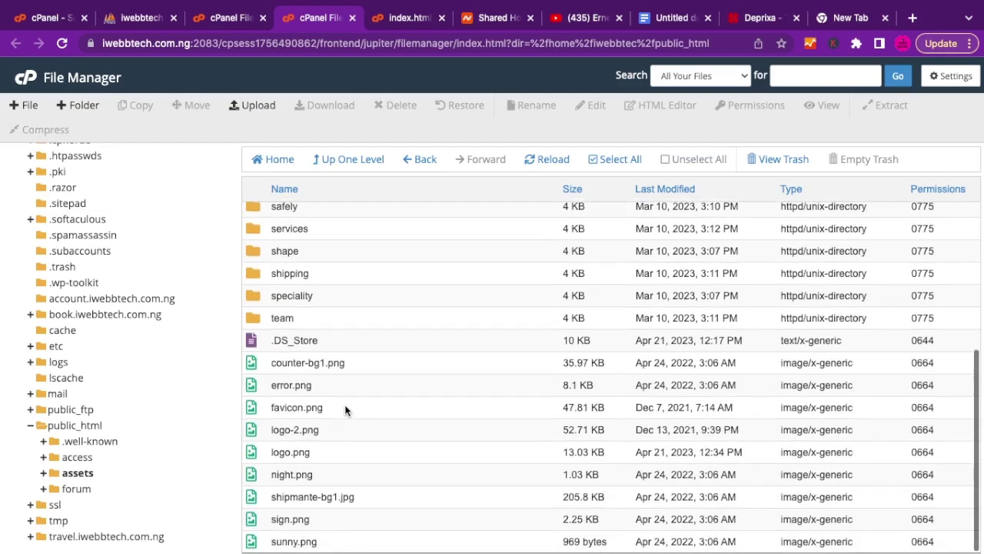
{"action": "left_click", "coordinate": [296, 452]}
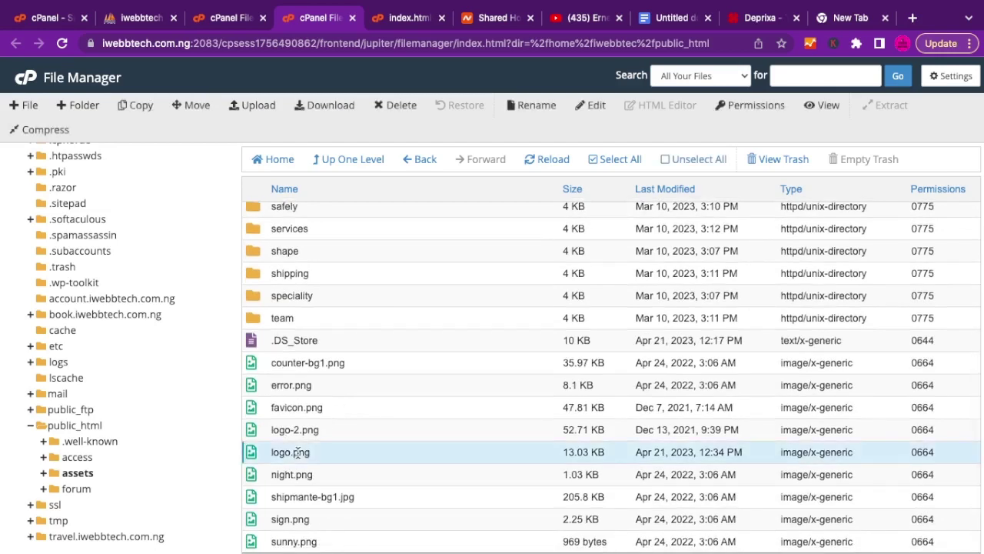
{"action": "right_click", "coordinate": [296, 452]}
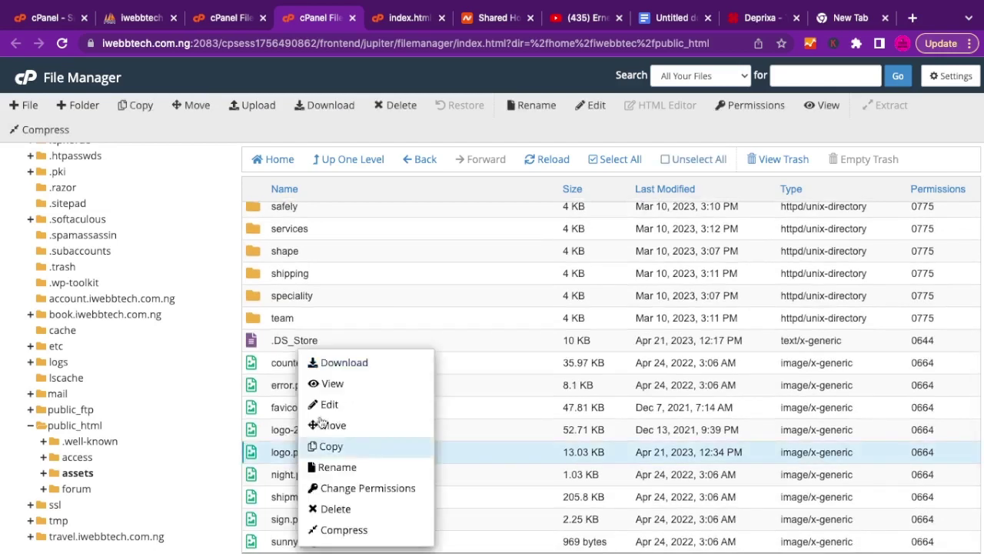
{"action": "left_click", "coordinate": [342, 383]}
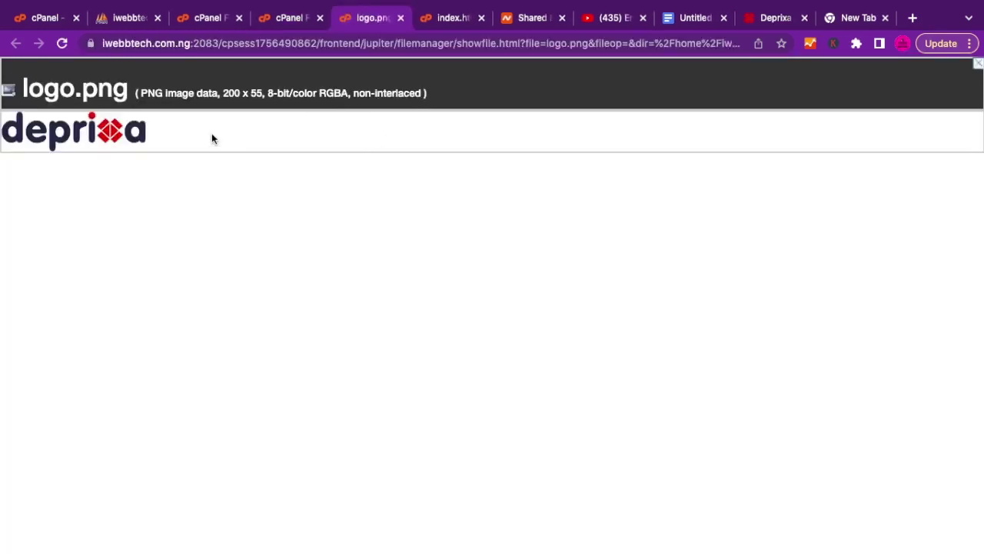
{"action": "left_click_drag", "start_coordinate": [100, 134], "coordinate": [399, 44]}
{"action": "left_click", "coordinate": [401, 18]}
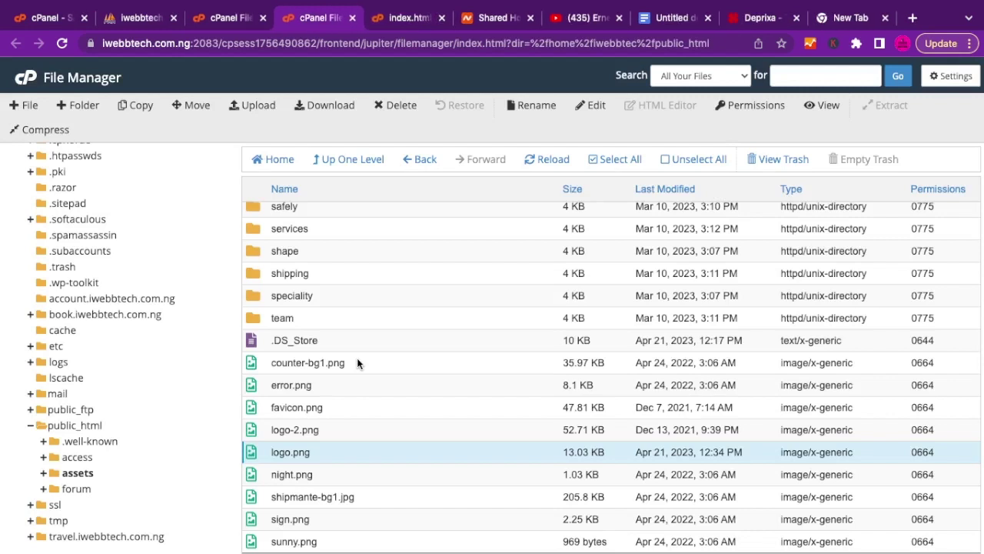
Open the File Upload page for the assets/img folder.
{"action": "scroll", "coordinate": [318, 396], "scroll_direction": "up", "scroll_amount": 2}
{"action": "scroll", "coordinate": [320, 398], "scroll_direction": "down", "scroll_amount": 1}
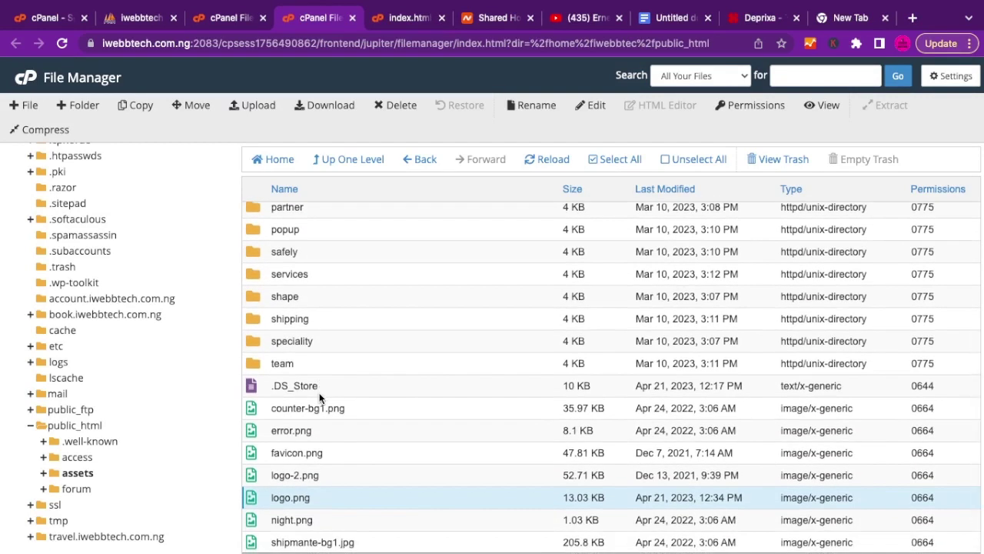
{"action": "scroll", "coordinate": [332, 455], "scroll_direction": "down", "scroll_amount": 1}
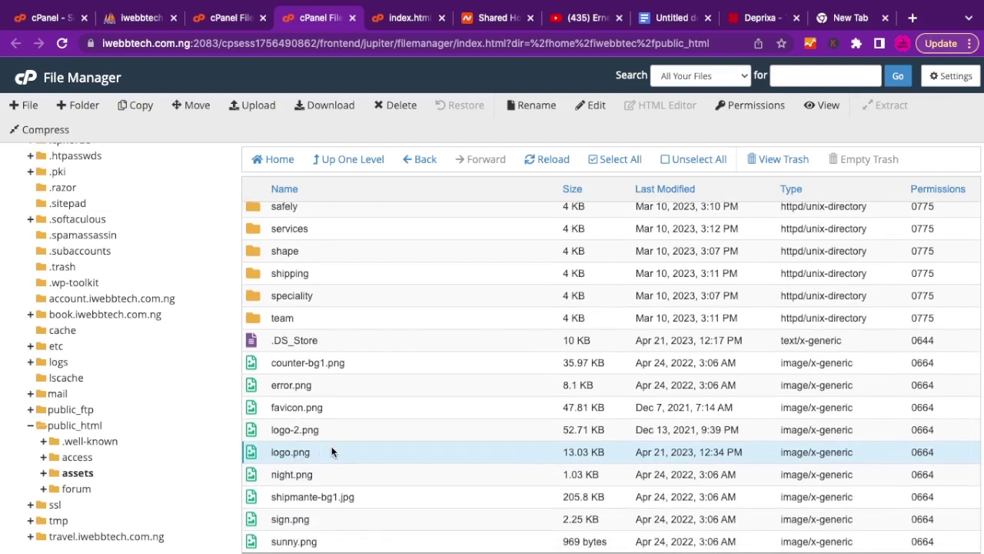
{"action": "left_click", "coordinate": [265, 107]}
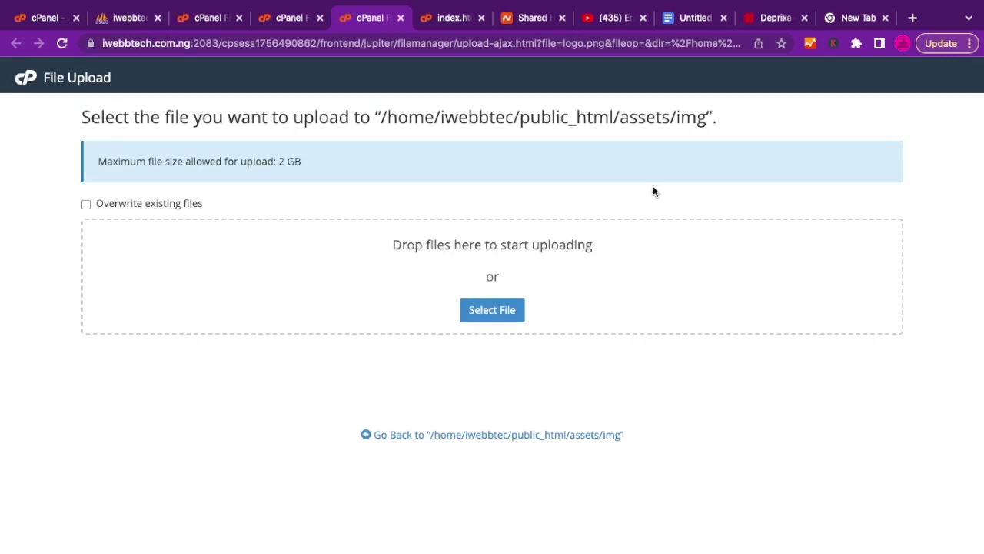
{"action": "left_click", "coordinate": [772, 20]}
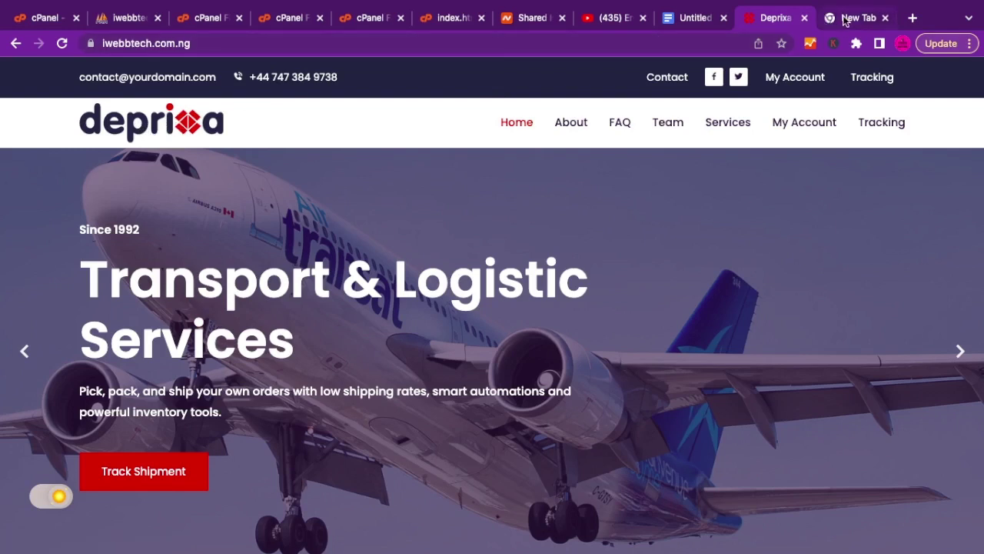
{"action": "left_click", "coordinate": [838, 20]}
{"action": "triple_click", "coordinate": [308, 43]}
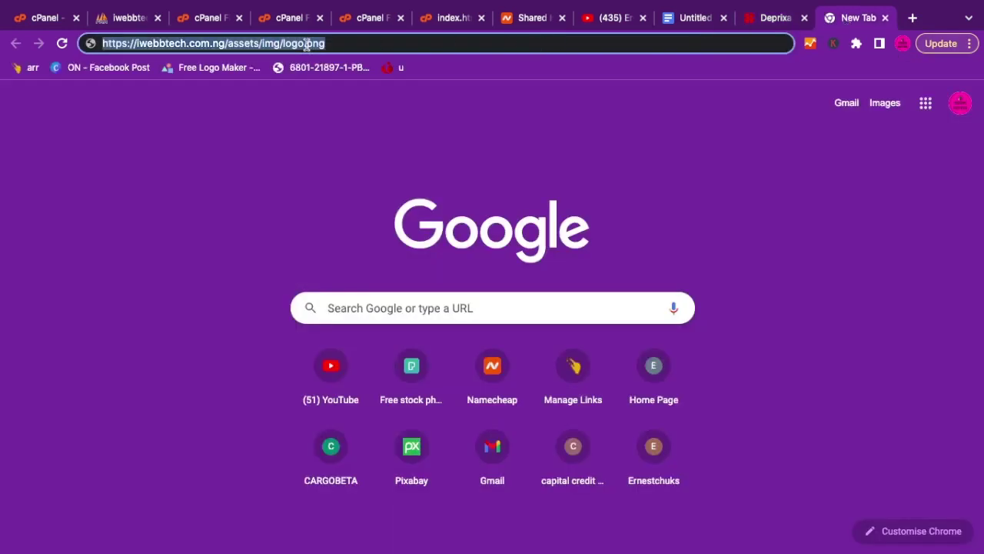
{"action": "left_click", "coordinate": [307, 44]}
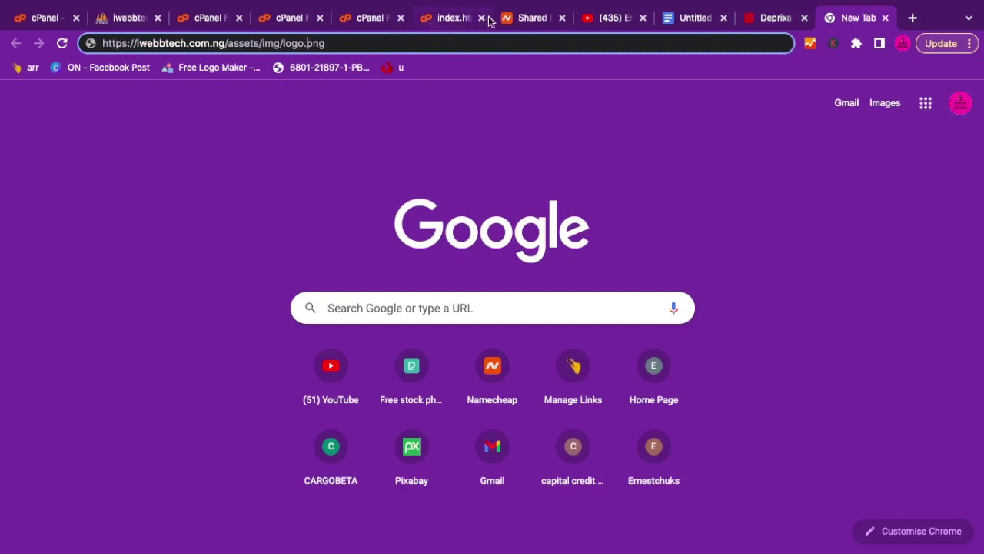
{"action": "left_click", "coordinate": [361, 25]}
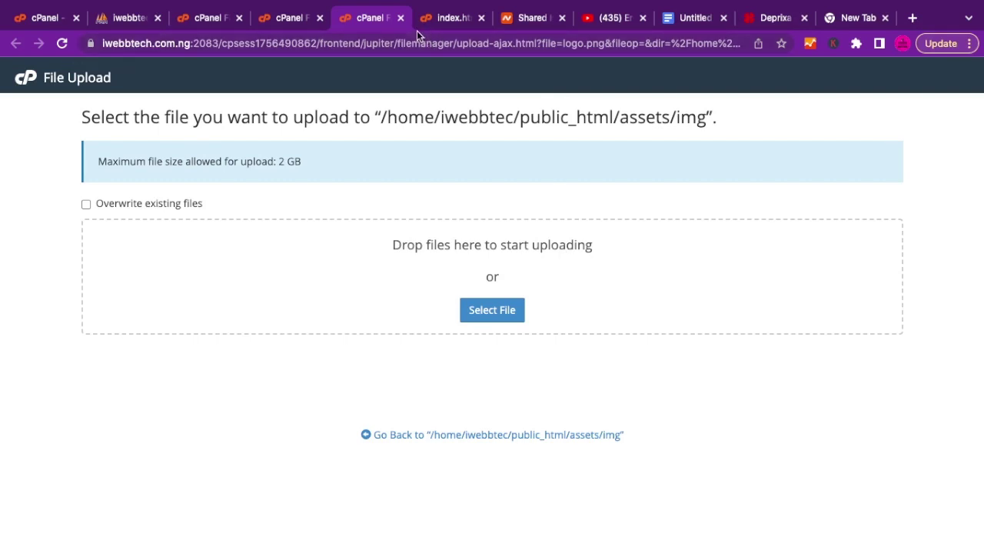
Check the live Deprixa homepage, then go to the tab holding the logo.png address.
{"action": "left_click", "coordinate": [773, 25]}
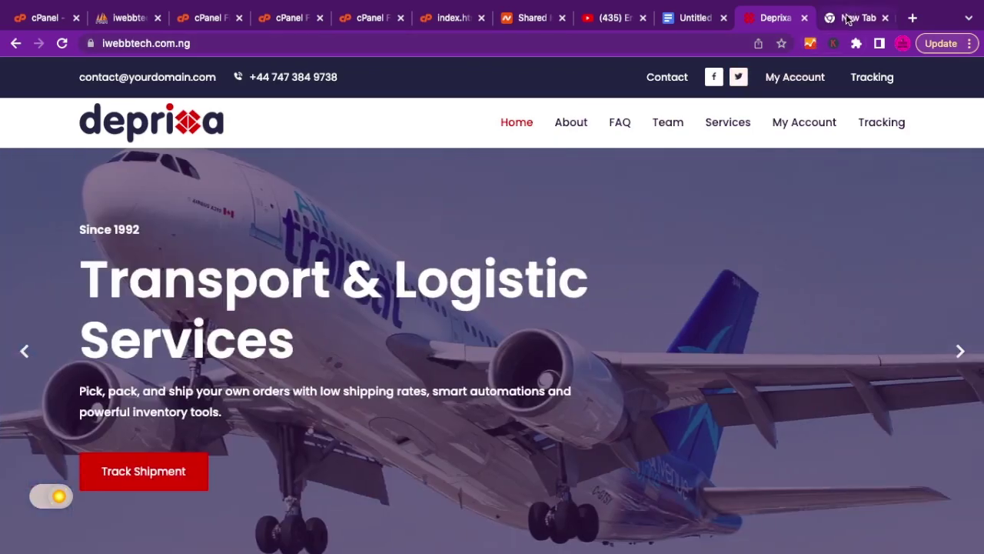
{"action": "left_click", "coordinate": [848, 19]}
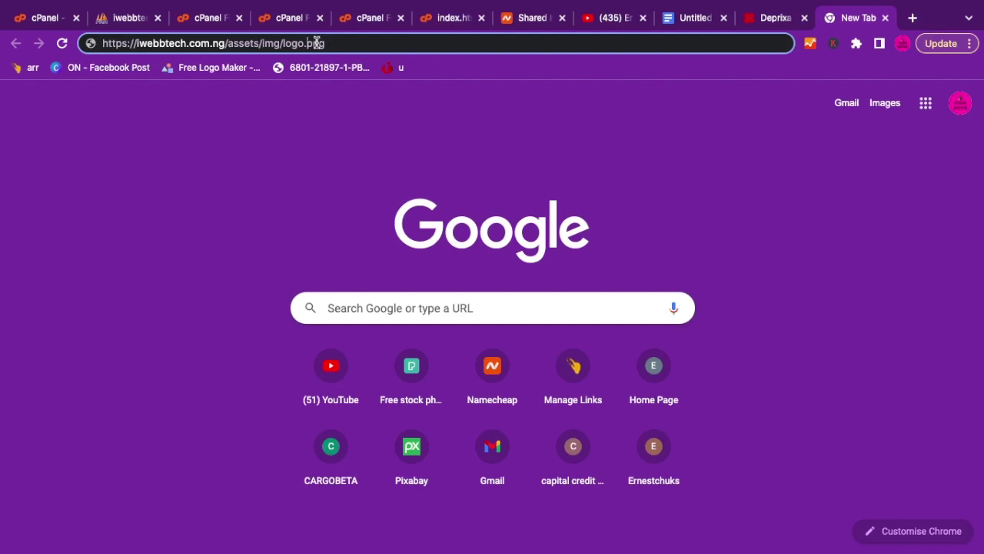
In a new tab, search Google for 'jpg to png' to find a converter.
{"action": "left_click", "coordinate": [914, 17]}
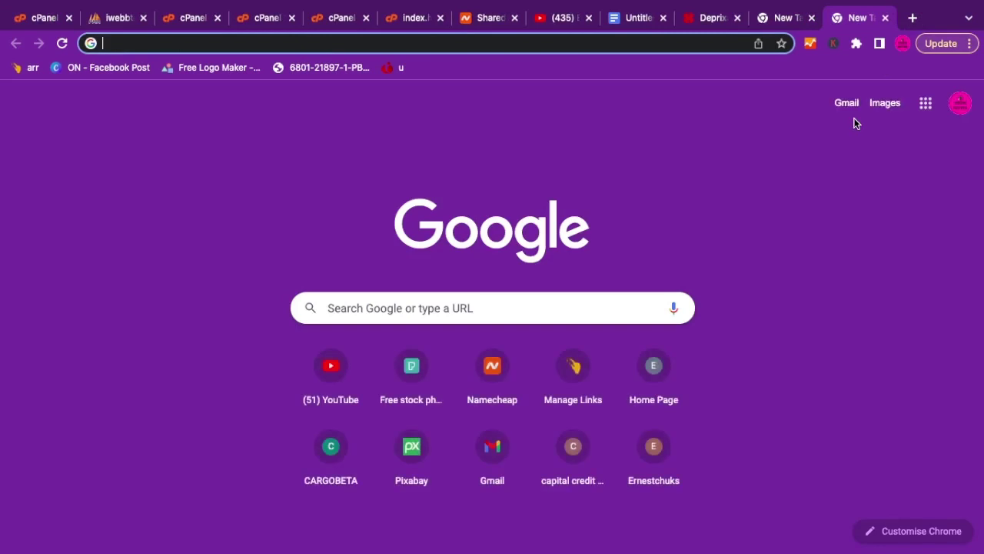
{"action": "type", "text": "j"}
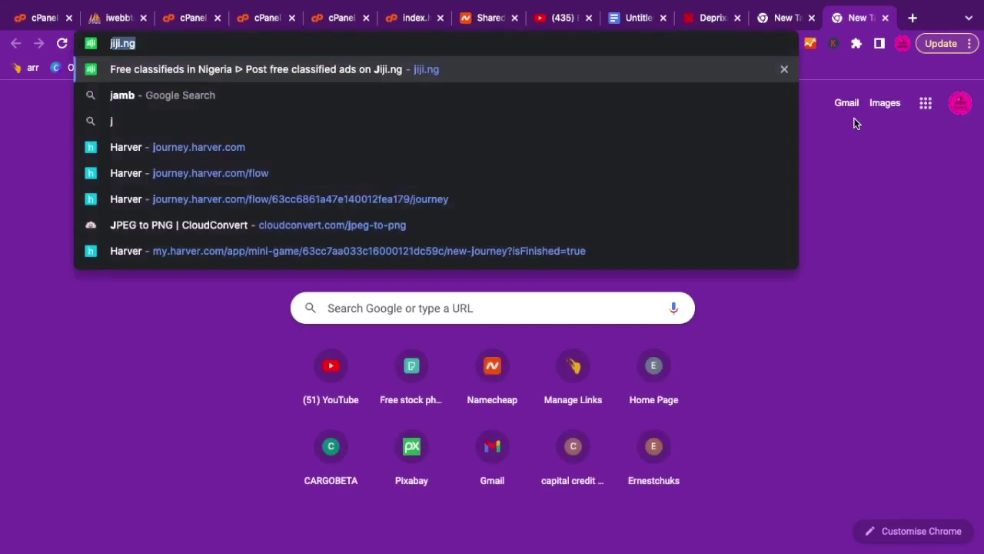
{"action": "type", "text": "pg tp"}
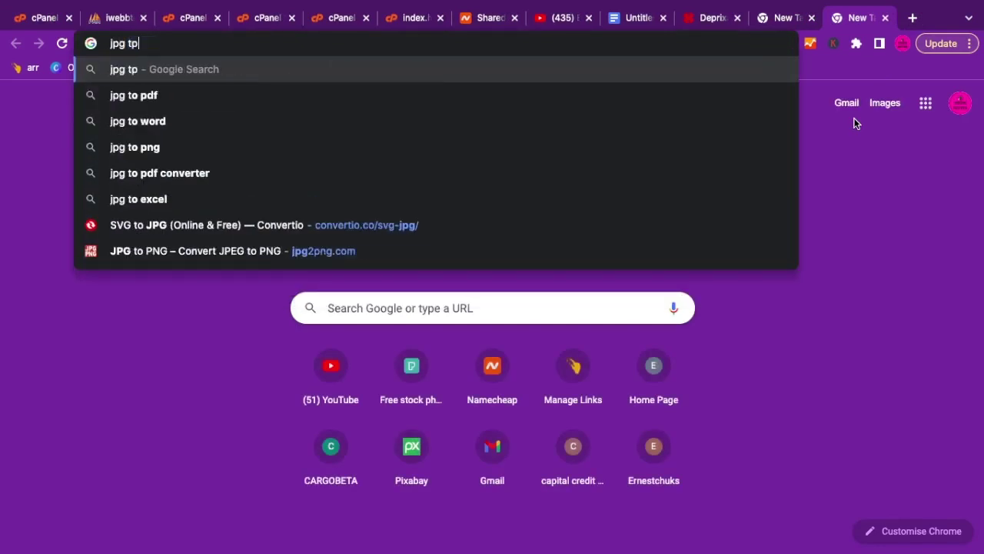
{"action": "key", "text": "BackSpace"}
{"action": "type", "text": "o pn"}
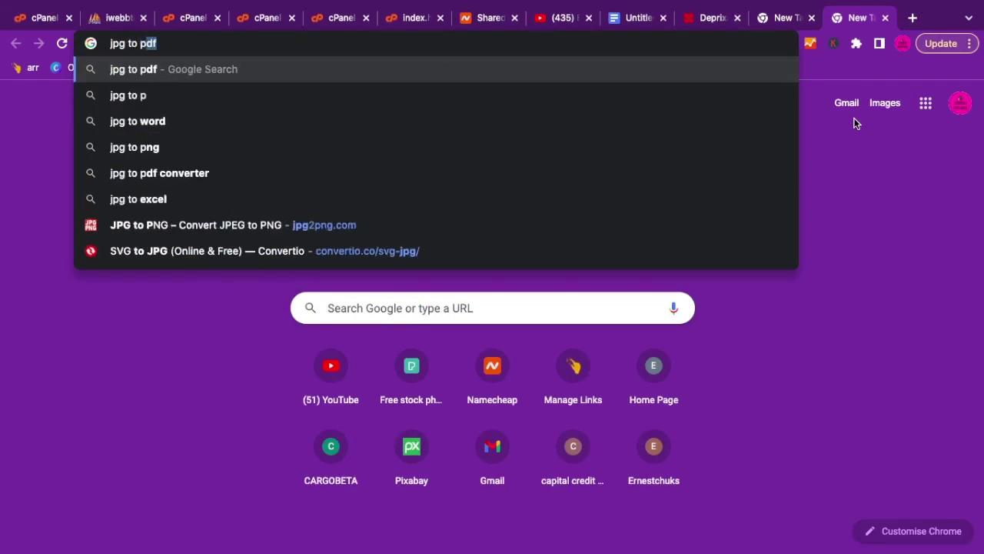
{"action": "type", "text": "g"}
{"action": "key", "text": "Return"}
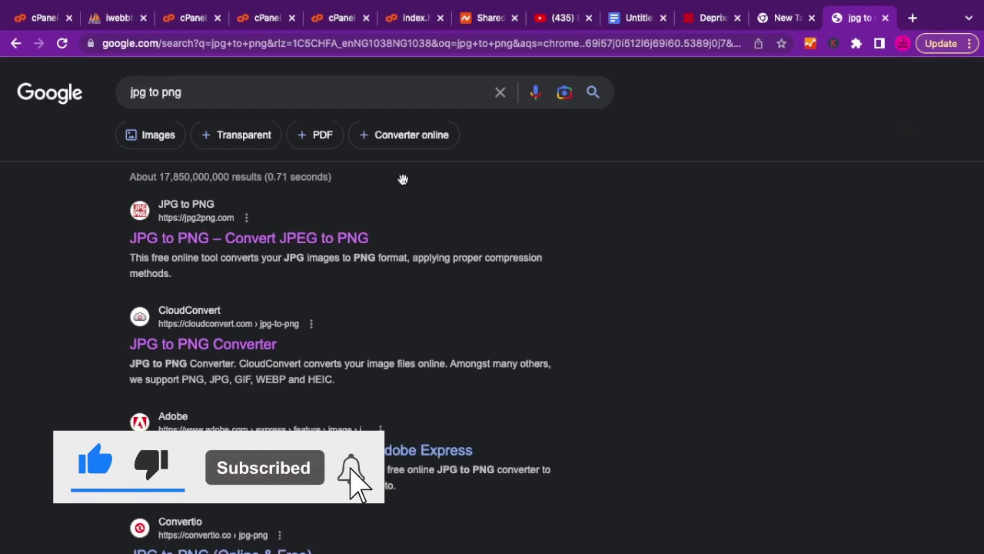
Open the jpg2png.com converter at its Upload Files panel, then return to the cPanel upload page.
{"action": "left_click", "coordinate": [199, 238]}
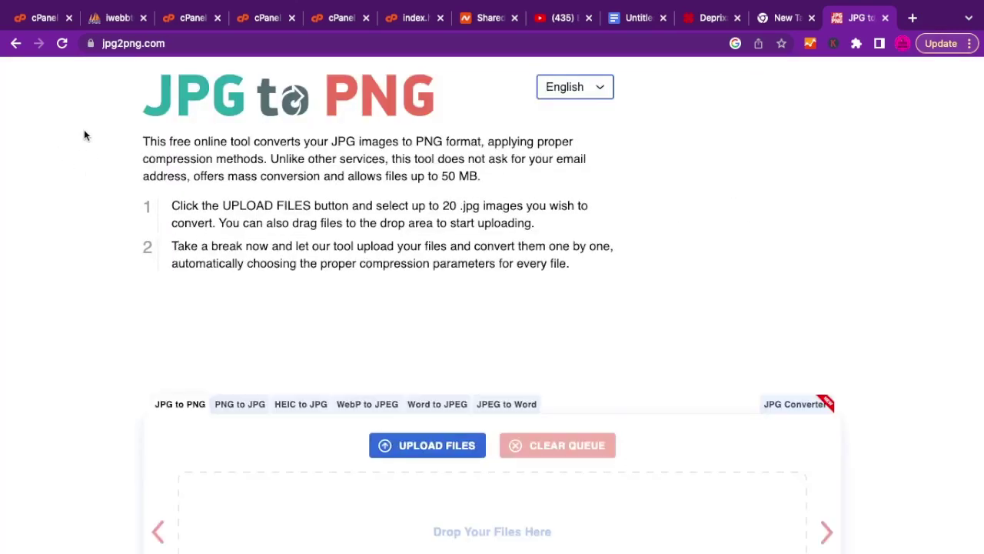
{"action": "scroll", "coordinate": [396, 371], "scroll_direction": "down", "scroll_amount": 2}
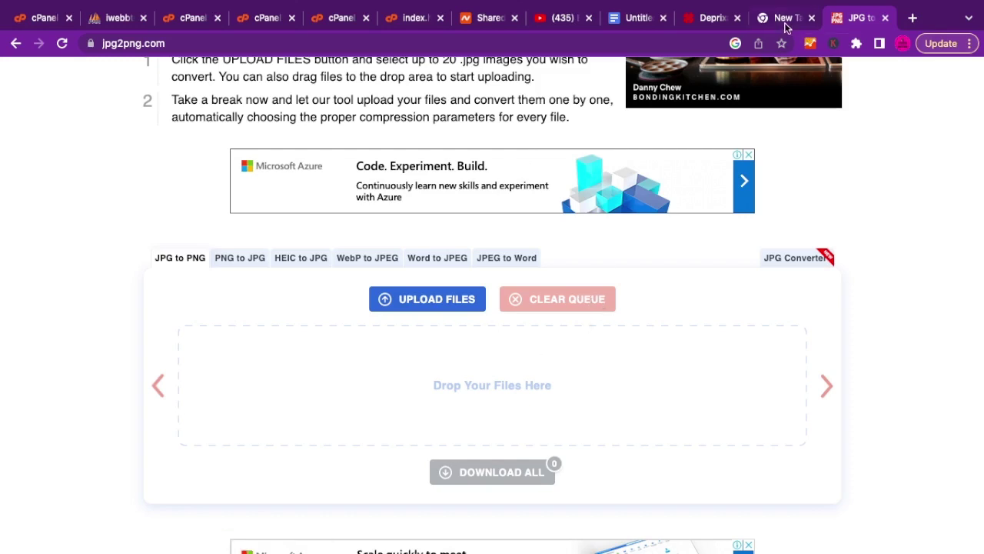
{"action": "left_click", "coordinate": [341, 17]}
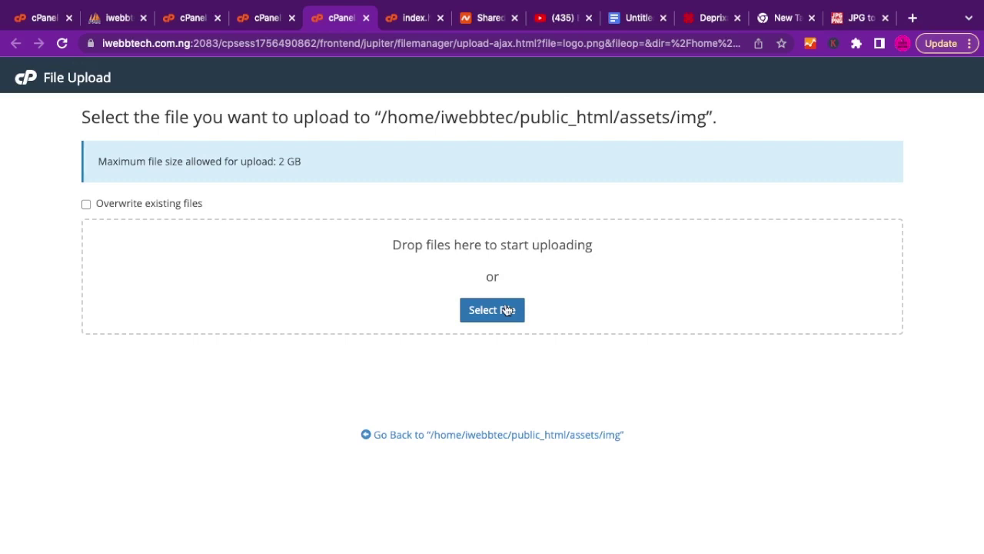
Close the upload page and scroll the live Deprixa site down to the About Us photo.
{"action": "left_click", "coordinate": [367, 19]}
{"action": "left_click", "coordinate": [367, 18]}
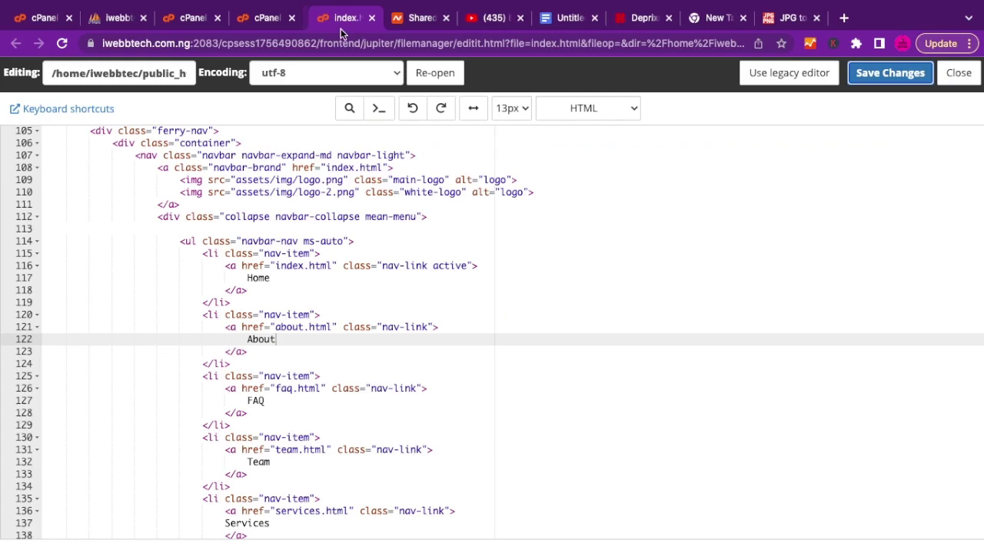
{"action": "left_click", "coordinate": [254, 23]}
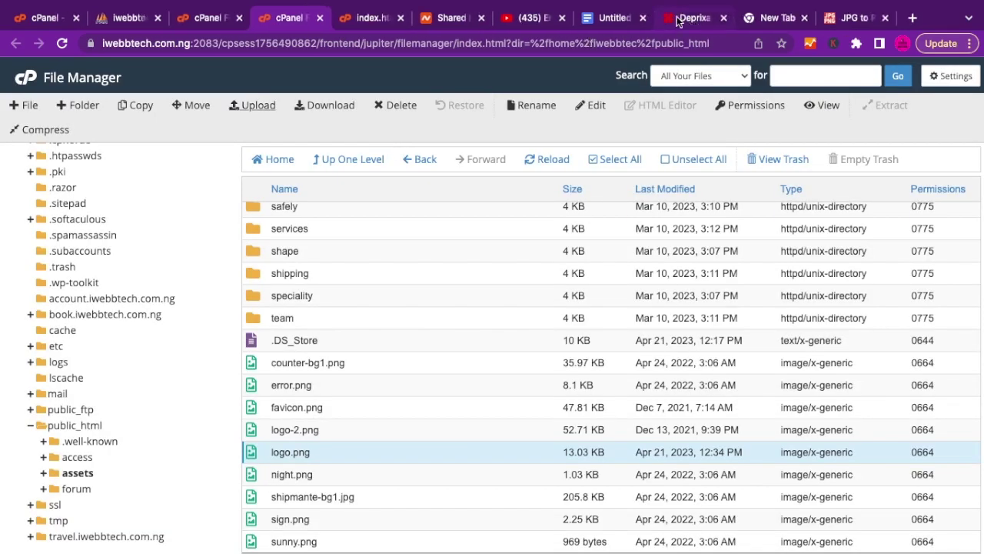
{"action": "left_click", "coordinate": [677, 23]}
{"action": "scroll", "coordinate": [506, 273], "scroll_direction": "down", "scroll_amount": 3}
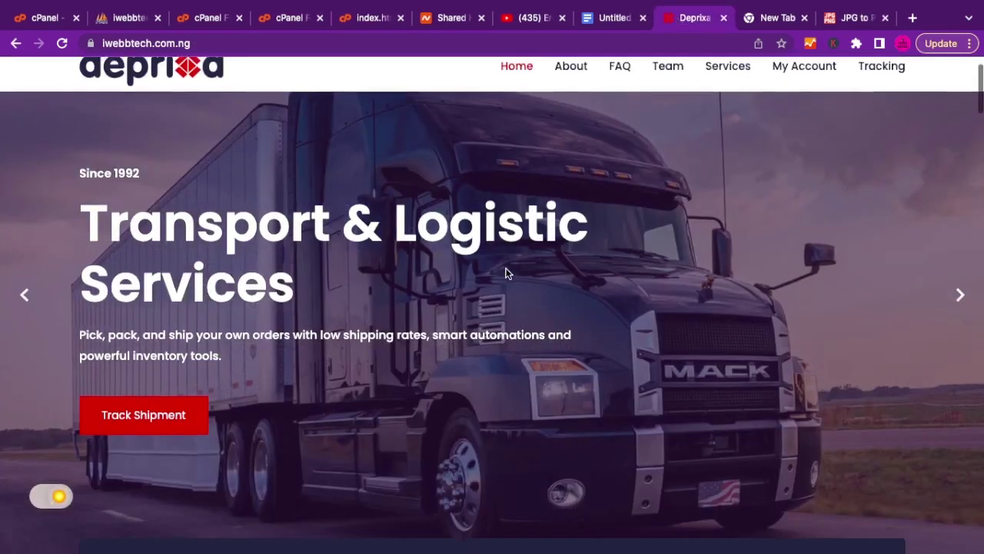
{"action": "scroll", "coordinate": [506, 272], "scroll_direction": "down", "scroll_amount": 5}
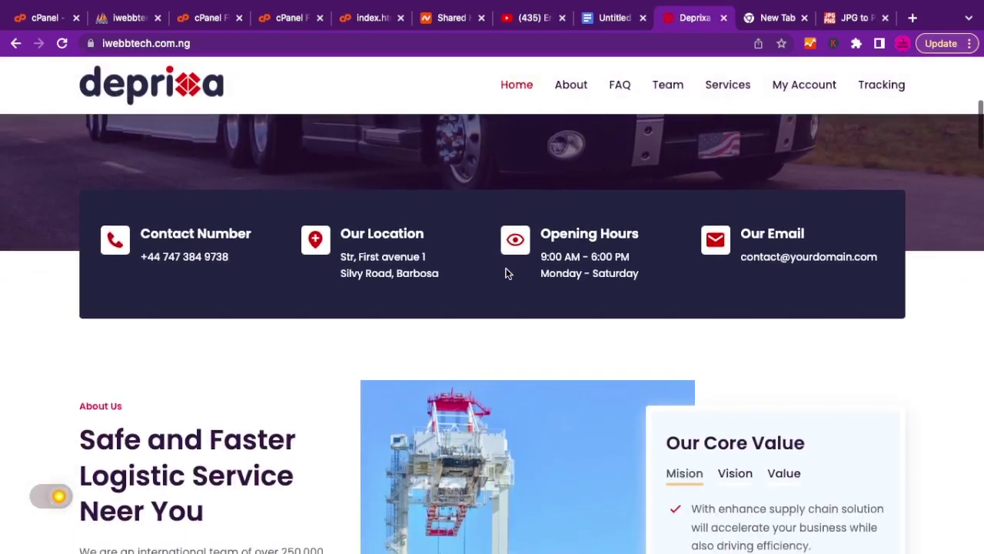
{"action": "scroll", "coordinate": [505, 273], "scroll_direction": "down", "scroll_amount": 2}
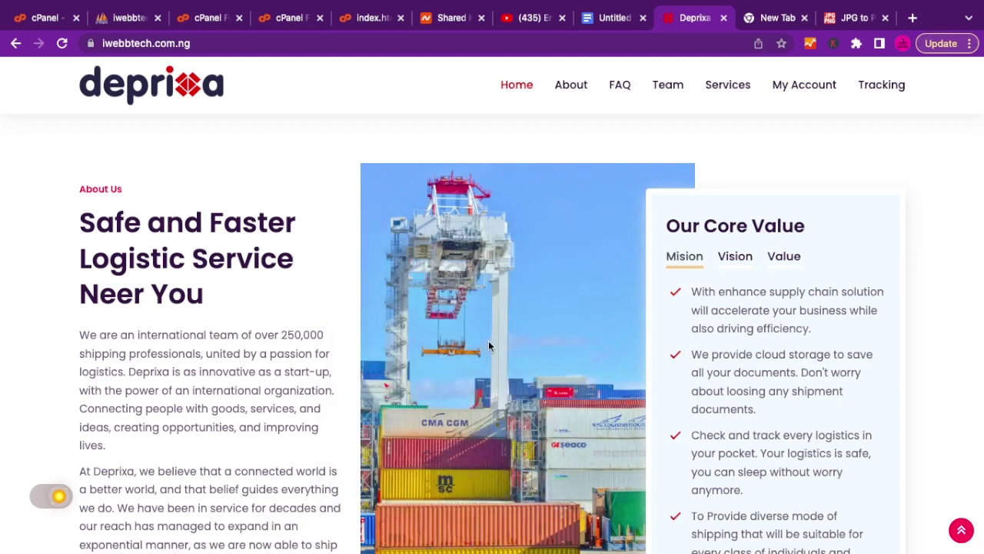
Paste the About Us photo's address into the other tab, revealing the path assets/img/about/about1.jpg.
{"action": "right_click", "coordinate": [492, 271]}
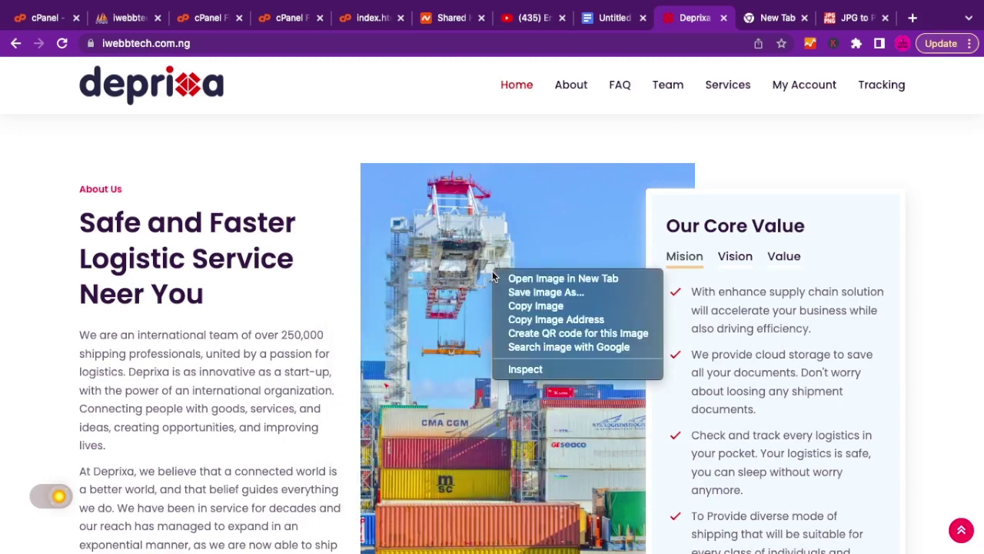
{"action": "left_click", "coordinate": [554, 322]}
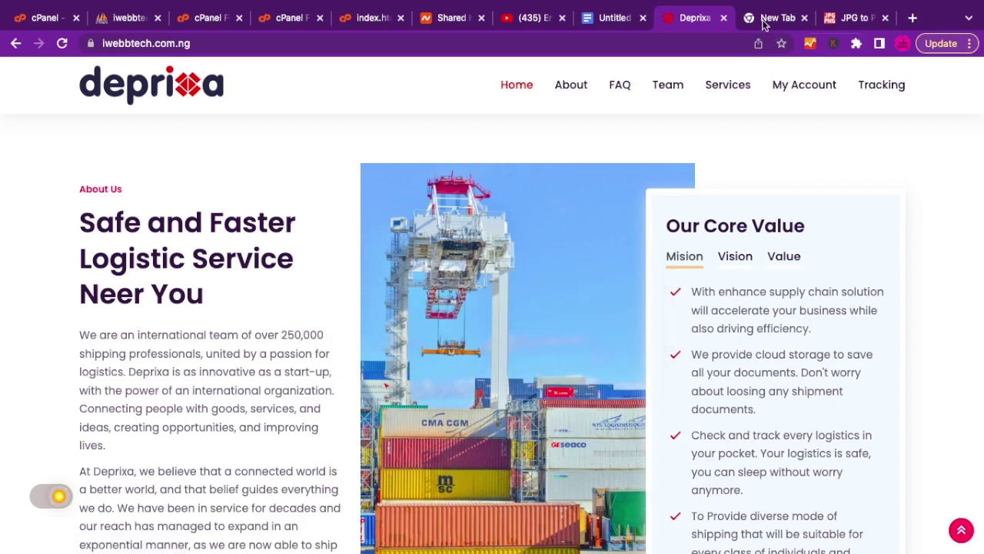
{"action": "key", "text": "ctrl+Tab"}
{"action": "key", "text": "ctrl+v"}
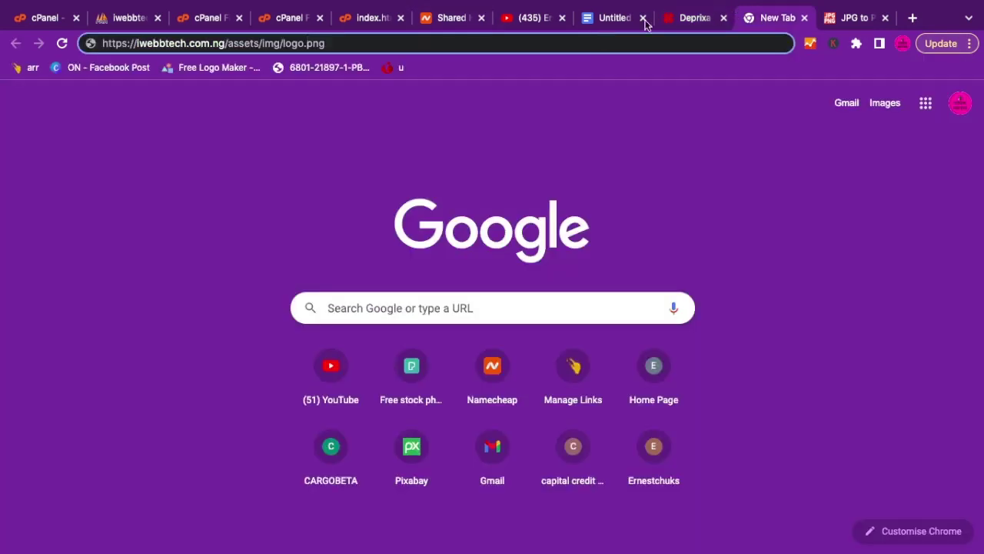
{"action": "key", "text": "ctrl+shift+Left"}
{"action": "key", "text": "ctrl+a"}
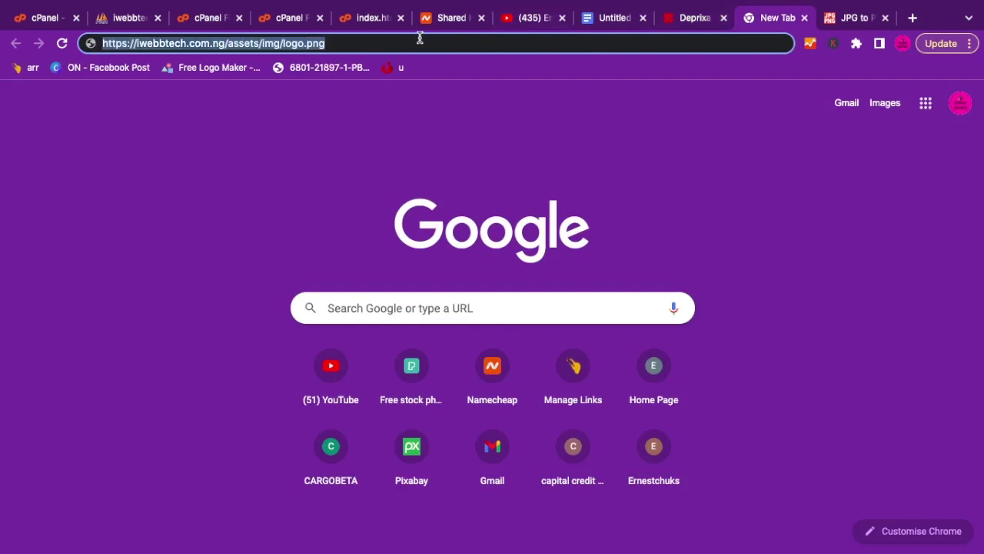
{"action": "key", "text": "ctrl+v"}
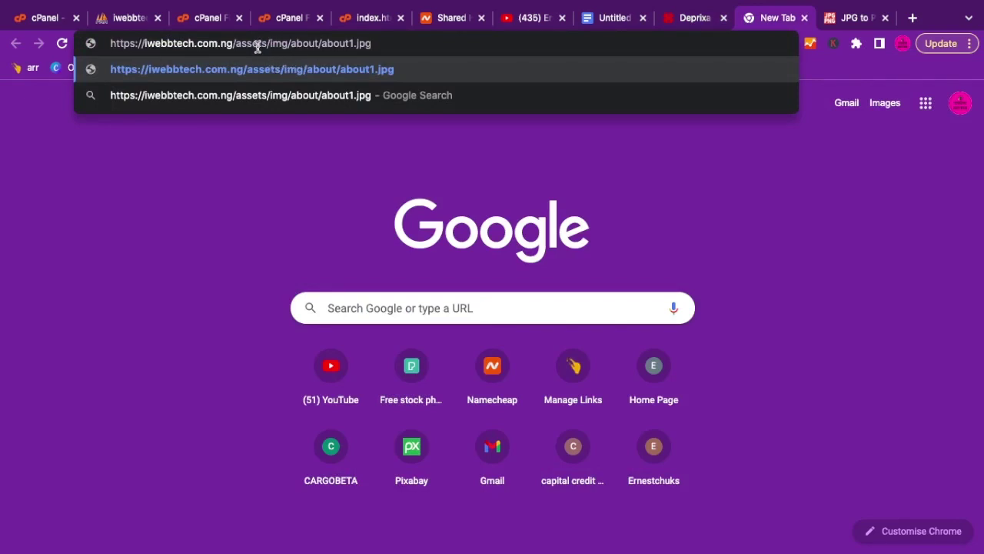
{"action": "double_click", "coordinate": [258, 45]}
{"action": "double_click", "coordinate": [277, 43]}
{"action": "double_click", "coordinate": [303, 44]}
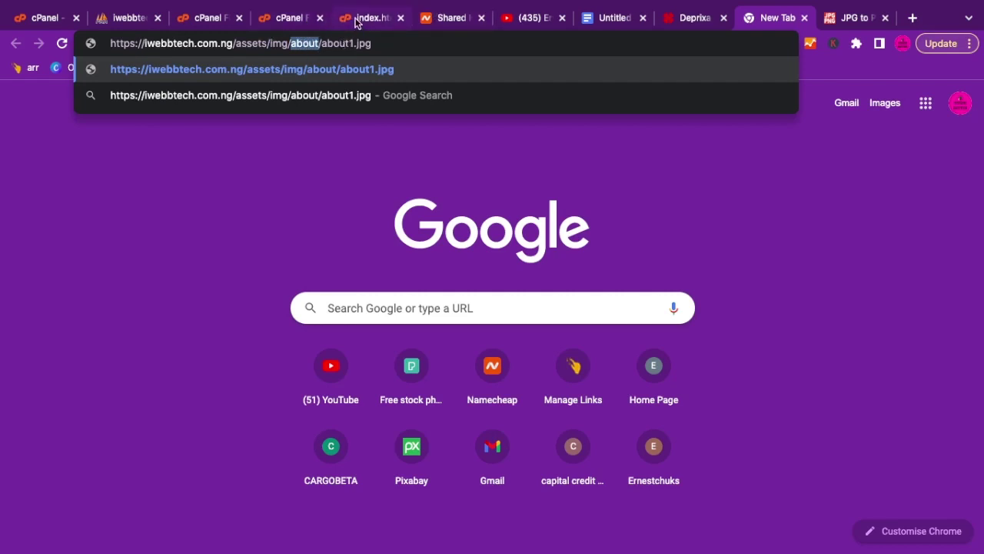
{"action": "left_click", "coordinate": [350, 21]}
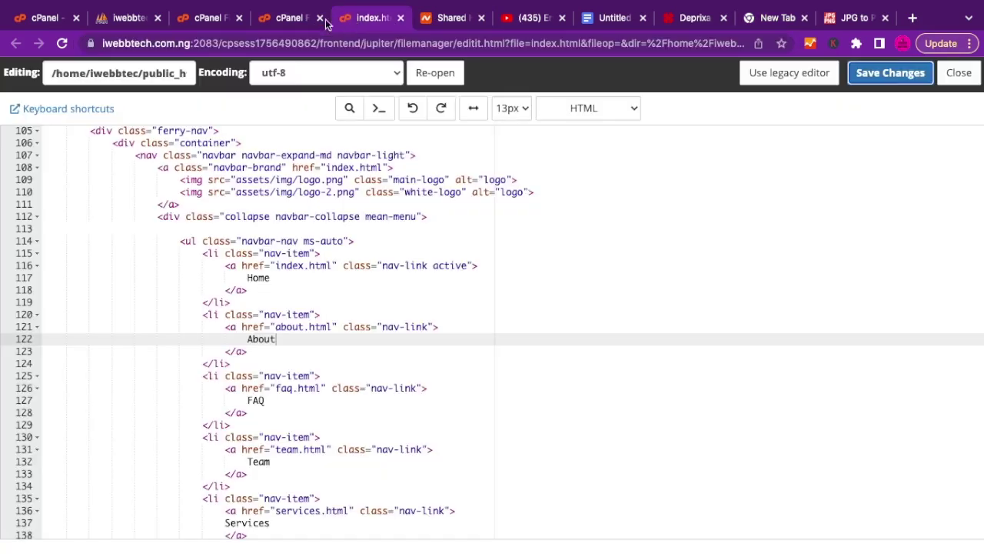
In File Manager, open public_html/assets/img/about and view about1.jpg in a new tab.
{"action": "left_click", "coordinate": [290, 20]}
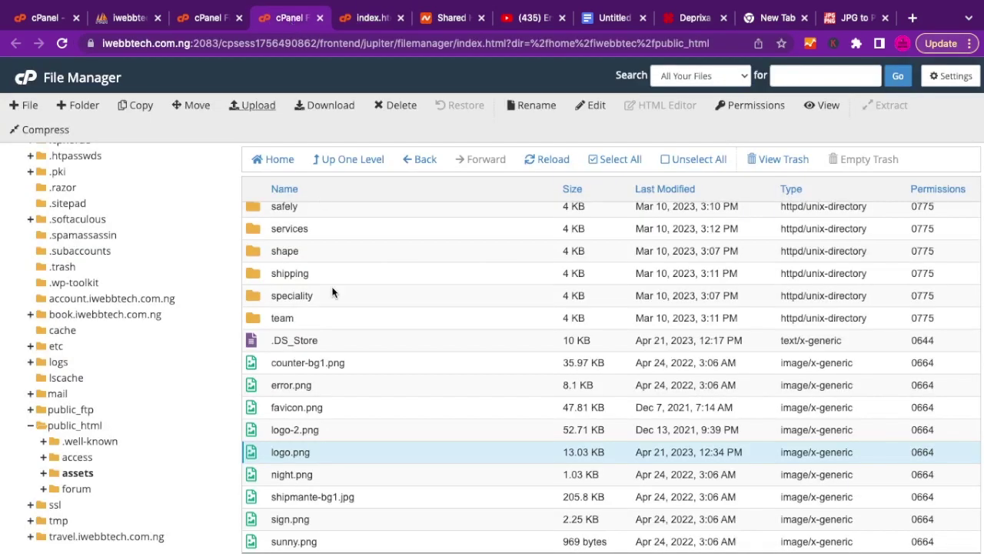
{"action": "left_click", "coordinate": [76, 427]}
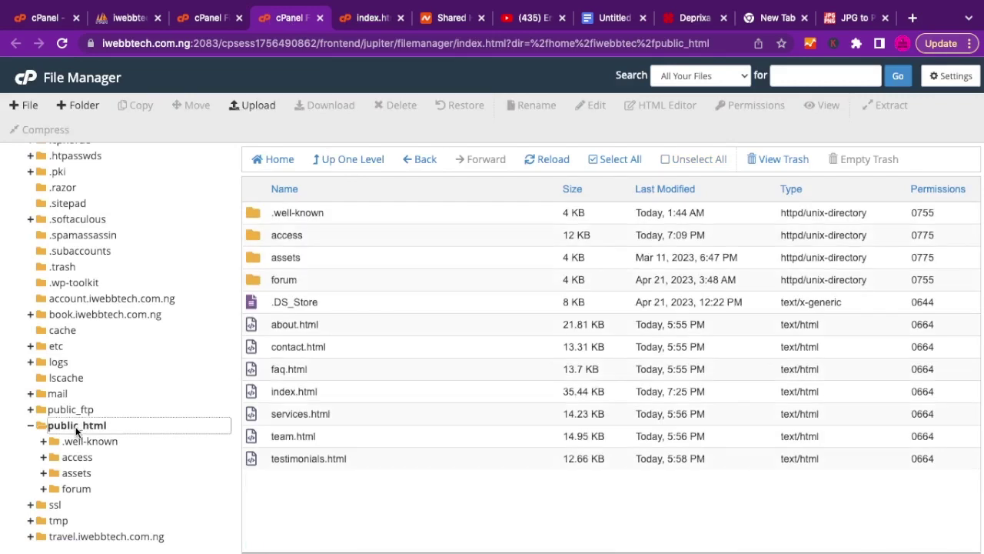
{"action": "double_click", "coordinate": [256, 262]}
{"action": "double_click", "coordinate": [254, 261]}
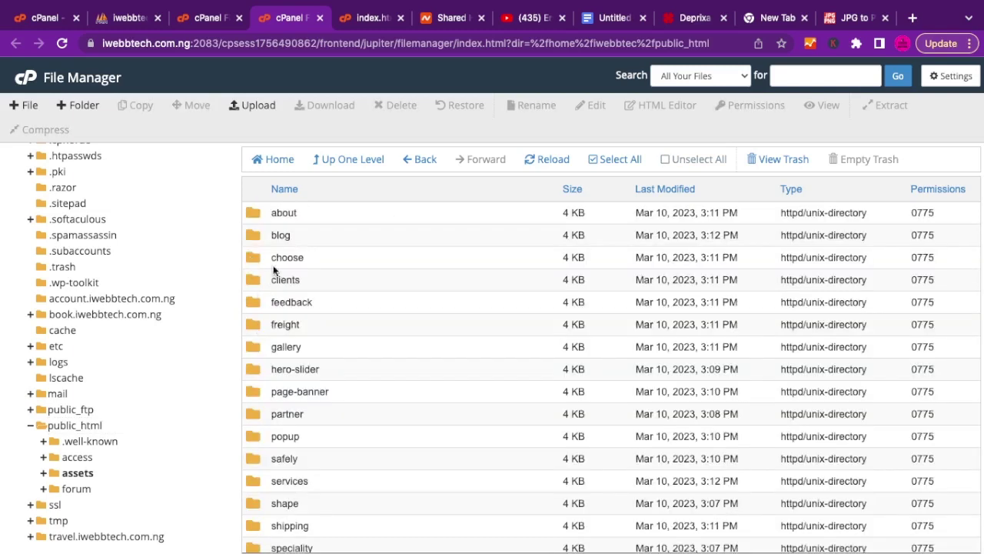
{"action": "double_click", "coordinate": [253, 212]}
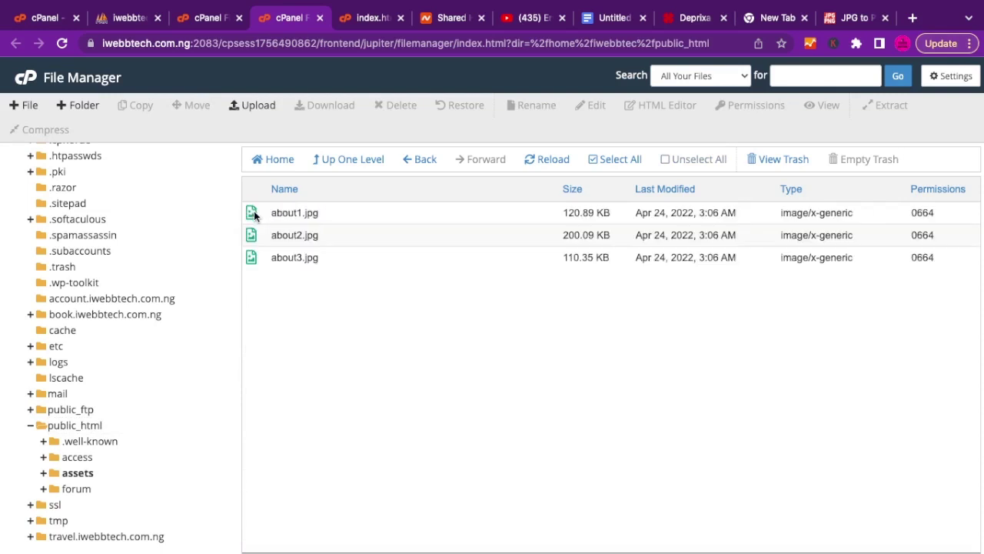
{"action": "right_click", "coordinate": [309, 214]}
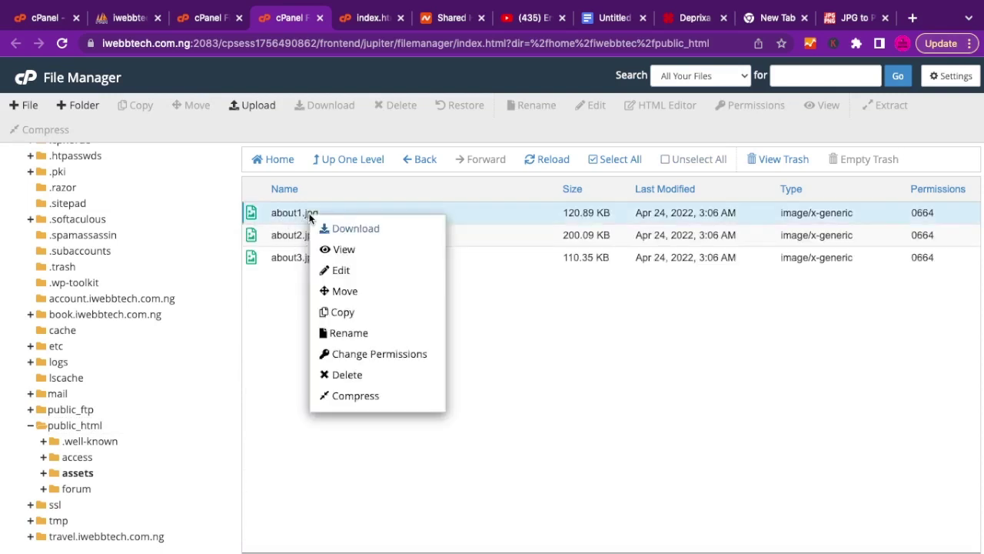
{"action": "left_click", "coordinate": [348, 249]}
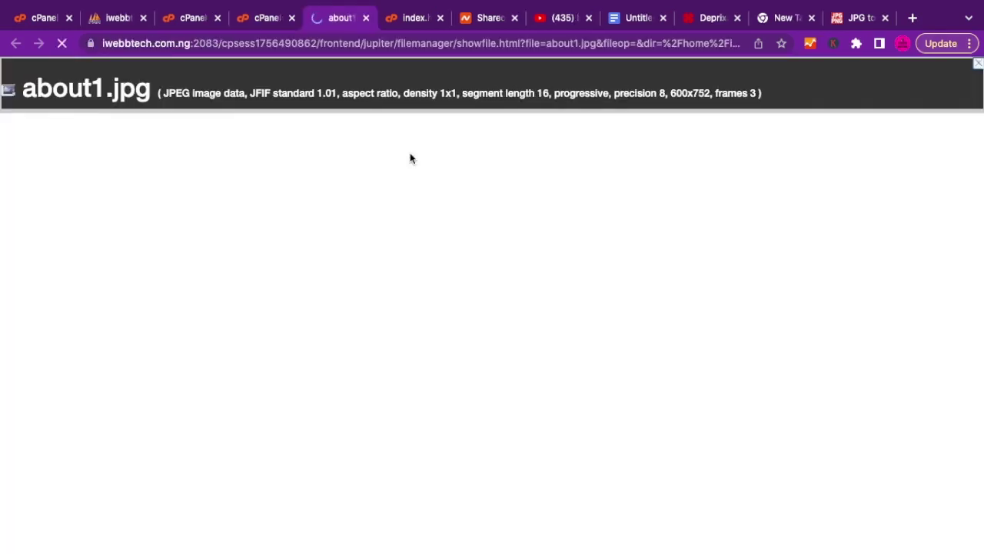
Look over the about1.jpg preview, close it, and move up out of the about folder.
{"action": "scroll", "coordinate": [283, 351], "scroll_direction": "down", "scroll_amount": 3}
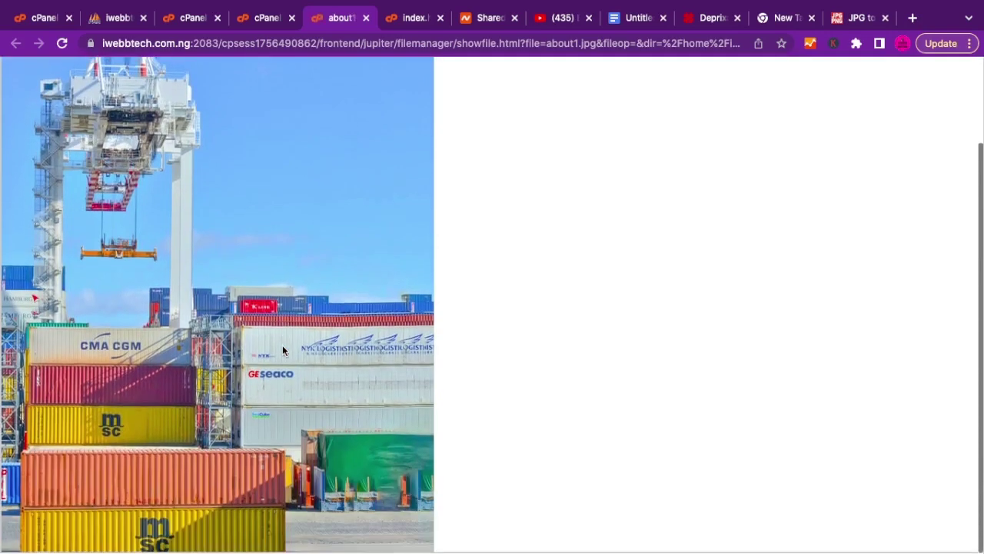
{"action": "scroll", "coordinate": [282, 350], "scroll_direction": "up", "scroll_amount": 3}
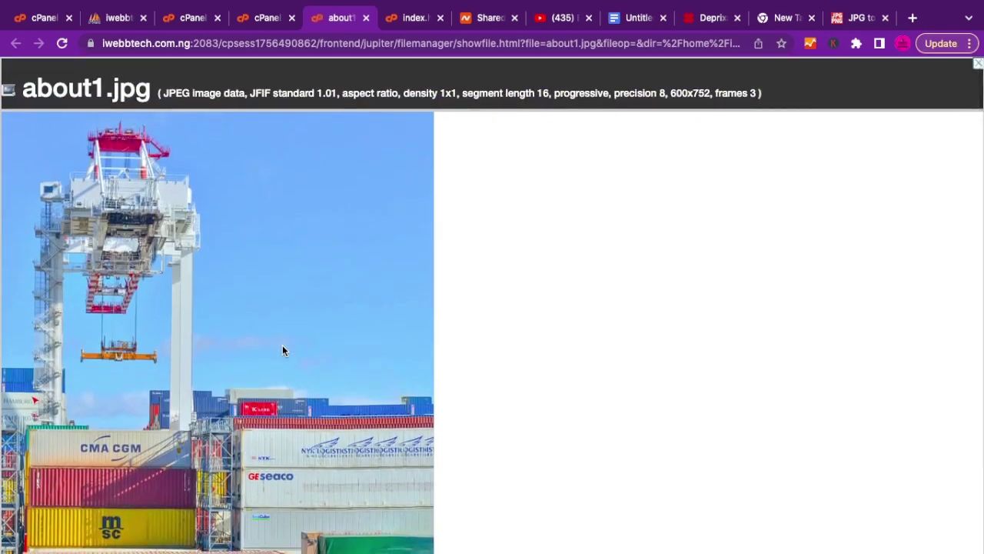
{"action": "scroll", "coordinate": [282, 350], "scroll_direction": "down", "scroll_amount": 2}
{"action": "scroll", "coordinate": [283, 347], "scroll_direction": "up", "scroll_amount": 2}
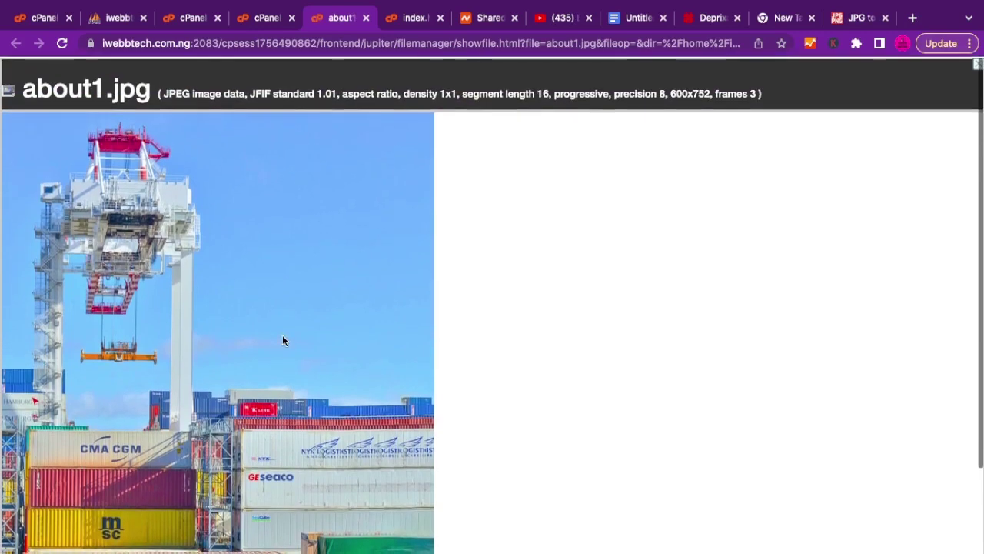
{"action": "left_click", "coordinate": [367, 19]}
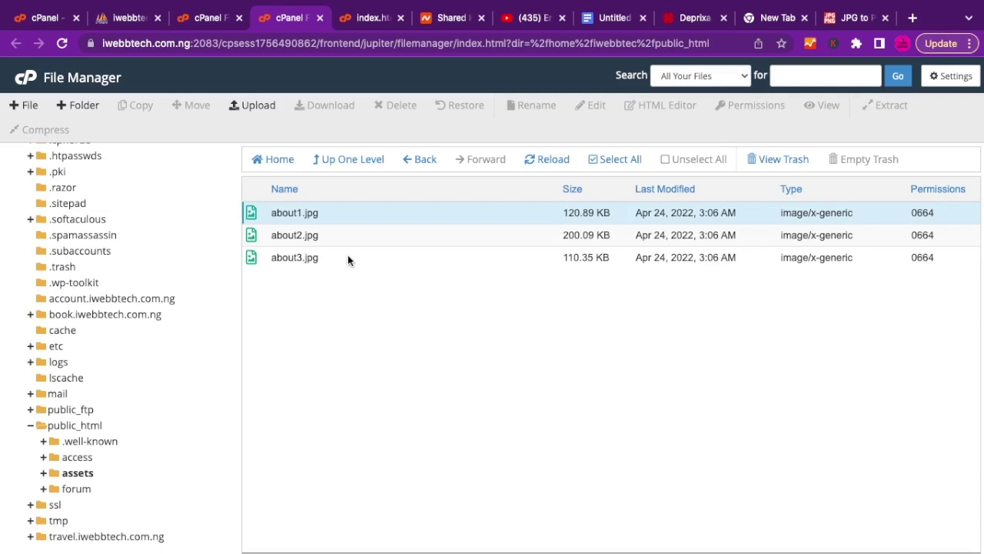
{"action": "left_click", "coordinate": [358, 160]}
Go back up to the public_html folder and switch to the live Deprixa site.
{"action": "left_click", "coordinate": [358, 162]}
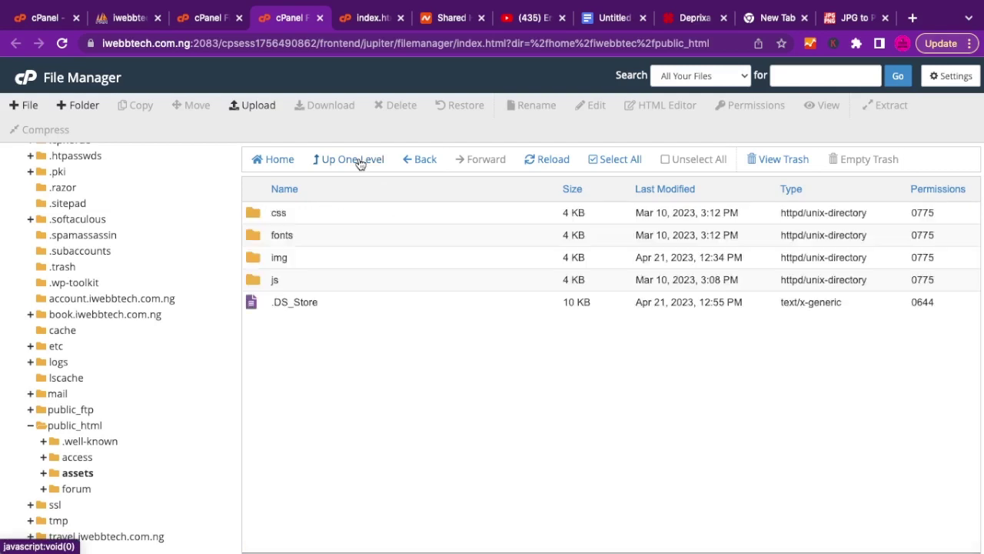
{"action": "left_click", "coordinate": [359, 160]}
{"action": "mouse_move", "coordinate": [710, 28]}
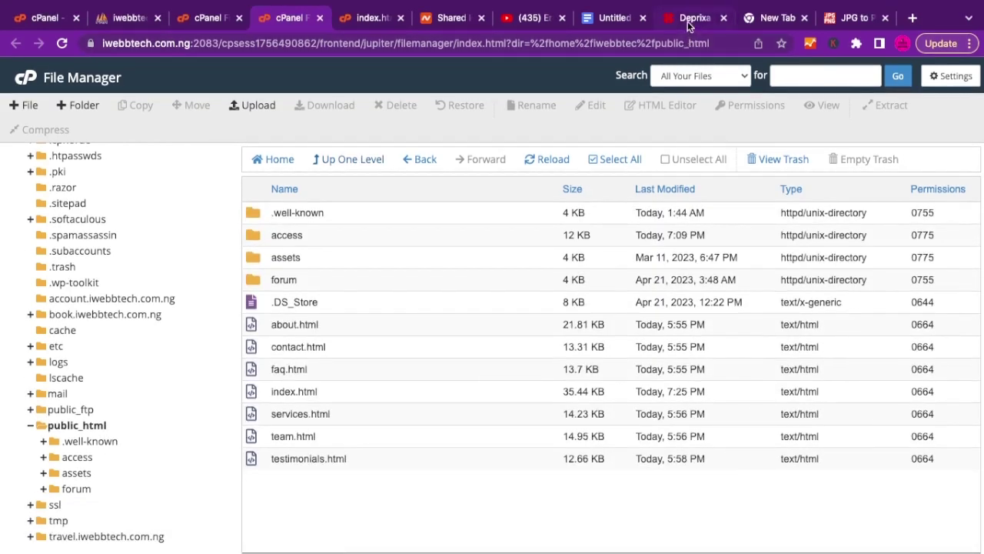
{"action": "left_click", "coordinate": [687, 21]}
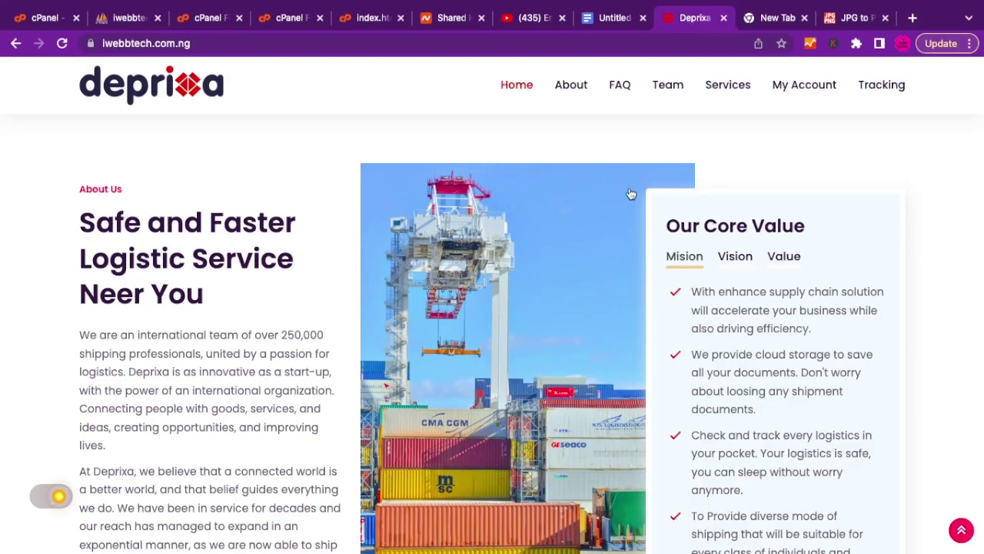
Scroll the homepage from the crane About image through the services sections to the footer.
{"action": "scroll", "coordinate": [576, 254], "scroll_direction": "up", "scroll_amount": 10}
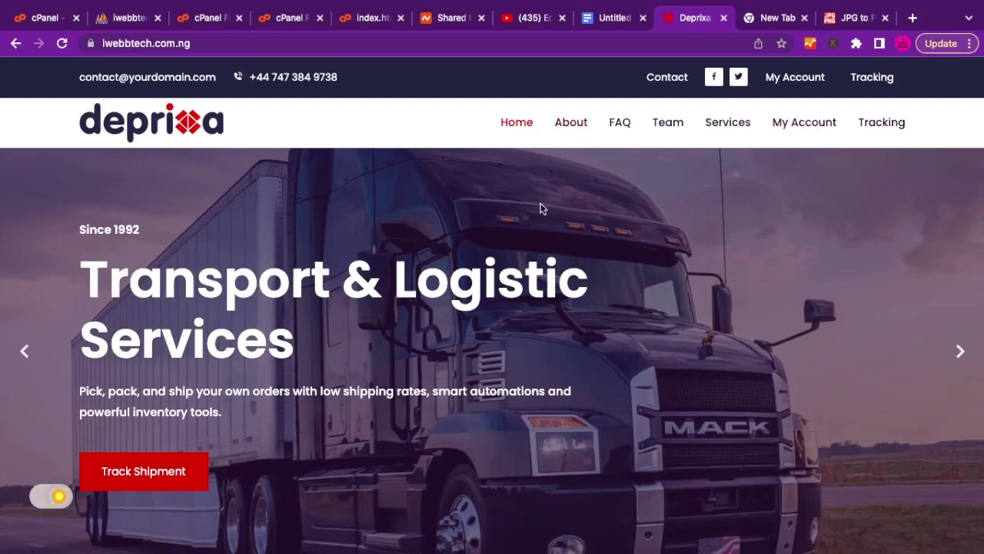
{"action": "scroll", "coordinate": [492, 302], "scroll_direction": "down", "scroll_amount": 8}
{"action": "scroll", "coordinate": [493, 302], "scroll_direction": "down", "scroll_amount": 8}
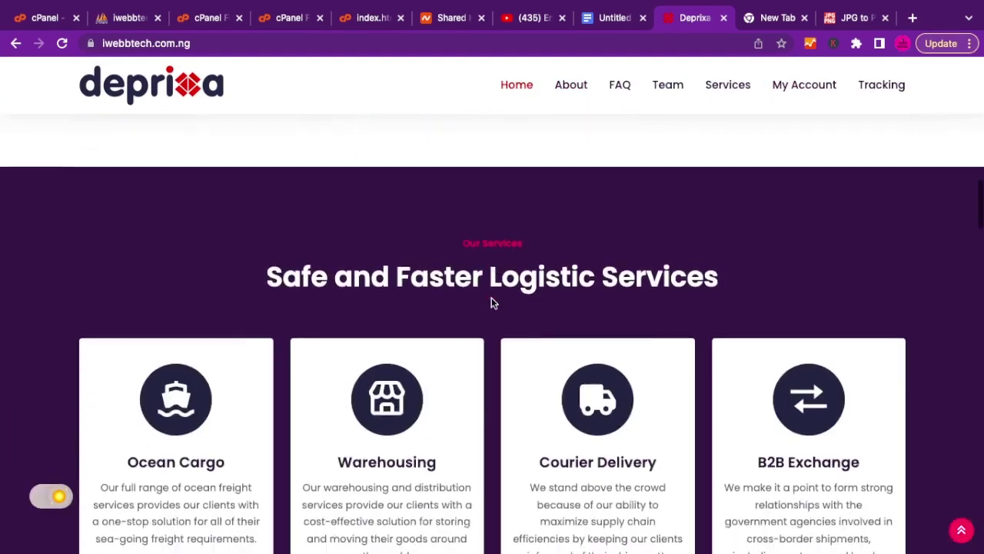
{"action": "scroll", "coordinate": [493, 302], "scroll_direction": "down", "scroll_amount": 10}
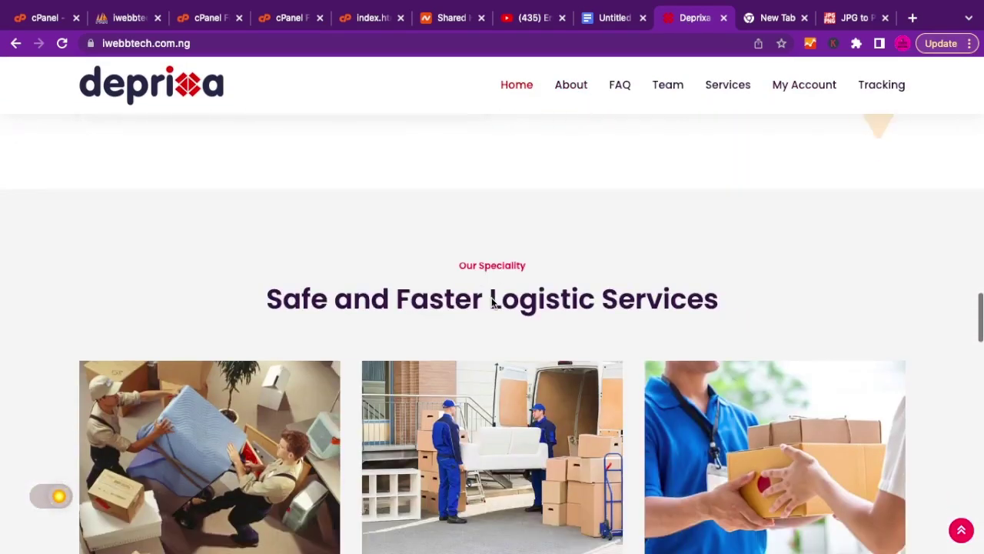
{"action": "scroll", "coordinate": [492, 302], "scroll_direction": "up", "scroll_amount": 1}
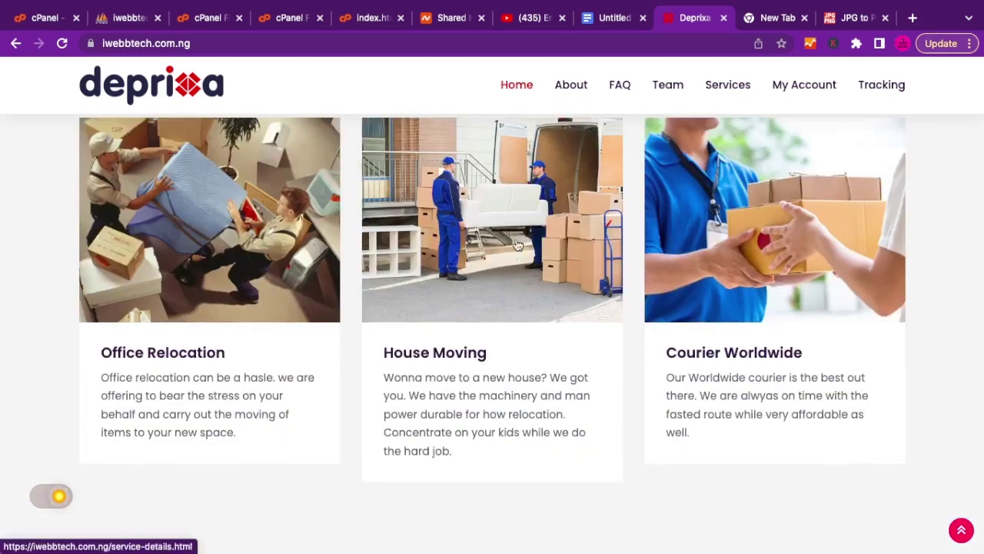
{"action": "scroll", "coordinate": [497, 342], "scroll_direction": "down", "scroll_amount": 2}
{"action": "scroll", "coordinate": [496, 345], "scroll_direction": "down", "scroll_amount": 5}
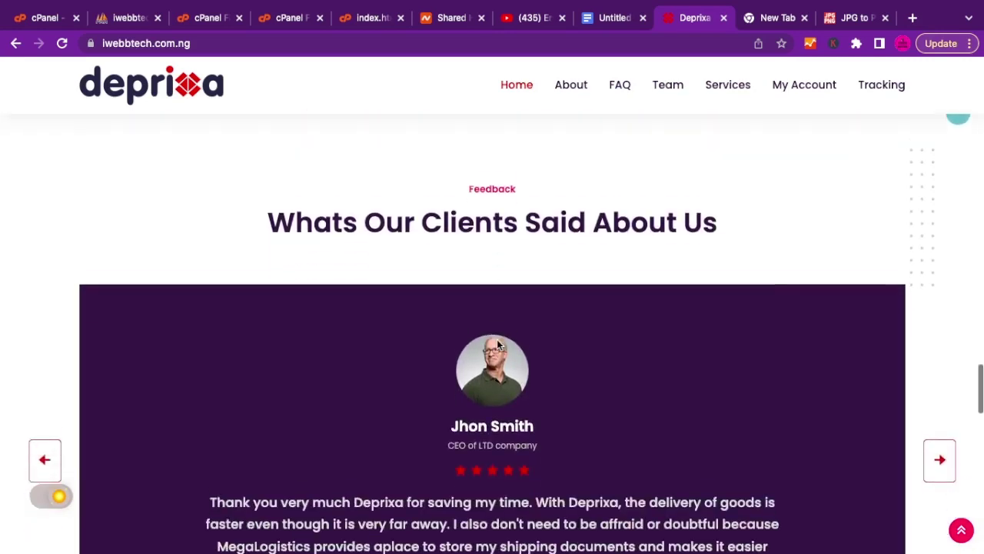
{"action": "scroll", "coordinate": [497, 345], "scroll_direction": "down", "scroll_amount": 3}
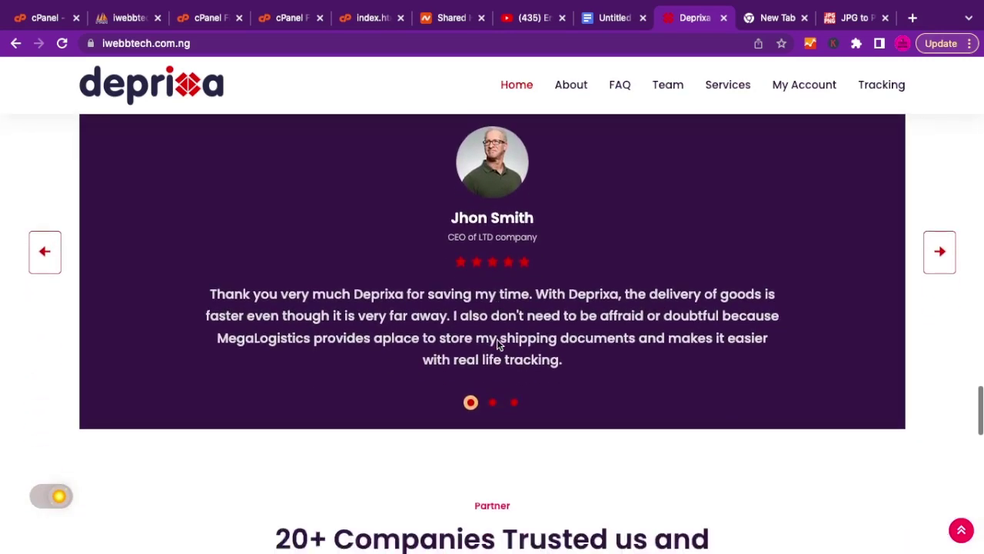
{"action": "scroll", "coordinate": [497, 345], "scroll_direction": "down", "scroll_amount": 2}
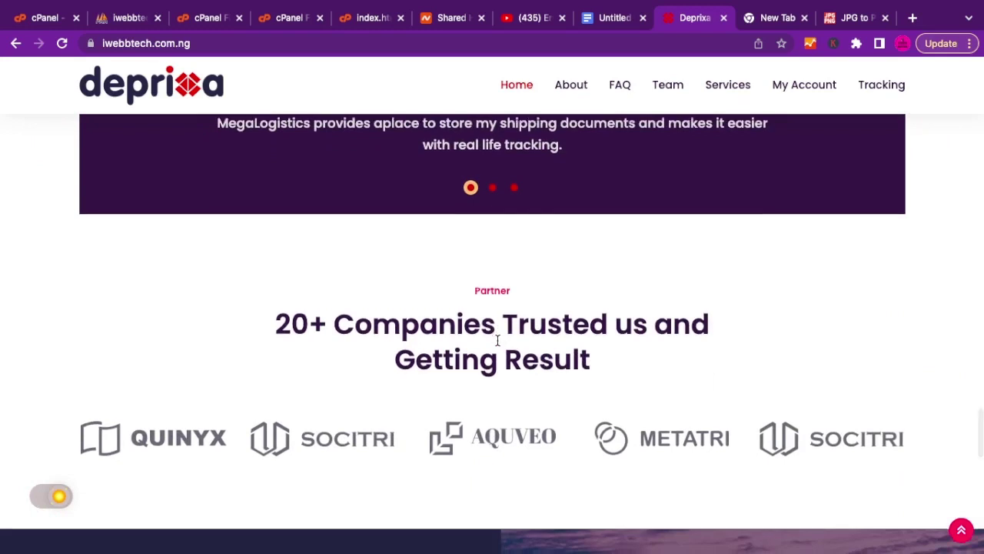
{"action": "scroll", "coordinate": [497, 344], "scroll_direction": "down", "scroll_amount": 2}
{"action": "scroll", "coordinate": [498, 340], "scroll_direction": "up", "scroll_amount": 1}
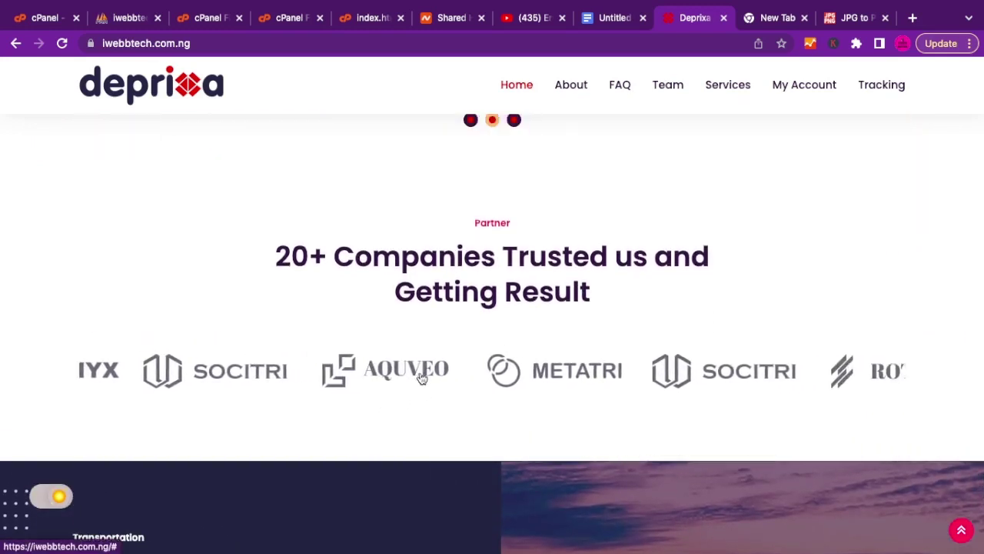
{"action": "scroll", "coordinate": [492, 385], "scroll_direction": "down", "scroll_amount": 5}
{"action": "scroll", "coordinate": [489, 385], "scroll_direction": "down", "scroll_amount": 6}
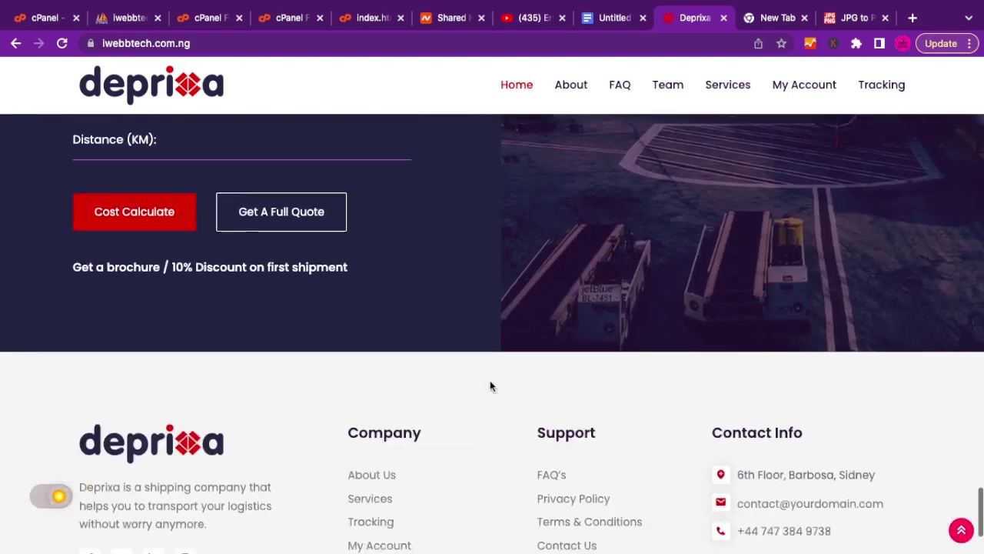
{"action": "scroll", "coordinate": [490, 379], "scroll_direction": "up", "scroll_amount": 10}
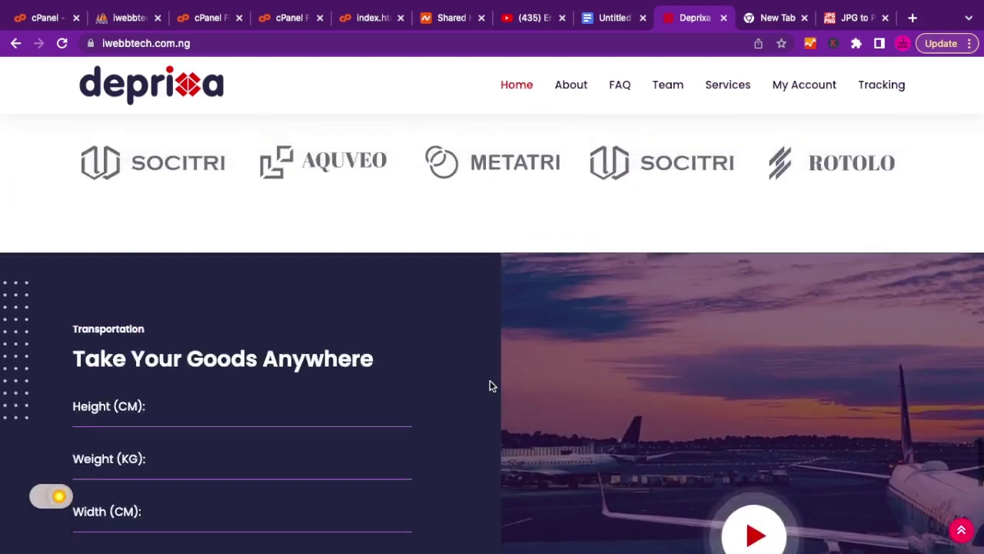
{"action": "scroll", "coordinate": [490, 380], "scroll_direction": "down", "scroll_amount": 12}
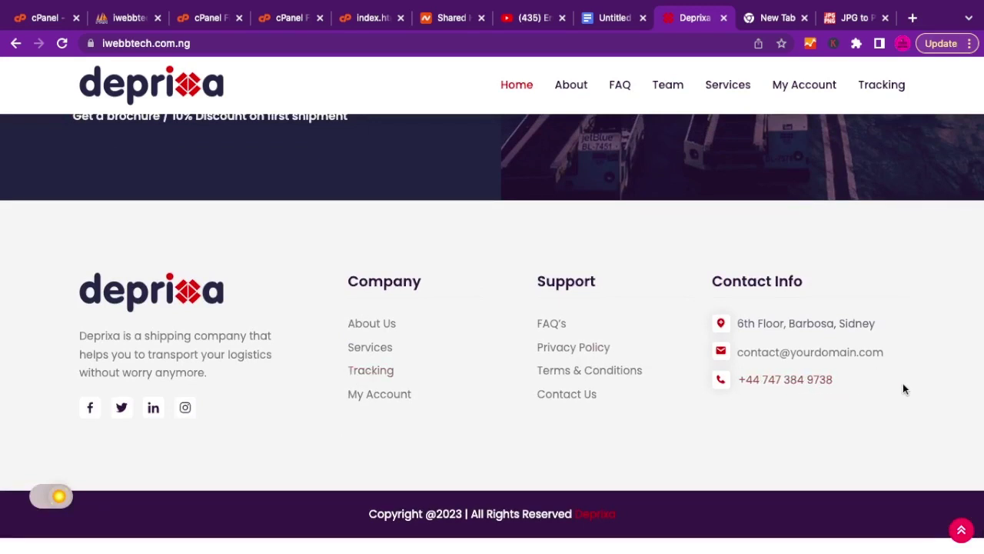
Select the footer phone number on the live site and return to index.html at the navbar links.
{"action": "left_click_drag", "start_coordinate": [838, 379], "coordinate": [725, 380]}
{"action": "key", "text": "ctrl+c"}
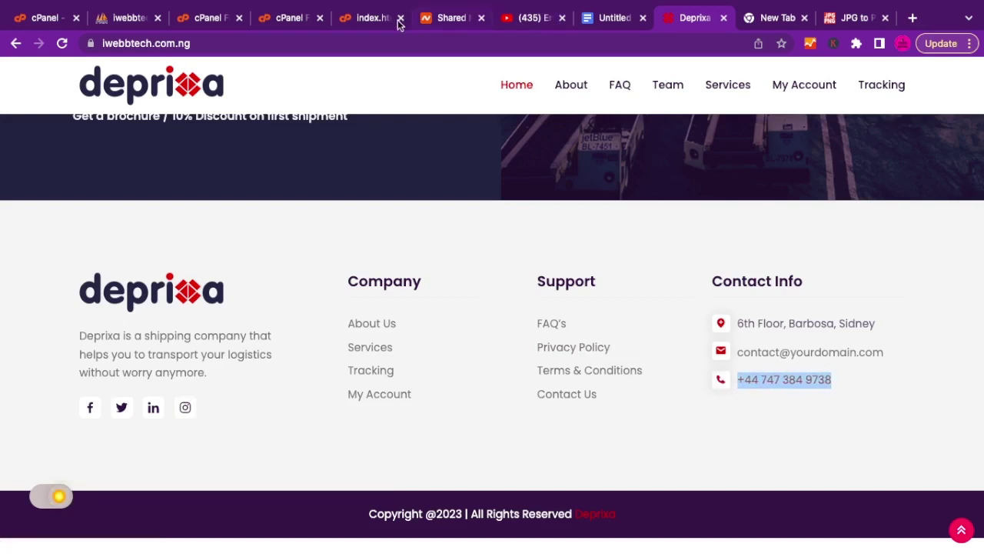
{"action": "left_click", "coordinate": [374, 18]}
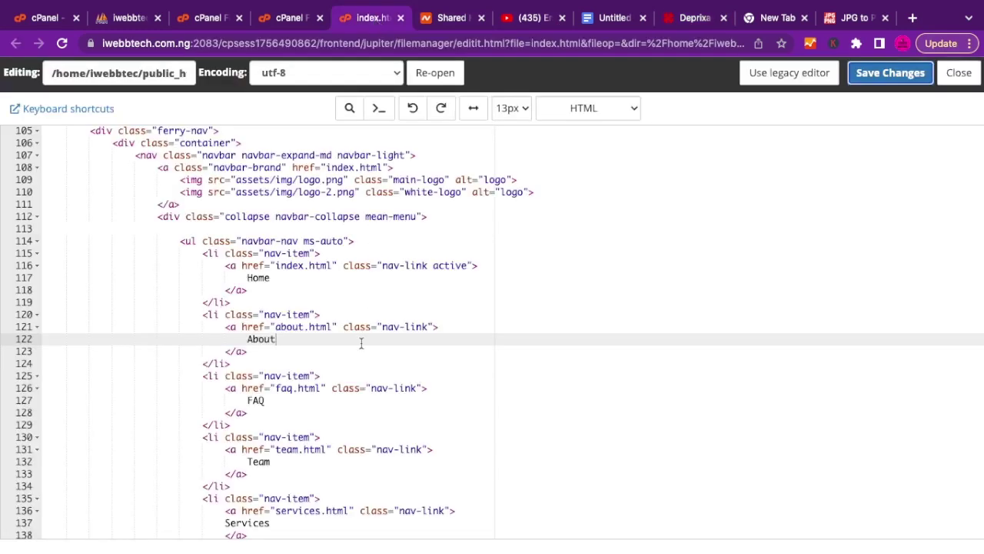
{"action": "scroll", "coordinate": [362, 344], "scroll_direction": "up", "scroll_amount": 20}
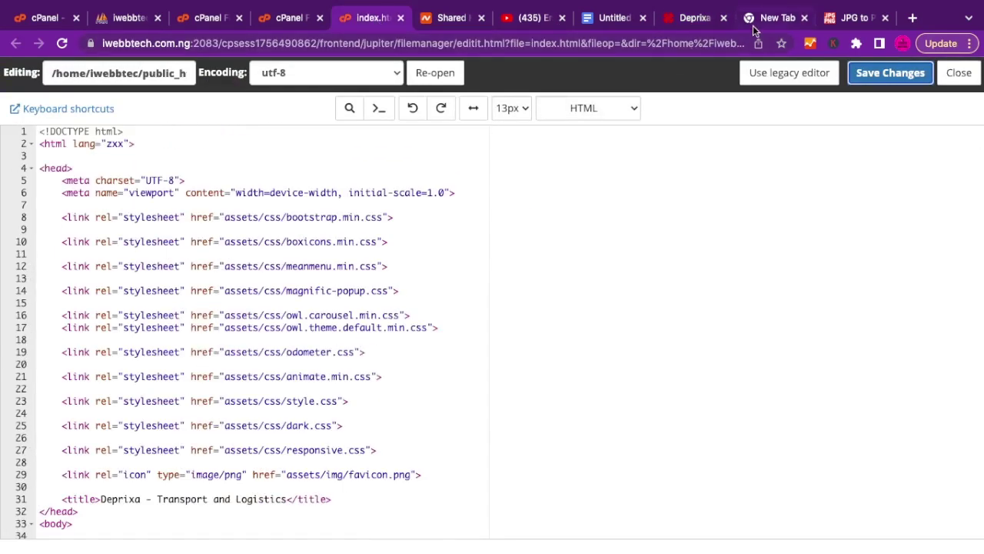
{"action": "left_click", "coordinate": [695, 17]}
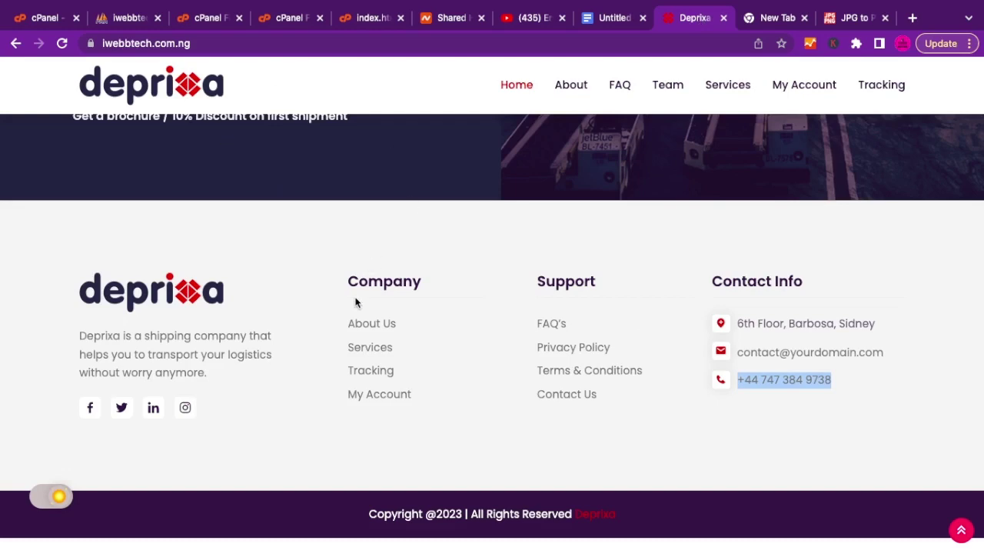
{"action": "left_click", "coordinate": [366, 23]}
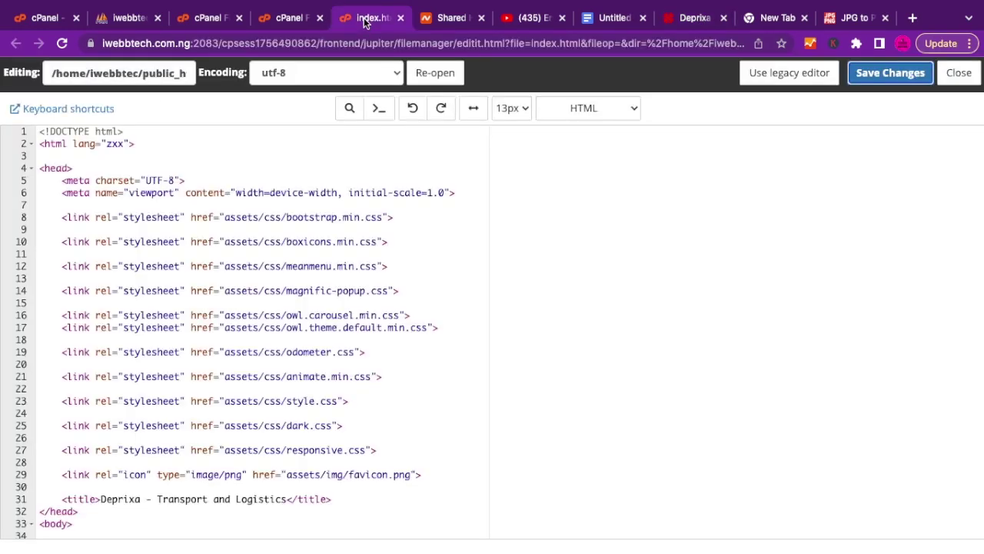
{"action": "scroll", "coordinate": [357, 355], "scroll_direction": "down", "scroll_amount": 15}
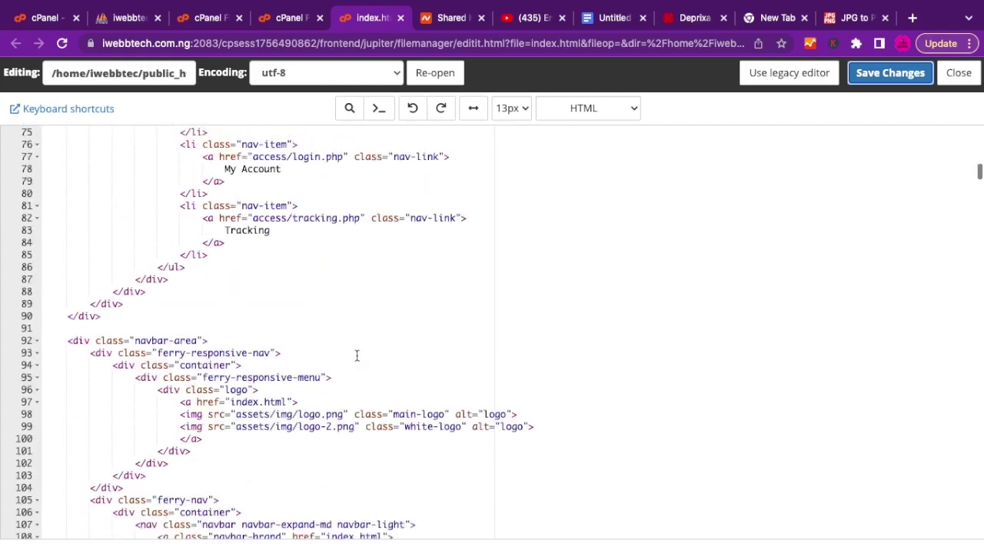
{"action": "right_click", "coordinate": [357, 355]}
{"action": "left_click", "coordinate": [274, 298]}
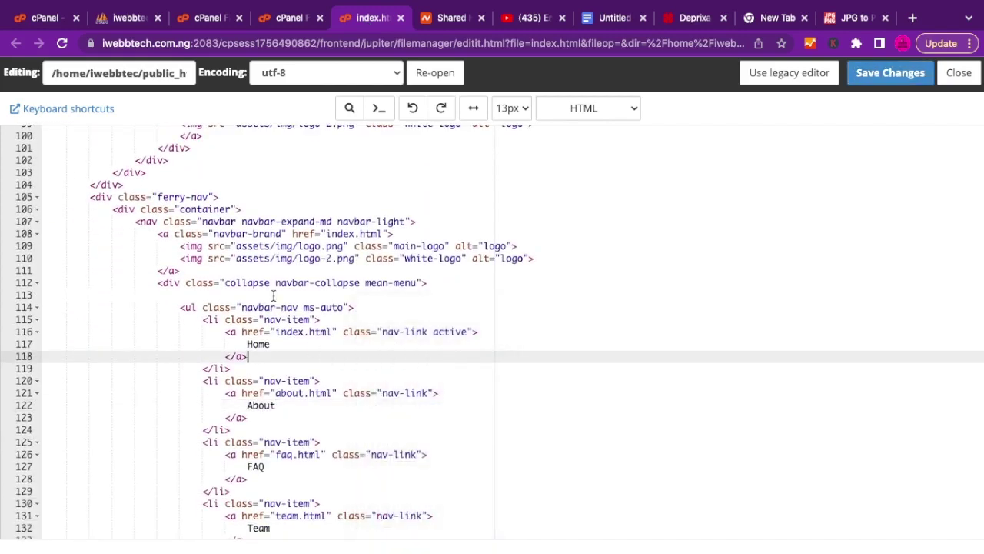
Search index.html for the old phone number and enter the edited new number, spaces removed, as replacement.
{"action": "key", "text": "ctrl+f"}
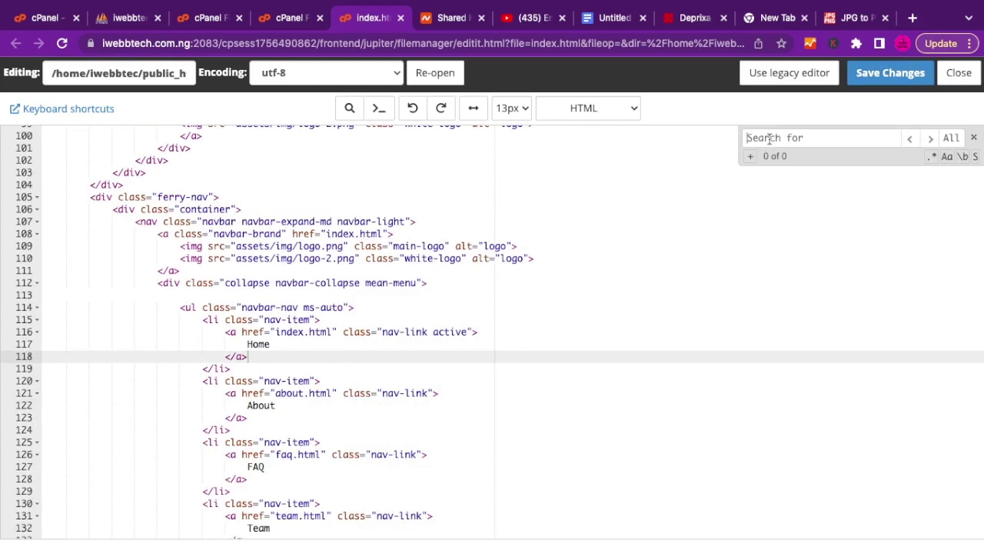
{"action": "key", "text": "ctrl+v"}
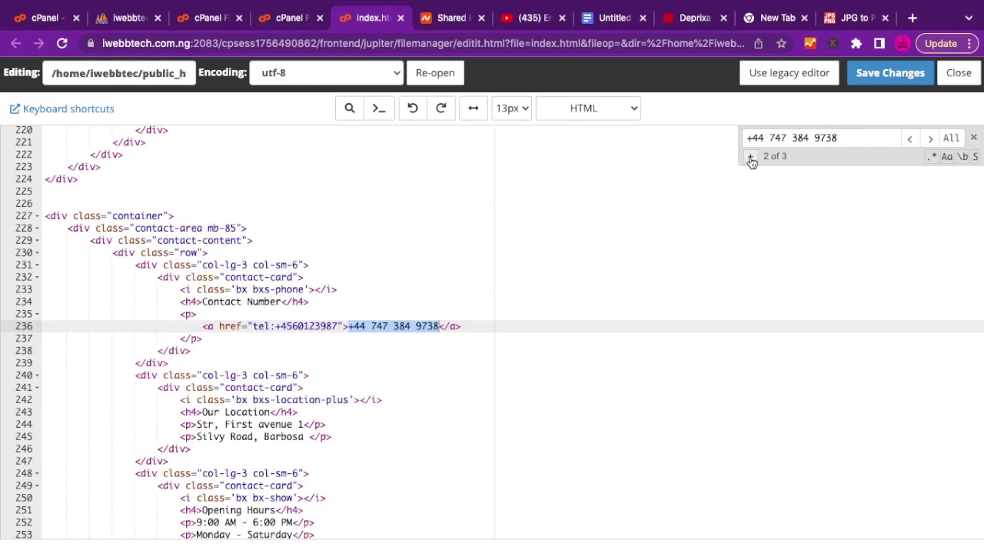
{"action": "left_click", "coordinate": [752, 158]}
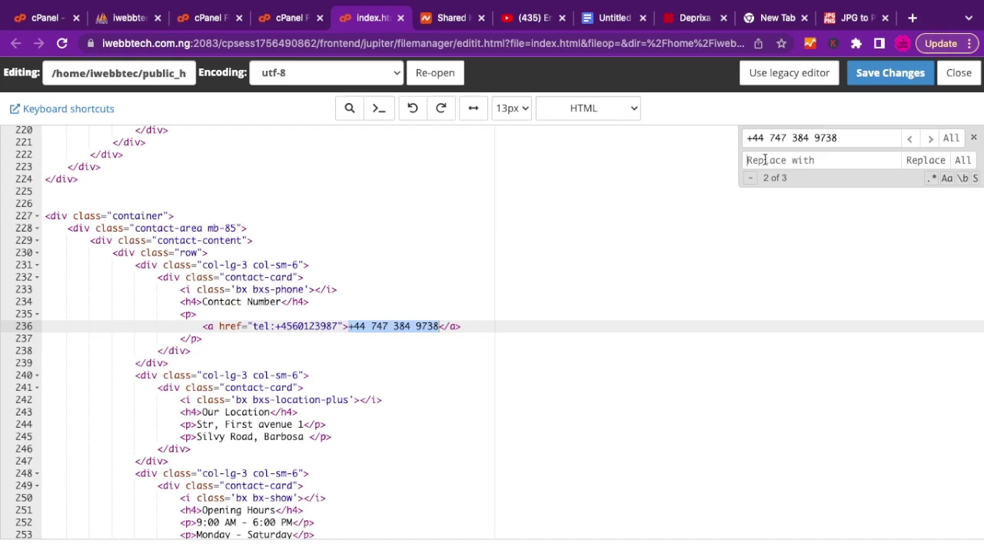
{"action": "left_click", "coordinate": [766, 159]}
{"action": "key", "text": "ctrl+v"}
{"action": "left_click", "coordinate": [769, 160]}
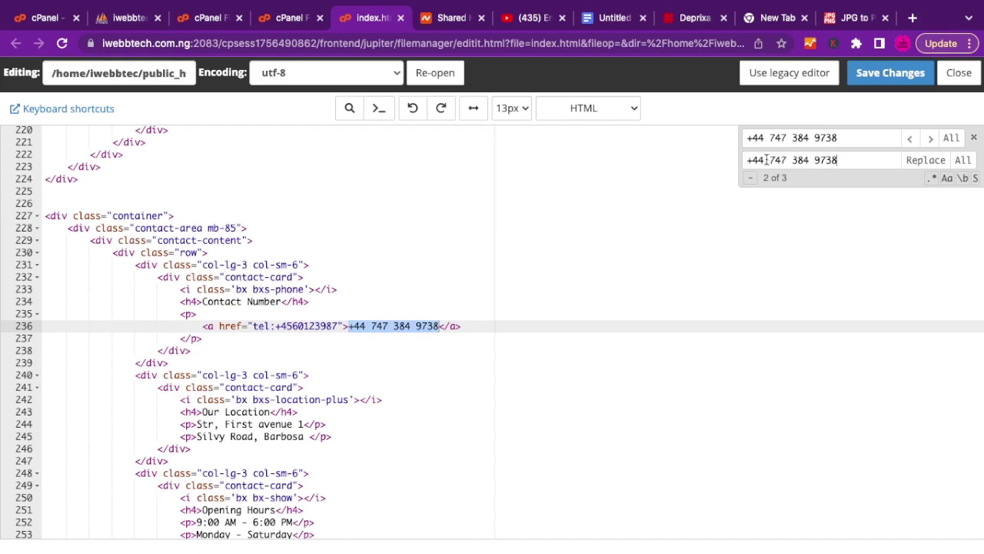
{"action": "key", "text": "BackSpace"}
{"action": "key", "text": "BackSpace"}
{"action": "key", "text": "BackSpace"}
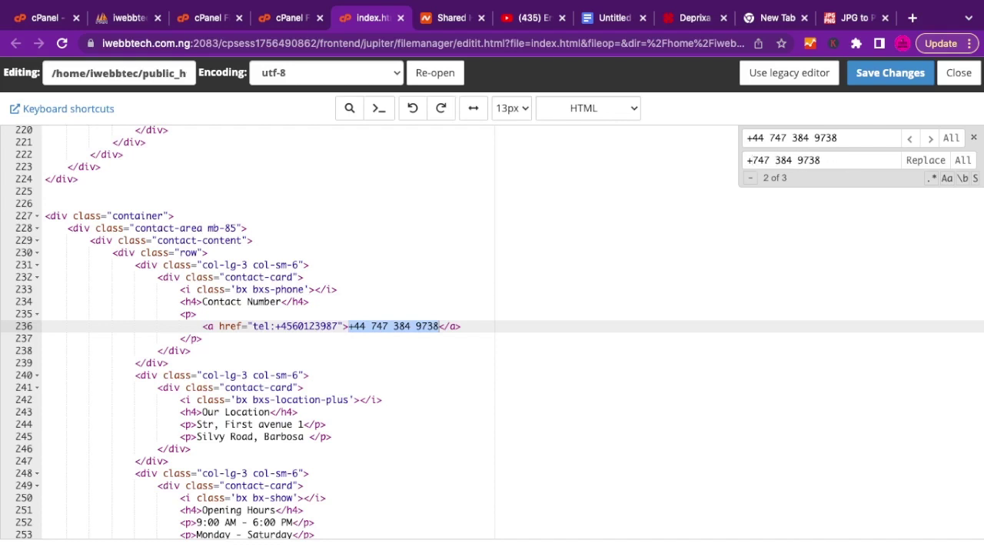
{"action": "type", "text": "19"}
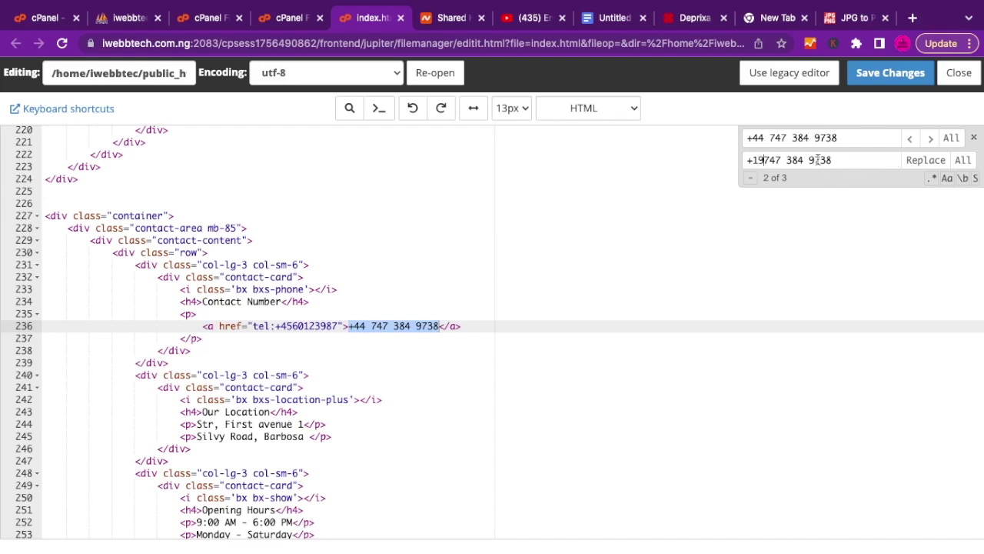
{"action": "left_click", "coordinate": [810, 160]}
{"action": "key", "text": "BackSpace"}
{"action": "left_click", "coordinate": [786, 160]}
{"action": "key", "text": "BackSpace"}
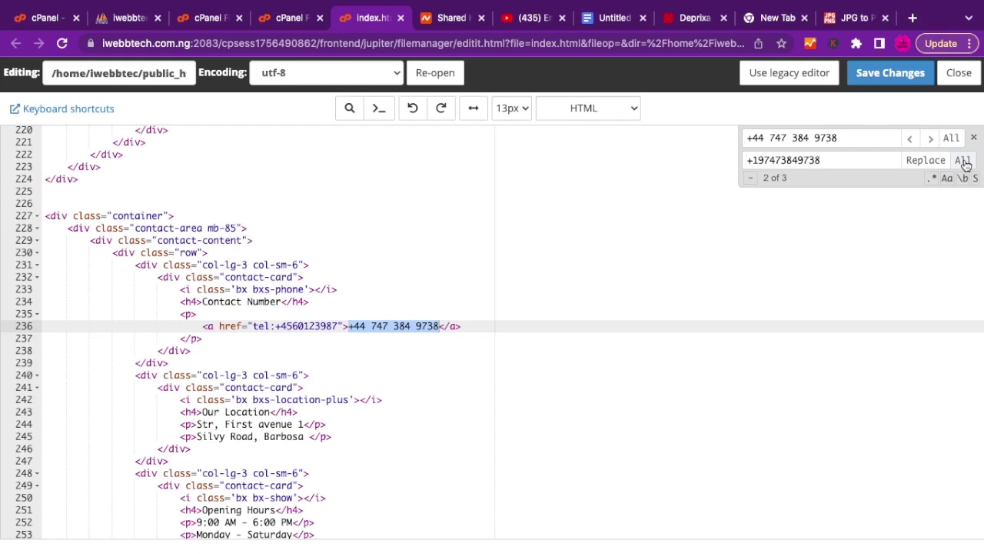
Replace every occurrence of the old number and save index.html, confirming the overwrite.
{"action": "left_click", "coordinate": [963, 160]}
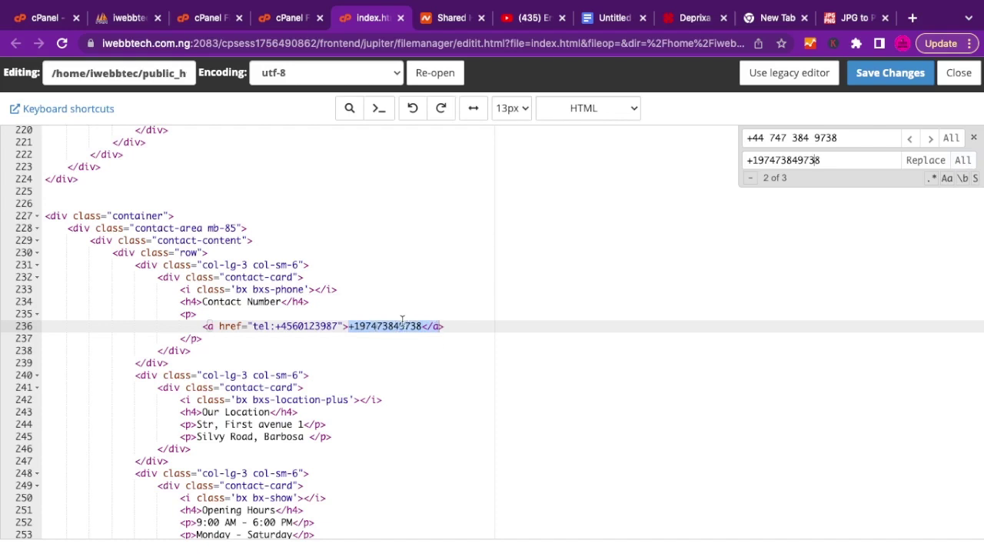
{"action": "left_click", "coordinate": [869, 74]}
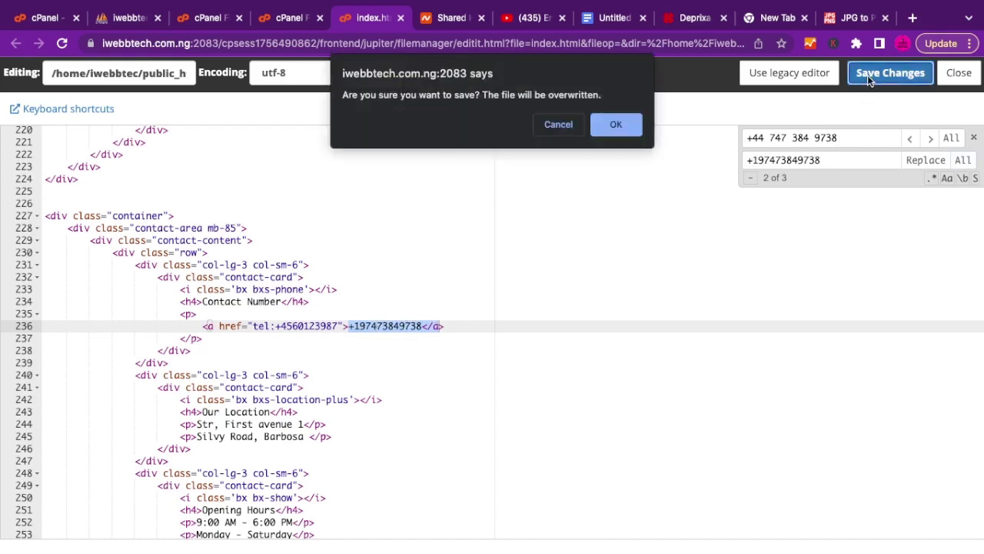
{"action": "left_click", "coordinate": [616, 124]}
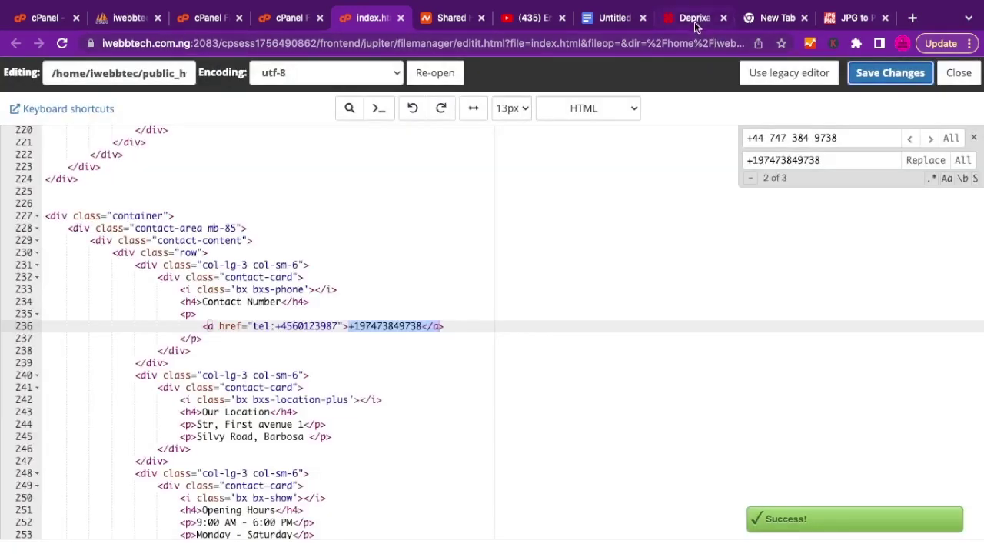
Reload the live site to confirm the new footer number, then select the placeholder contact email.
{"action": "left_click", "coordinate": [695, 27]}
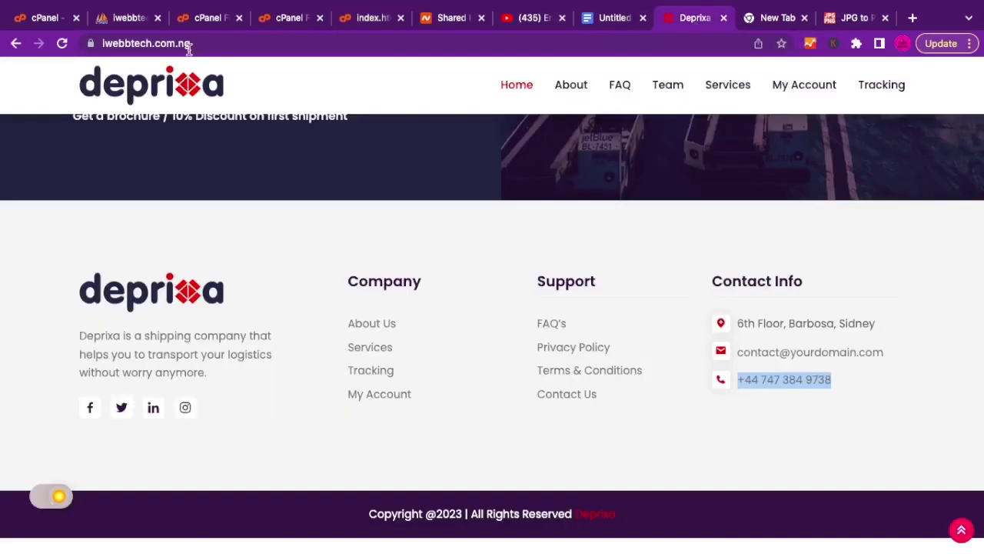
{"action": "left_click", "coordinate": [62, 44]}
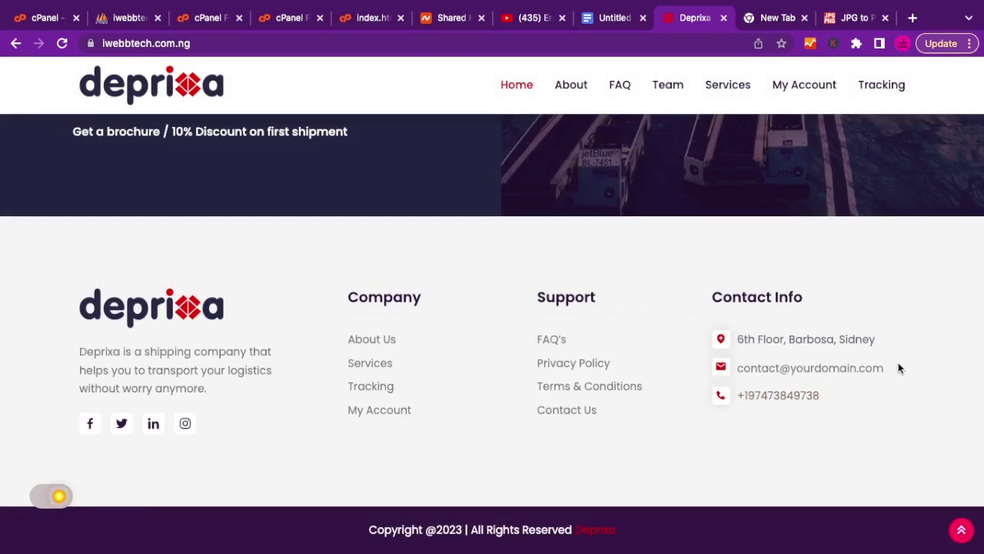
{"action": "left_click_drag", "start_coordinate": [893, 368], "coordinate": [737, 368]}
{"action": "key", "text": "super+c"}
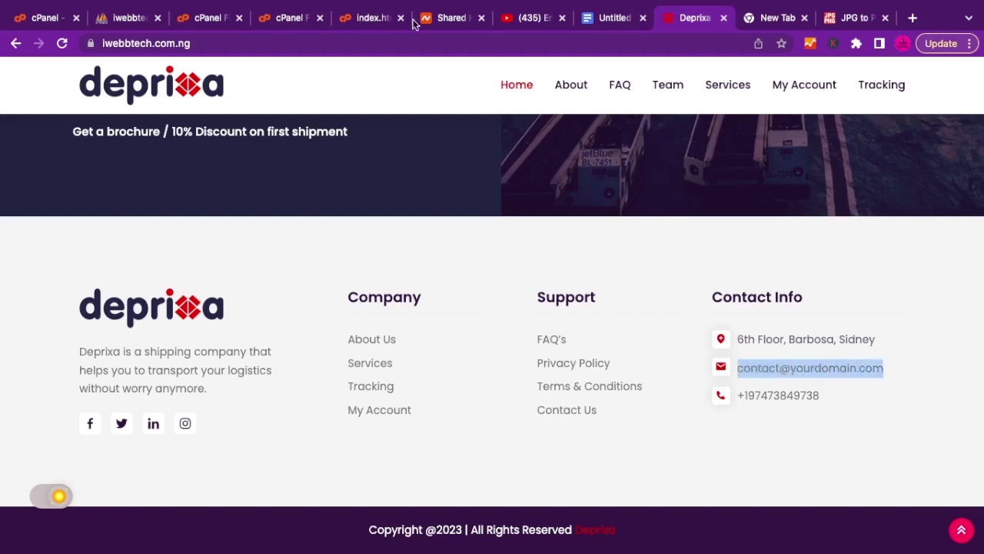
{"action": "left_click", "coordinate": [373, 18]}
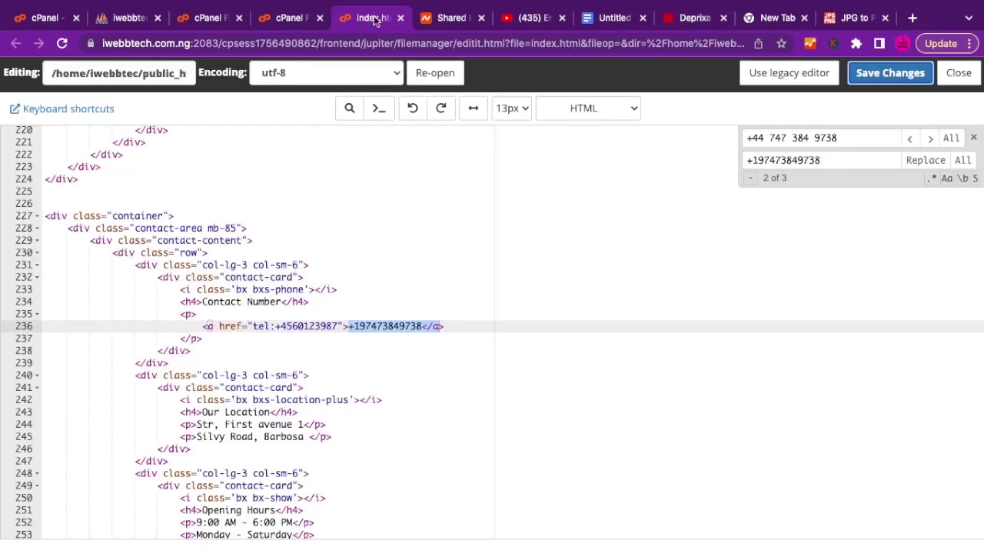
Search index.html for the placeholder email, with a replacement that swaps 'yourdomain' for 'iwebbtech'.
{"action": "triple_click", "coordinate": [766, 139]}
{"action": "key", "text": "super+v"}
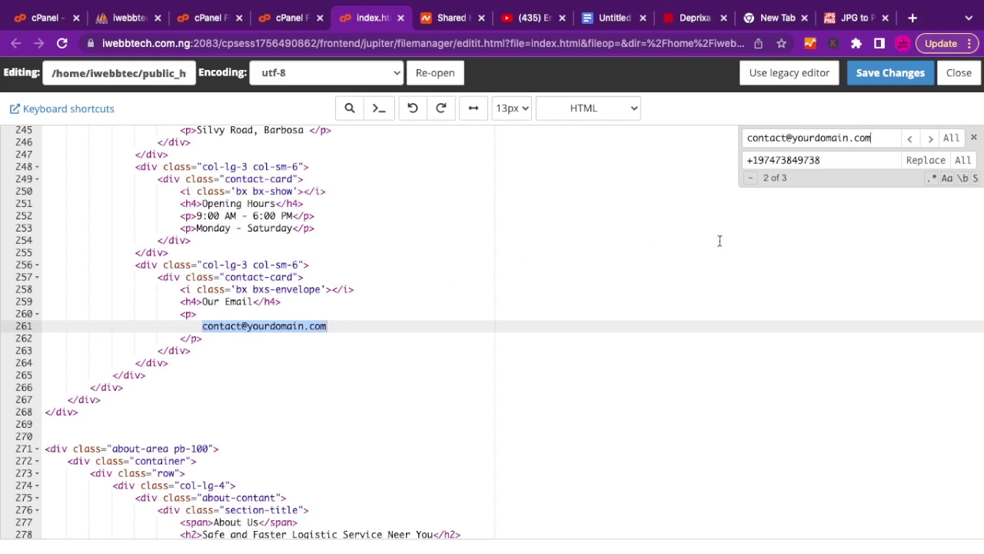
{"action": "triple_click", "coordinate": [810, 160]}
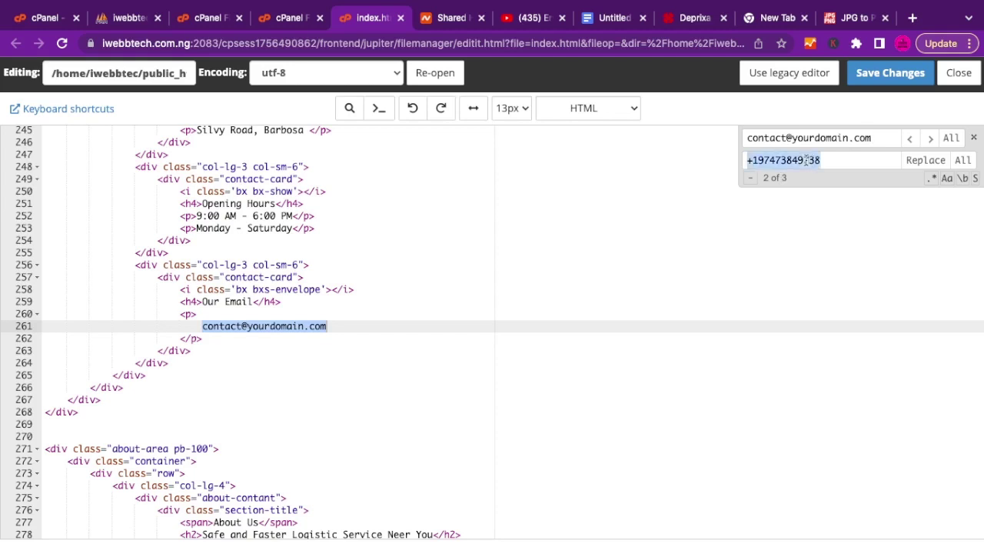
{"action": "key", "text": "super+v"}
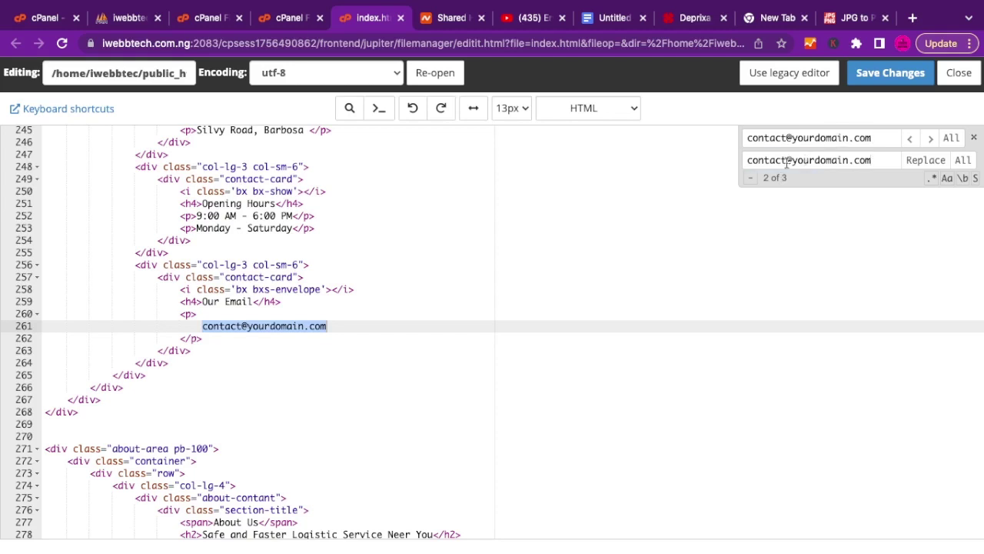
{"action": "double_click", "coordinate": [780, 161]}
{"action": "double_click", "coordinate": [818, 159]}
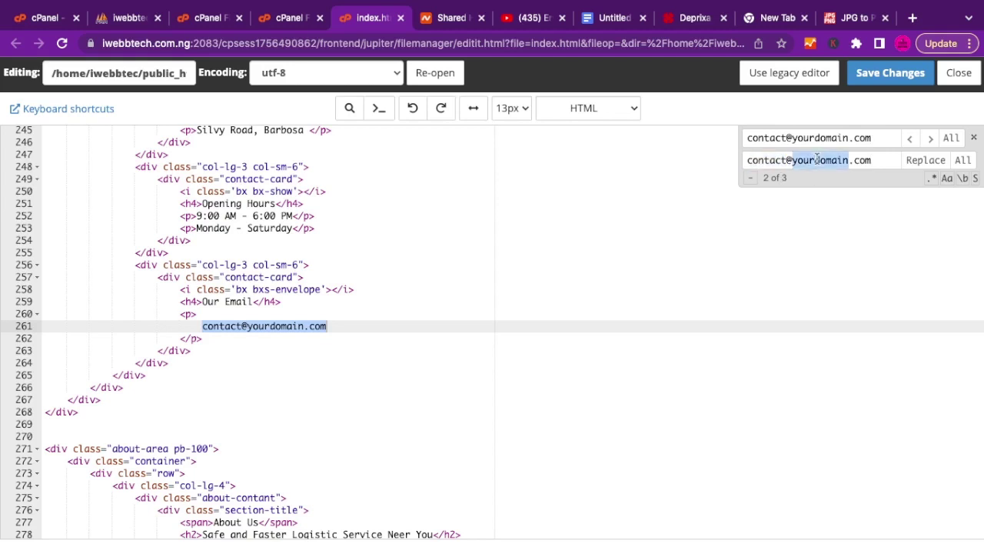
{"action": "type", "text": "iwe"}
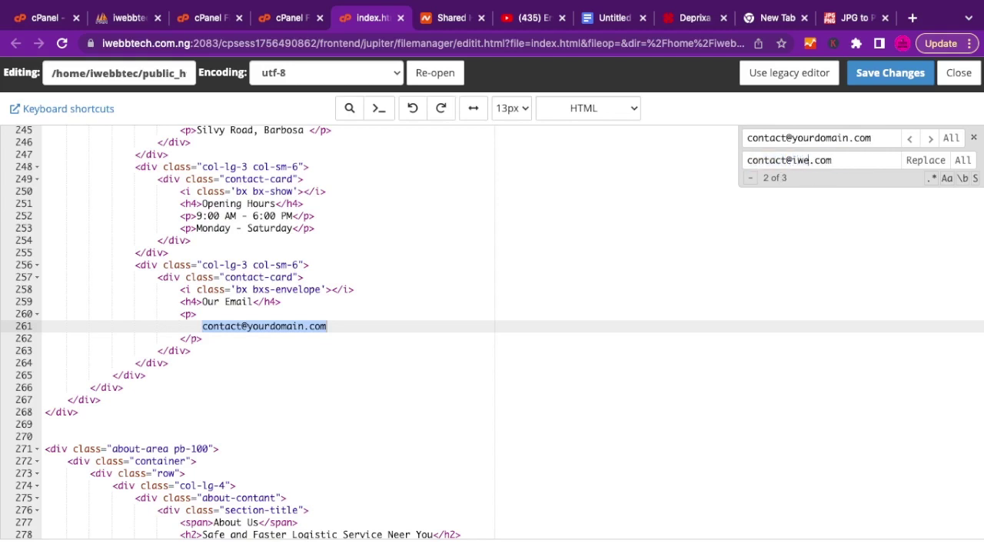
{"action": "type", "text": "bbtech"}
{"action": "left_click", "coordinate": [878, 155]}
Replace every occurrence, save index.html confirming the overwrite, and switch to the live site.
{"action": "left_click", "coordinate": [969, 165]}
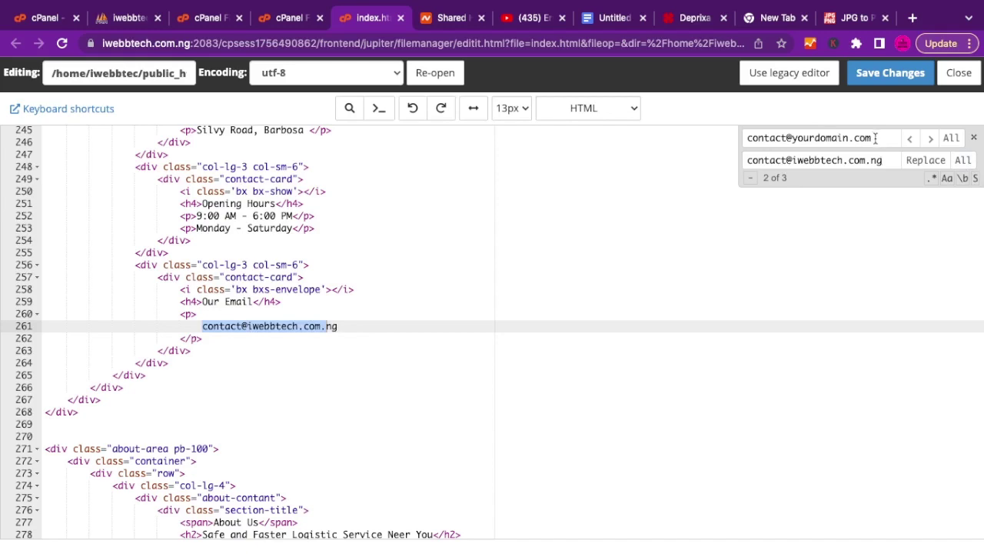
{"action": "left_click", "coordinate": [877, 80]}
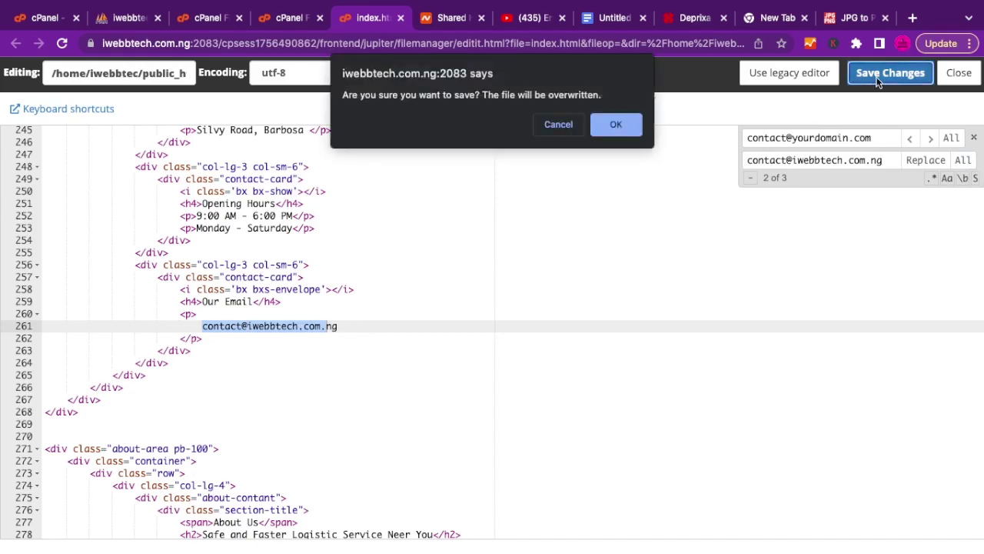
{"action": "left_click", "coordinate": [616, 125]}
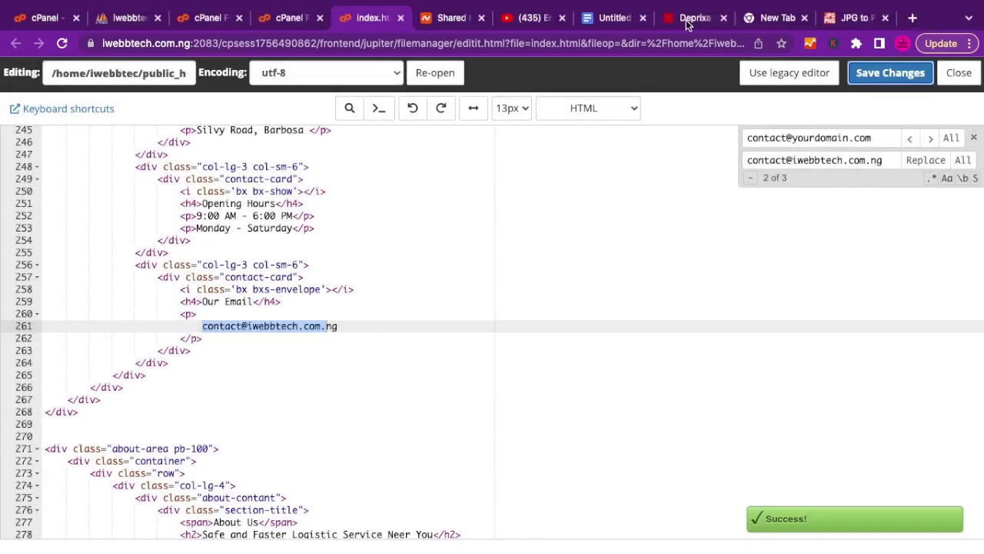
{"action": "left_click", "coordinate": [692, 18]}
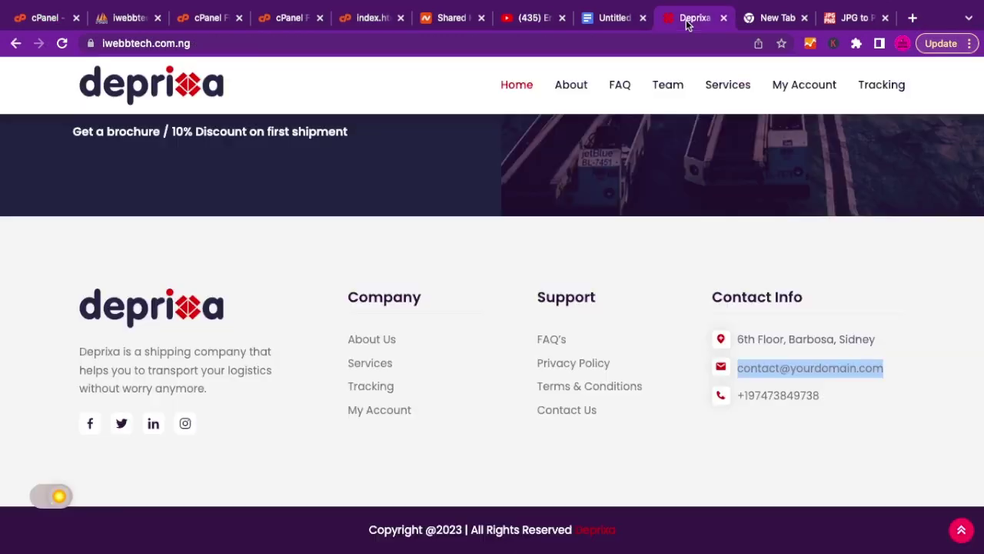
Reload the live Deprixa site and check the new contact email in the Our Email card.
{"action": "left_click", "coordinate": [64, 44]}
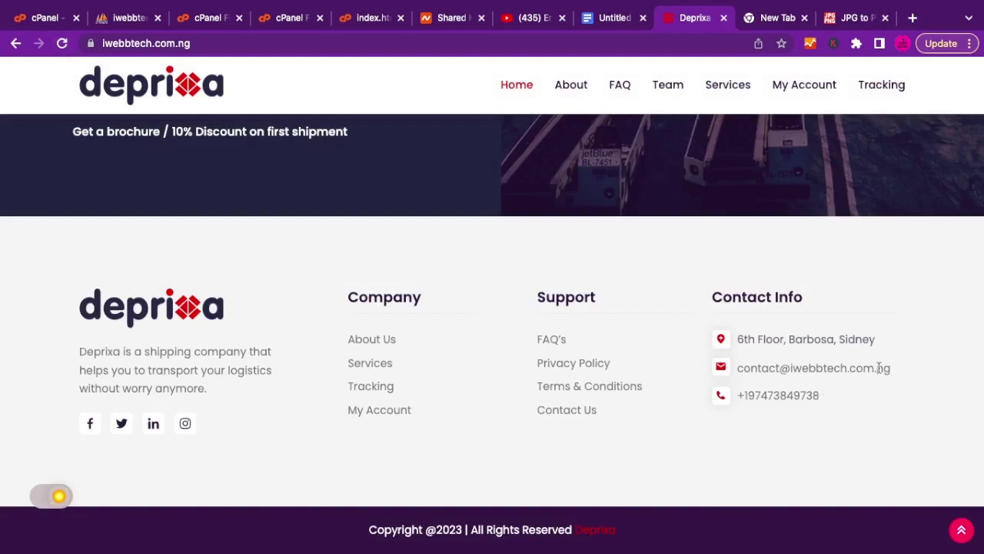
{"action": "scroll", "coordinate": [504, 217], "scroll_direction": "up", "scroll_amount": 20}
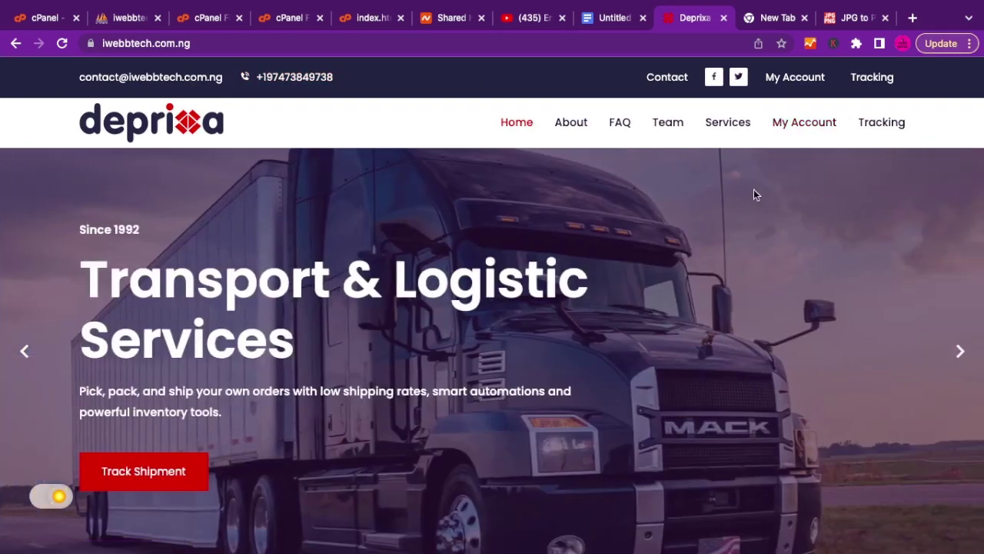
{"action": "scroll", "coordinate": [754, 195], "scroll_direction": "down", "scroll_amount": 3}
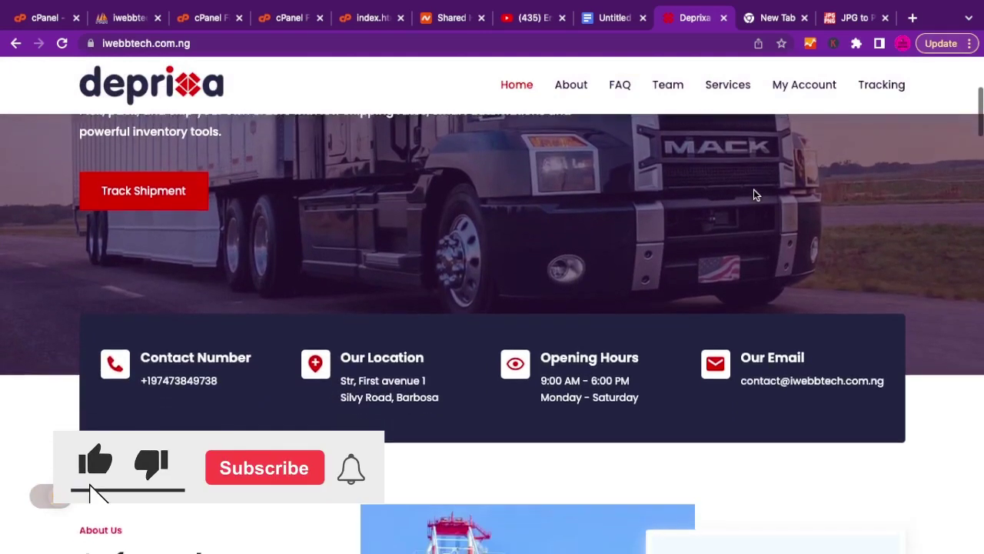
{"action": "scroll", "coordinate": [600, 185], "scroll_direction": "up", "scroll_amount": 1}
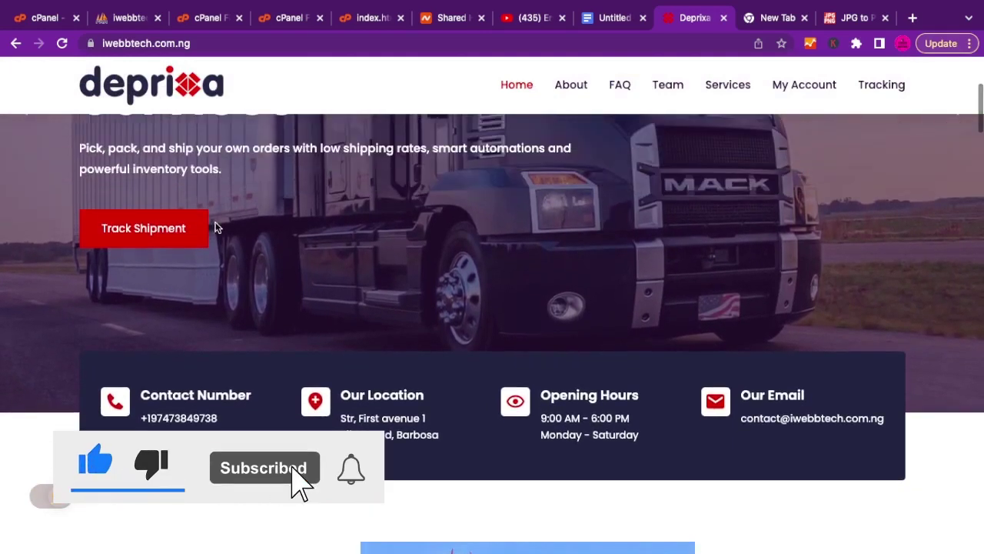
Run a search on the shipment tracking page.
{"action": "left_click", "coordinate": [185, 235]}
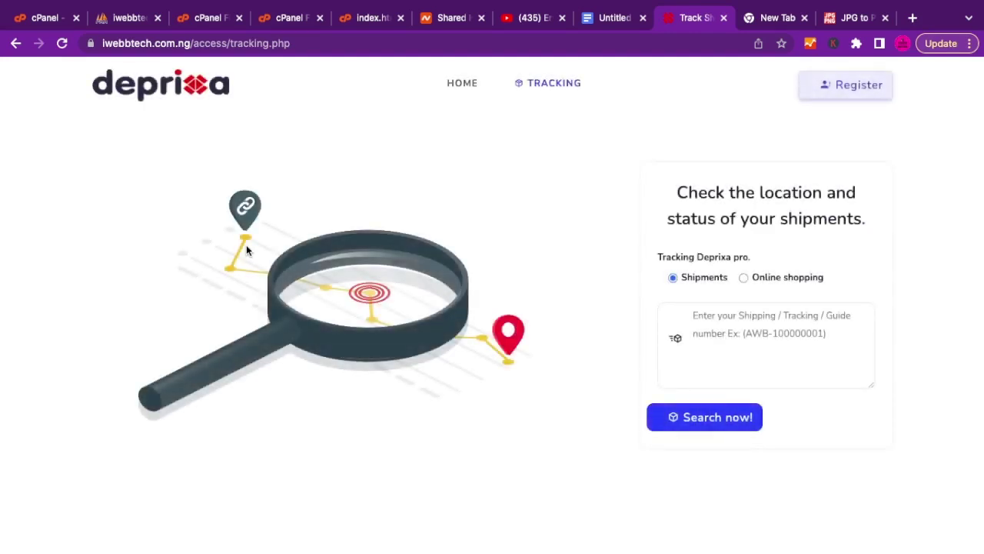
{"action": "left_click", "coordinate": [742, 325]}
{"action": "left_click", "coordinate": [692, 427]}
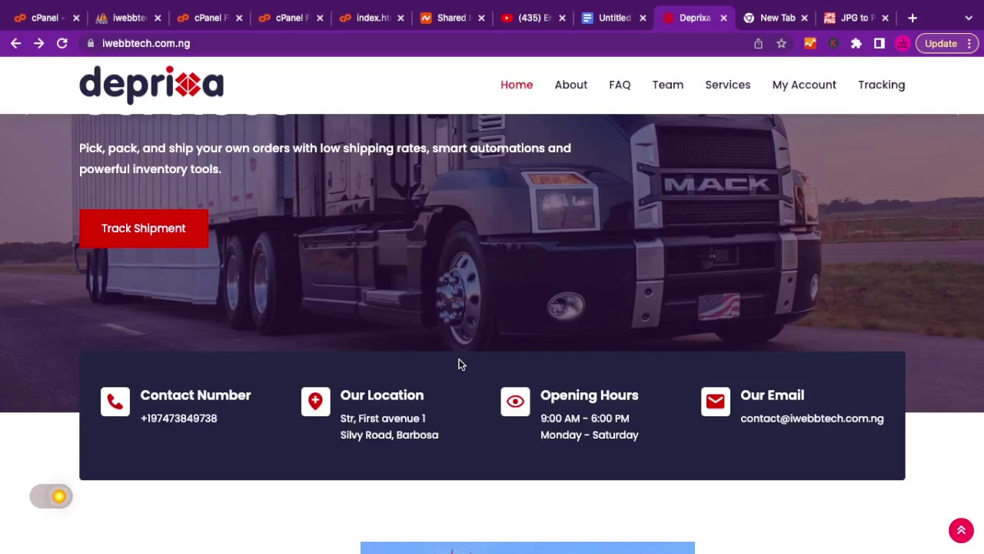
Copy the 'Safe and Faster Logistic Services' heading and return to the index.html editor.
{"action": "scroll", "coordinate": [616, 365], "scroll_direction": "down", "scroll_amount": 5}
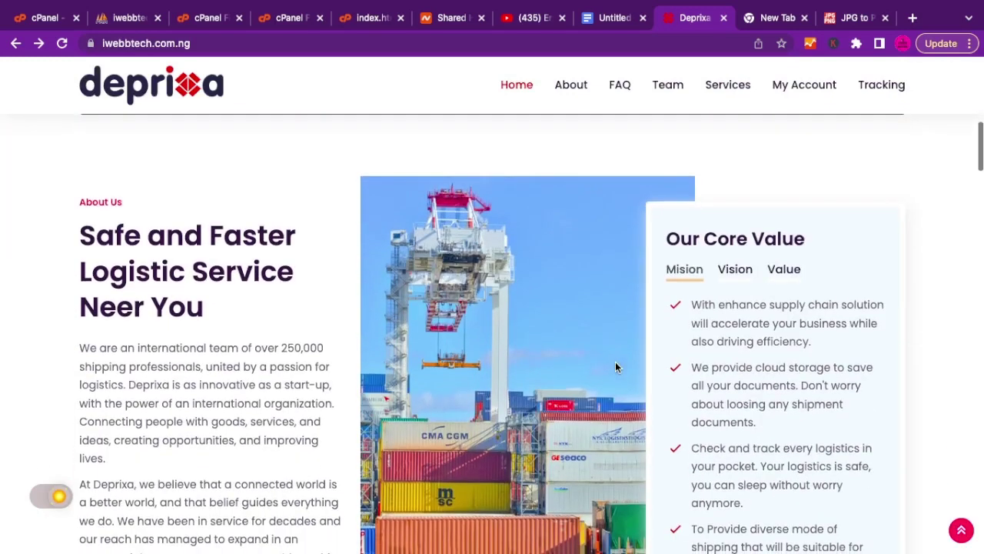
{"action": "scroll", "coordinate": [615, 367], "scroll_direction": "down", "scroll_amount": 3}
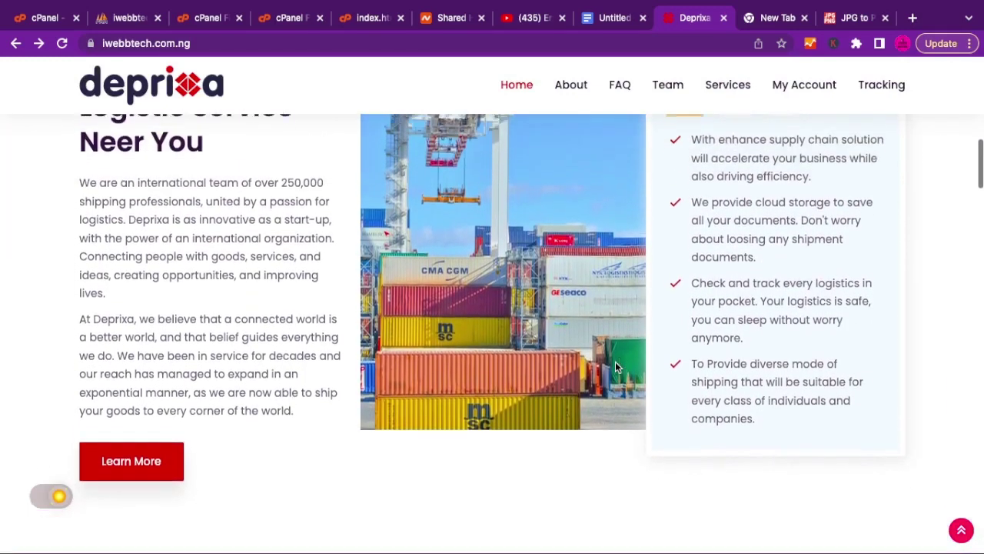
{"action": "scroll", "coordinate": [616, 367], "scroll_direction": "up", "scroll_amount": 2}
{"action": "scroll", "coordinate": [607, 341], "scroll_direction": "down", "scroll_amount": 8}
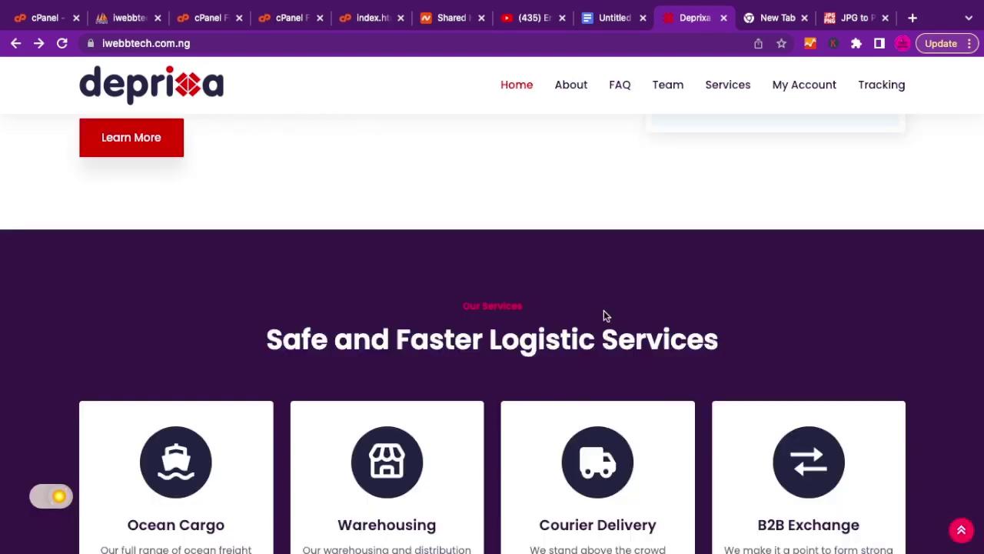
{"action": "triple_click", "coordinate": [570, 340]}
{"action": "key", "text": "super+c"}
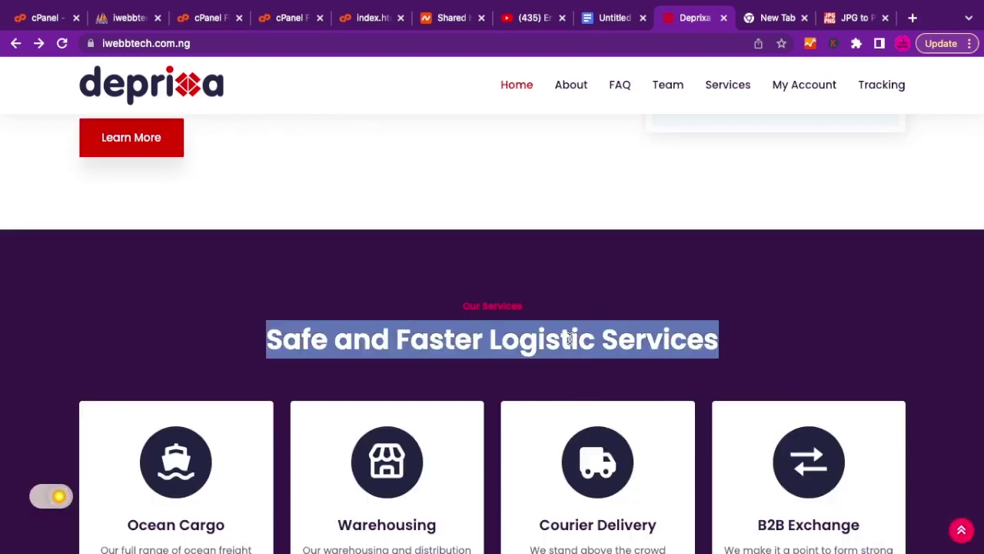
{"action": "left_click", "coordinate": [375, 20]}
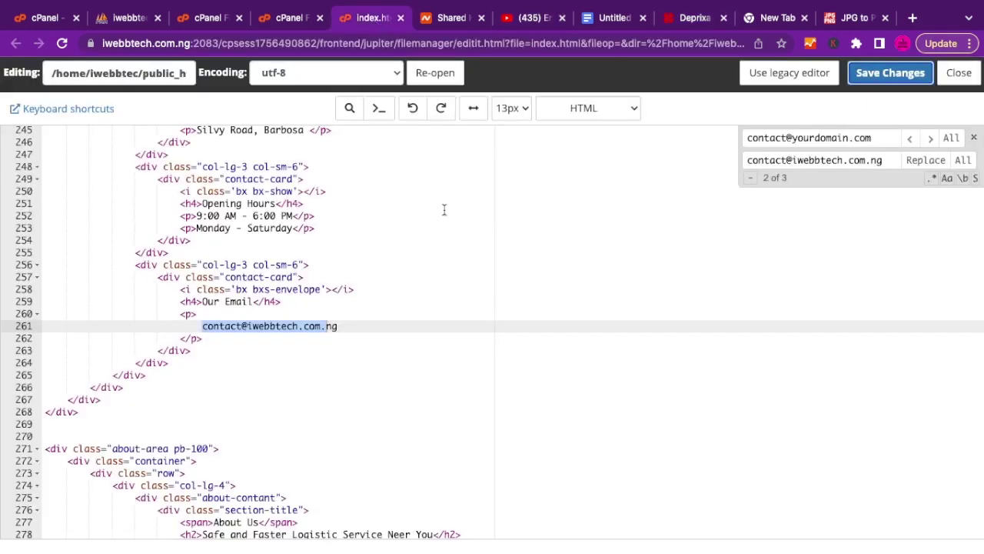
Search index.html for the copied 'Safe and Faster Logistic Services' heading.
{"action": "left_click", "coordinate": [370, 303]}
{"action": "double_click", "coordinate": [818, 140]}
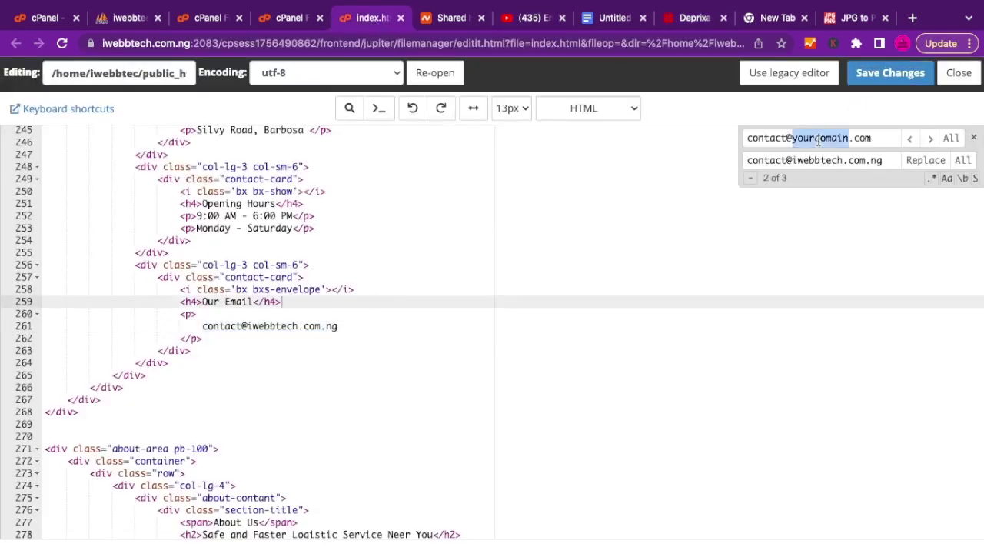
{"action": "triple_click", "coordinate": [819, 140]}
{"action": "key", "text": "super+v"}
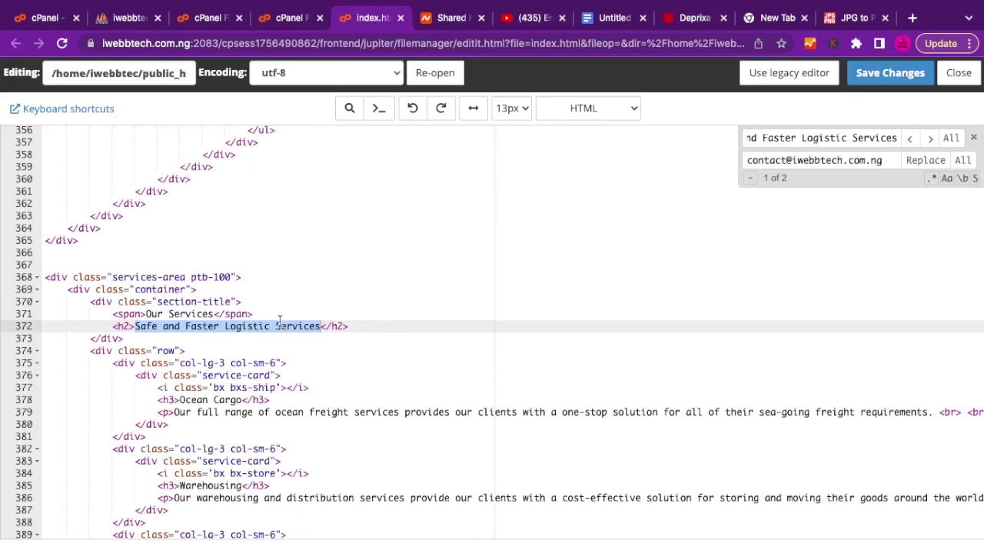
Replace 'Logistic' with 'Delivery' in the heading on line 372 and save index.html.
{"action": "triple_click", "coordinate": [196, 326]}
{"action": "left_click", "coordinate": [225, 326]}
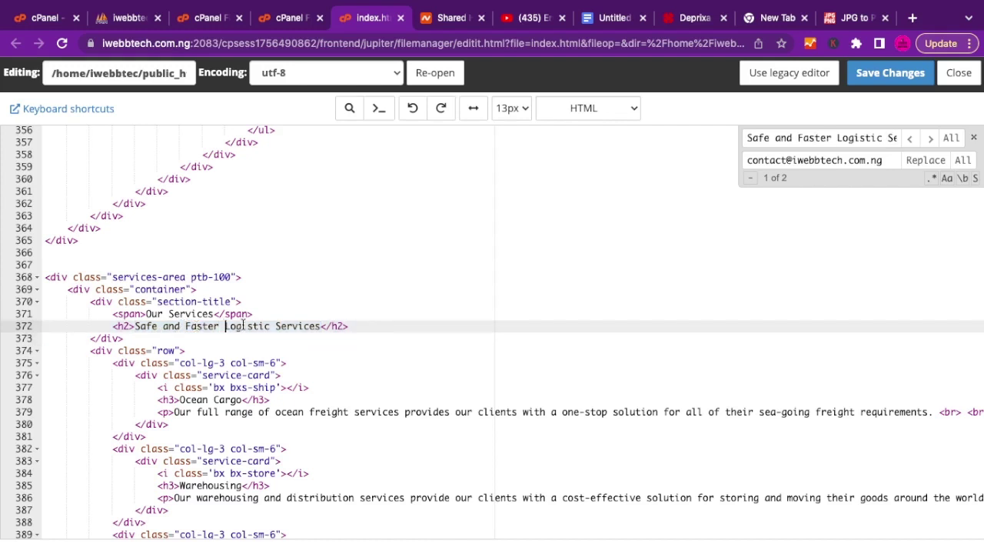
{"action": "double_click", "coordinate": [300, 327]}
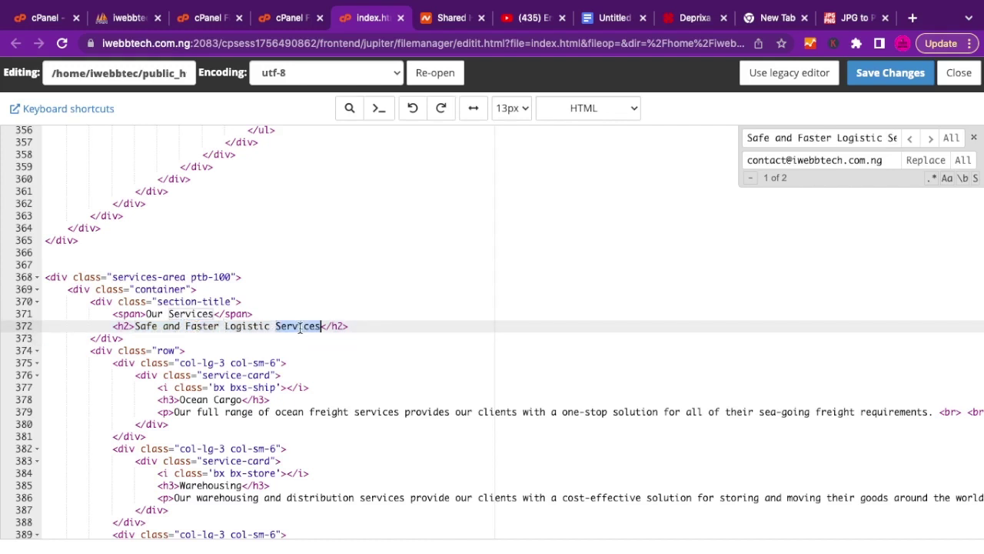
{"action": "double_click", "coordinate": [244, 327]}
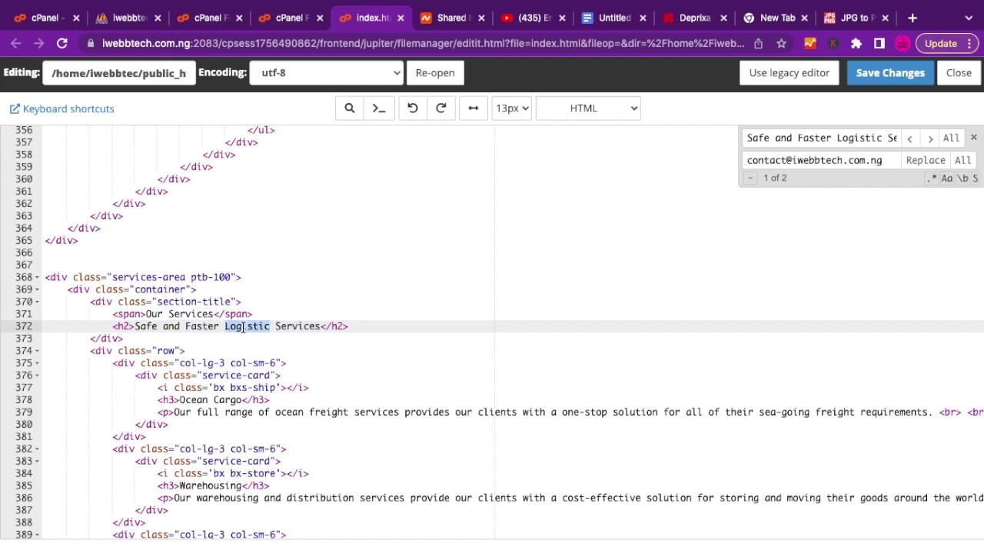
{"action": "type", "text": "Deliver"}
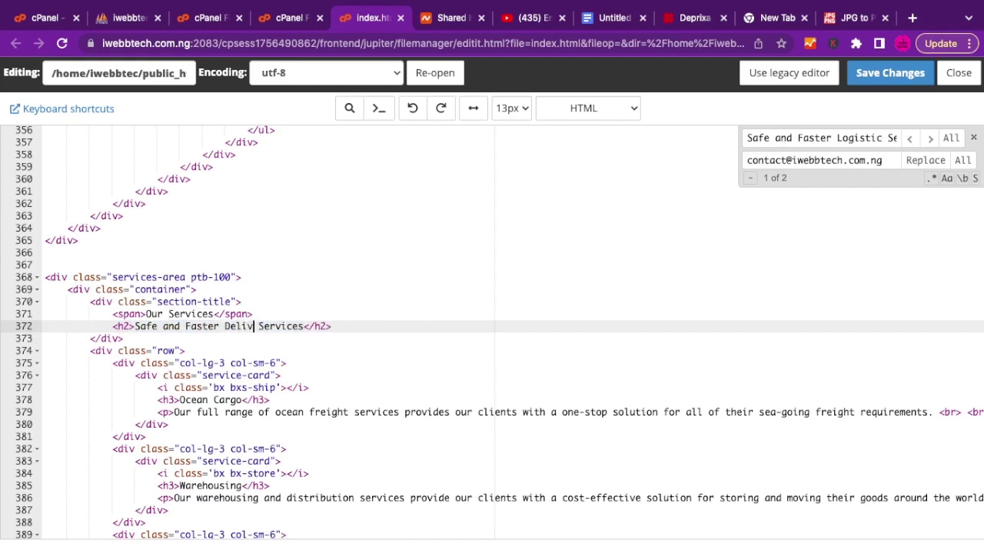
{"action": "type", "text": "y"}
{"action": "left_click", "coordinate": [857, 75]}
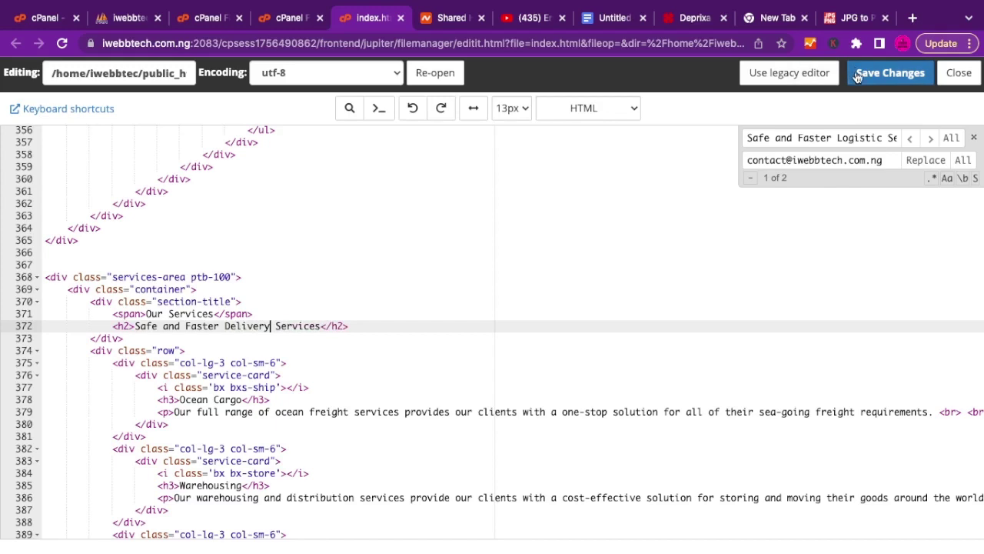
{"action": "left_click", "coordinate": [620, 126]}
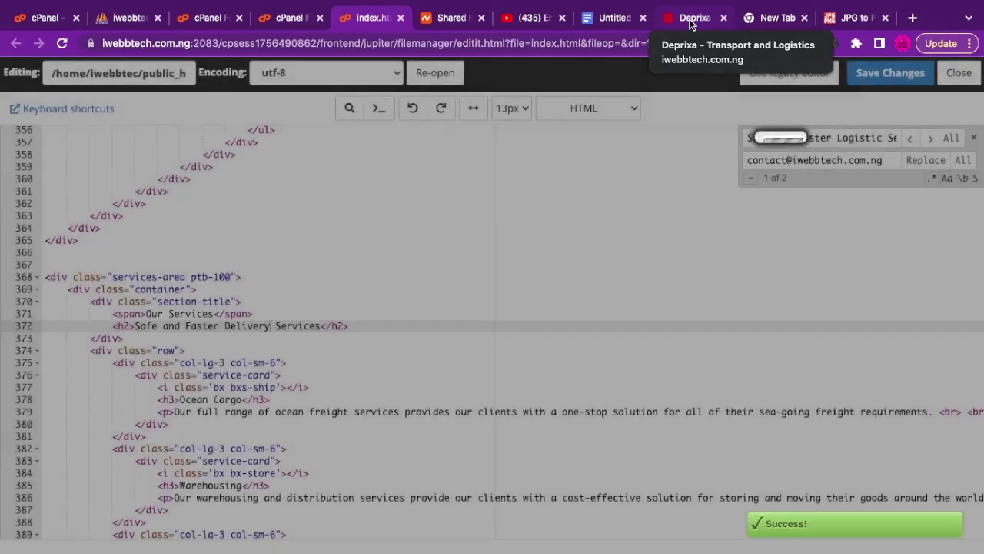
Reload the live Deprixa site to confirm the 'Safe and Faster Delivery Services' heading and contact email.
{"action": "left_click", "coordinate": [690, 20]}
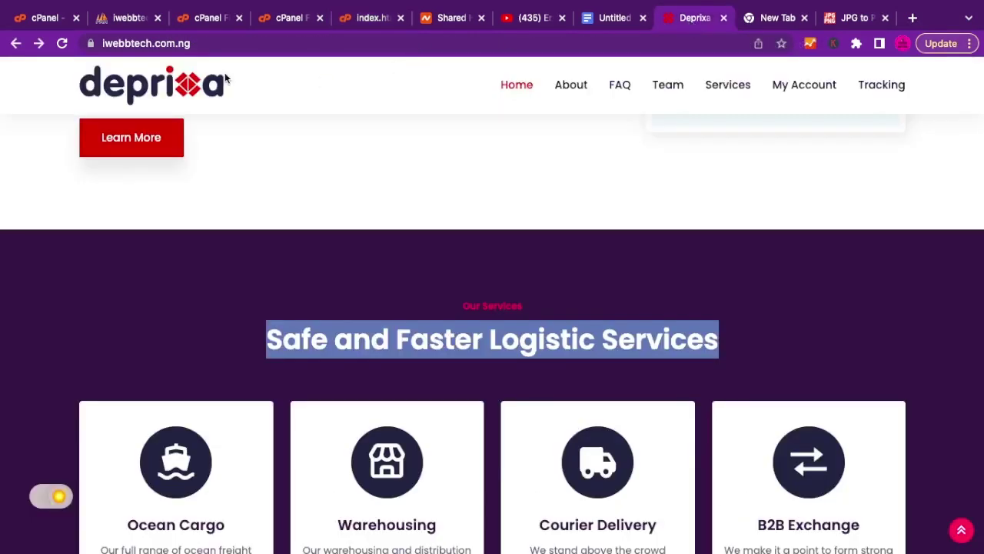
{"action": "left_click", "coordinate": [62, 43]}
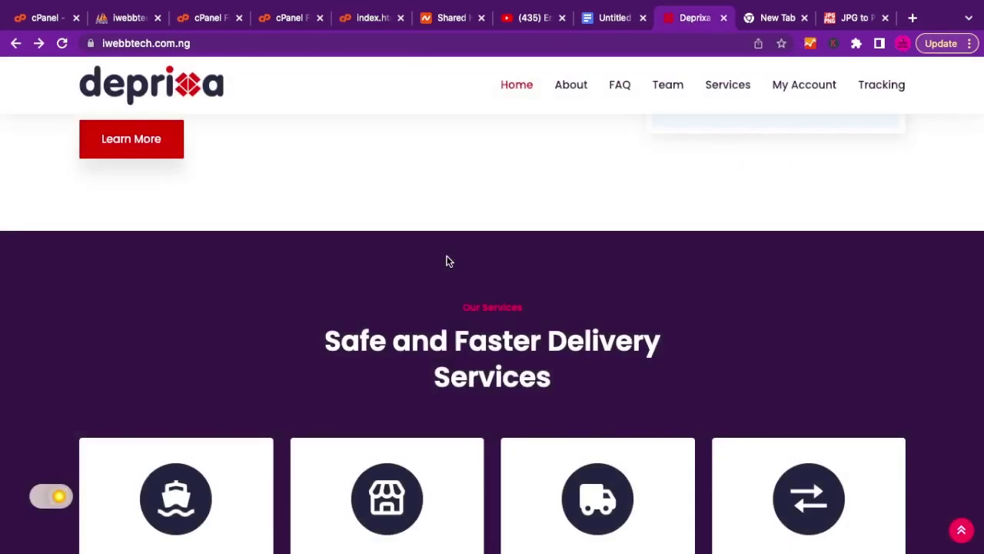
{"action": "triple_click", "coordinate": [600, 337]}
{"action": "left_click", "coordinate": [600, 337]}
{"action": "scroll", "coordinate": [678, 335], "scroll_direction": "up", "scroll_amount": 10}
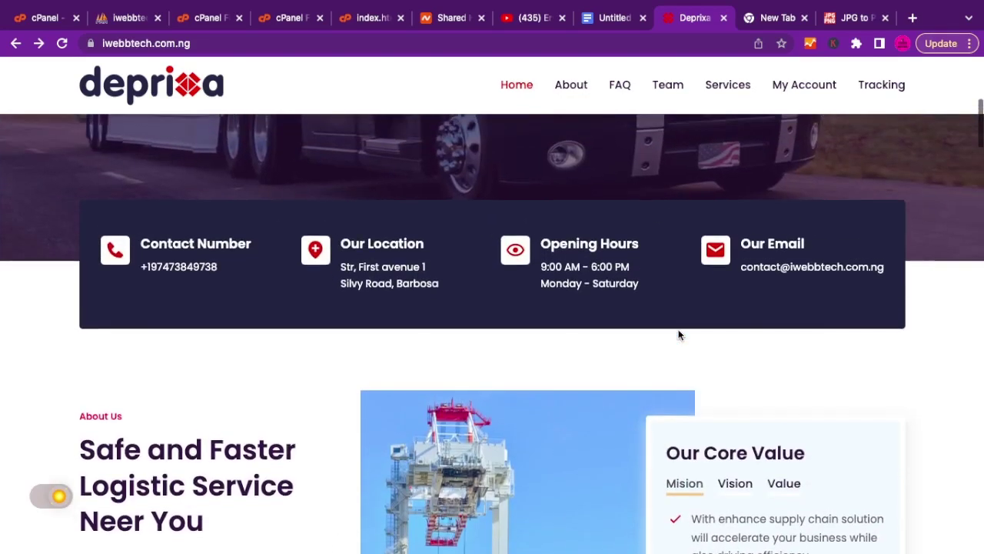
{"action": "scroll", "coordinate": [678, 335], "scroll_direction": "up", "scroll_amount": 5}
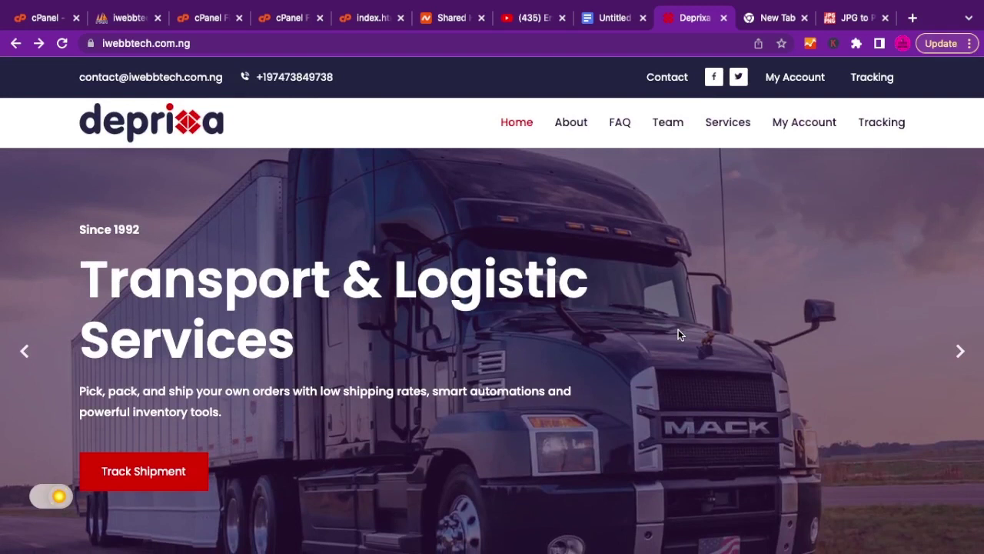
{"action": "scroll", "coordinate": [678, 330], "scroll_direction": "down", "scroll_amount": 2}
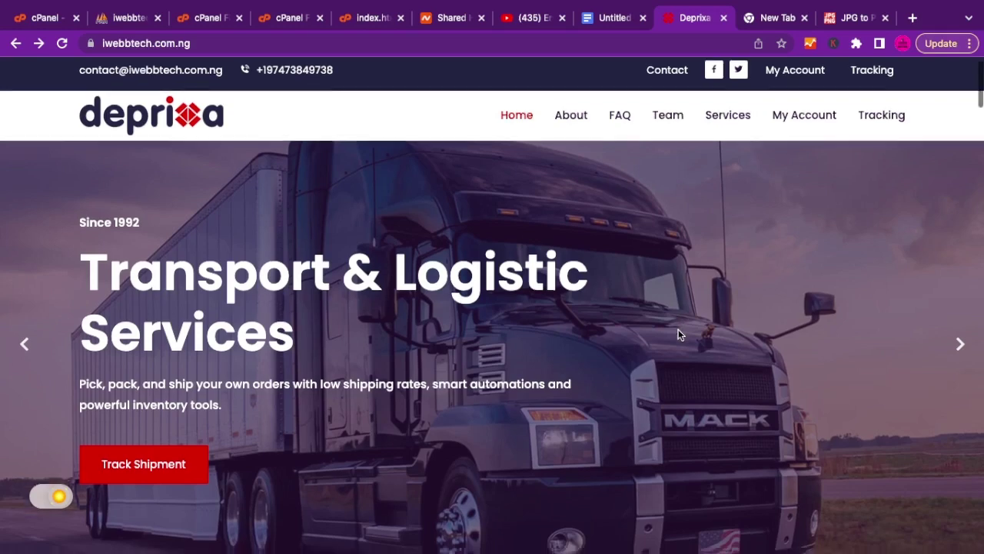
{"action": "scroll", "coordinate": [678, 330], "scroll_direction": "up", "scroll_amount": 2}
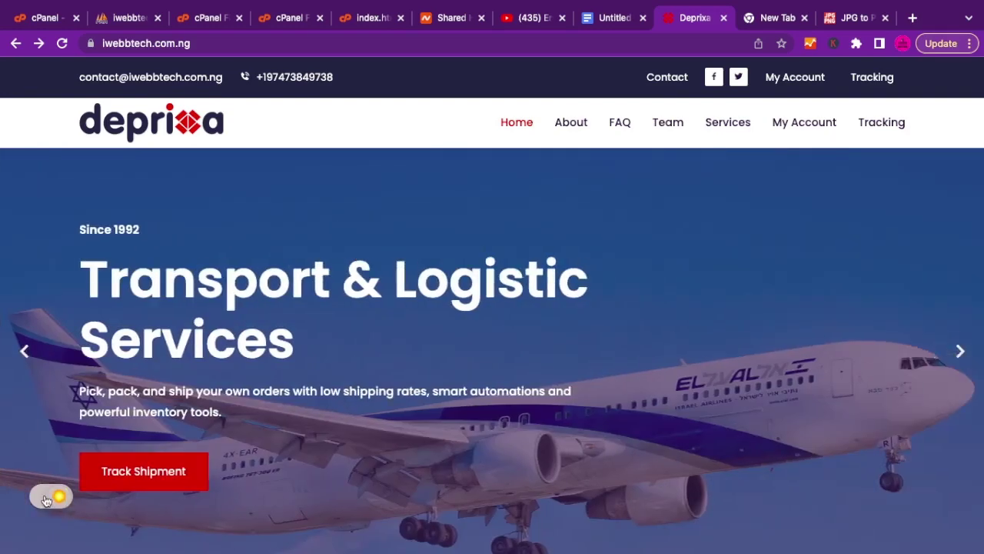
{"action": "left_click", "coordinate": [46, 500]}
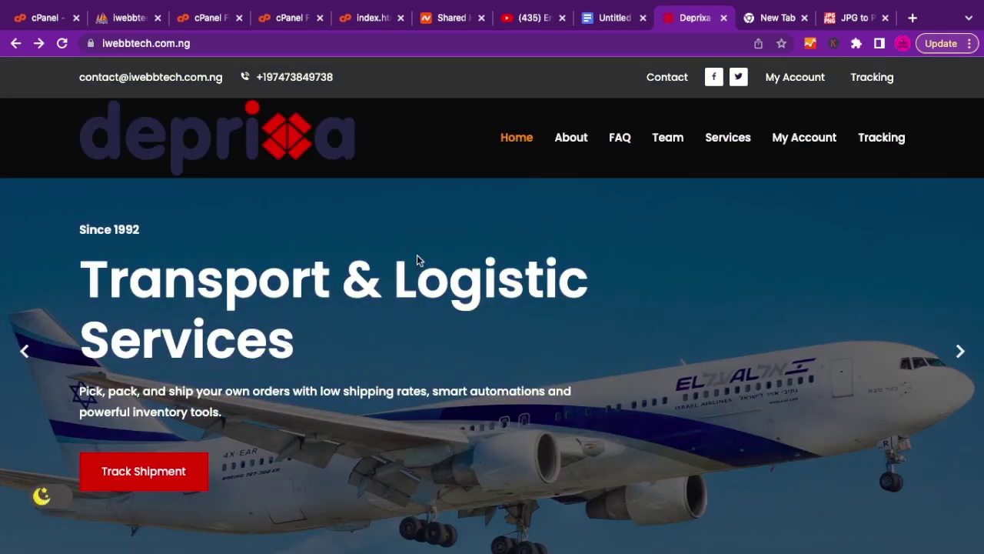
{"action": "scroll", "coordinate": [418, 259], "scroll_direction": "down", "scroll_amount": 3}
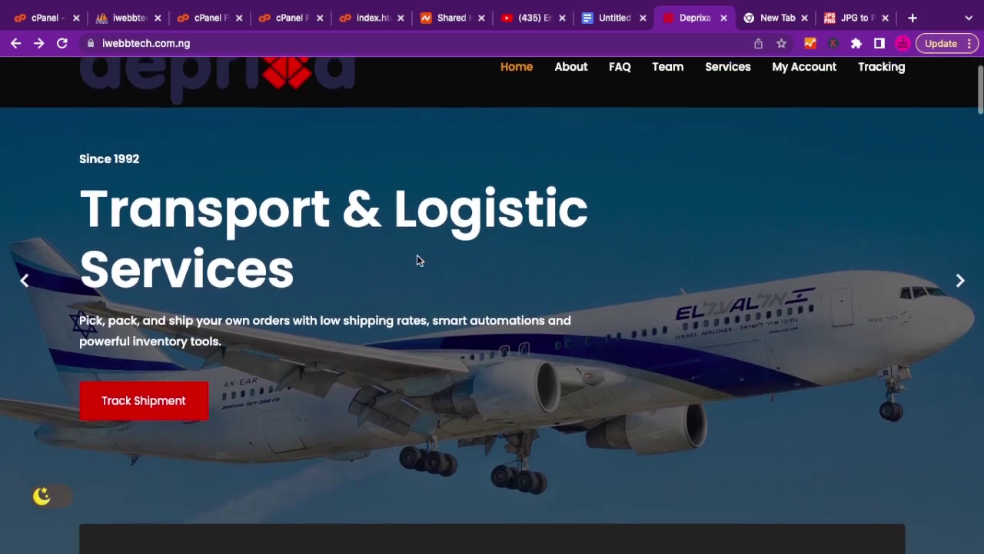
{"action": "scroll", "coordinate": [417, 260], "scroll_direction": "down", "scroll_amount": 10}
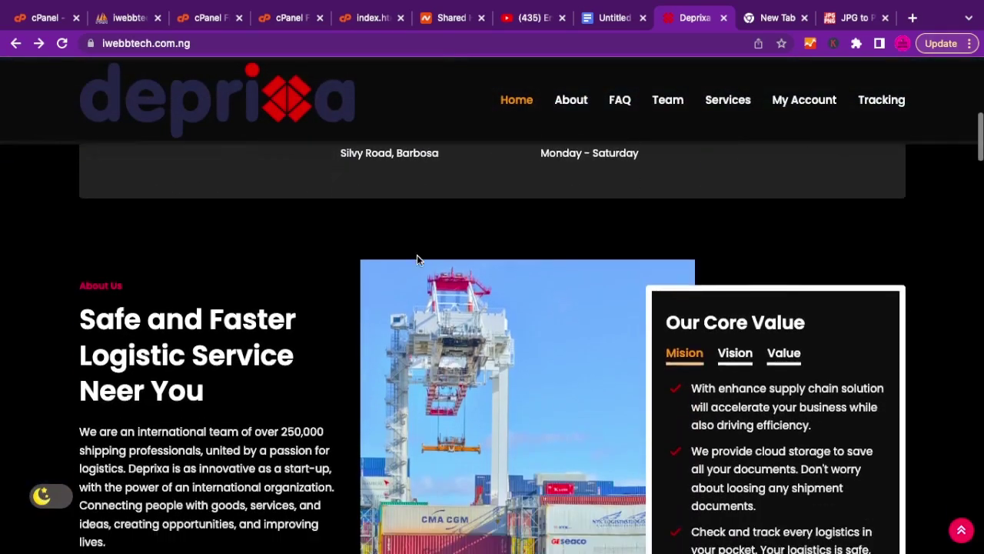
{"action": "scroll", "coordinate": [417, 260], "scroll_direction": "down", "scroll_amount": 9}
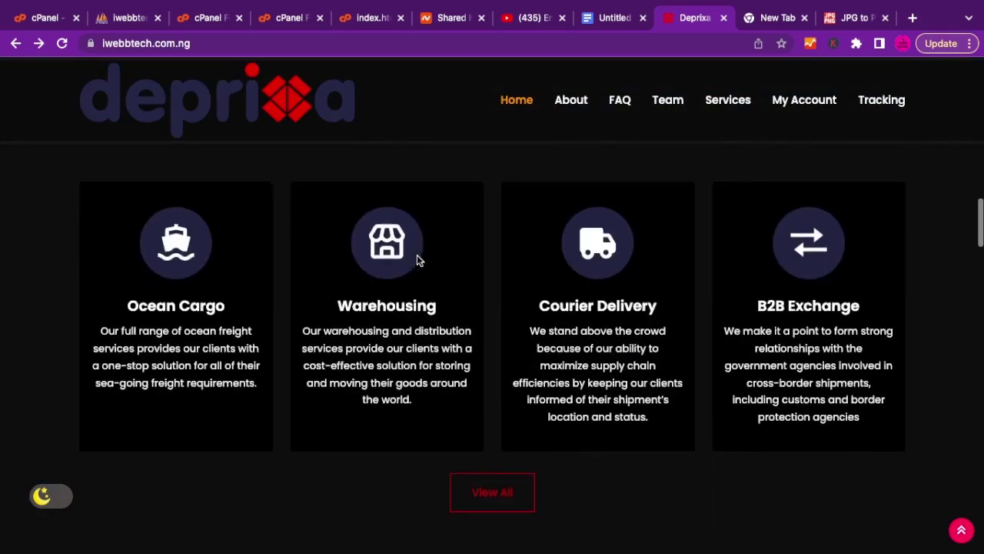
{"action": "scroll", "coordinate": [418, 260], "scroll_direction": "down", "scroll_amount": 10}
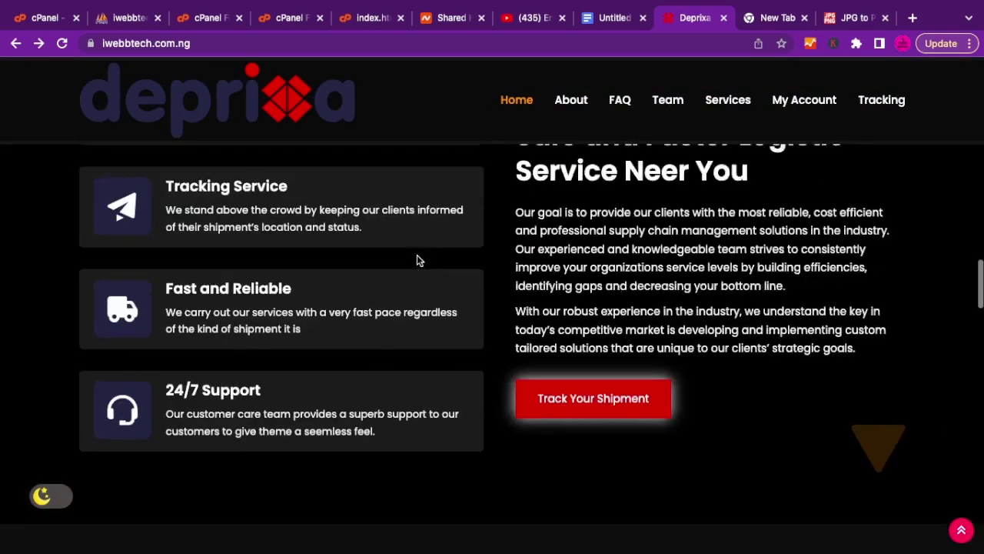
{"action": "scroll", "coordinate": [417, 260], "scroll_direction": "down", "scroll_amount": 10}
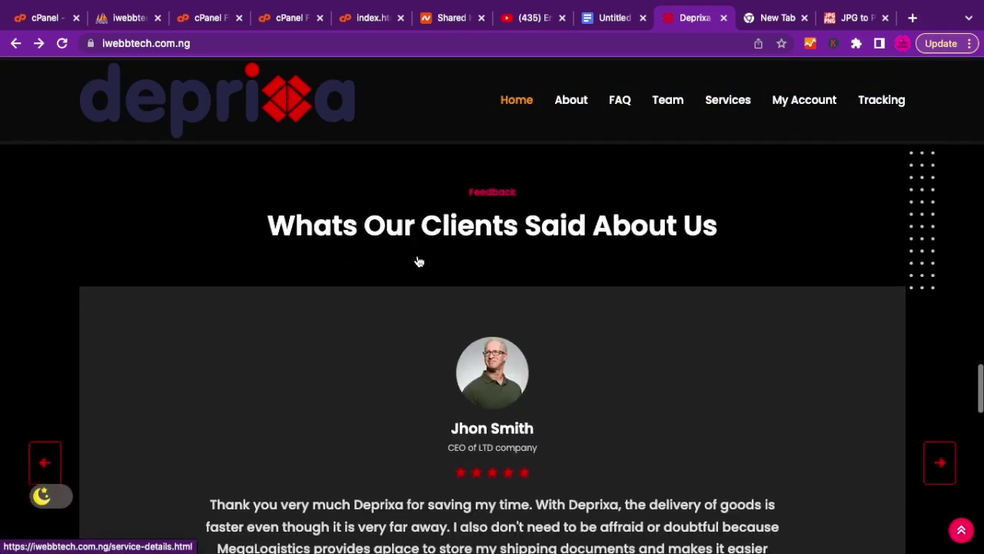
{"action": "scroll", "coordinate": [418, 259], "scroll_direction": "down", "scroll_amount": 8}
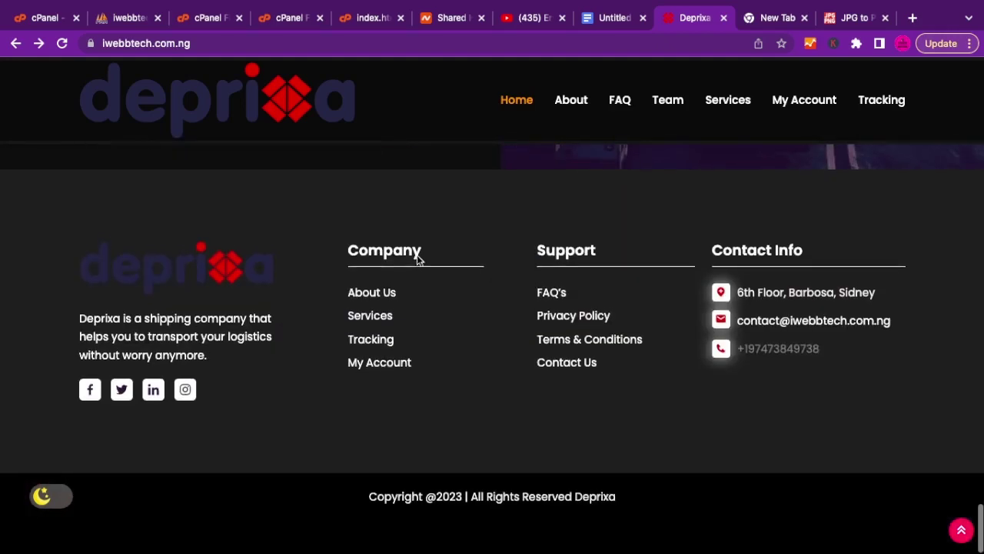
{"action": "left_click", "coordinate": [42, 501]}
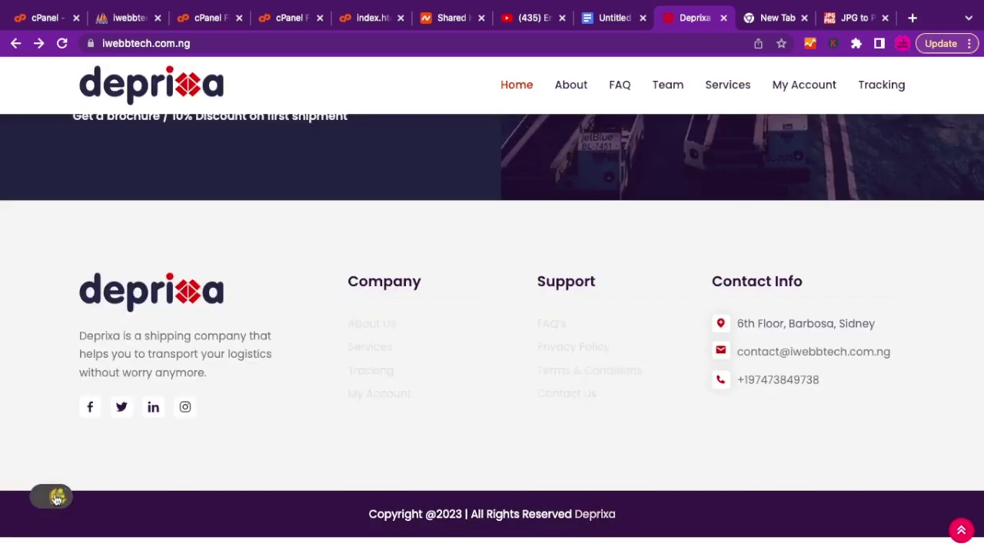
{"action": "left_click", "coordinate": [41, 504]}
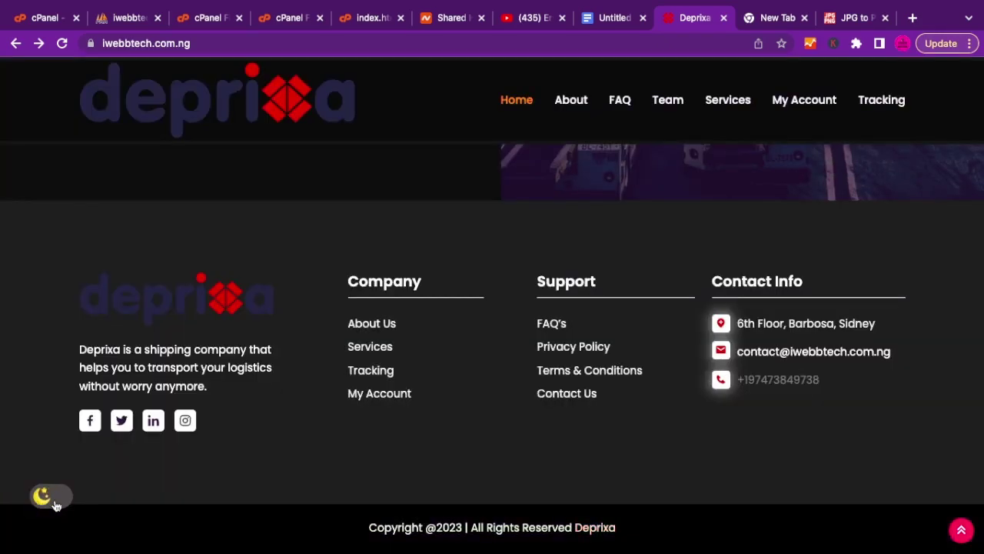
{"action": "left_click", "coordinate": [42, 500]}
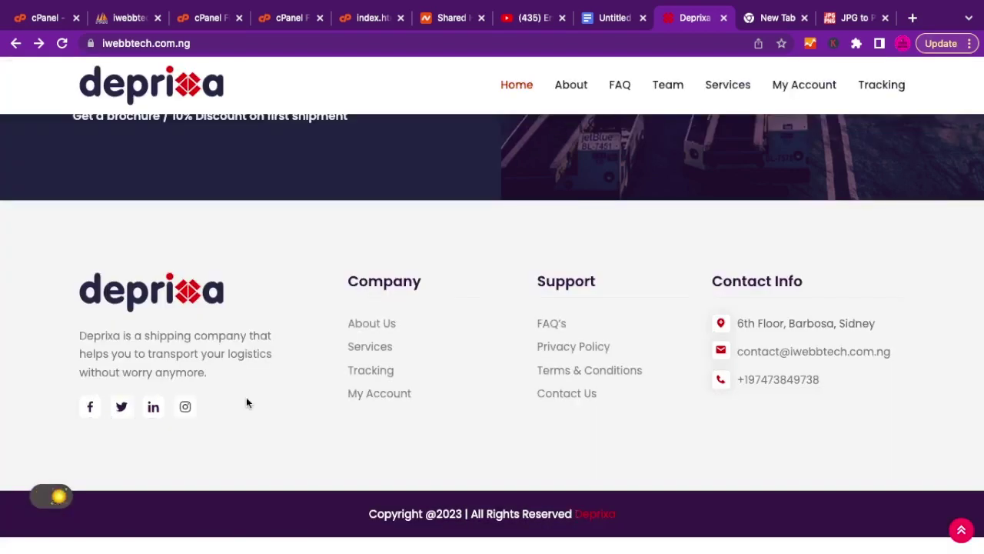
{"action": "key", "text": "Home"}
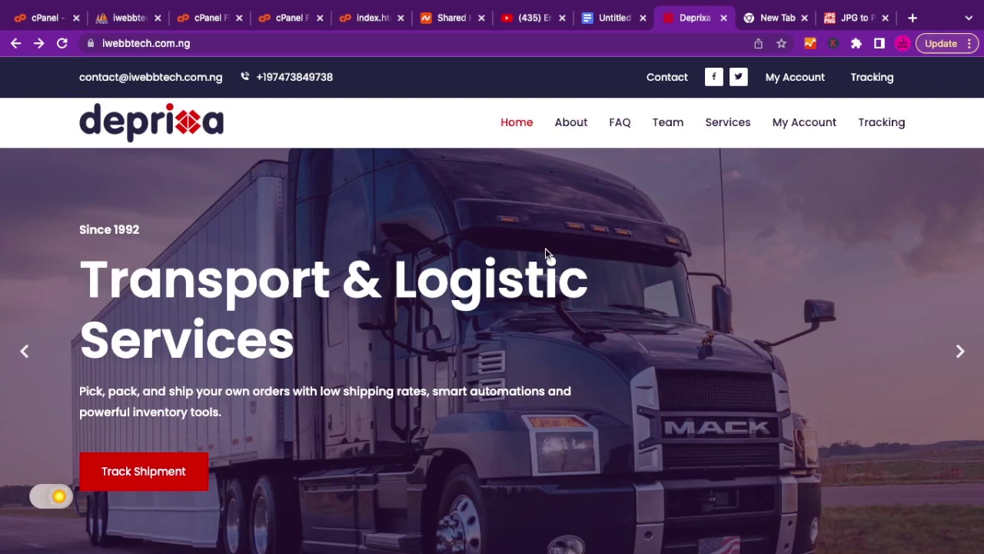